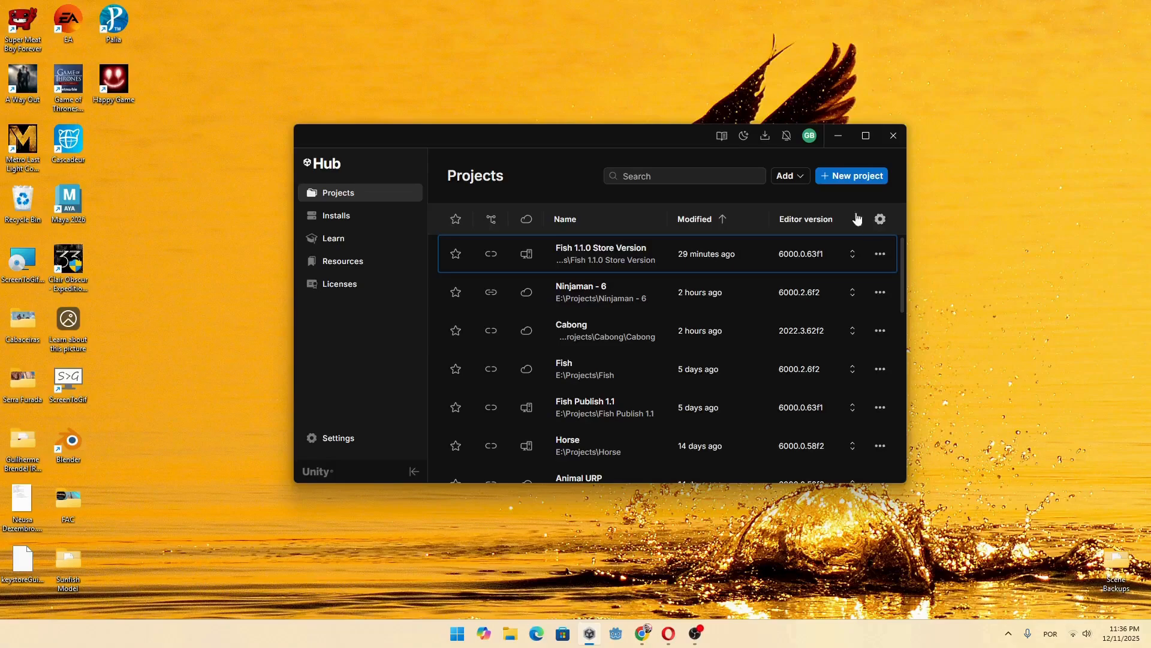
Step: Create a new Universal 3D project named "Dino Party" with editor version 6000.0.63f1
{"action": "left_click", "coordinate": [861, 175]}
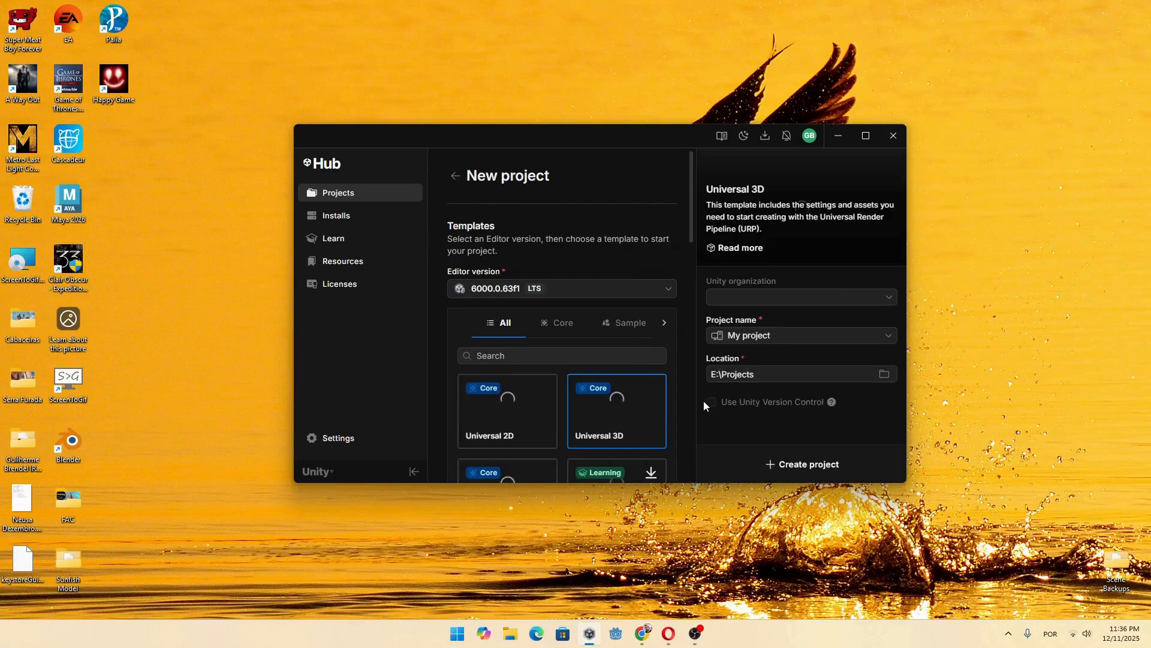
{"action": "left_click", "coordinate": [803, 335]}
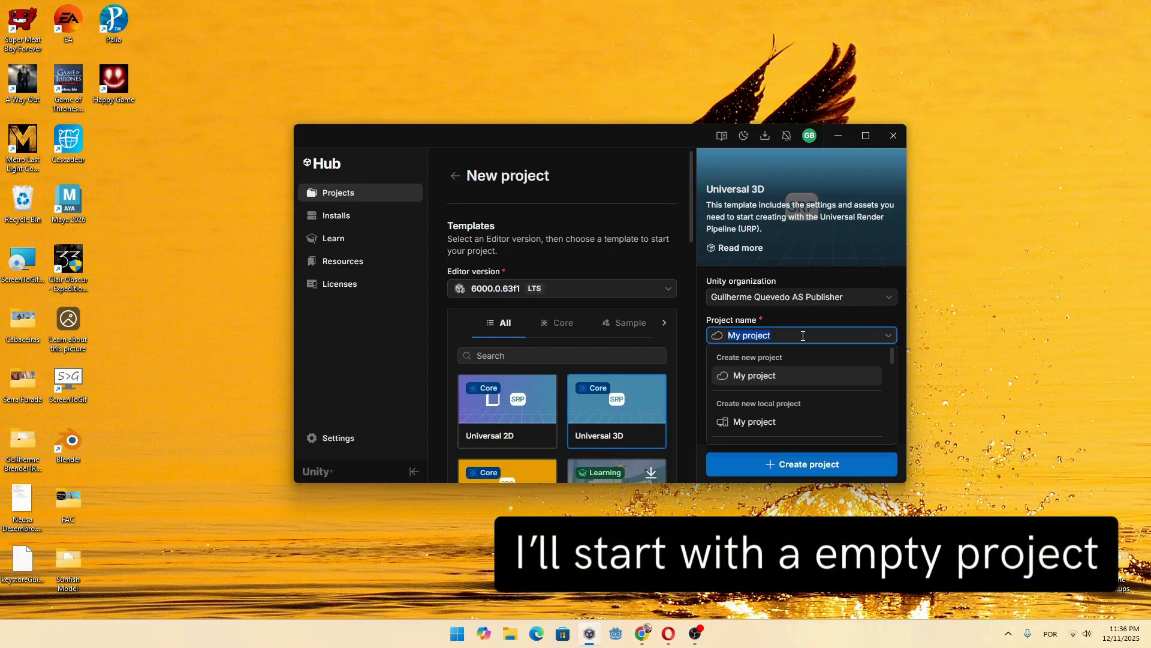
{"action": "type", "text": "Dino Party"}
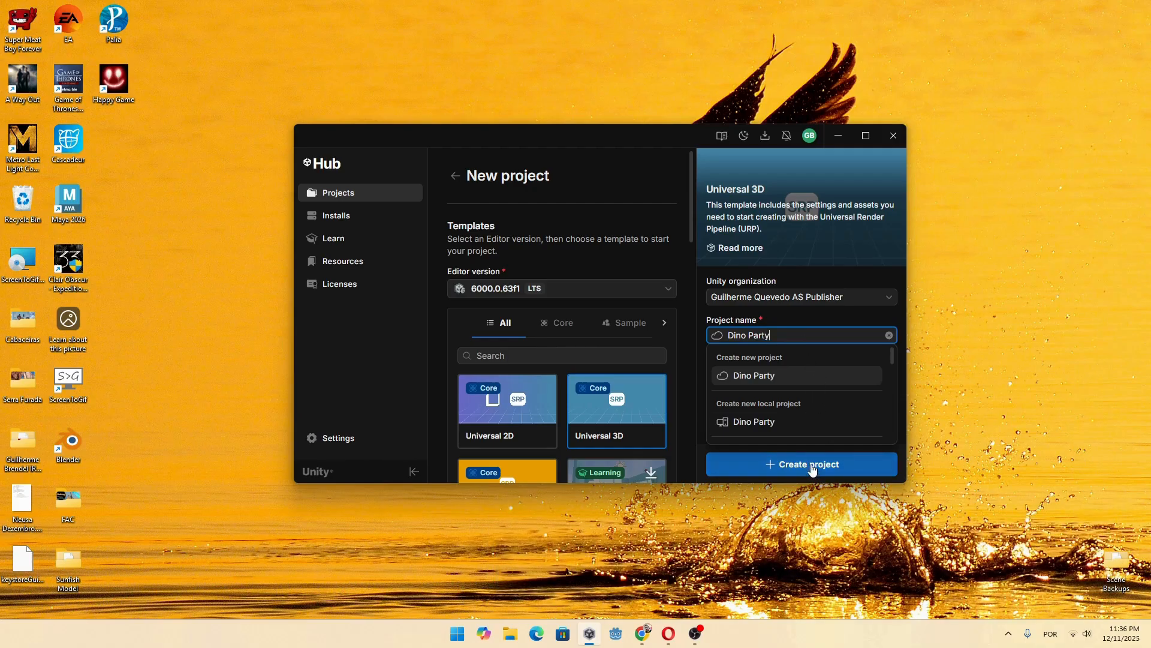
{"action": "left_click", "coordinate": [813, 468]}
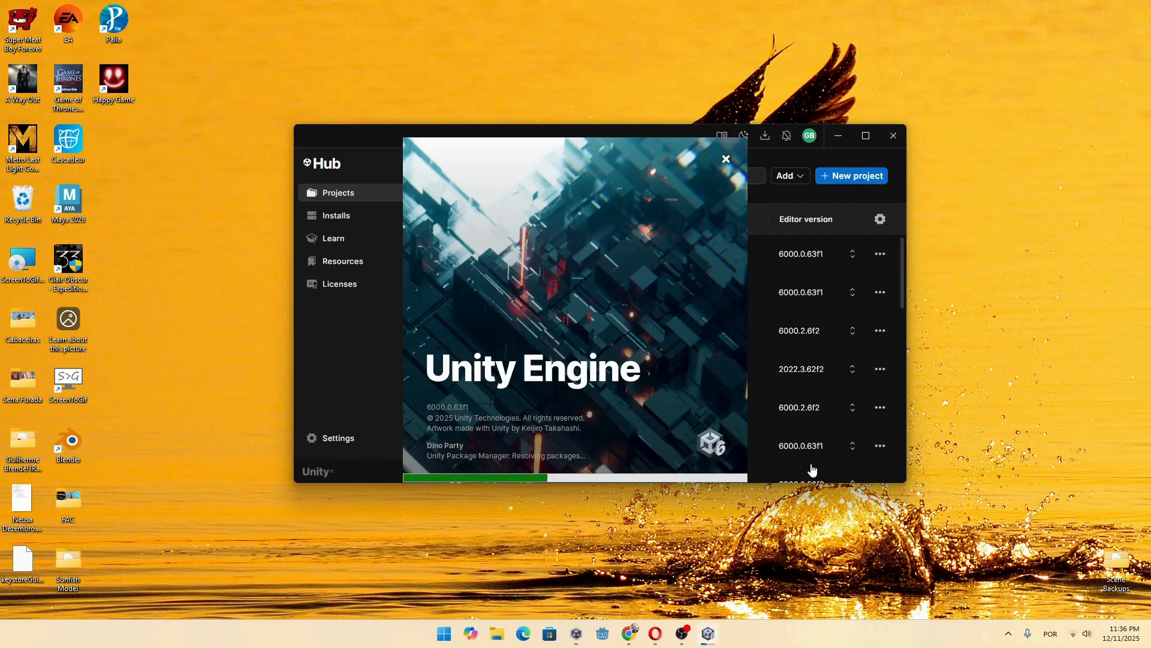
Step: Switch to the Opera browser, add the free PBR Pachycephalasaurus asset to My Assets accepting the terms, and watch its preview video
{"action": "left_click", "coordinate": [654, 633]}
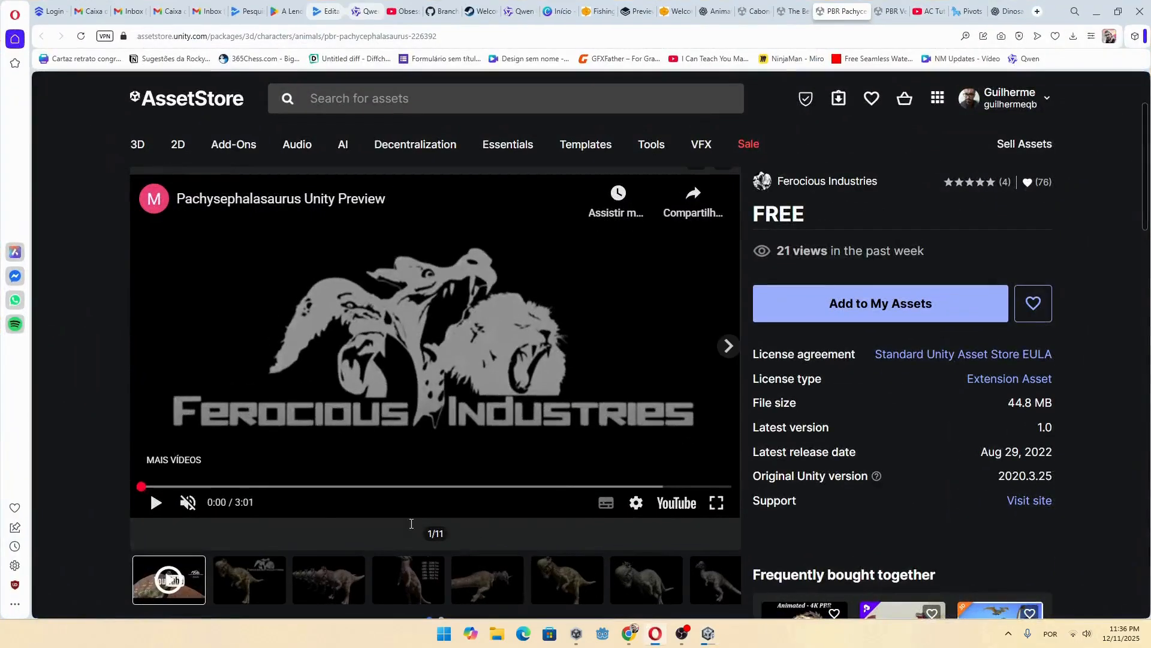
{"action": "left_click", "coordinate": [156, 503]}
{"action": "left_click", "coordinate": [868, 305]}
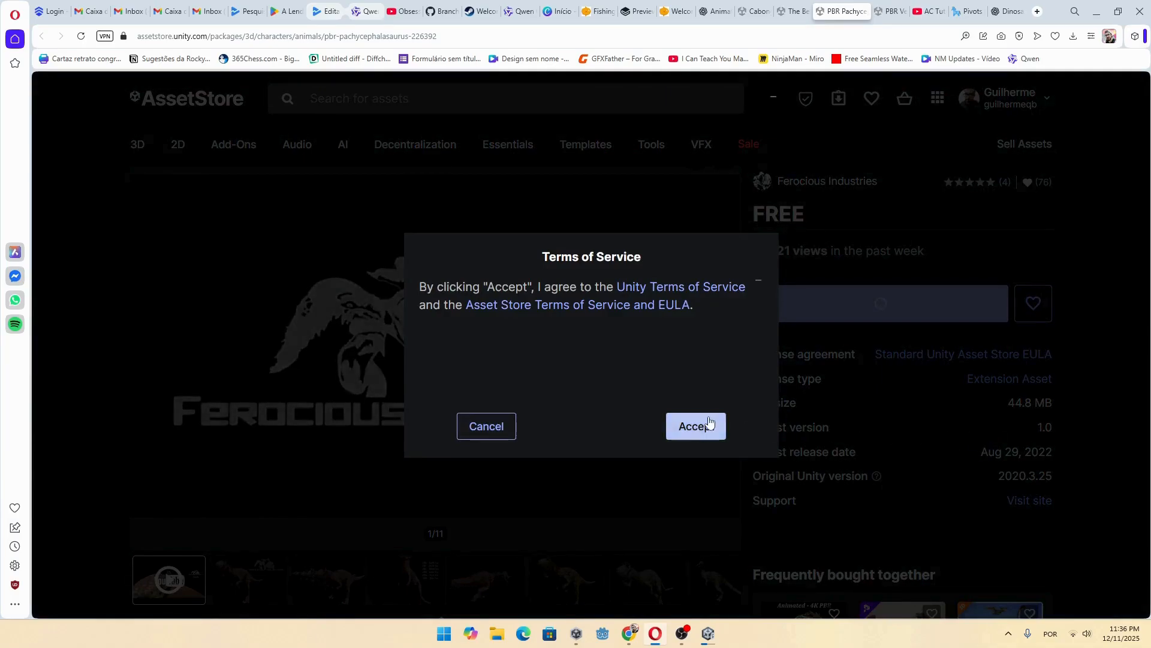
{"action": "left_click", "coordinate": [694, 424]}
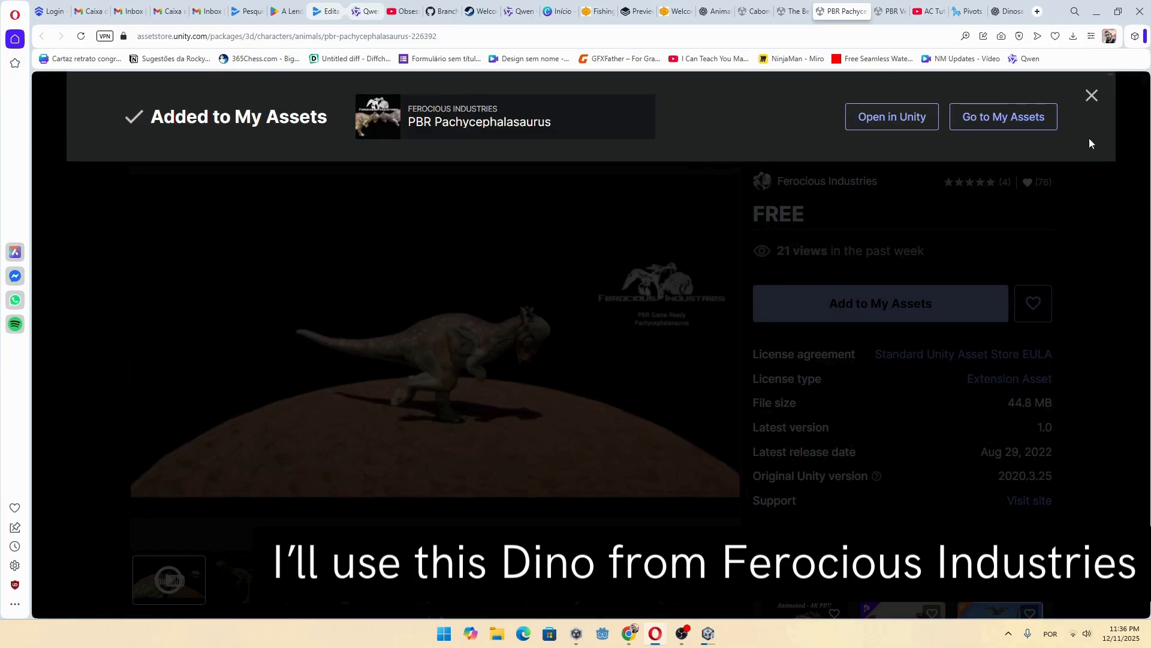
{"action": "left_click", "coordinate": [1091, 95]}
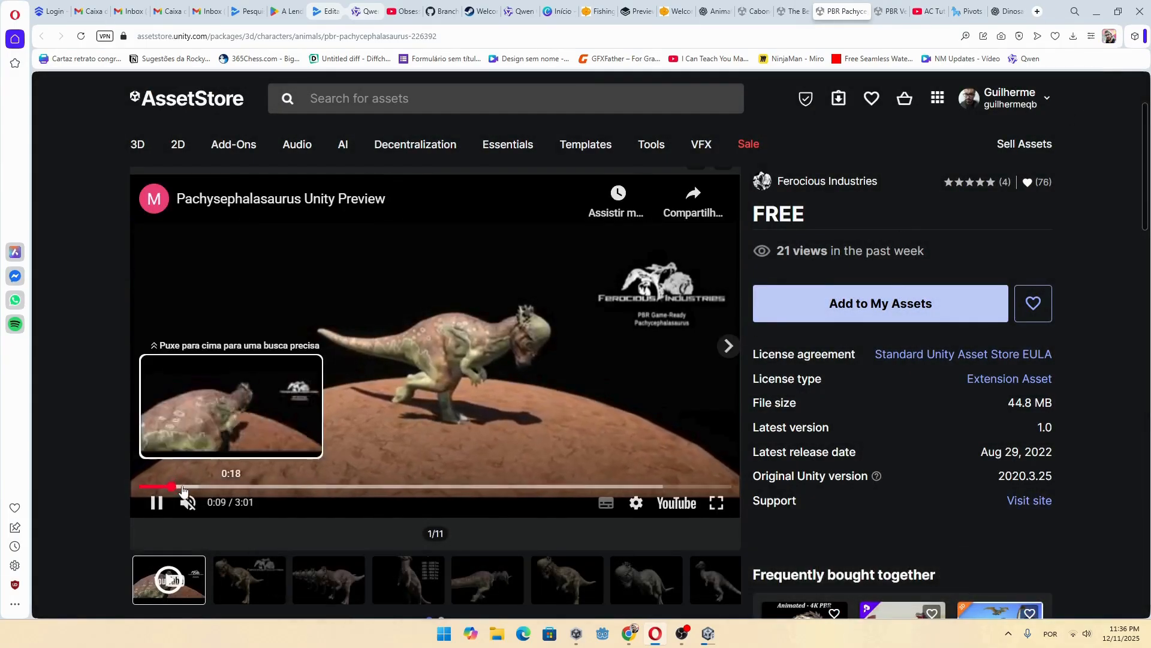
{"action": "left_click", "coordinate": [234, 486]}
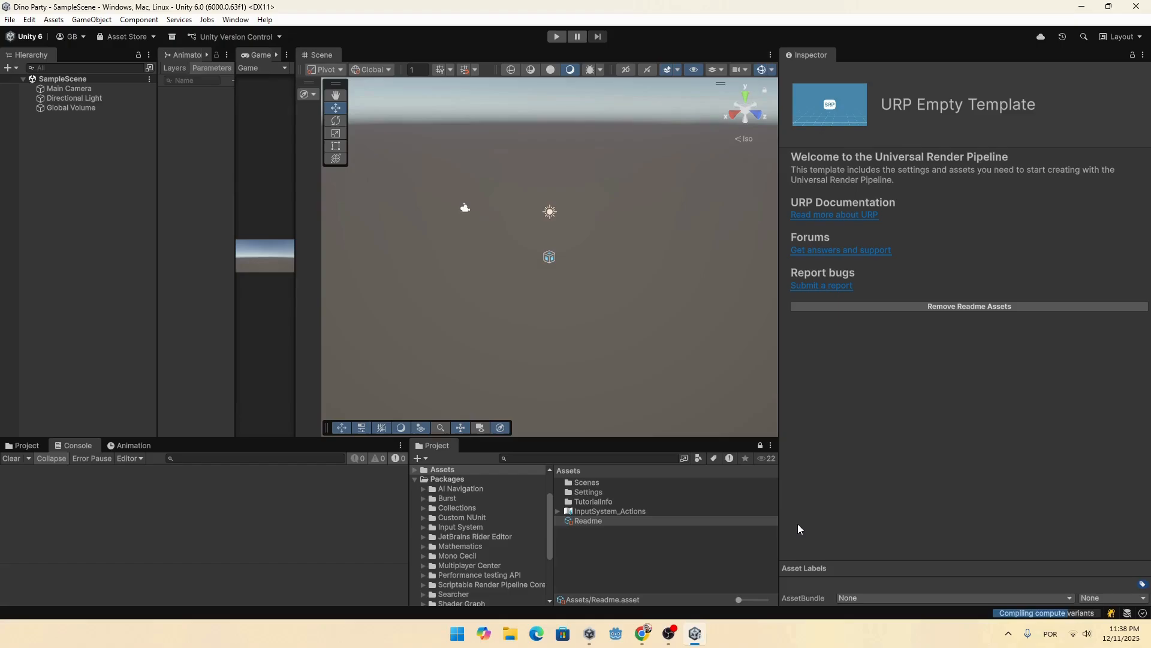
Step: Rearrange the editor layout by narrowing the Inspector and docking a large Game view beside the Scene view
{"action": "left_click_drag", "start_coordinate": [777, 402], "coordinate": [957, 402]}
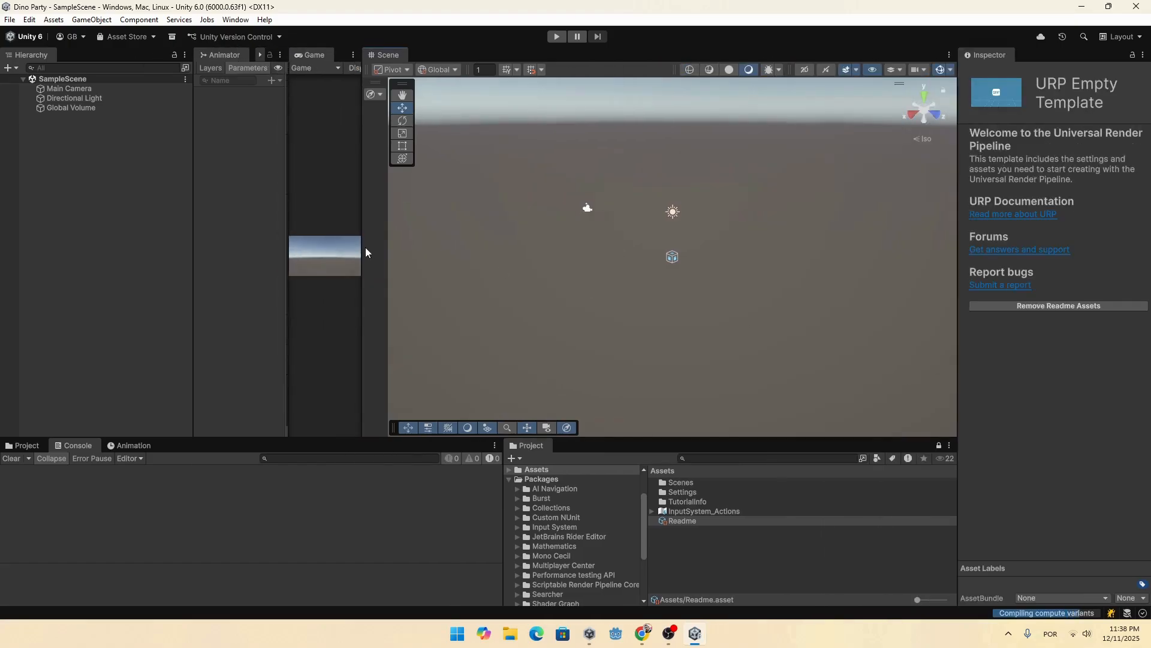
{"action": "left_click_drag", "start_coordinate": [363, 268], "coordinate": [635, 334]}
{"action": "left_click_drag", "start_coordinate": [287, 112], "coordinate": [395, 123]}
{"action": "left_click_drag", "start_coordinate": [416, 57], "coordinate": [743, 52]}
{"action": "left_click_drag", "start_coordinate": [525, 53], "coordinate": [388, 54]}
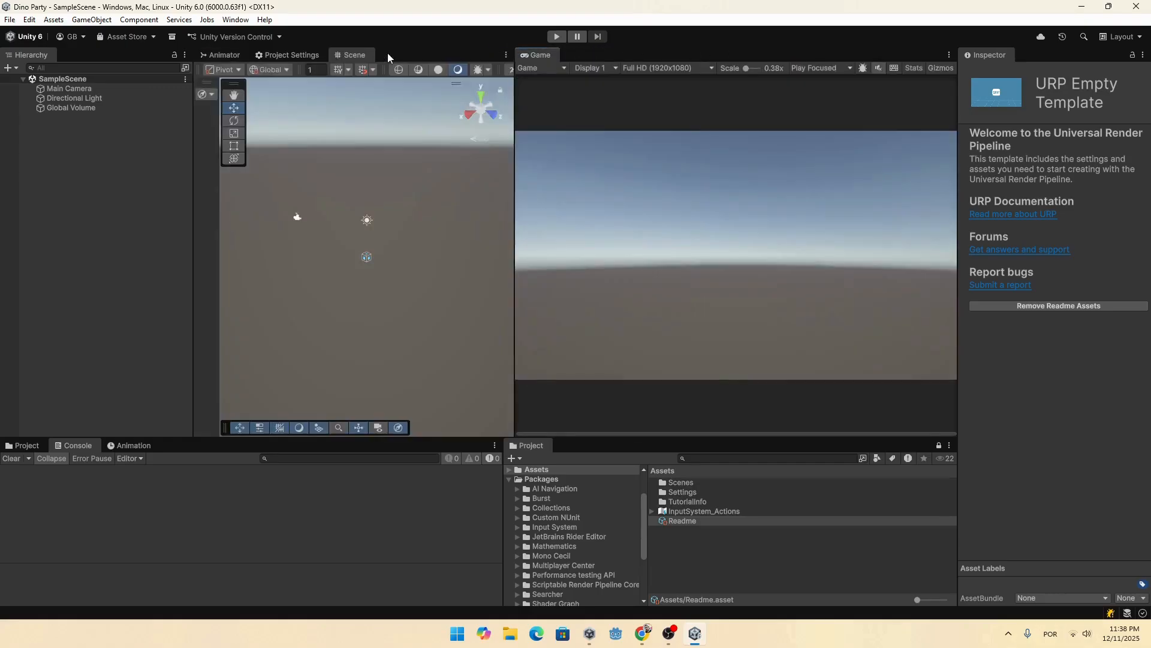
Step: Download and import the full PBR Pachycephalasaurus package from My Assets, and clear the resulting console messages
{"action": "left_click", "coordinate": [242, 23]}
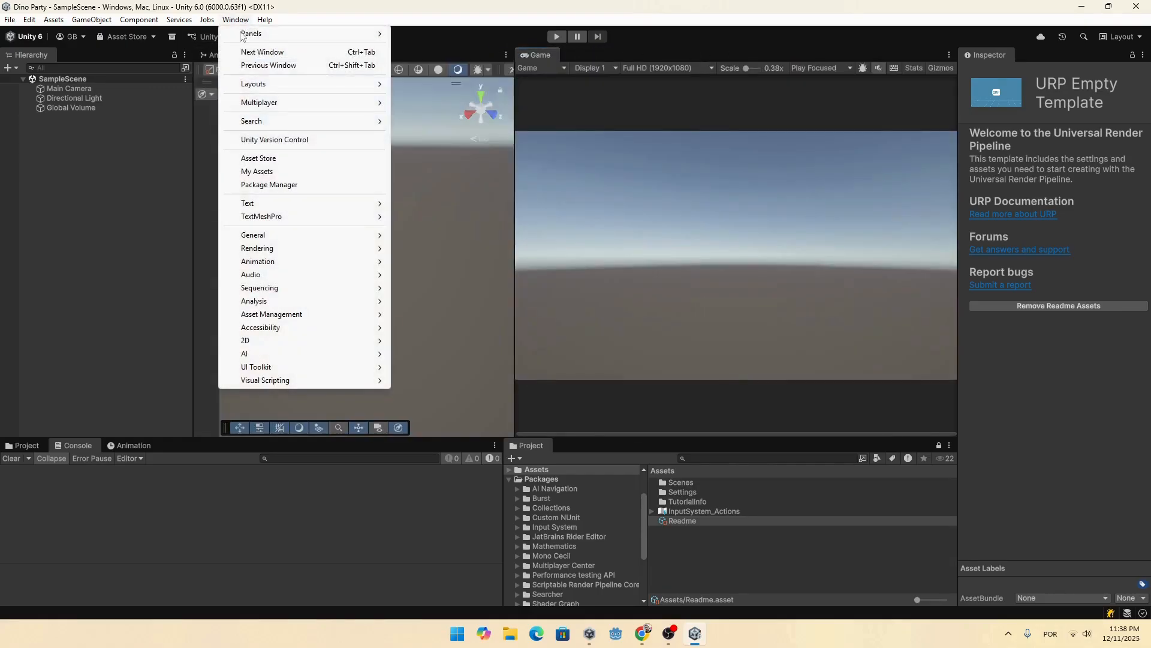
{"action": "left_click", "coordinate": [267, 171]}
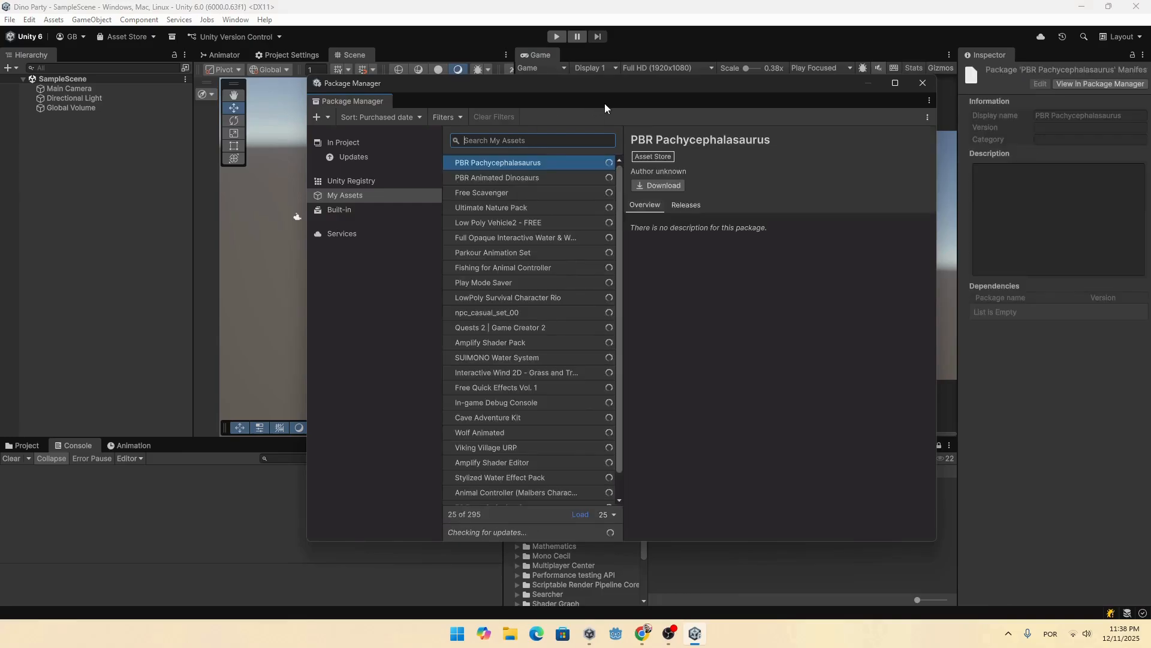
{"action": "left_click", "coordinate": [655, 189]}
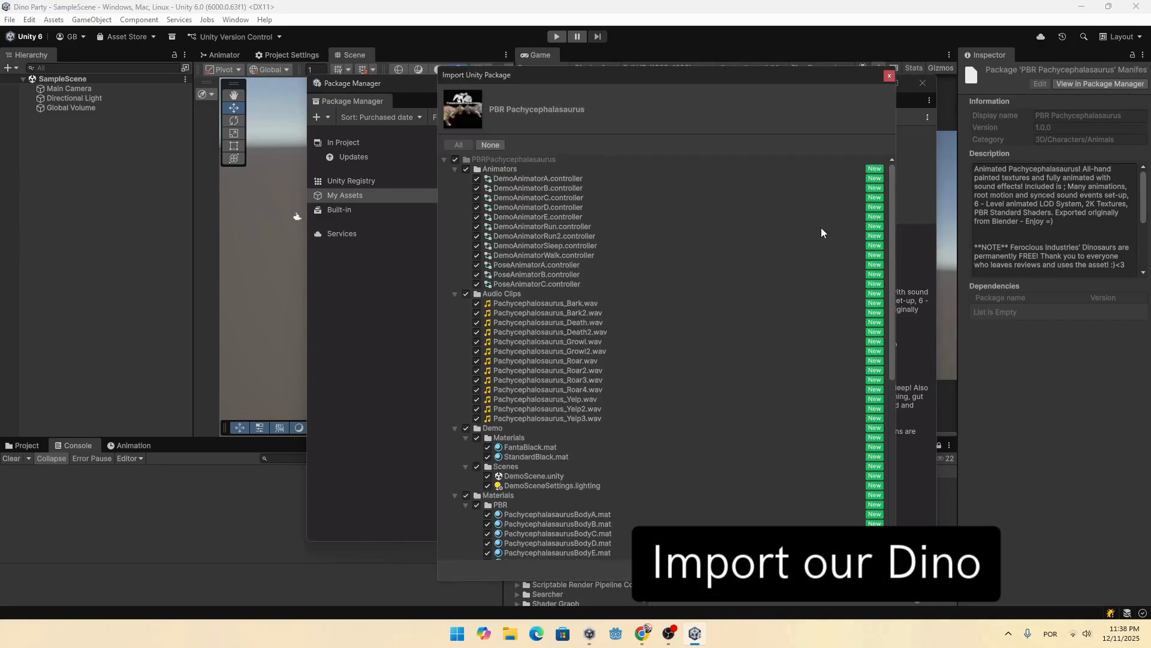
{"action": "left_click", "coordinate": [875, 571]}
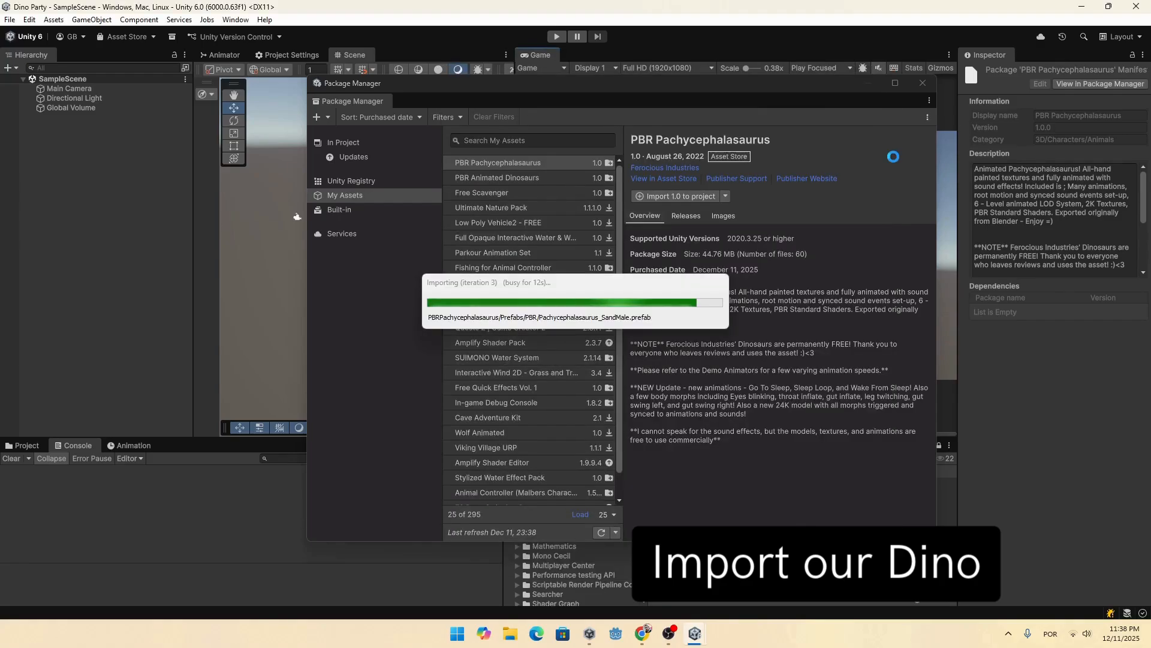
{"action": "left_click", "coordinate": [918, 85]}
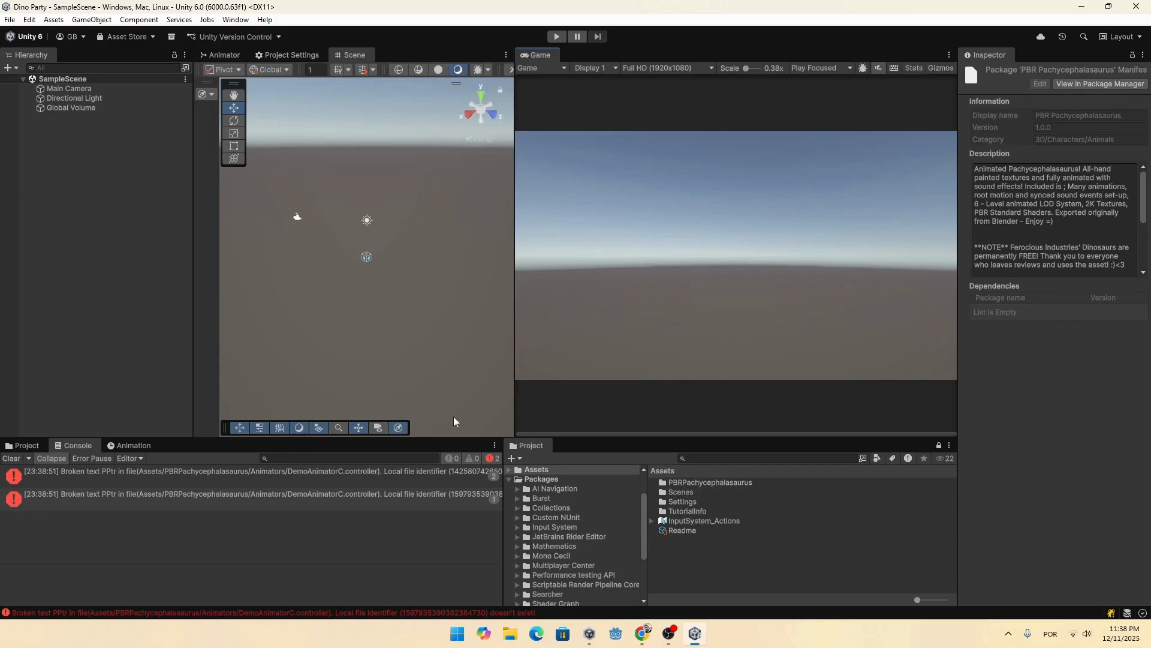
{"action": "left_click", "coordinate": [11, 458]}
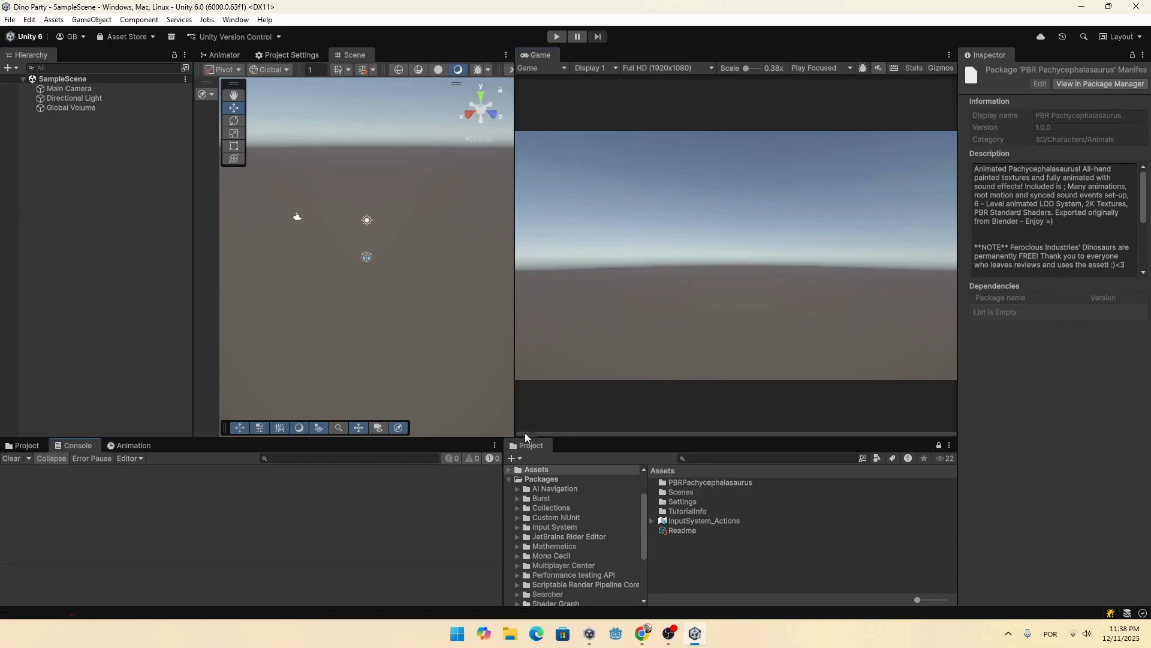
Step: Open the PBR prefabs folder of PBRPachycephalasaurus and preview the Blue, Green and Red dinosaur prefabs in an enlarged preview
{"action": "double_click", "coordinate": [708, 483]}
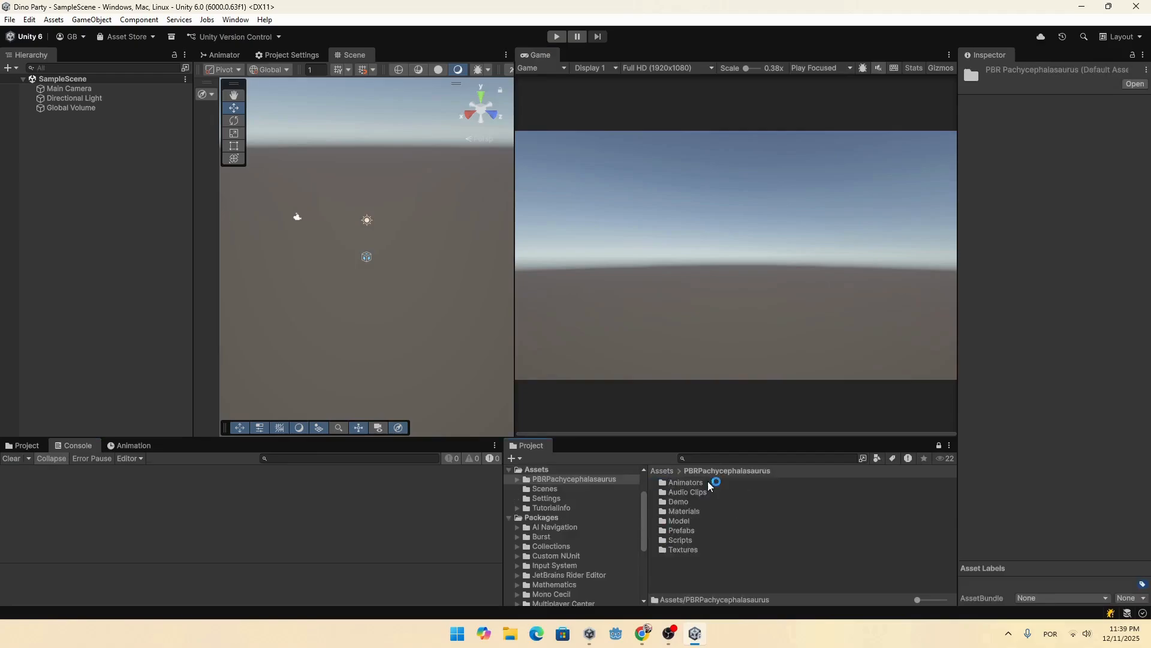
{"action": "double_click", "coordinate": [684, 530]}
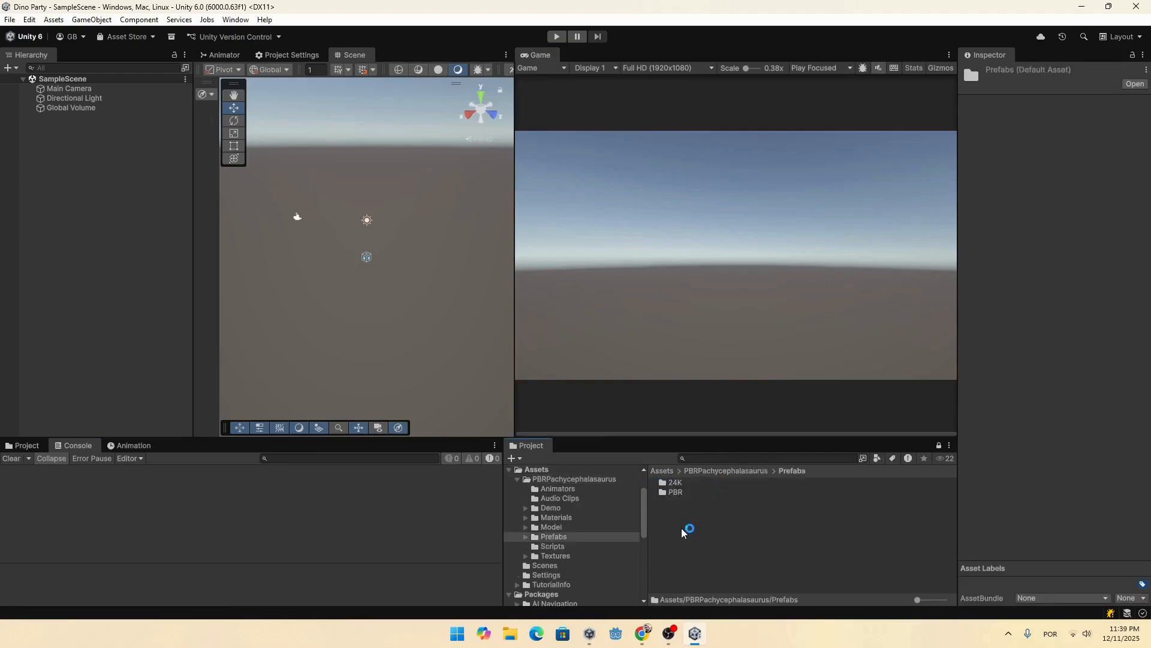
{"action": "double_click", "coordinate": [678, 493]}
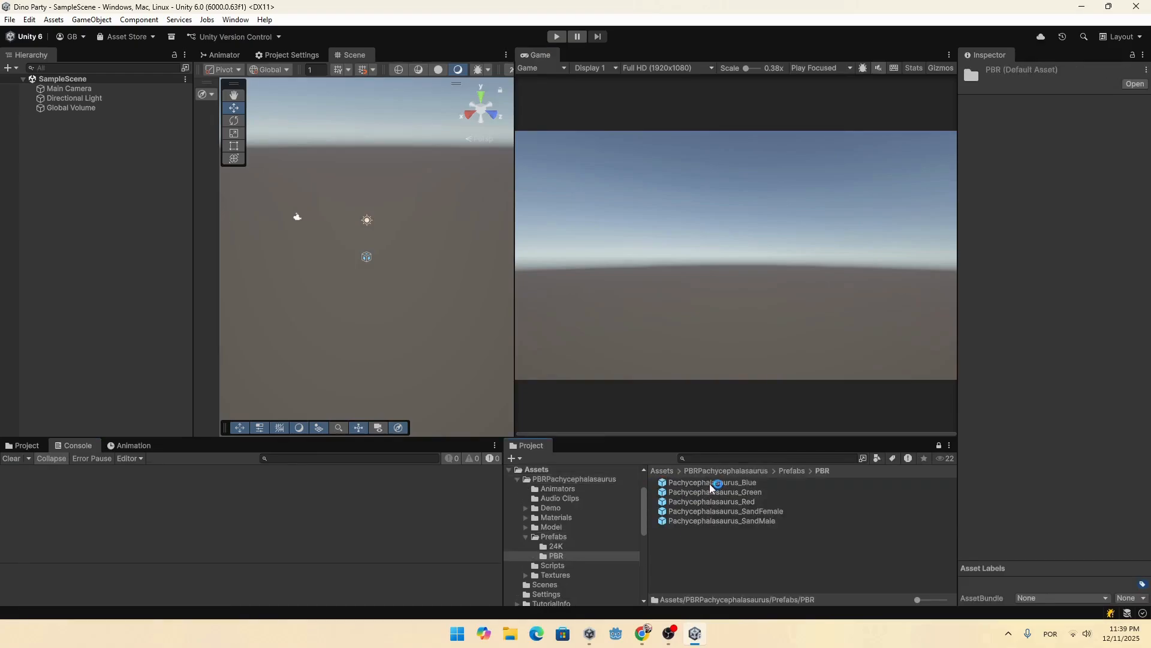
{"action": "left_click", "coordinate": [710, 483]}
{"action": "left_click_drag", "start_coordinate": [958, 390], "coordinate": [900, 398]}
{"action": "left_click_drag", "start_coordinate": [986, 456], "coordinate": [986, 330]}
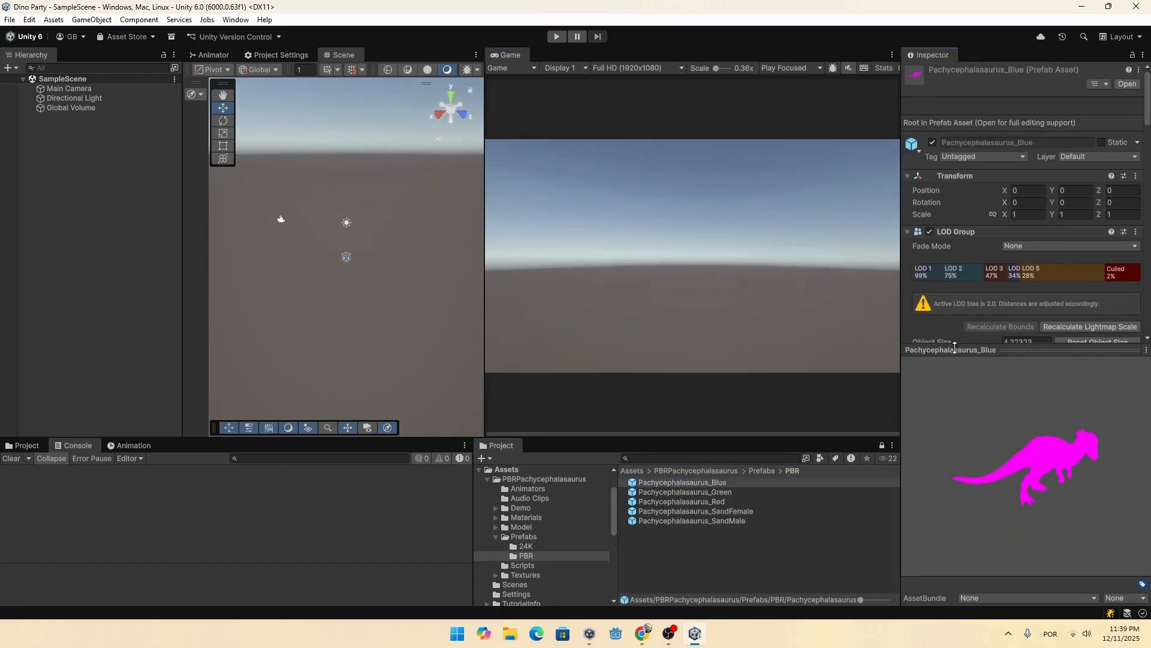
{"action": "left_click", "coordinate": [699, 493]}
{"action": "left_click", "coordinate": [701, 503]}
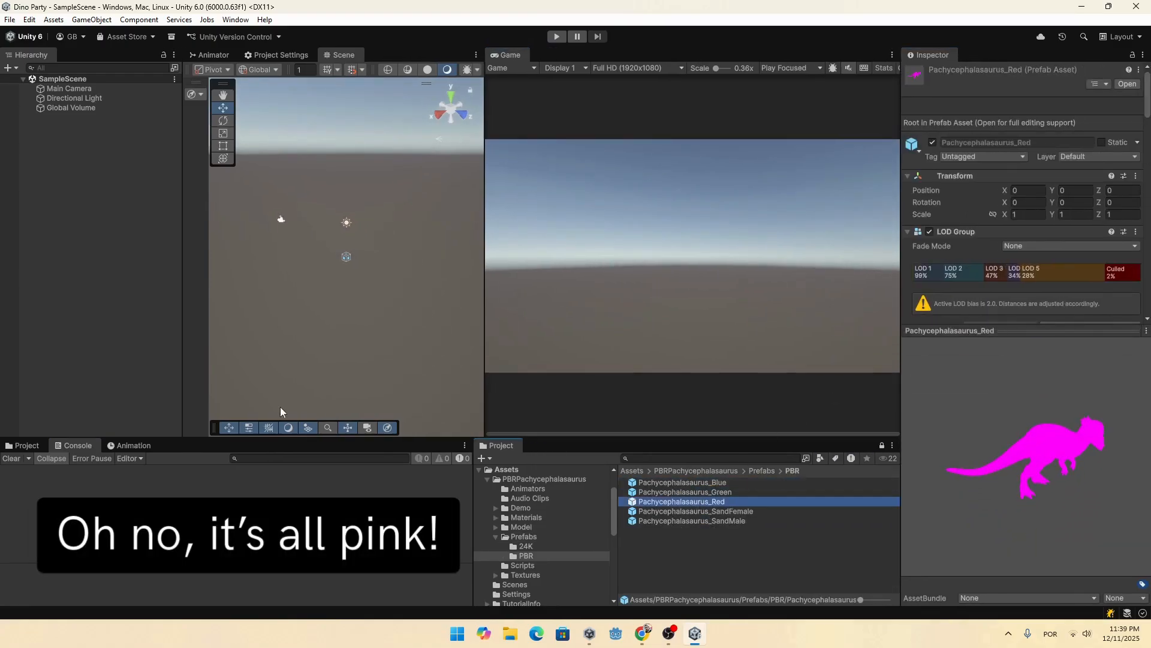
Step: Convert the dinosaur materials from Built-in to URP using Material Upgrade in the Render Pipeline Converter
{"action": "left_click", "coordinate": [231, 21]}
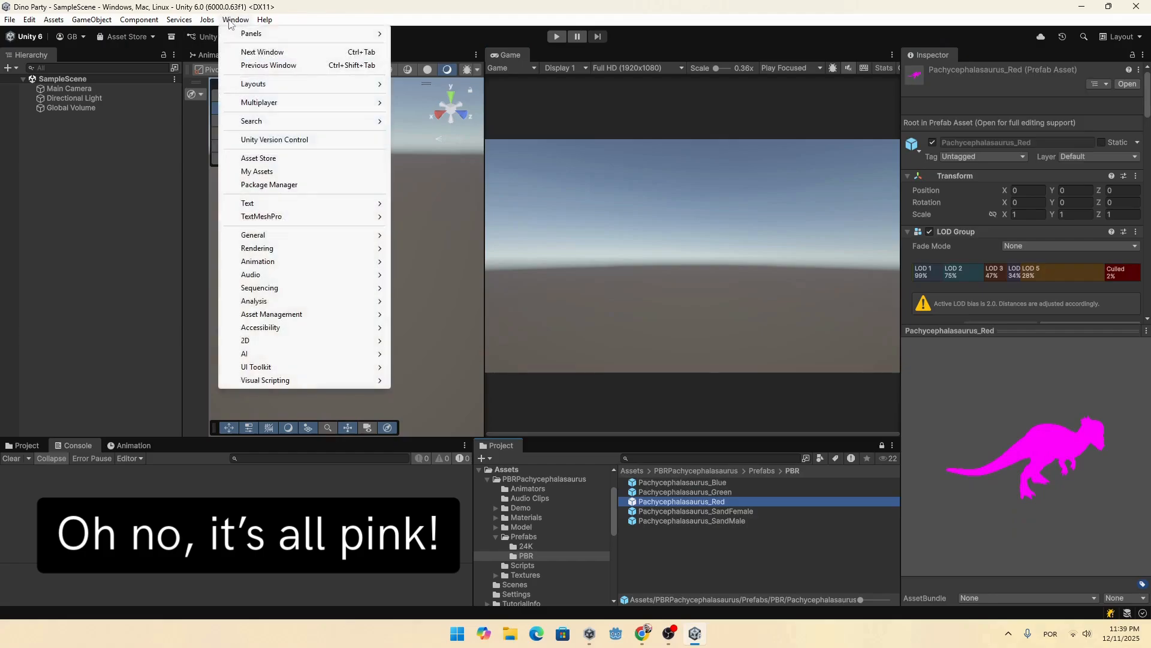
{"action": "mouse_move", "coordinate": [296, 249]}
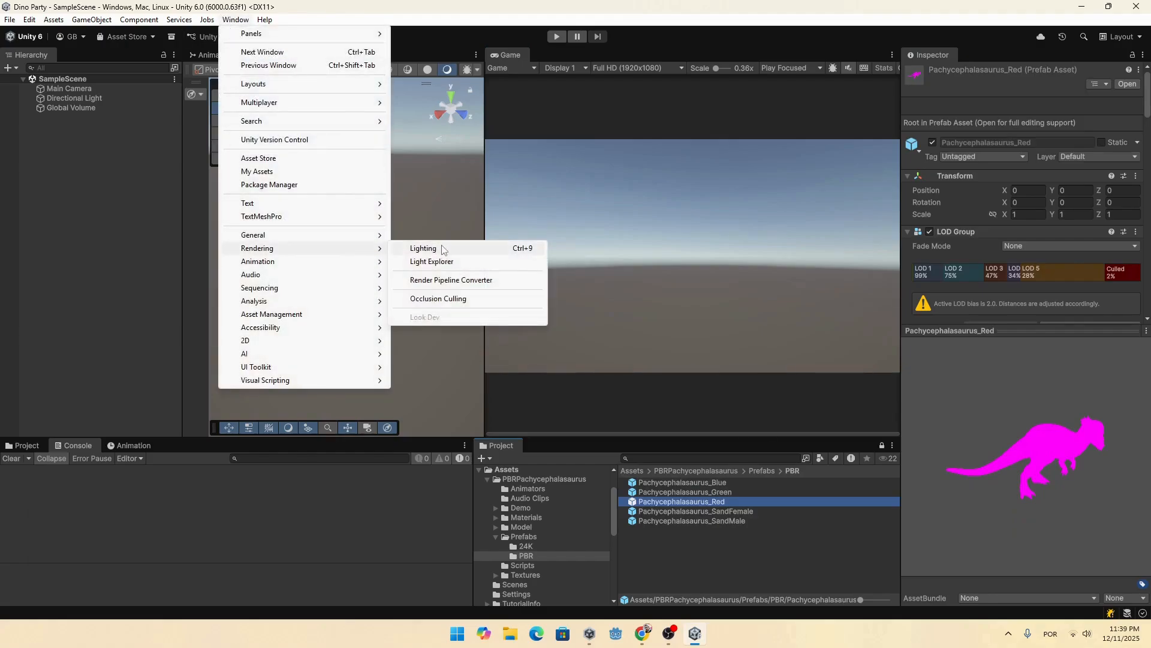
{"action": "left_click", "coordinate": [456, 280]}
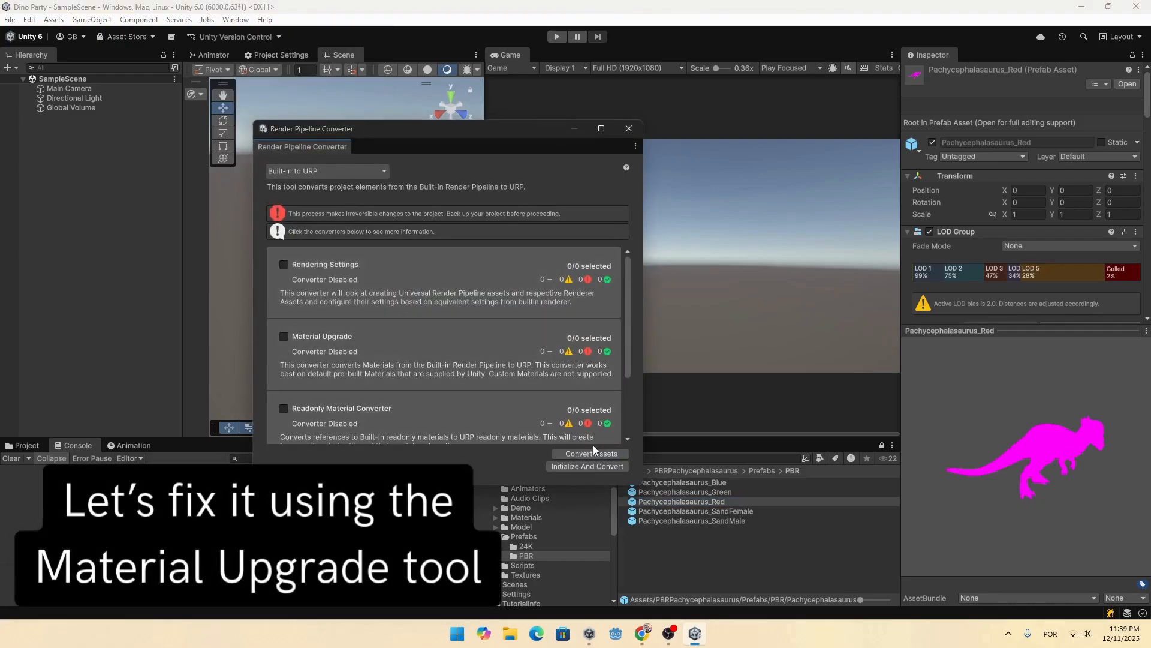
{"action": "left_click", "coordinate": [283, 336]}
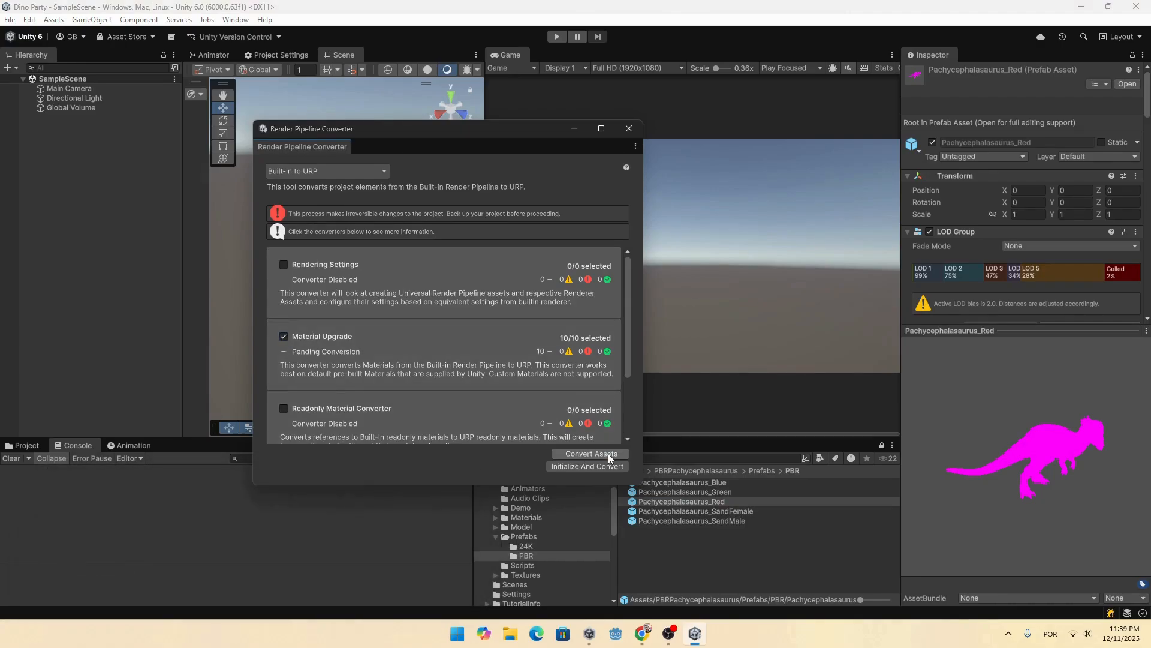
{"action": "left_click", "coordinate": [468, 339]}
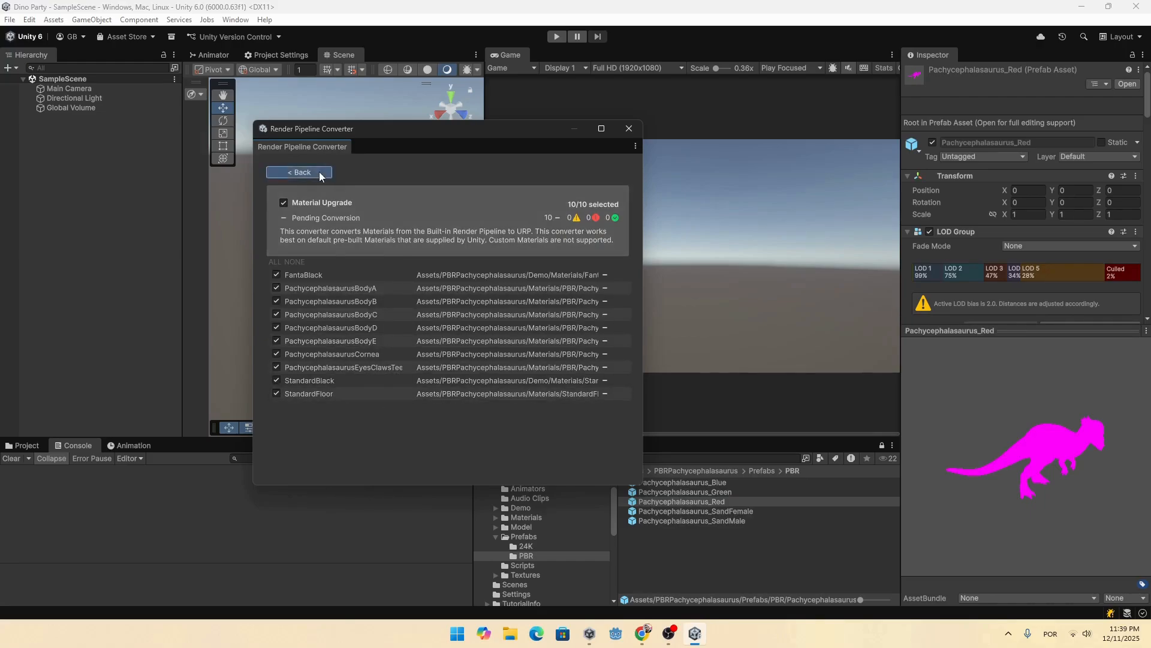
{"action": "left_click", "coordinate": [298, 172]}
{"action": "left_click", "coordinate": [591, 455]}
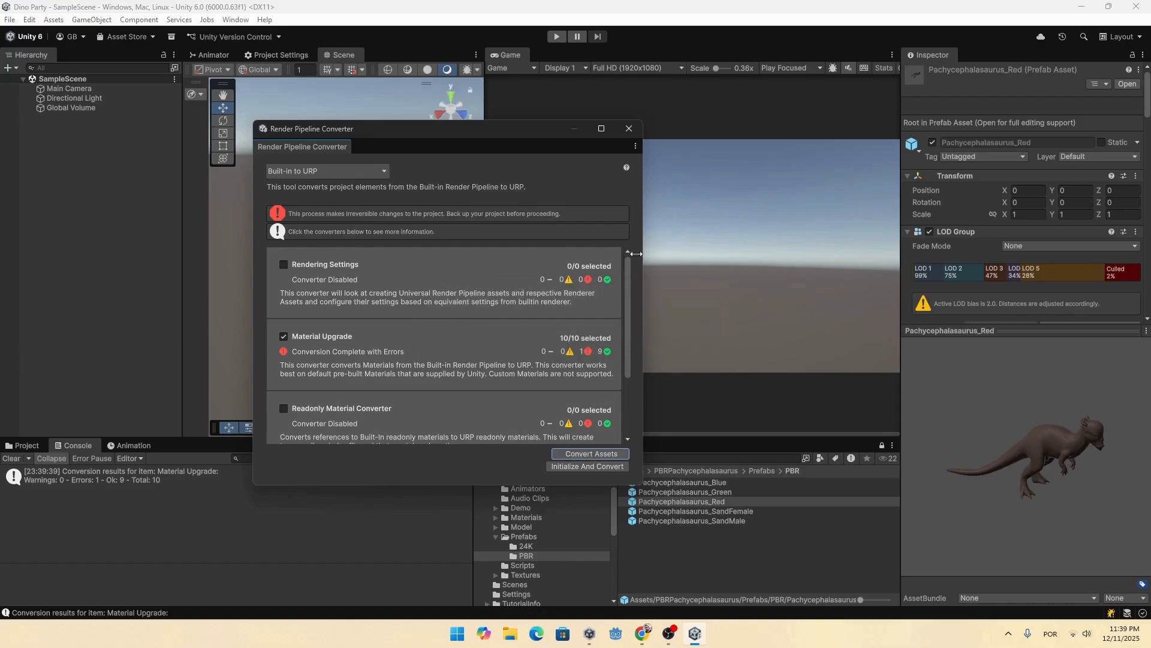
{"action": "left_click", "coordinate": [629, 129]}
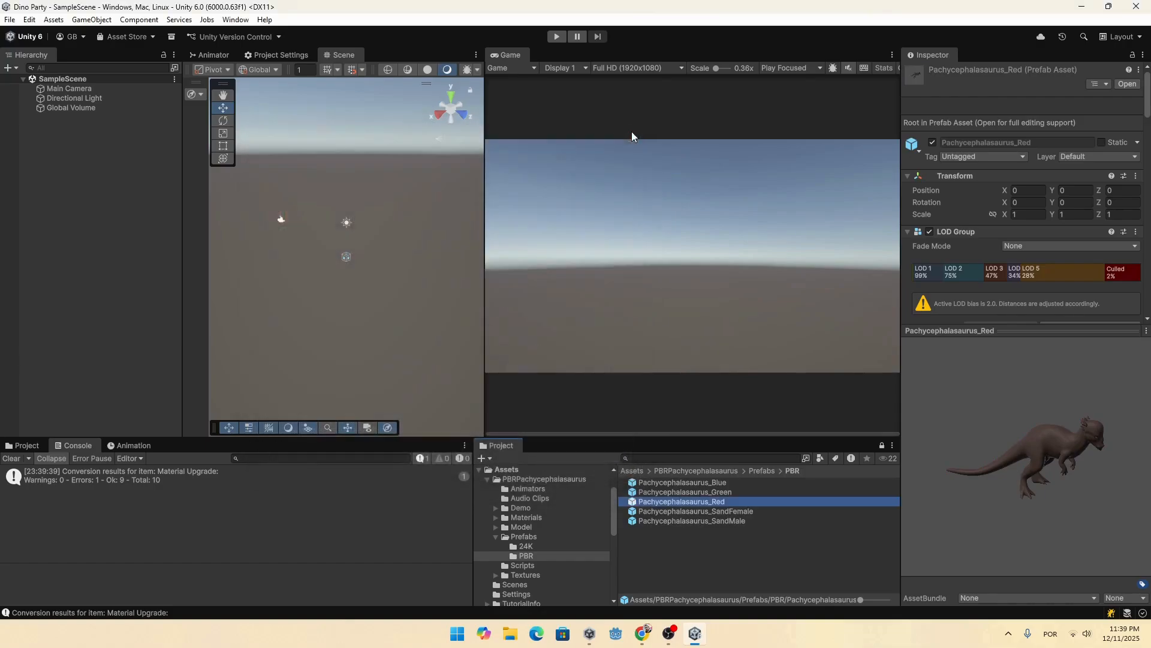
Step: Preview the converted dinosaur prefabs from Blue through SandMale and rotate the SandMale preview to check its materials
{"action": "left_click", "coordinate": [701, 486]}
{"action": "key", "text": "Down"}
{"action": "key", "text": "Down"}
{"action": "key", "text": "Down"}
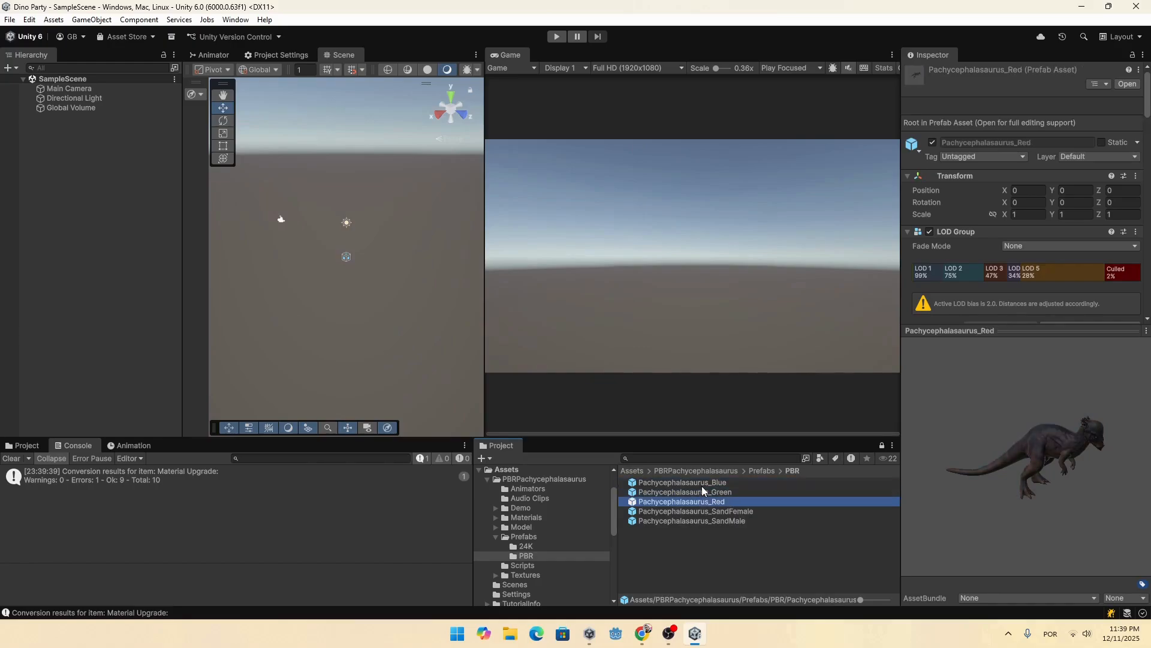
{"action": "key", "text": "Down"}
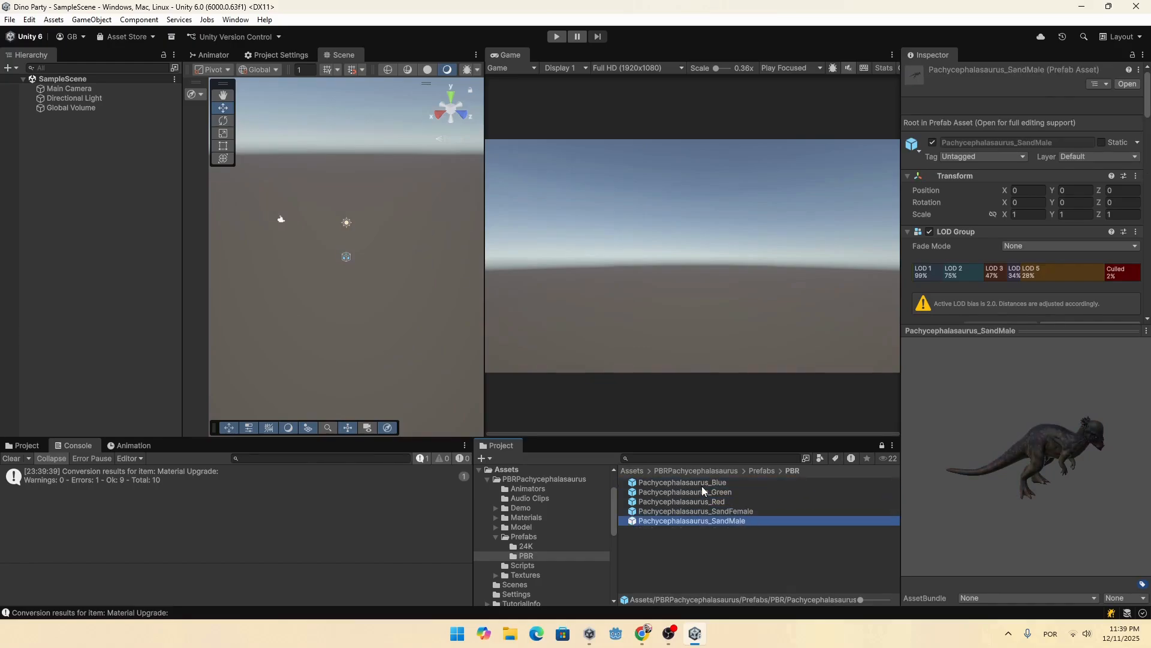
{"action": "left_click", "coordinate": [1082, 463]}
{"action": "left_click_drag", "start_coordinate": [1082, 463], "coordinate": [986, 431]}
Step: Create a folder named "Dino" in Assets and open it
{"action": "right_click", "coordinate": [236, 554]}
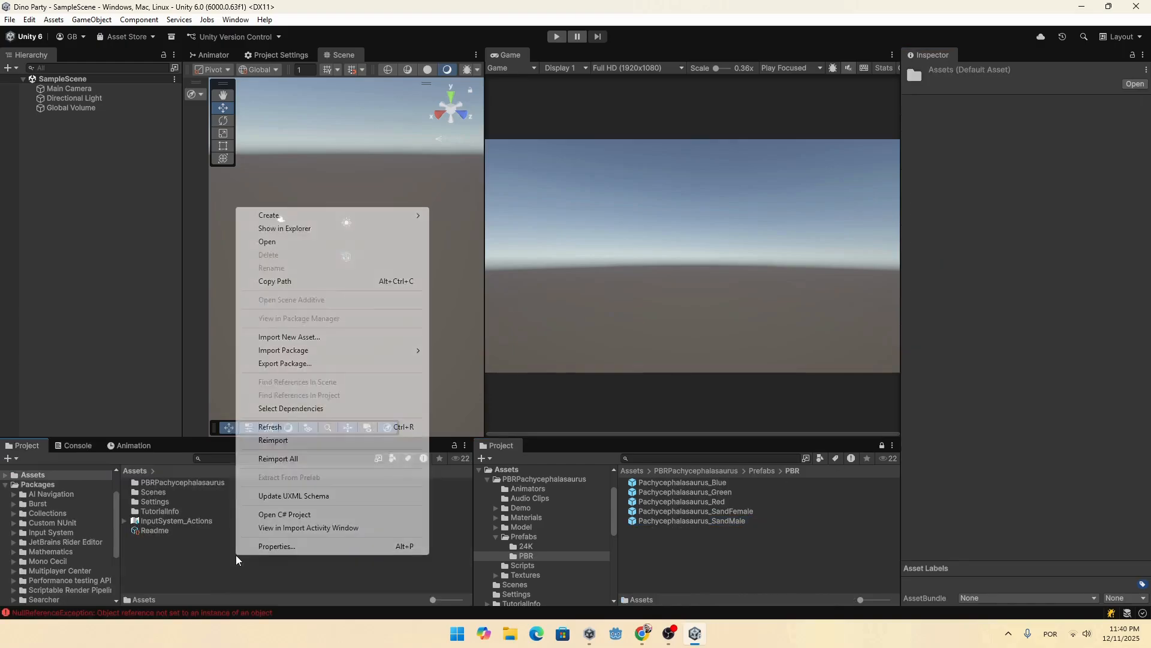
{"action": "mouse_move", "coordinate": [316, 214]}
{"action": "left_click", "coordinate": [507, 218]}
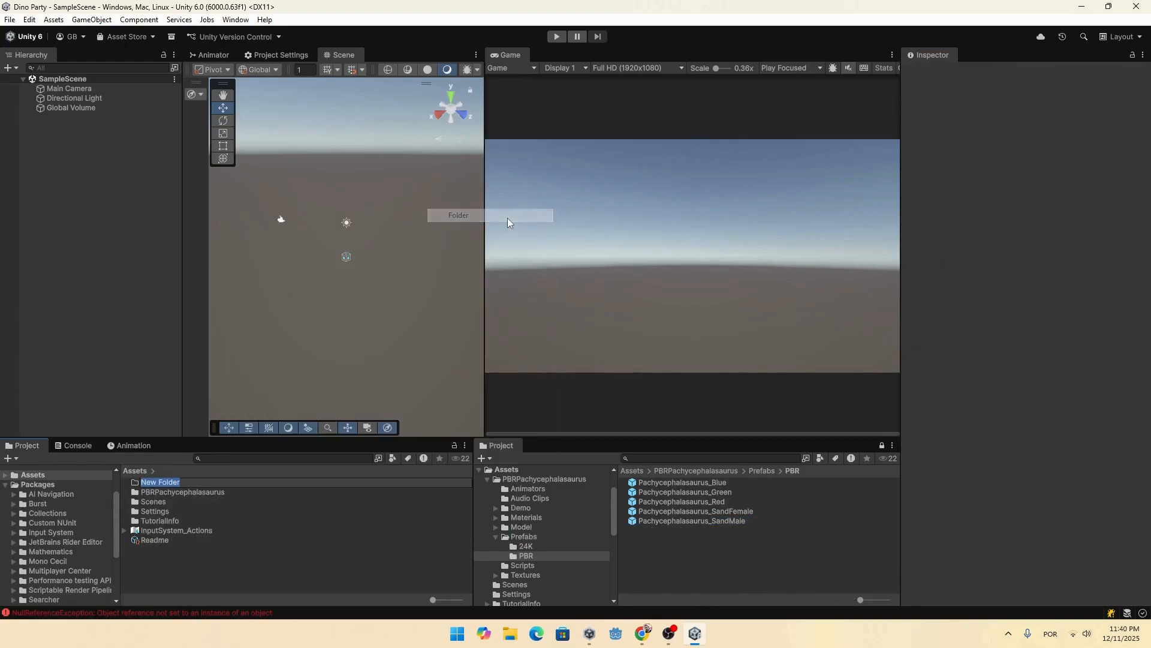
{"action": "type", "text": "Dino"}
{"action": "key", "text": "Return"}
{"action": "key", "text": "Return"}
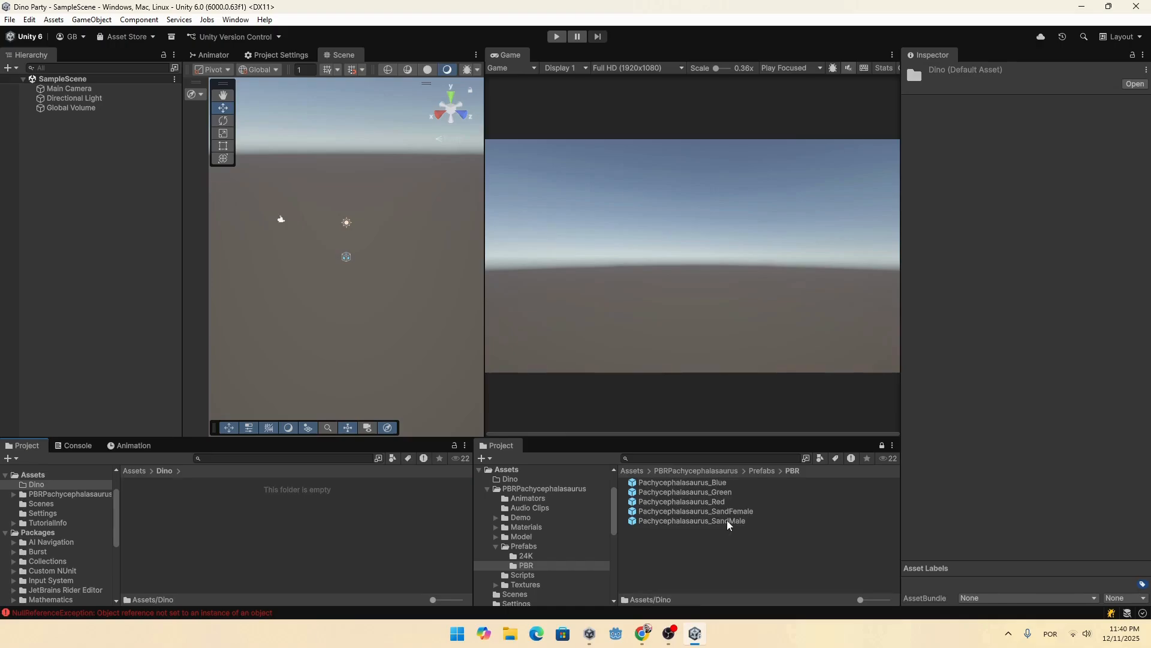
Step: Place the Pachycephalasaurus_SandMale prefab in the scene, frame it and widen the Scene view
{"action": "left_click_drag", "start_coordinate": [727, 520], "coordinate": [156, 271]}
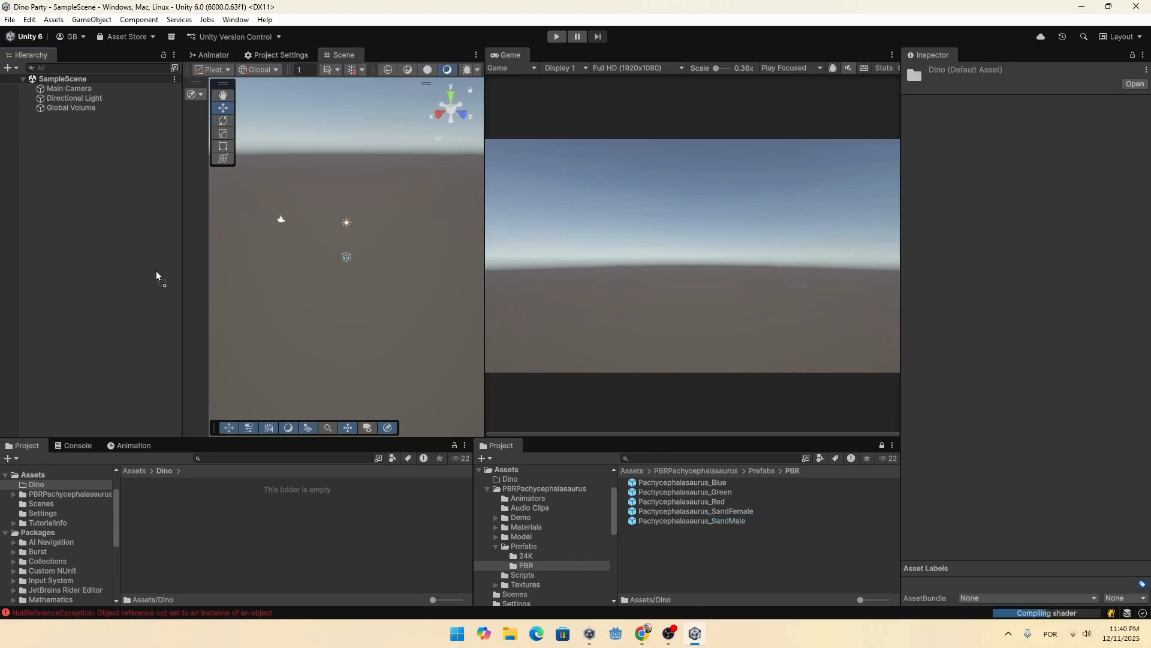
{"action": "key", "text": "f"}
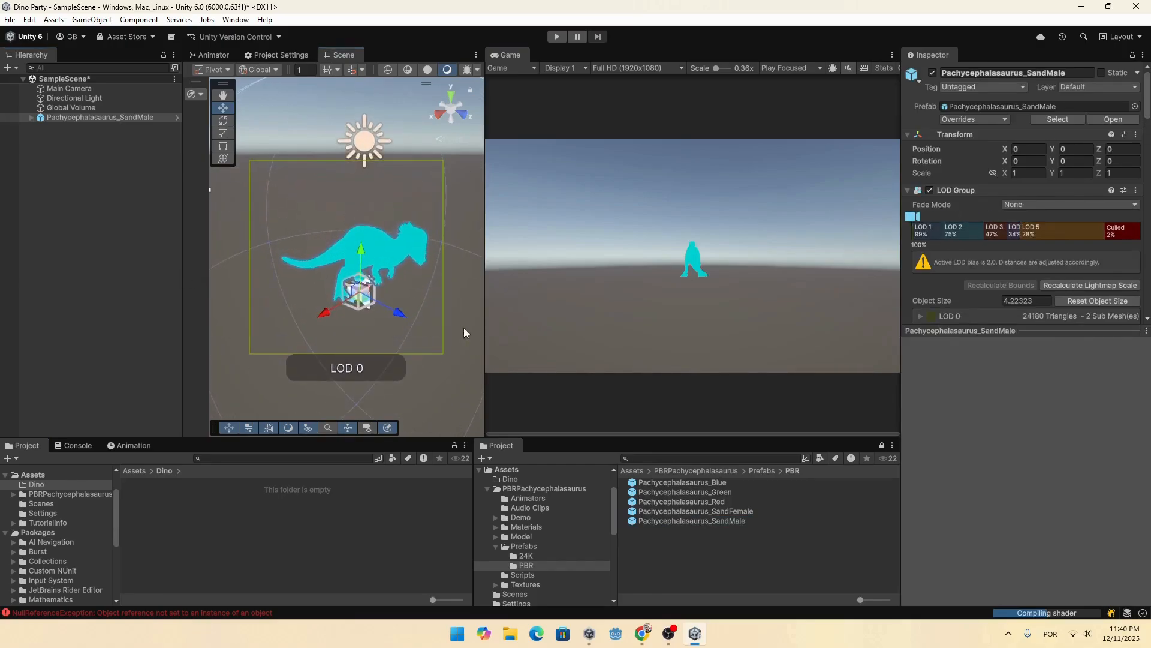
{"action": "left_click_drag", "start_coordinate": [486, 330], "coordinate": [672, 359]}
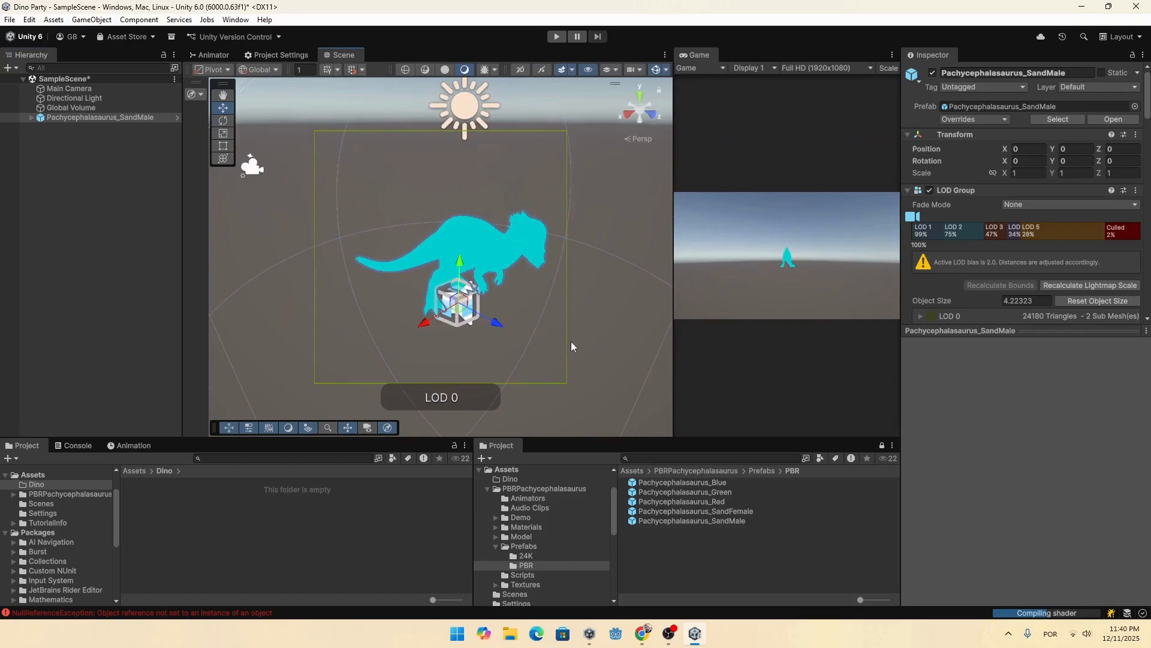
{"action": "left_click", "coordinate": [118, 209]}
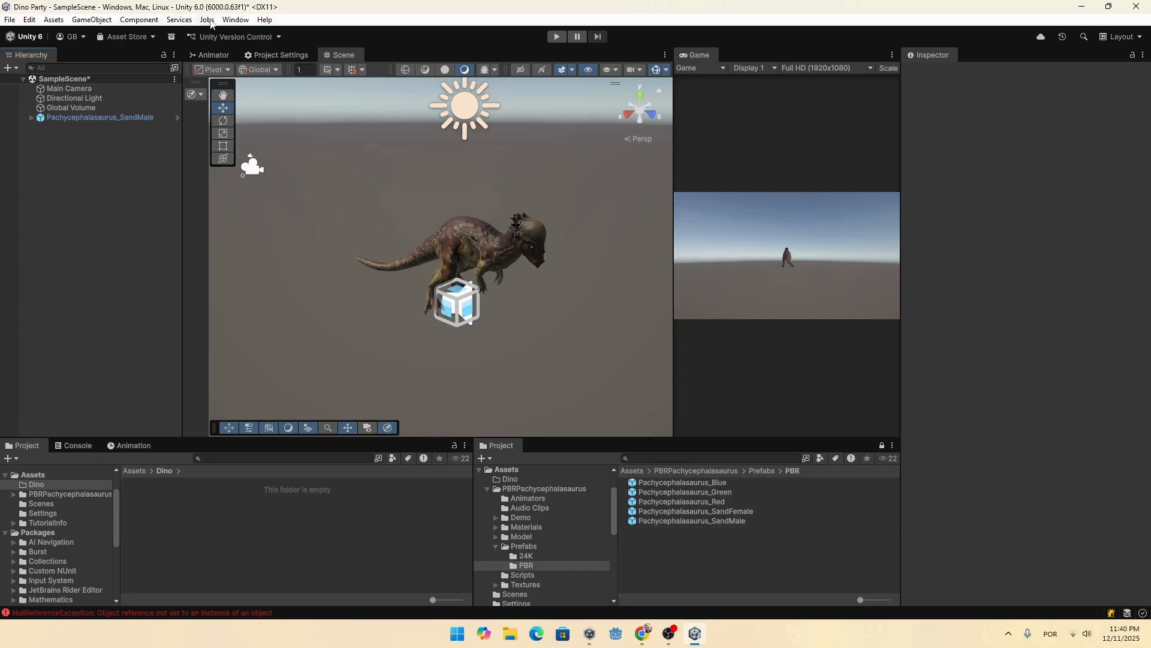
Step: Search My Assets in the Package Manager for "Animal Contro"
{"action": "left_click", "coordinate": [233, 21]}
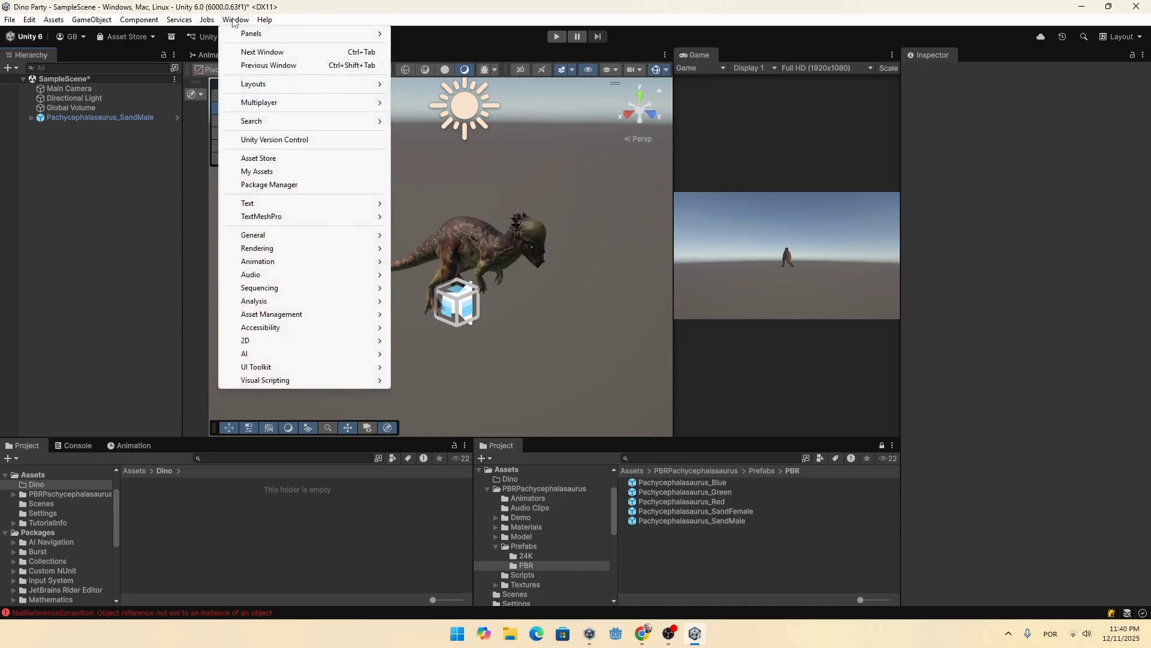
{"action": "left_click", "coordinate": [287, 172]}
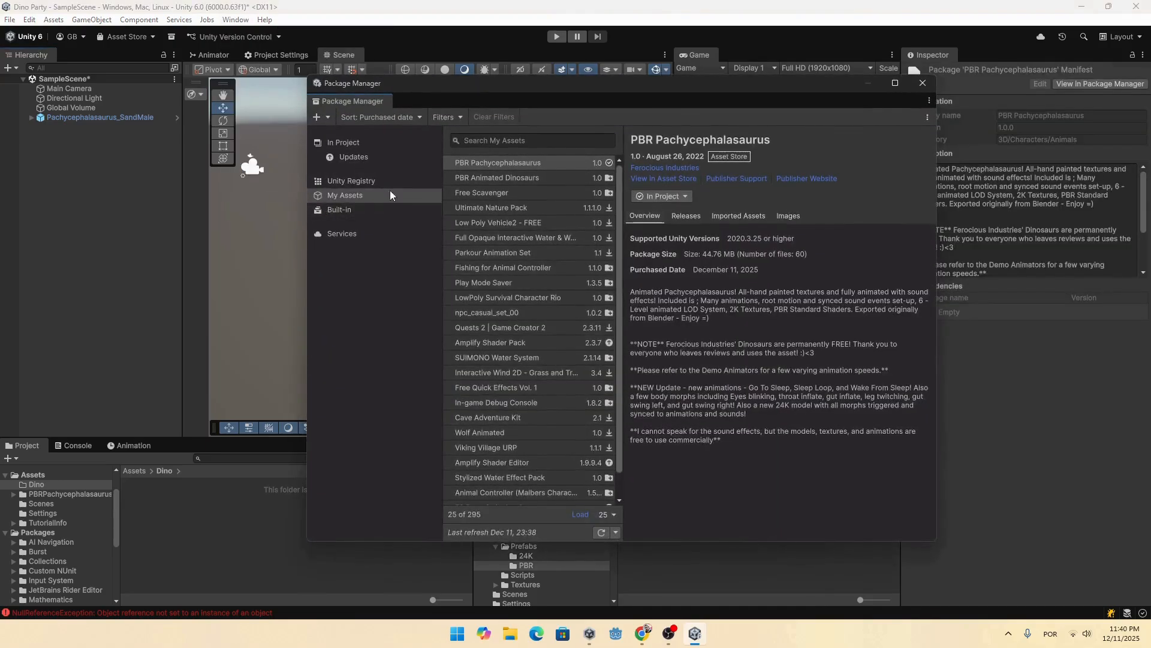
{"action": "left_click", "coordinate": [518, 140]}
{"action": "type", "text": "Anim"}
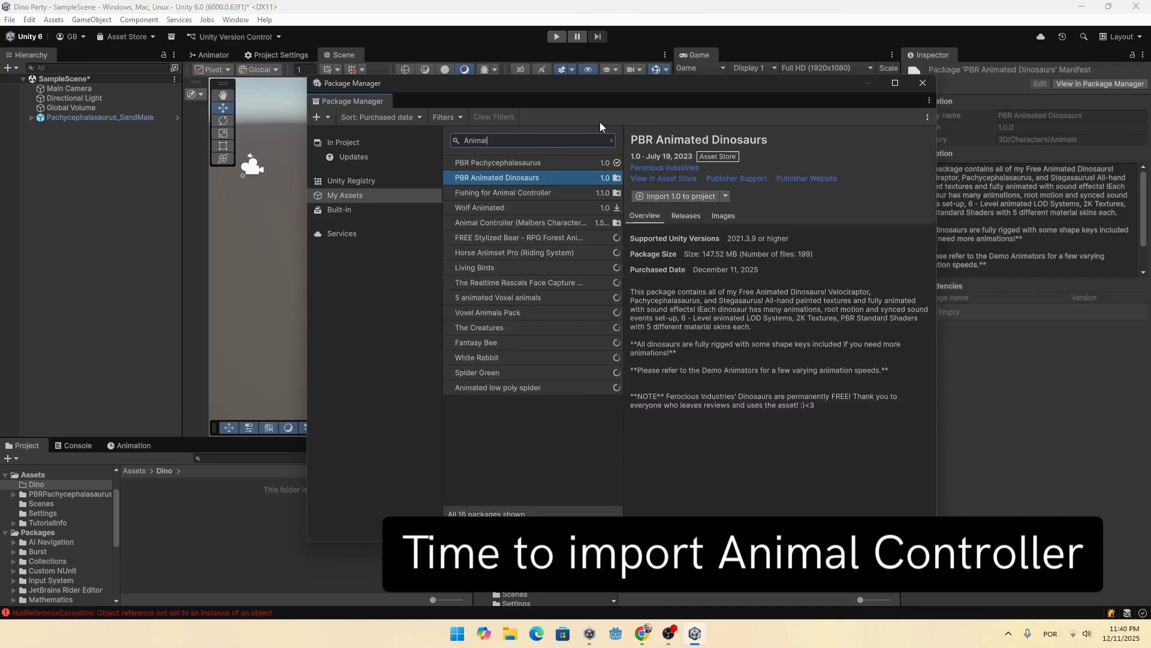
{"action": "type", "text": "al"}
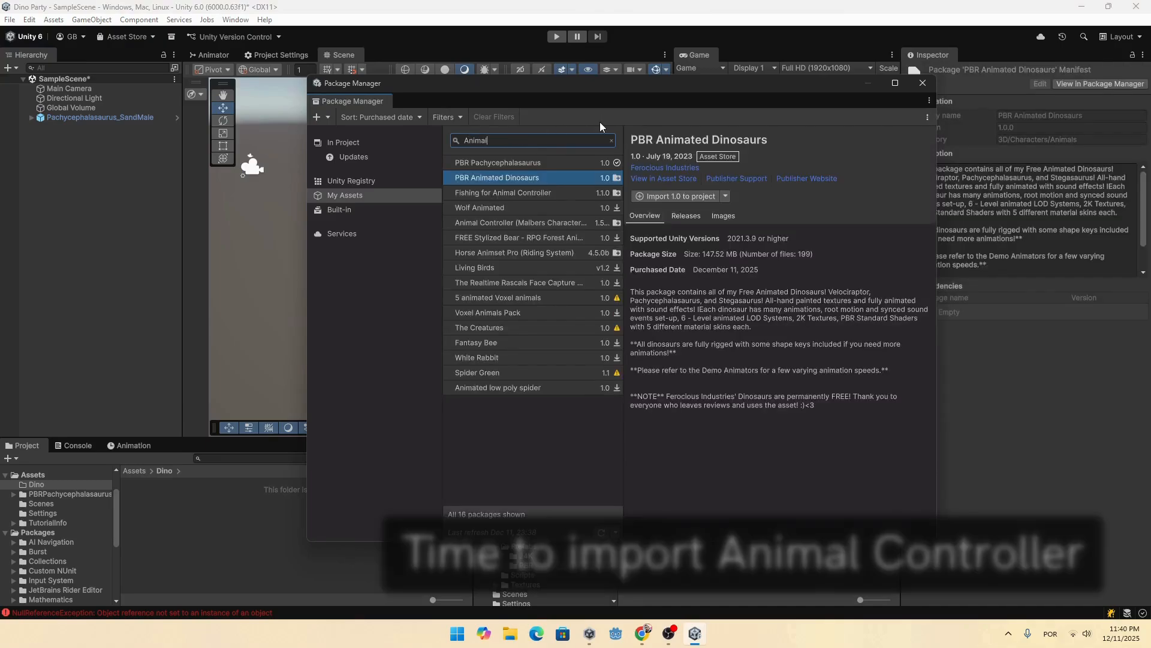
{"action": "type", "text": " Contro"}
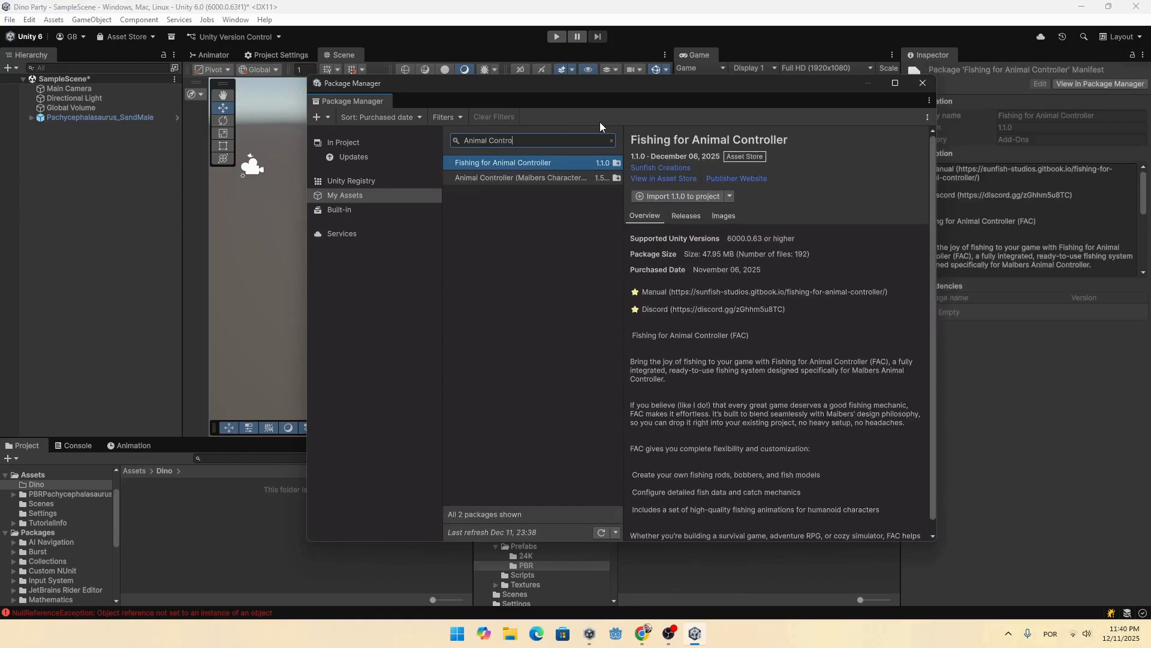
Step: Import Animal Controller (Malbers Character Controller) 1.5.0b with its package dependencies installed and all files included, and close the Package Manager
{"action": "left_click", "coordinate": [525, 178]}
{"action": "left_click", "coordinate": [690, 197]}
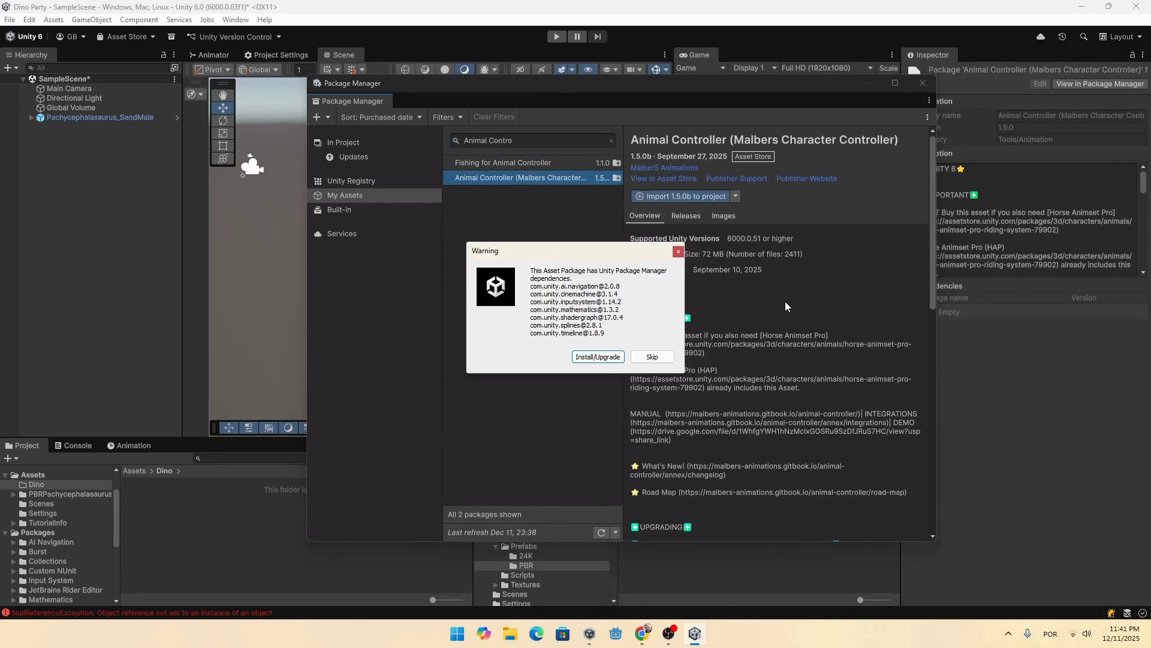
{"action": "left_click", "coordinate": [611, 355]}
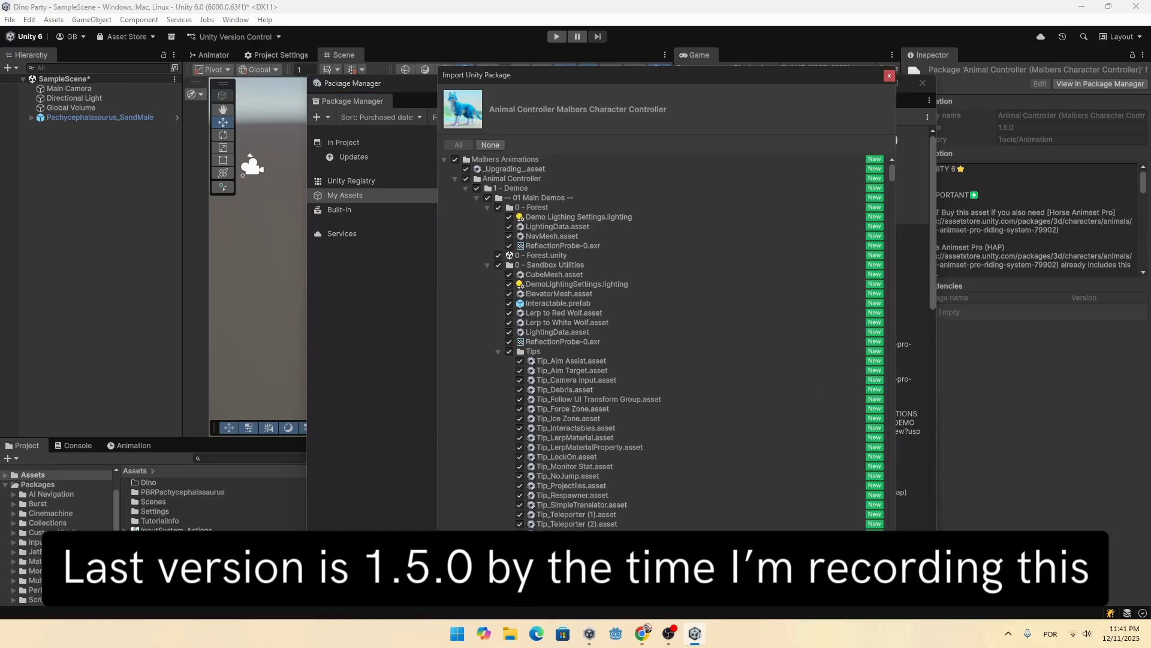
{"action": "left_click", "coordinate": [876, 575]}
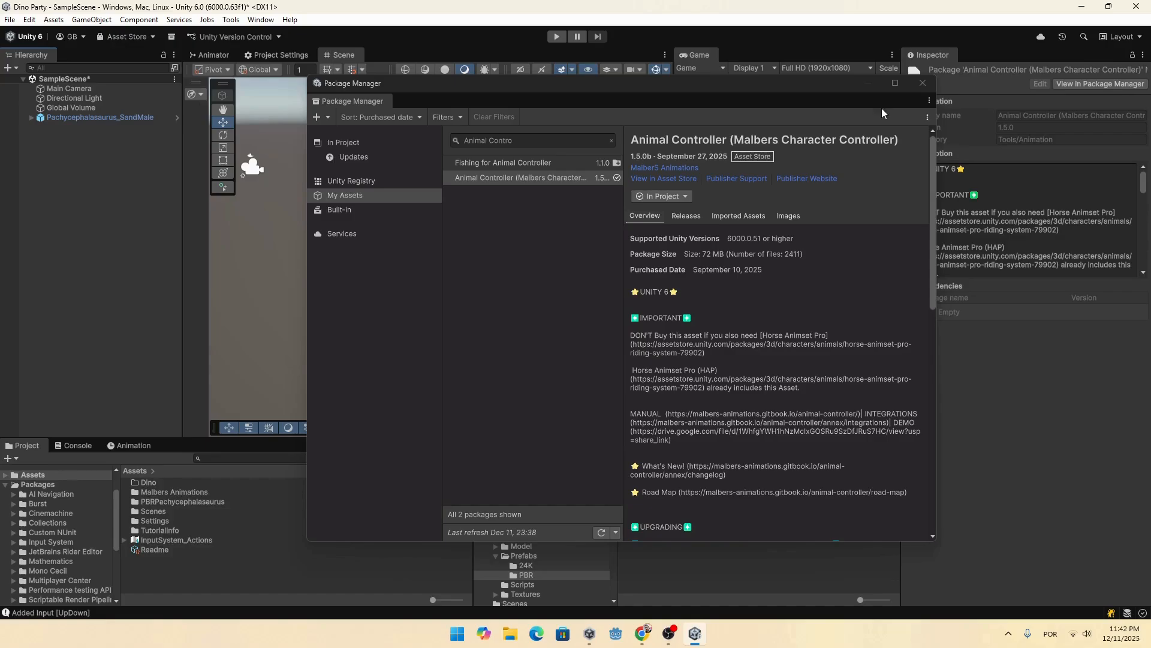
{"action": "left_click", "coordinate": [922, 85]}
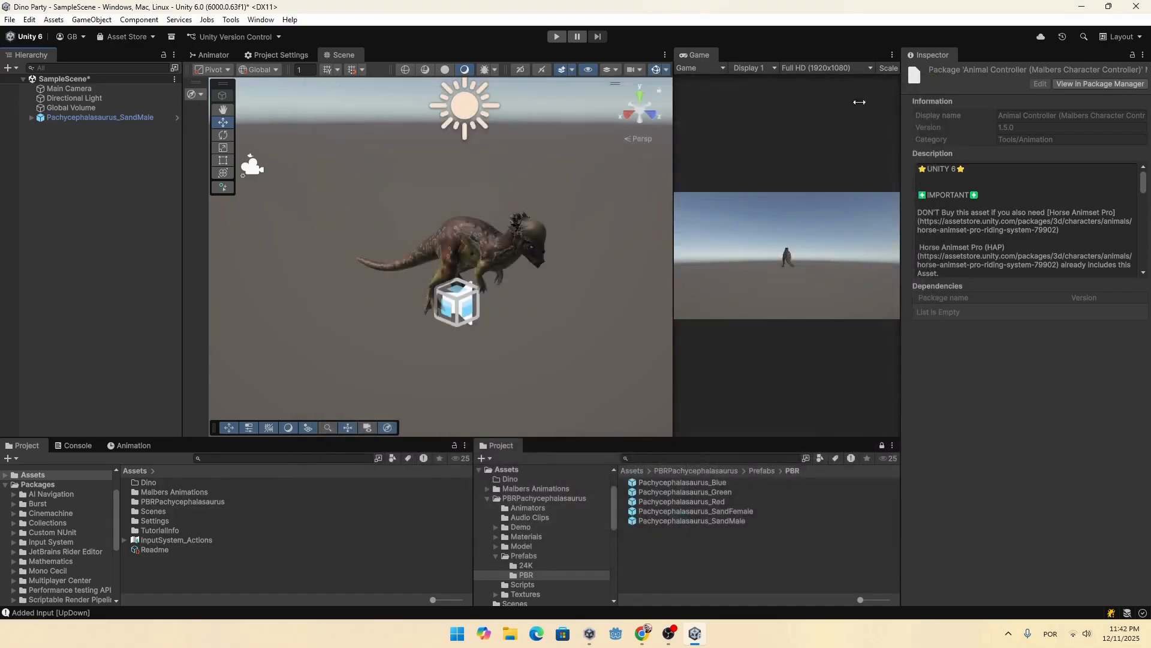
Step: Create the Malbers Animations test scene setup around the dinosaur and view it from the side
{"action": "left_click", "coordinate": [230, 20]}
{"action": "mouse_move", "coordinate": [257, 38]}
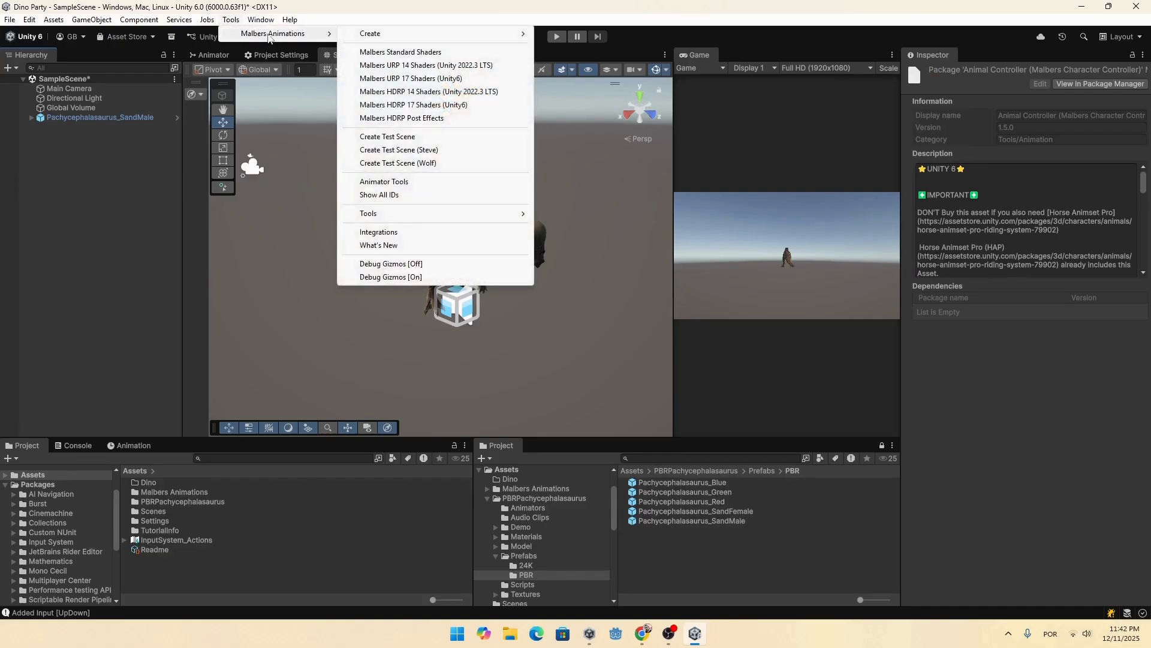
{"action": "left_click", "coordinate": [431, 138]}
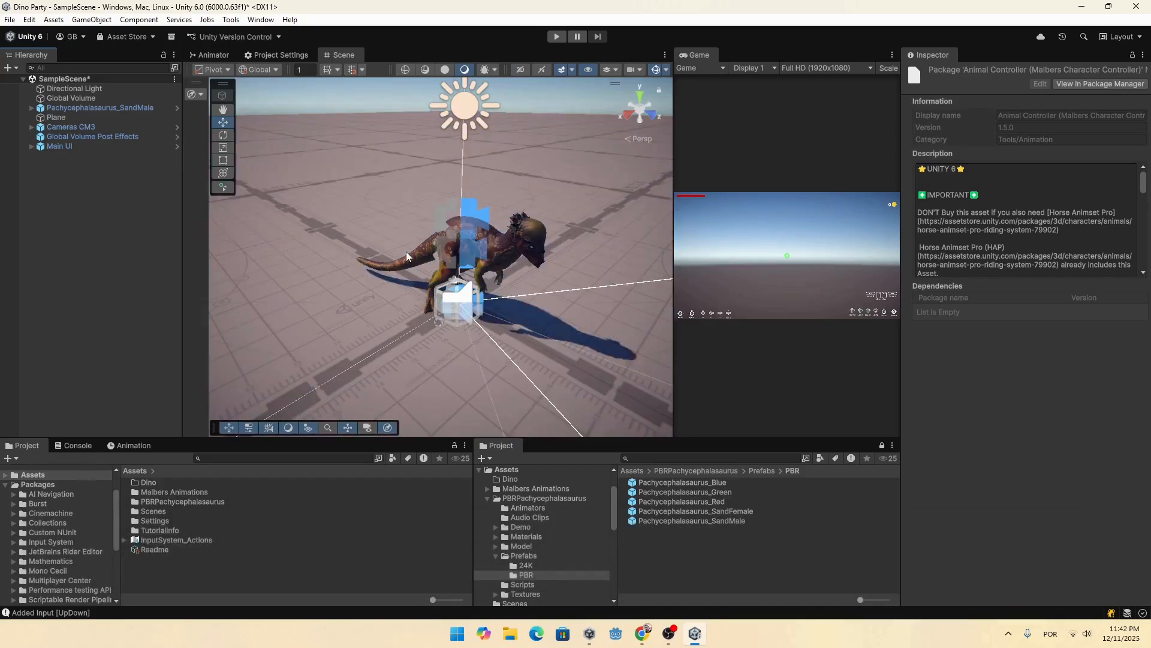
{"action": "left_click_drag", "start_coordinate": [429, 248], "coordinate": [558, 259], "text": "alt"}
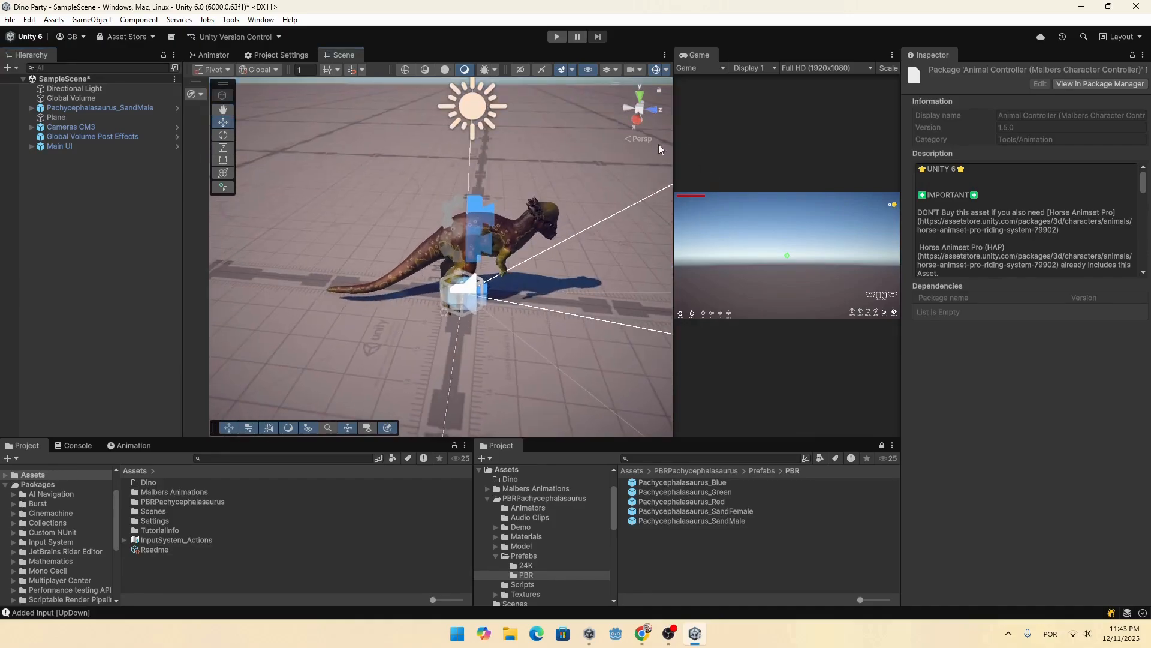
Step: Shrink the 3D gizmo icons in the Scene view
{"action": "left_click", "coordinate": [663, 70]}
{"action": "left_click_drag", "start_coordinate": [770, 97], "coordinate": [770, 98]}
{"action": "left_click", "coordinate": [143, 257]}
Step: Move Pachycephalasaurus_SandMale to the end of the Hierarchy and unpack its prefab completely
{"action": "left_click_drag", "start_coordinate": [106, 110], "coordinate": [81, 184]}
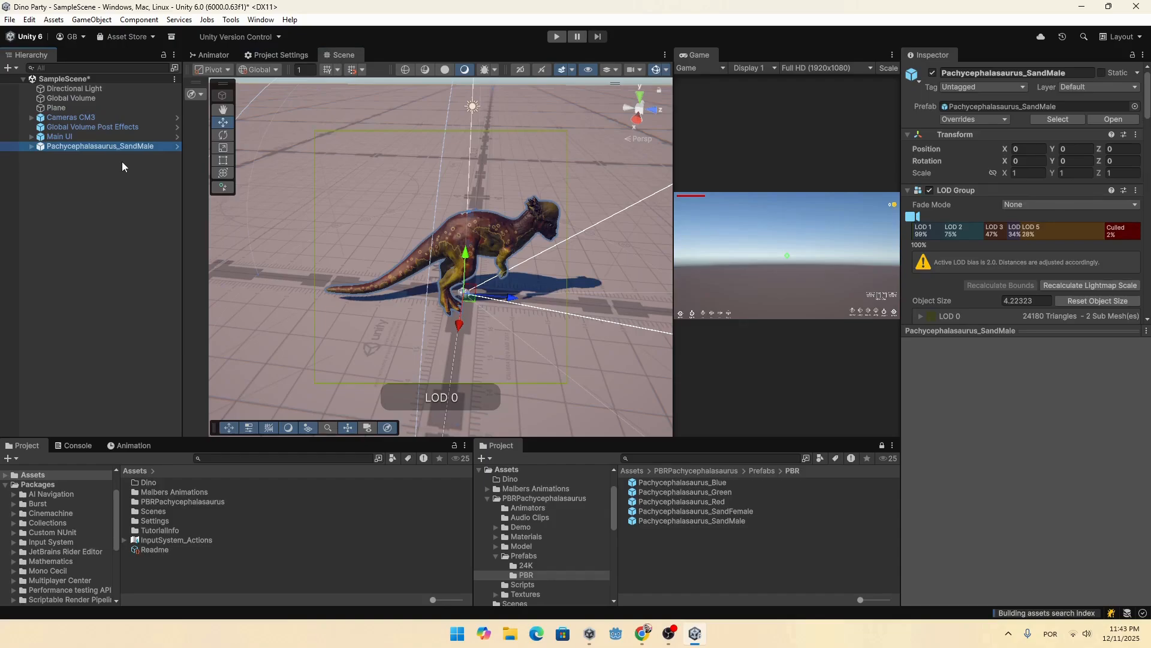
{"action": "right_click", "coordinate": [112, 147]}
{"action": "mouse_move", "coordinate": [143, 283]}
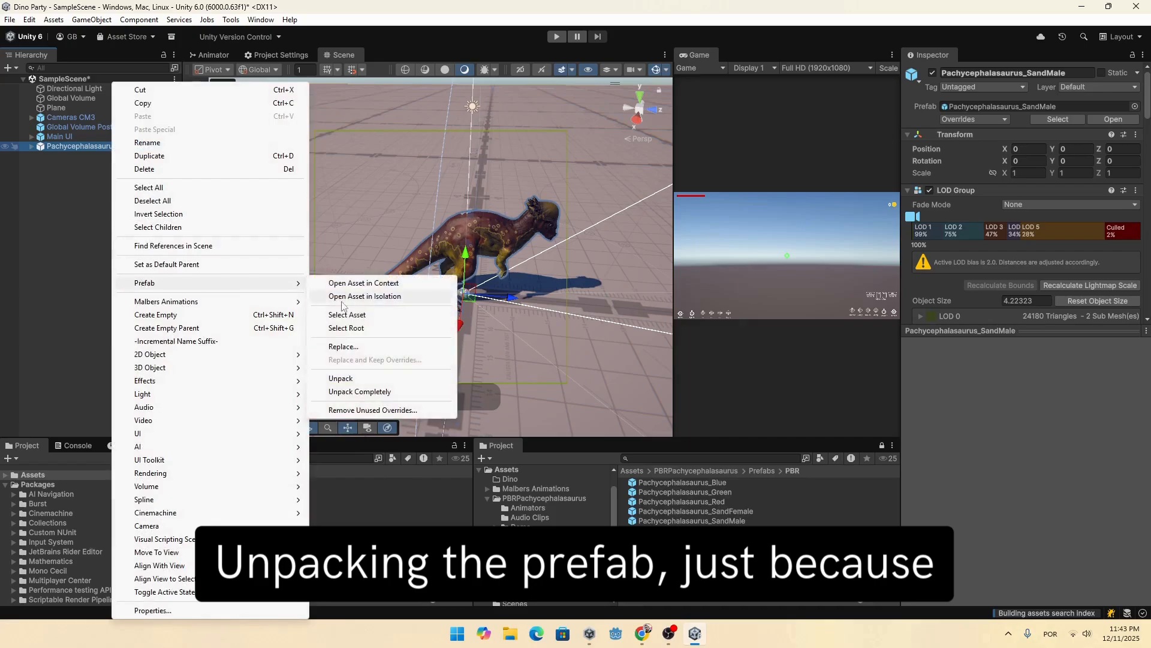
{"action": "left_click", "coordinate": [360, 391]}
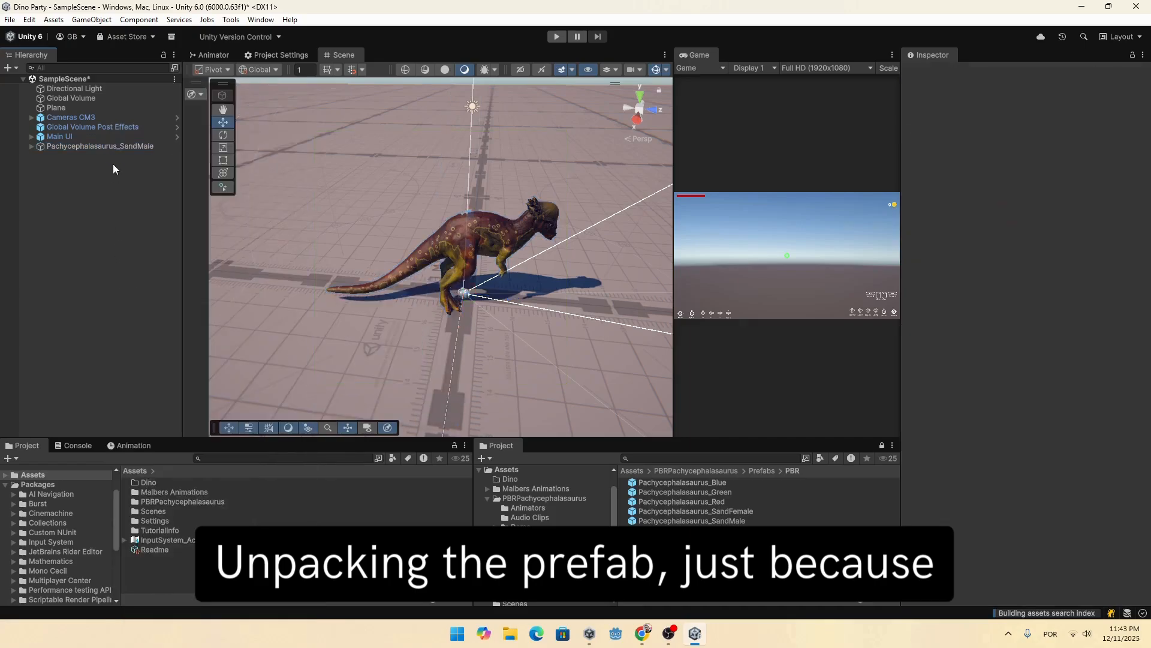
Step: Rename the unpacked dinosaur object as "Dino"
{"action": "key", "text": "F2"}
{"action": "type", "text": "Dino"}
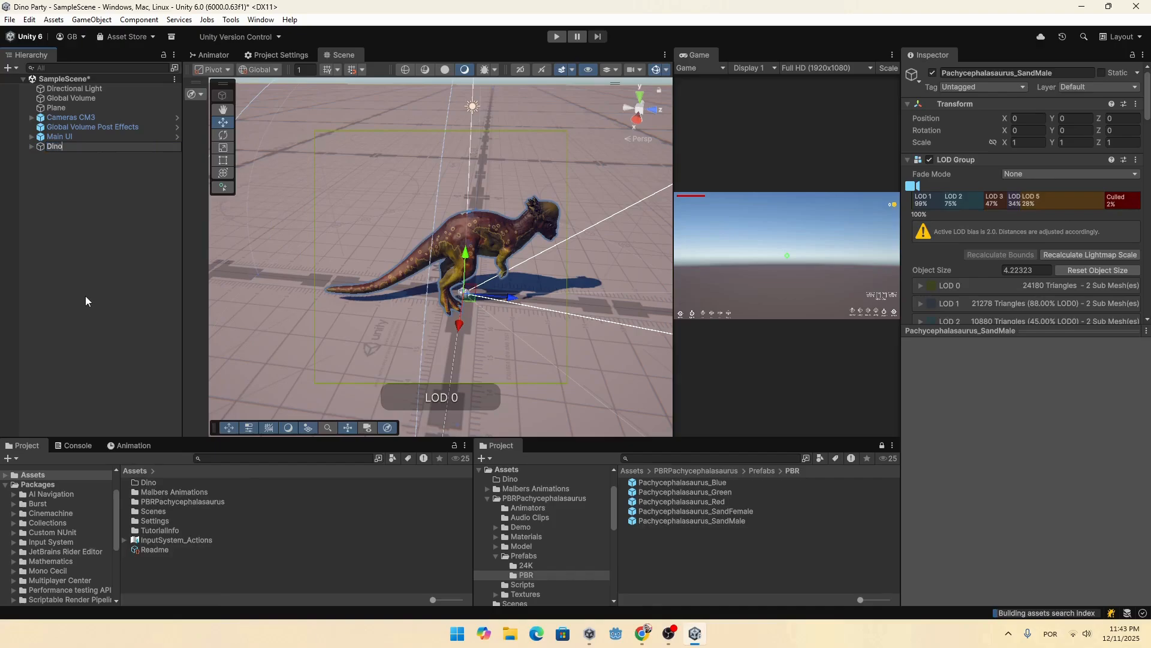
{"action": "key", "text": "Return"}
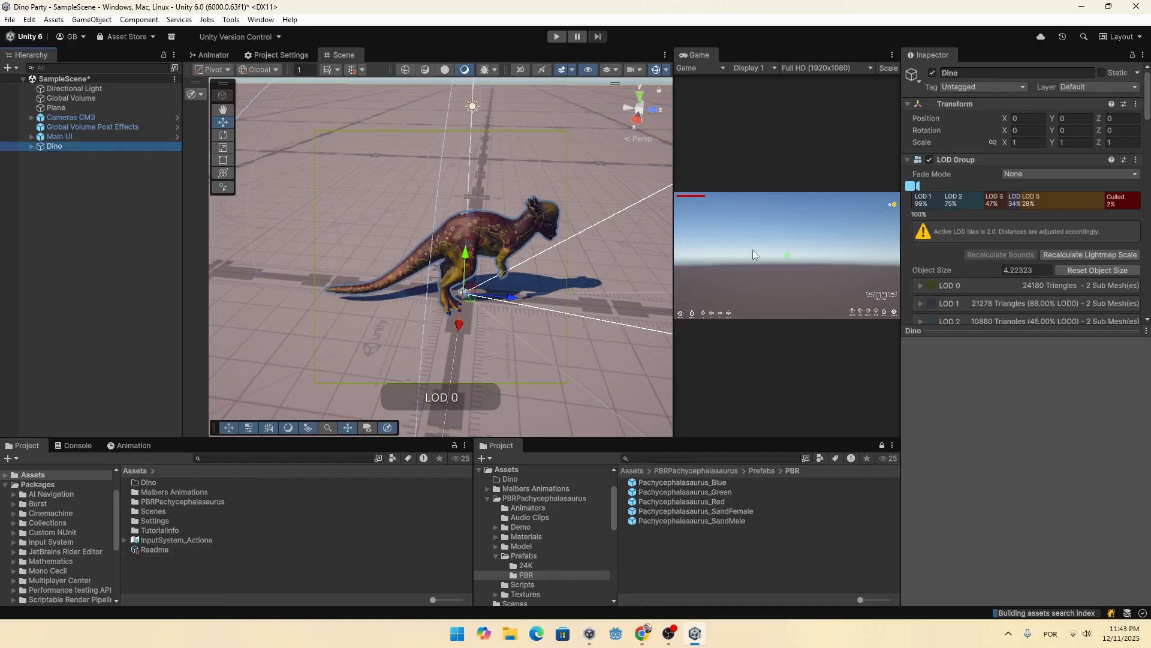
Step: Collapse Dino's components and its preview in the Inspector, leaving only the Transform and Animator settings expanded
{"action": "left_click", "coordinate": [958, 159]}
{"action": "left_click", "coordinate": [963, 173]}
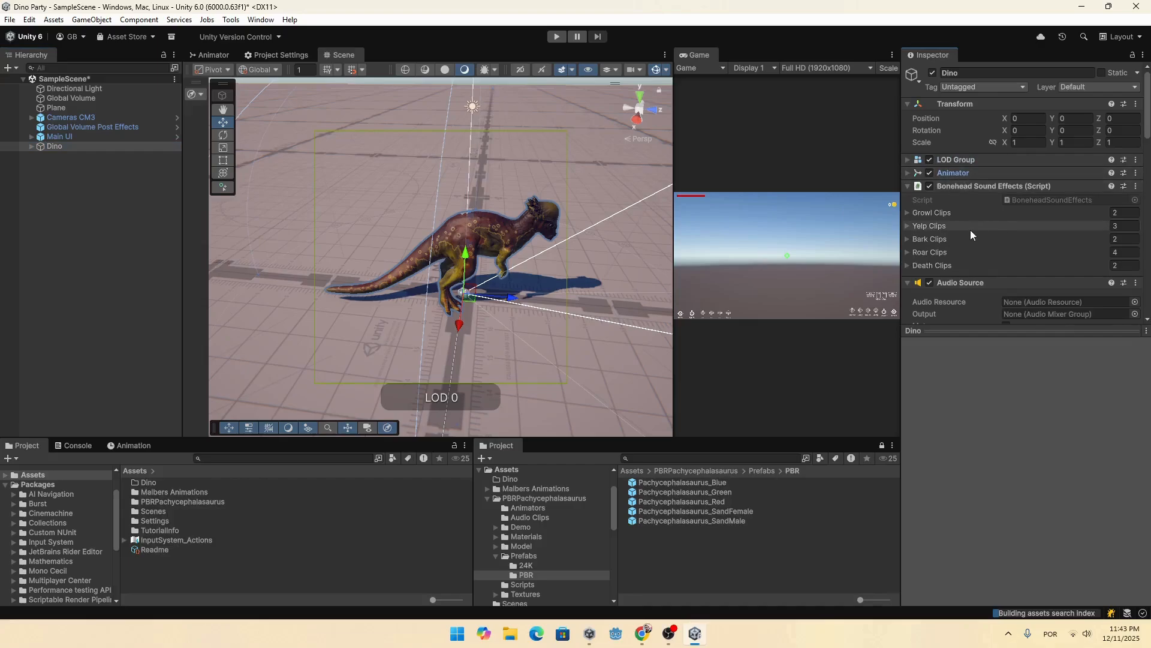
{"action": "left_click", "coordinate": [977, 186]}
{"action": "left_click", "coordinate": [962, 199]}
{"action": "left_click", "coordinate": [968, 215]}
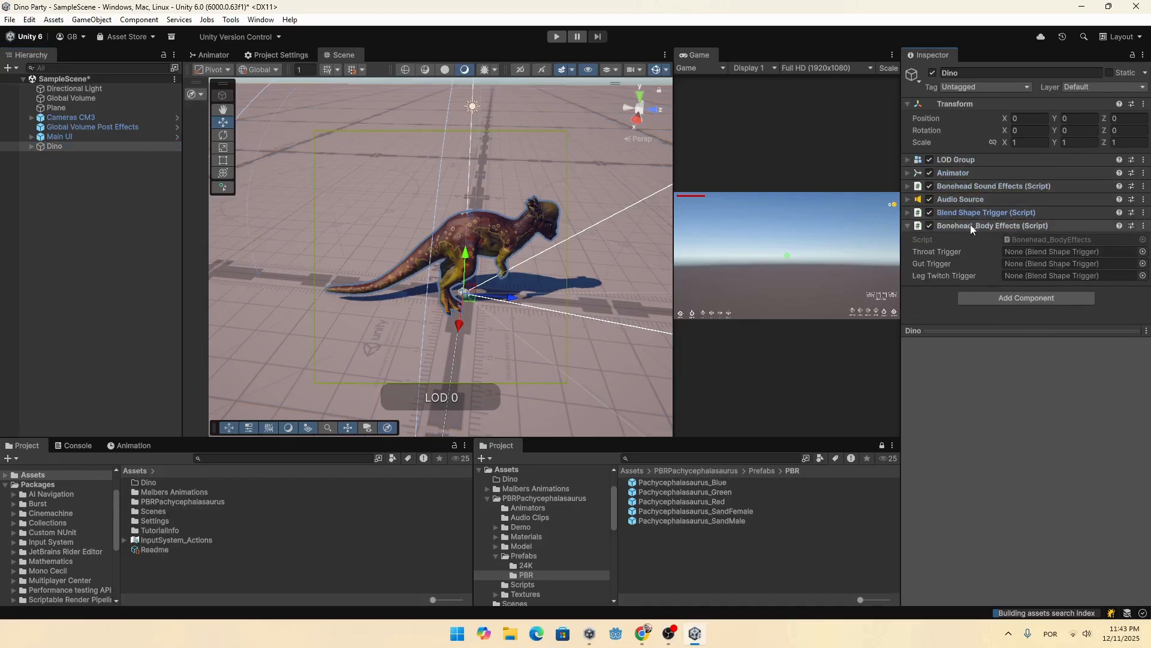
{"action": "left_click", "coordinate": [972, 225]}
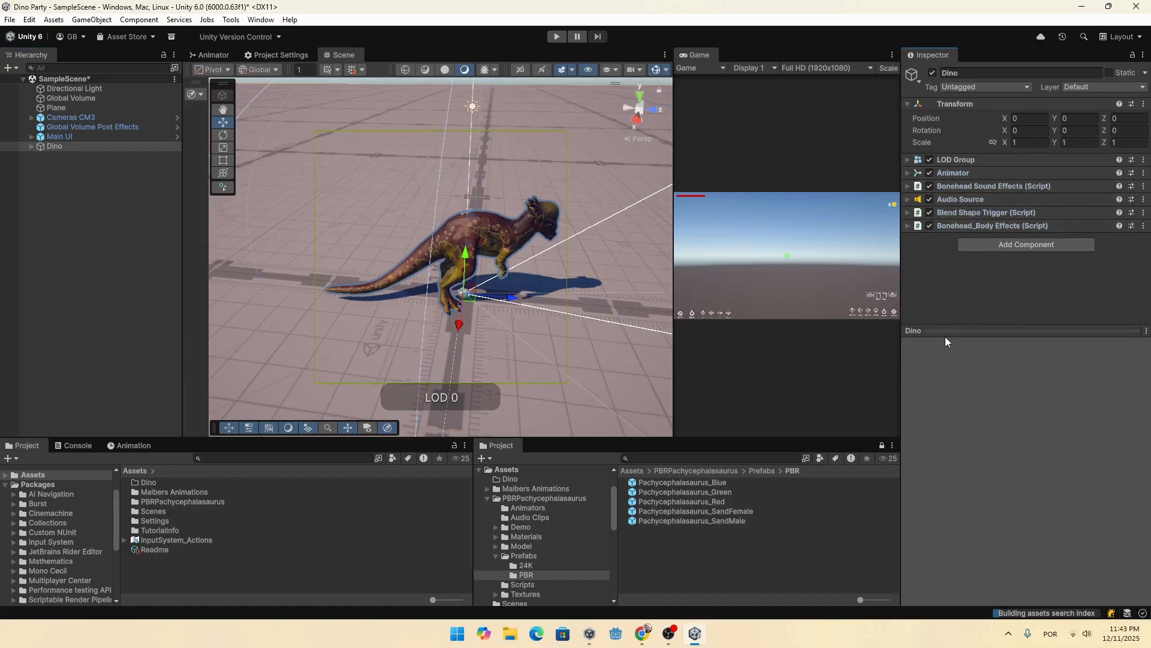
{"action": "left_click", "coordinate": [945, 334]}
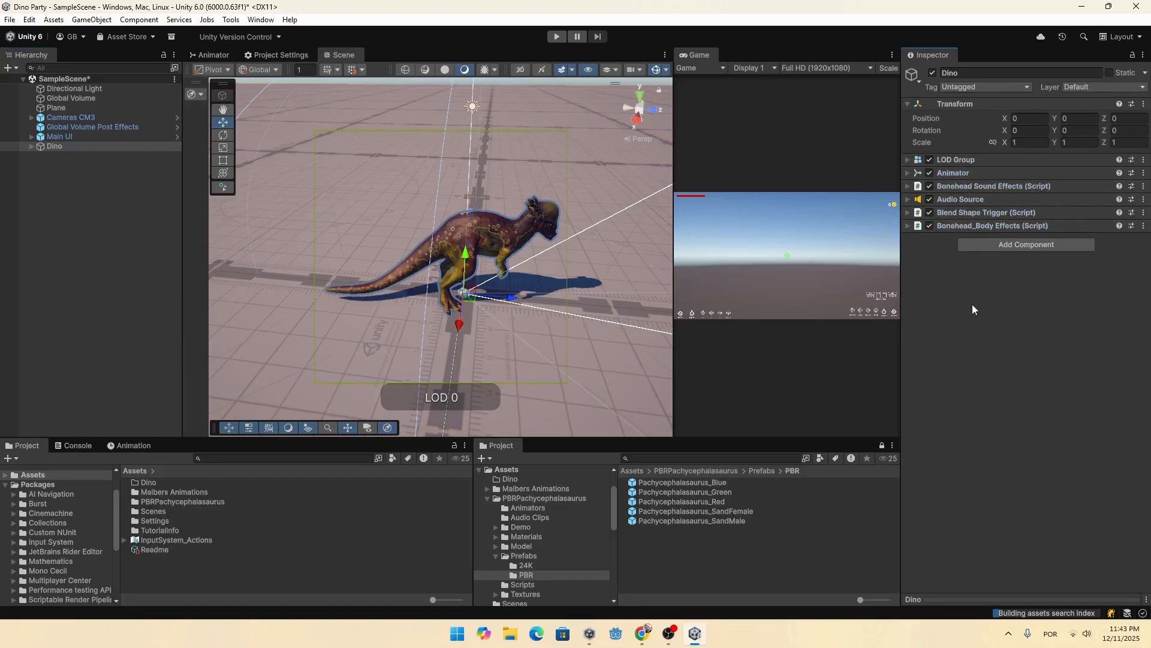
{"action": "left_click", "coordinate": [959, 173]}
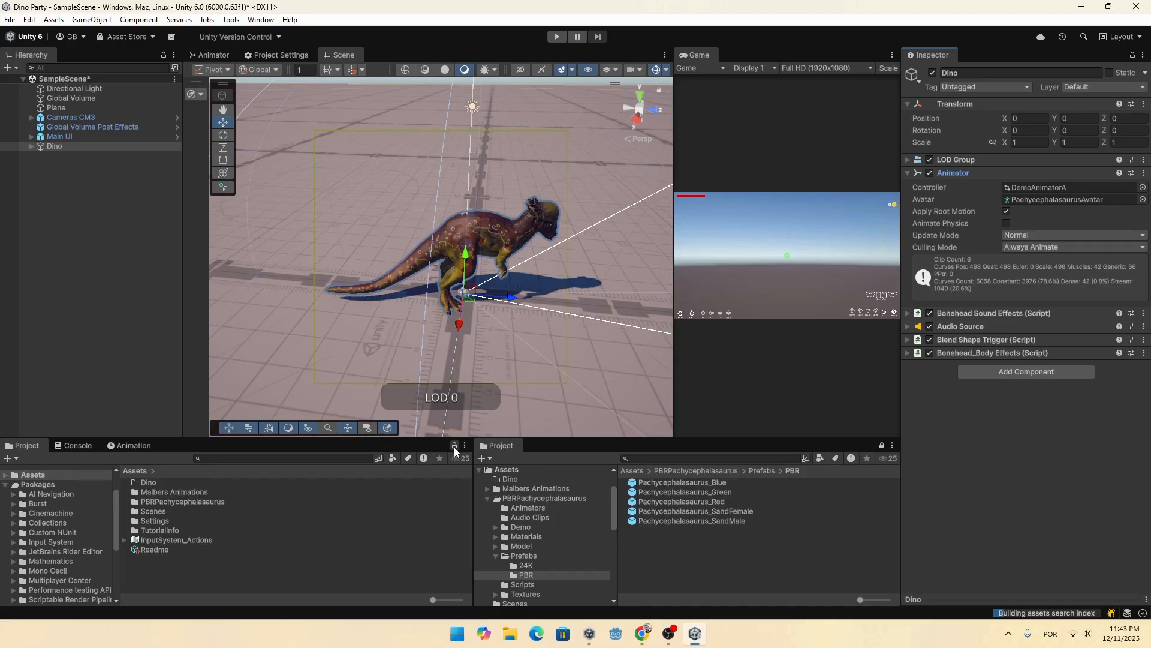
Step: Locate the DemoAnimatorA controller used by Dino's Animator and move it into the Assets/Dino folder
{"action": "double_click", "coordinate": [148, 483]}
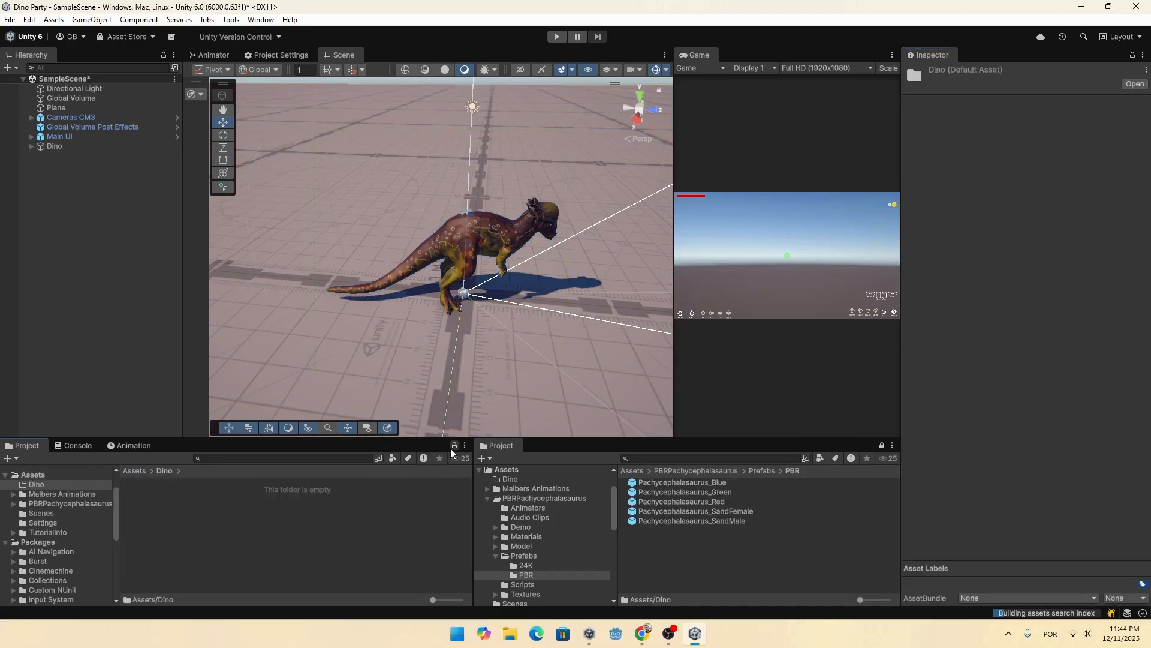
{"action": "left_click", "coordinate": [105, 147]}
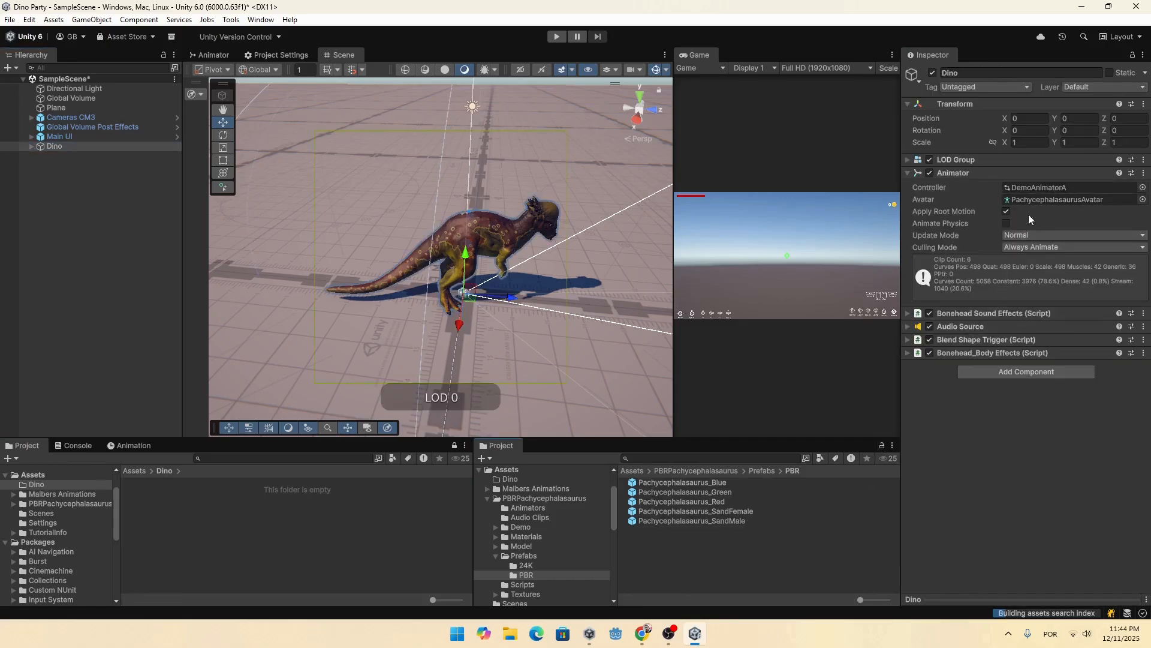
{"action": "left_click", "coordinate": [1037, 187]}
{"action": "left_click", "coordinate": [666, 484]}
{"action": "left_click_drag", "start_coordinate": [667, 483], "coordinate": [495, 480]}
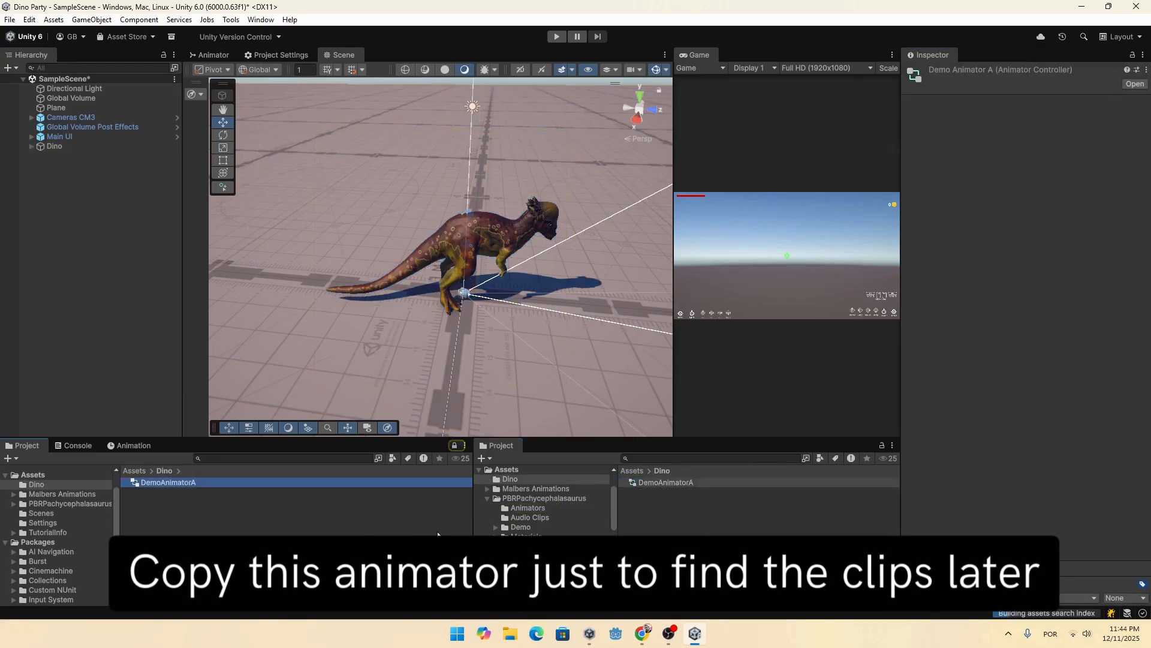
Step: Set the controller of Dino's Animator to None and briefly play-test the scene
{"action": "left_click", "coordinate": [93, 147]}
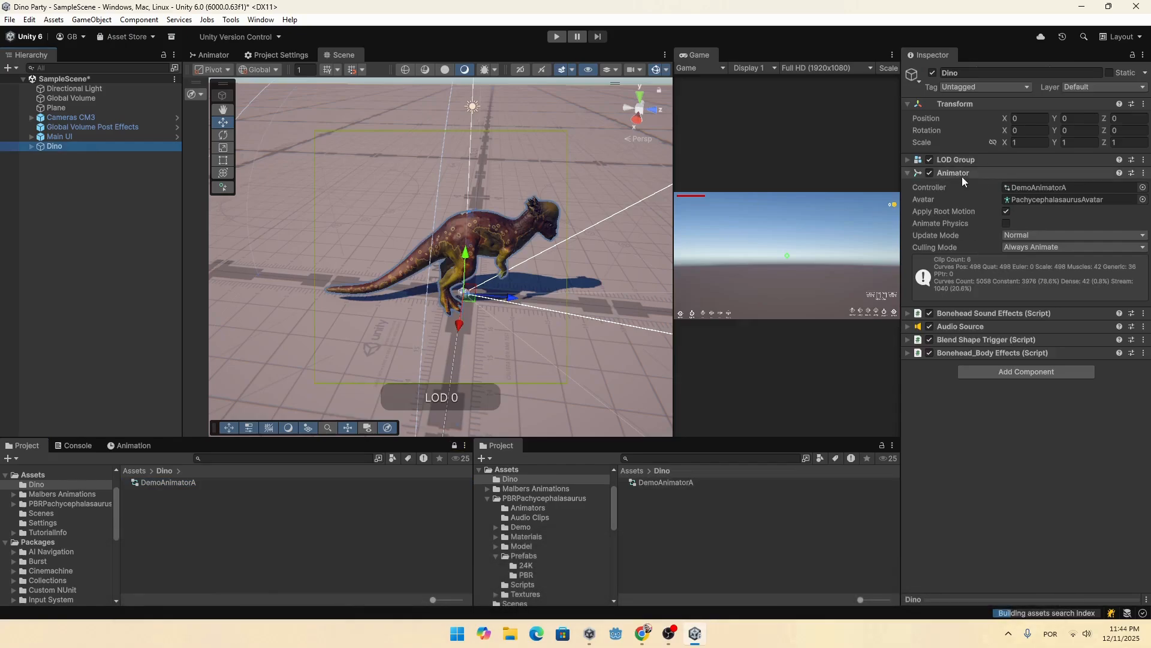
{"action": "left_click", "coordinate": [1144, 188]}
{"action": "double_click", "coordinate": [865, 215]}
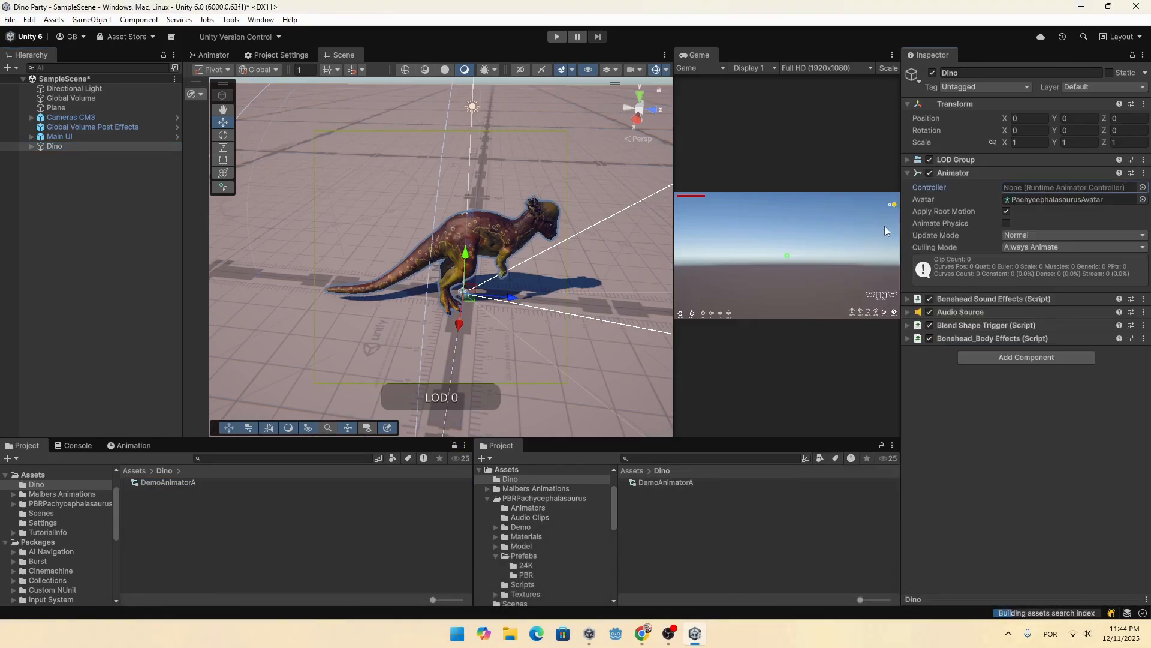
{"action": "left_click", "coordinate": [563, 37]}
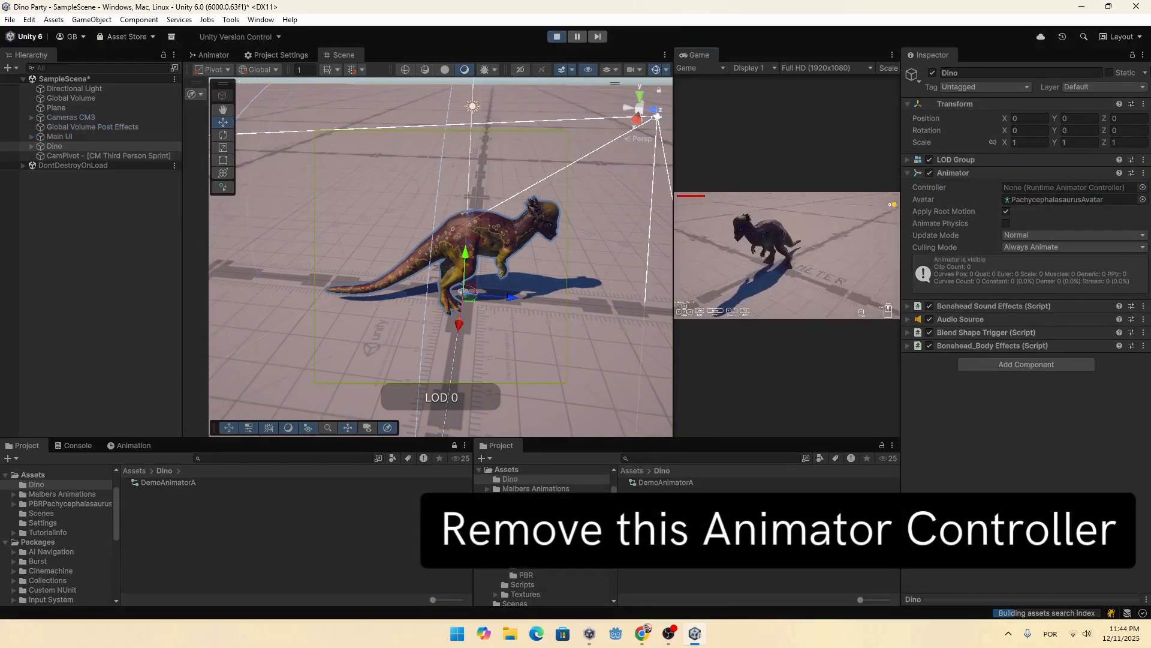
{"action": "left_click", "coordinate": [555, 35]}
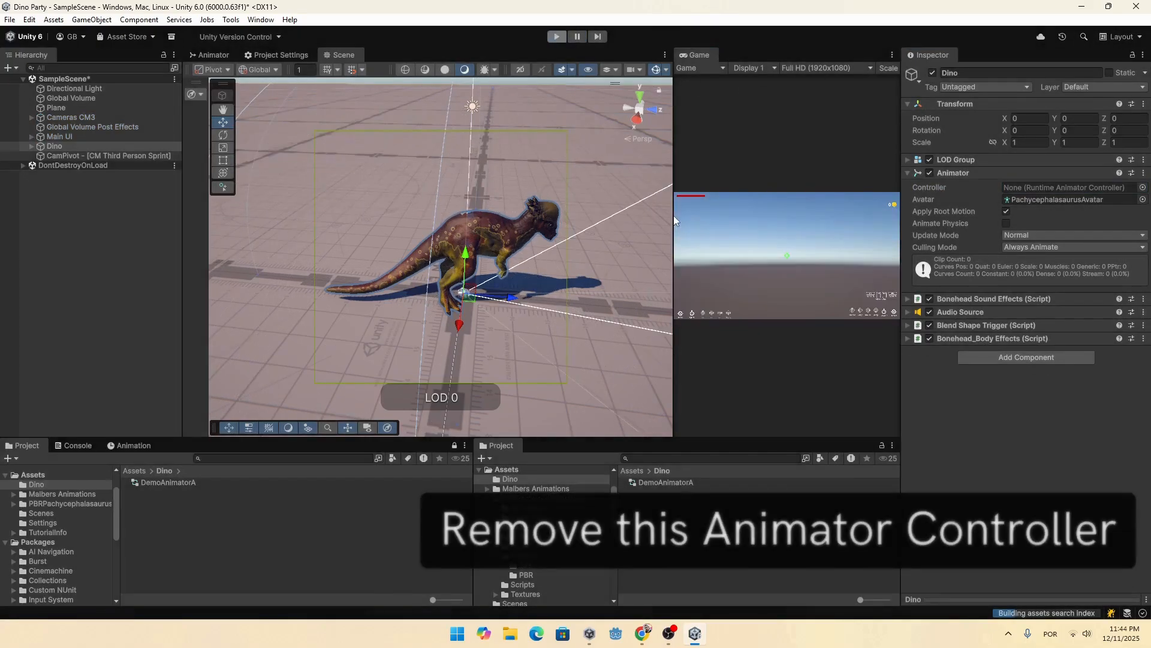
Step: Widen the Game view and add an Animal Controller component to Dino
{"action": "left_click_drag", "start_coordinate": [673, 247], "coordinate": [521, 248]}
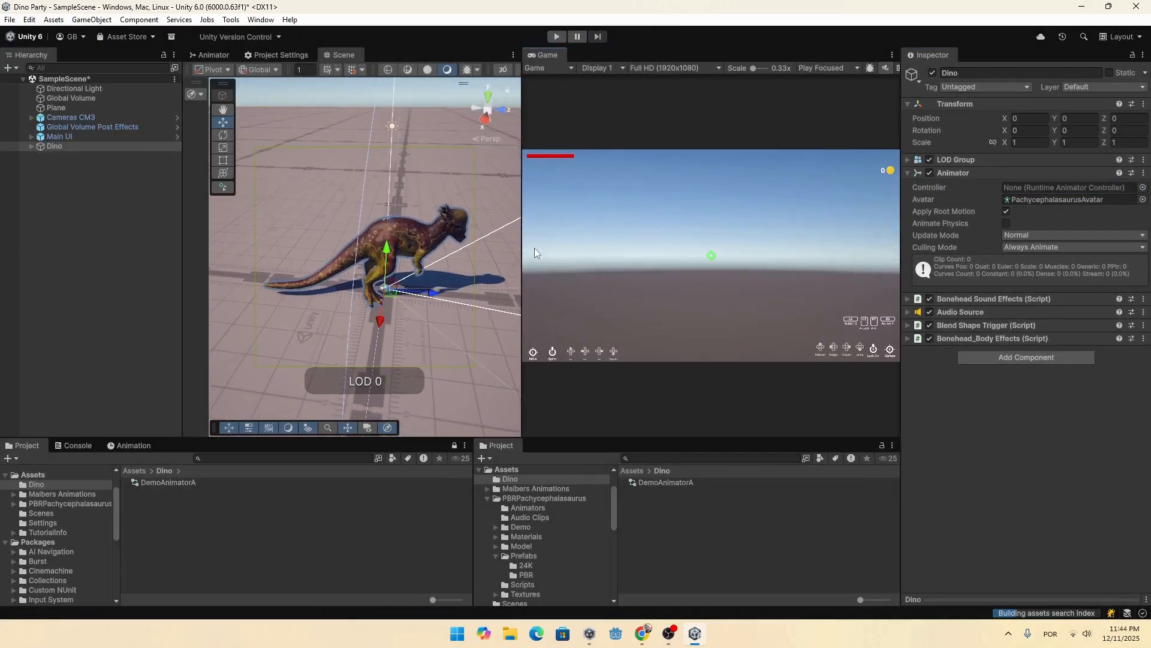
{"action": "left_click", "coordinate": [1027, 357]}
{"action": "type", "text": "Animal Con"}
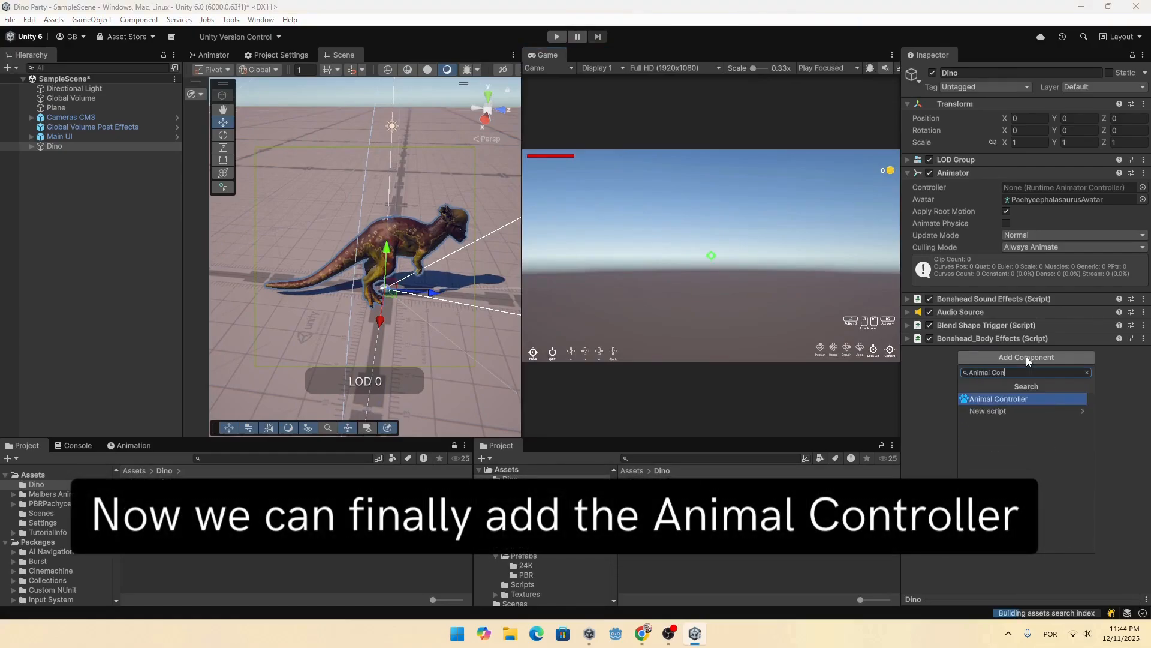
{"action": "key", "text": "Return"}
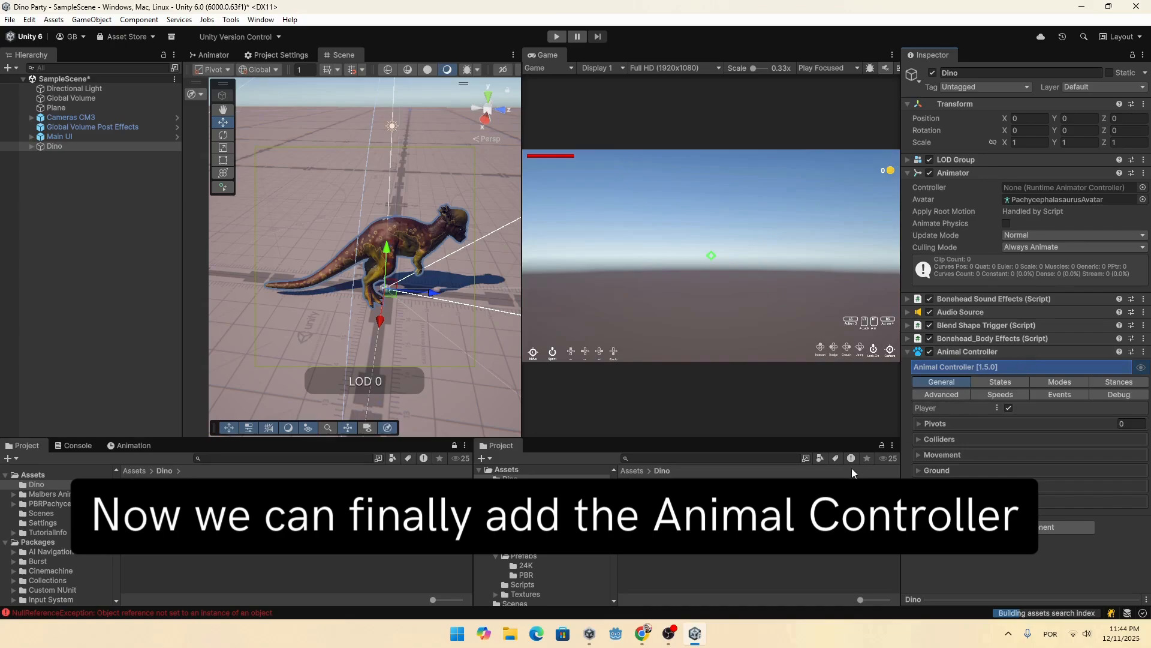
Step: Enlarge the Console to read the NullReferenceException, and open its source line in MTools.cs in Visual Studio
{"action": "left_click", "coordinate": [75, 445]}
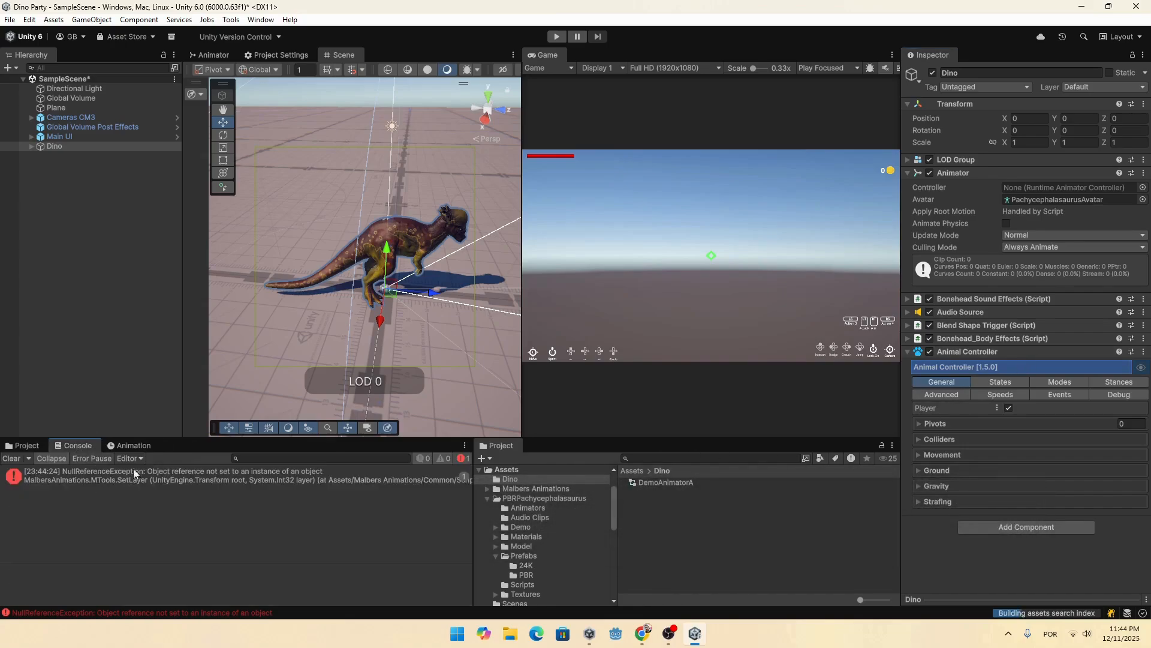
{"action": "left_click", "coordinate": [334, 479]}
{"action": "left_click_drag", "start_coordinate": [474, 523], "coordinate": [613, 524]}
{"action": "left_click_drag", "start_coordinate": [494, 439], "coordinate": [495, 405]}
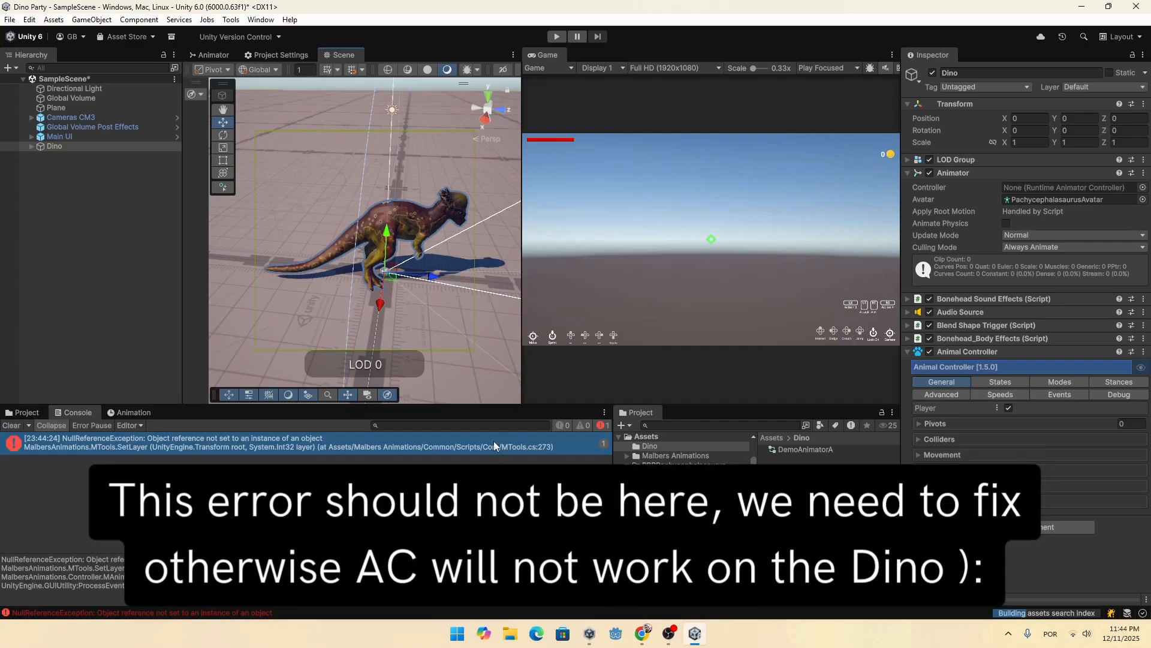
{"action": "double_click", "coordinate": [494, 441]}
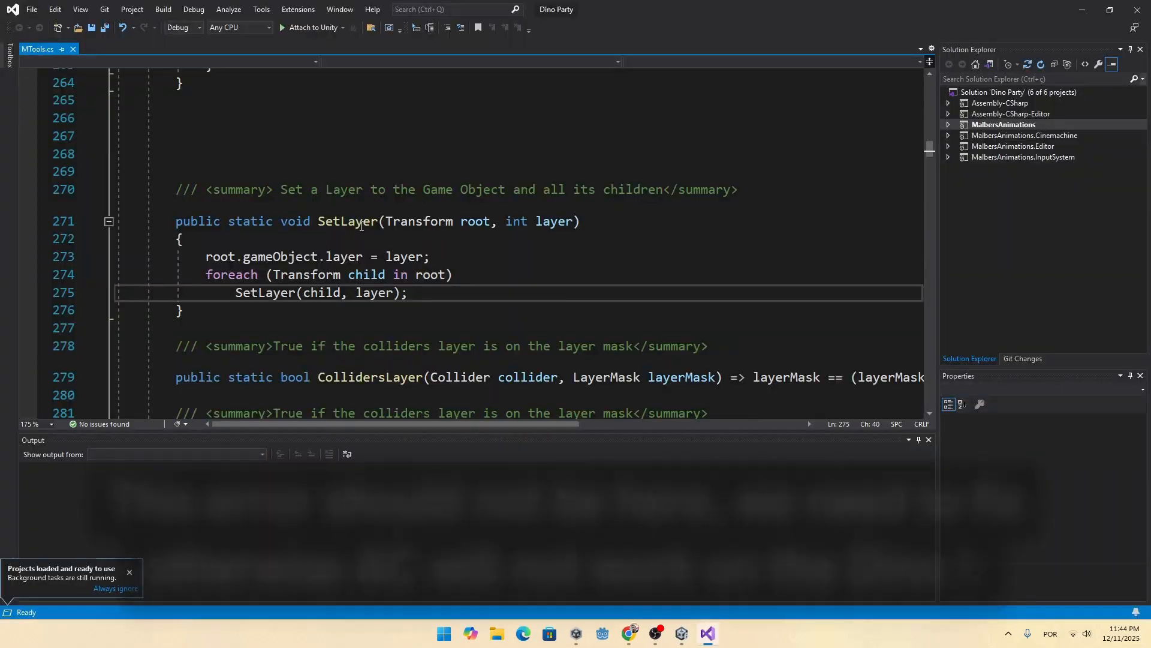
Step: Find all references to the SetLayer method and examine its call in the Reset method of MAnimal.cs
{"action": "double_click", "coordinate": [358, 226]}
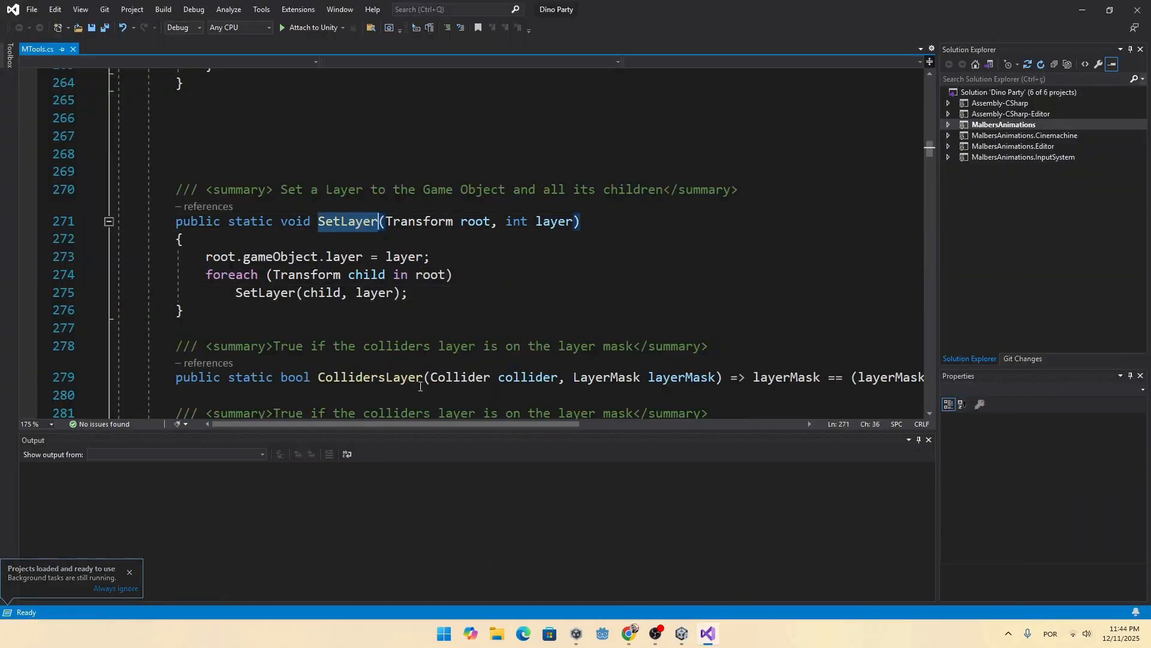
{"action": "right_click", "coordinate": [346, 233]}
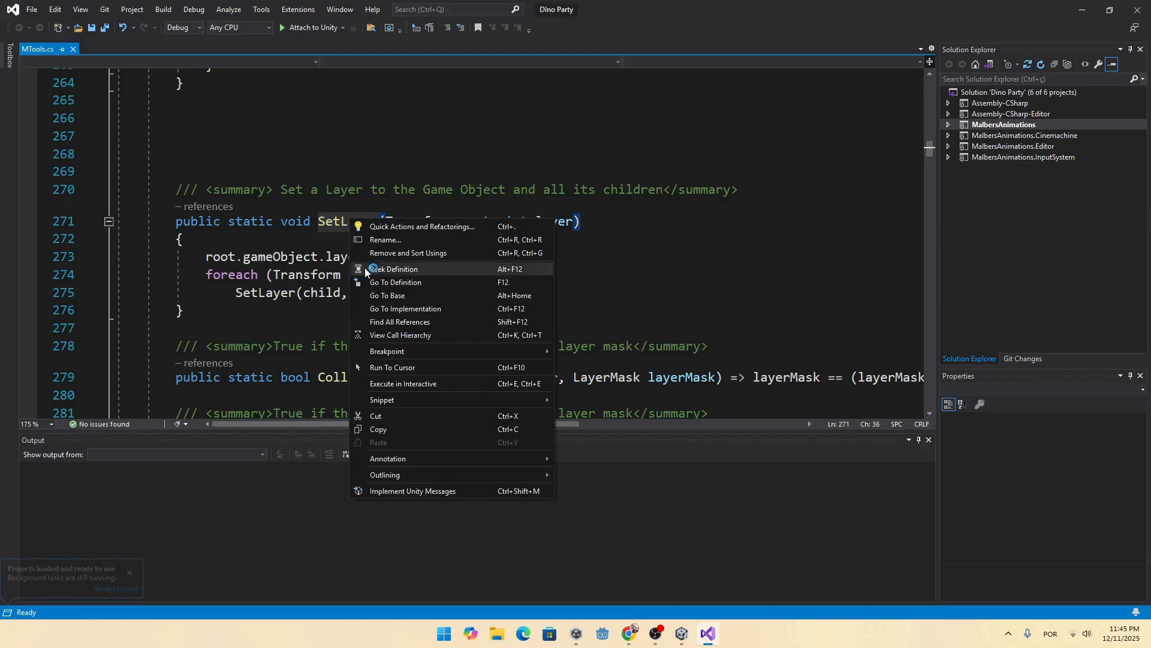
{"action": "left_click", "coordinate": [419, 322]}
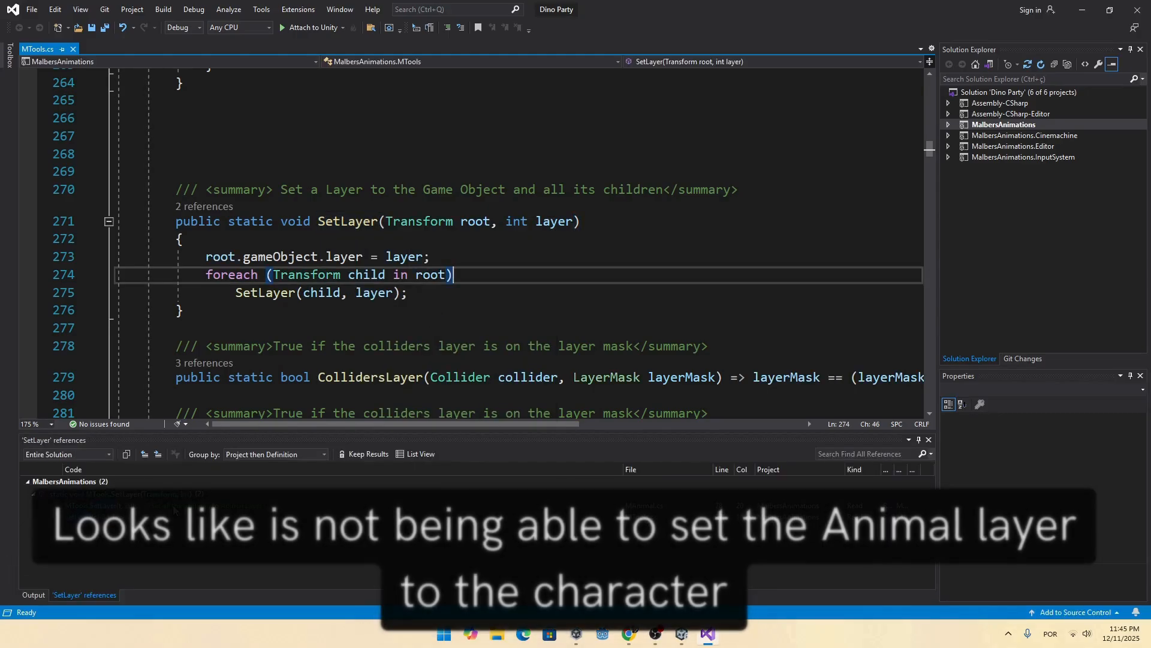
{"action": "left_click", "coordinate": [383, 505]}
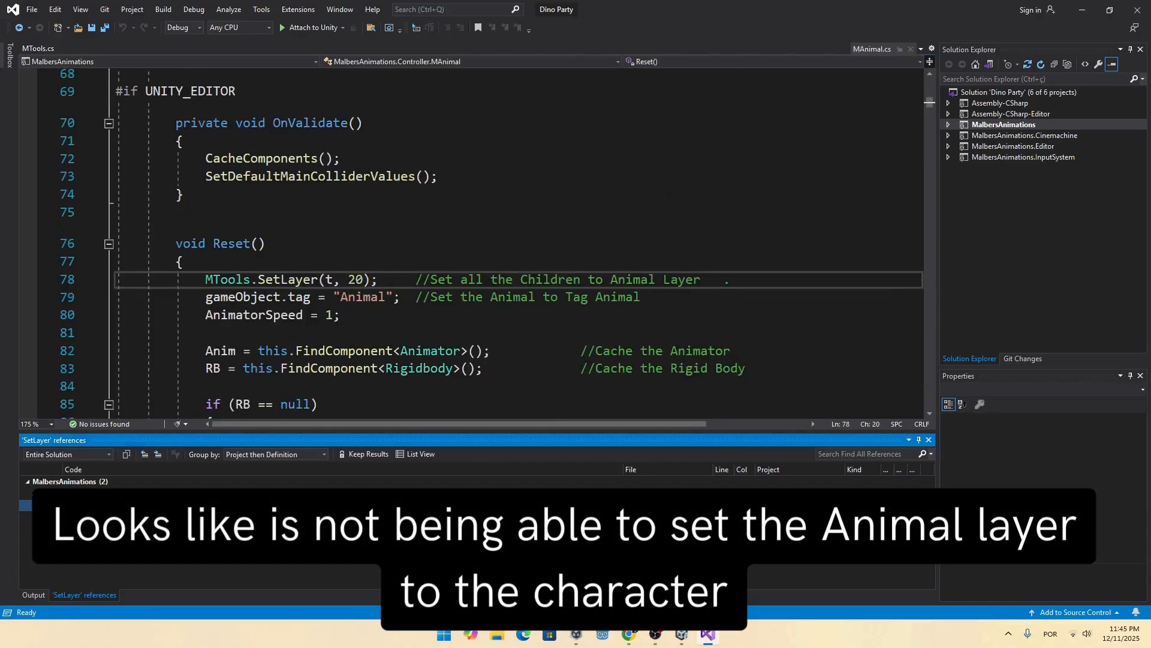
{"action": "left_click", "coordinate": [442, 324]}
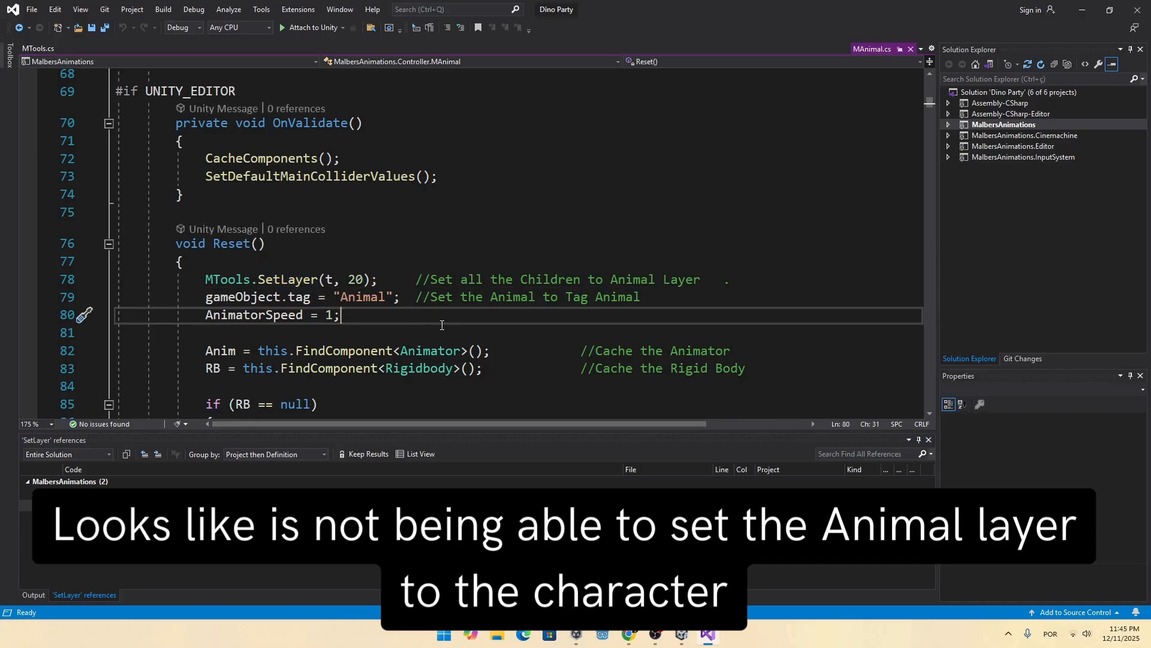
{"action": "left_click", "coordinate": [234, 252]}
Step: Switch back to Unity, clear the Console and reset Dino's Animal Controller component
{"action": "key", "text": "alt+Tab"}
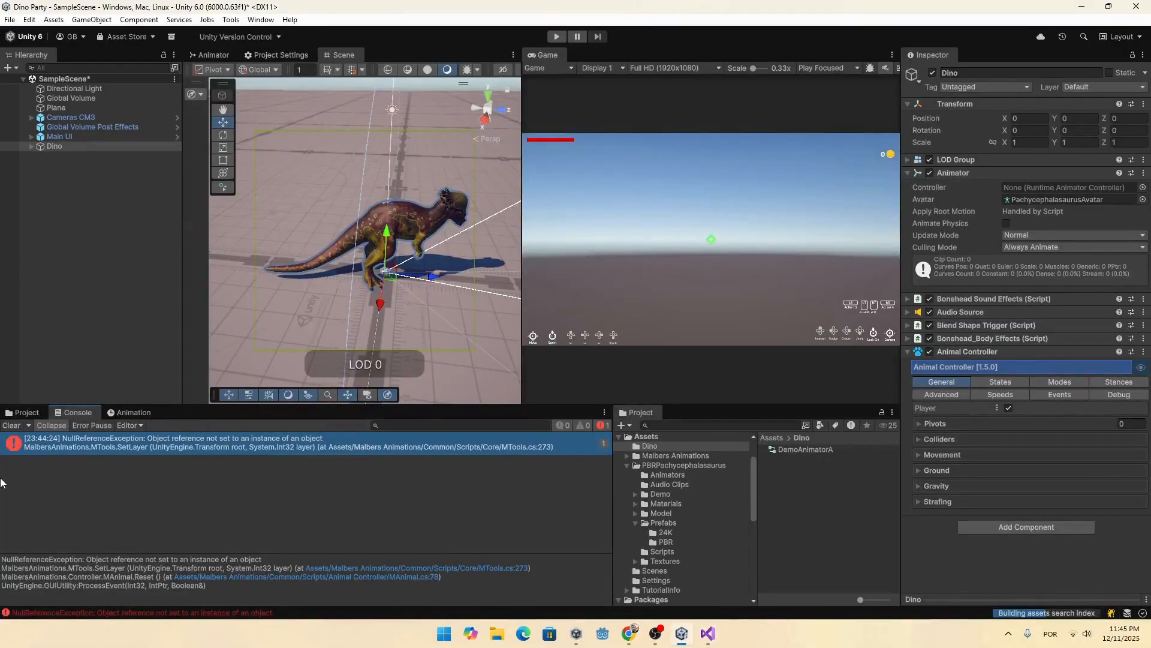
{"action": "left_click", "coordinate": [10, 426]}
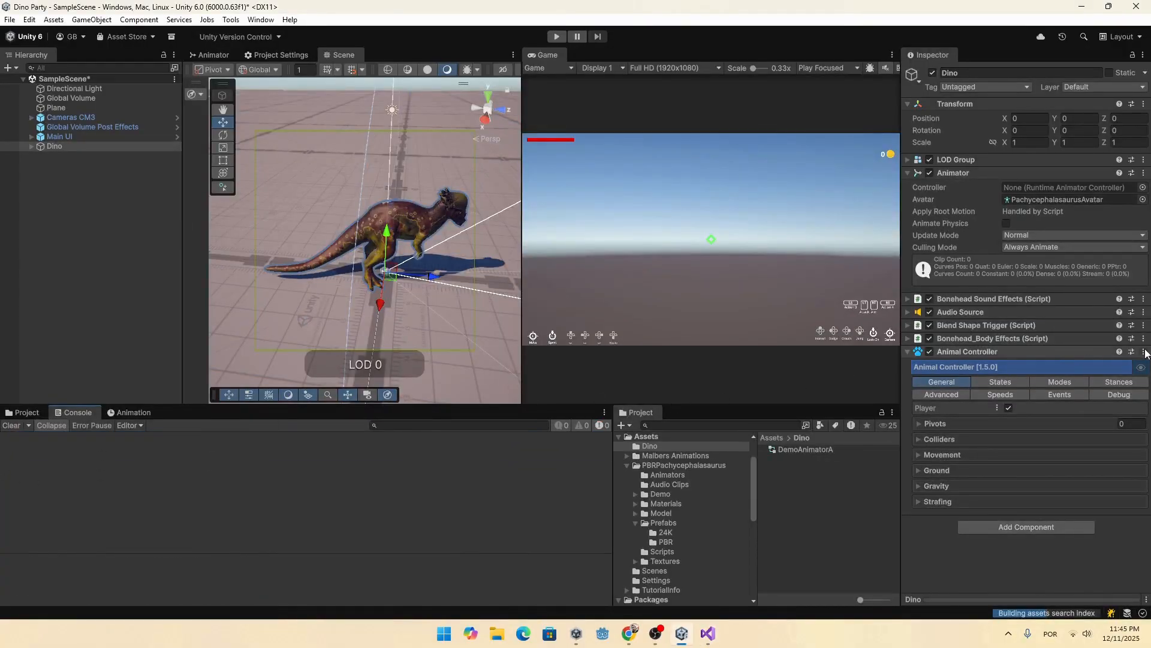
{"action": "left_click", "coordinate": [1145, 352]}
{"action": "left_click", "coordinate": [1039, 364]}
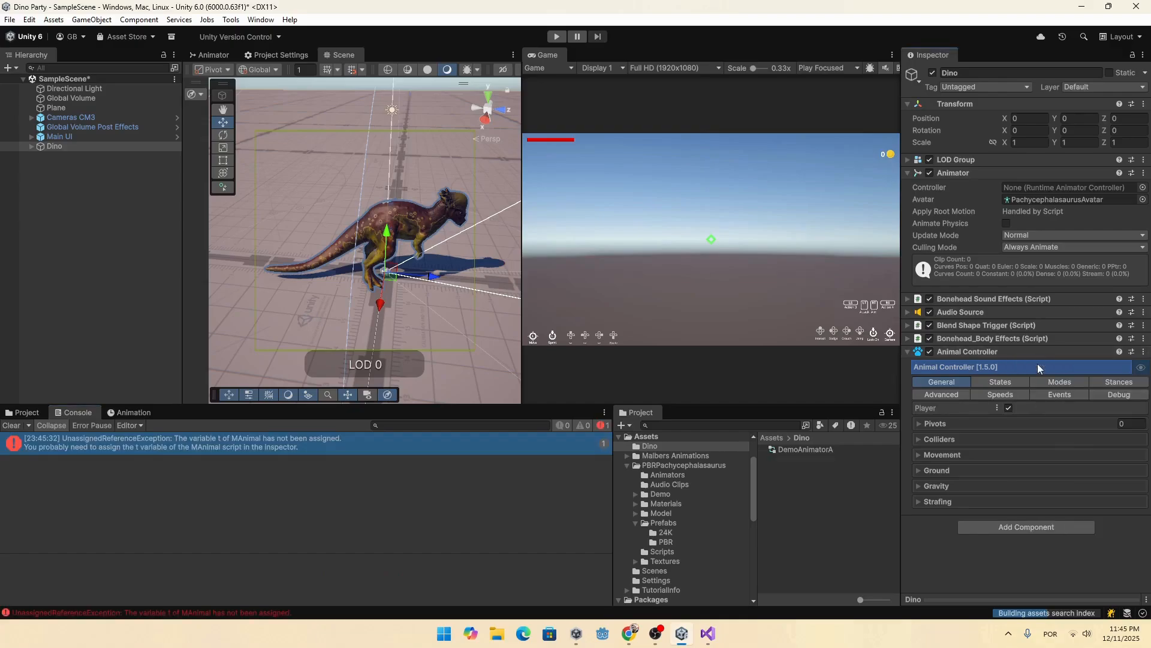
Step: Read the full stack trace of the UnassignedReferenceException and trace it to the SetLayer call in MAnimal.cs in Visual Studio
{"action": "left_click", "coordinate": [293, 443]}
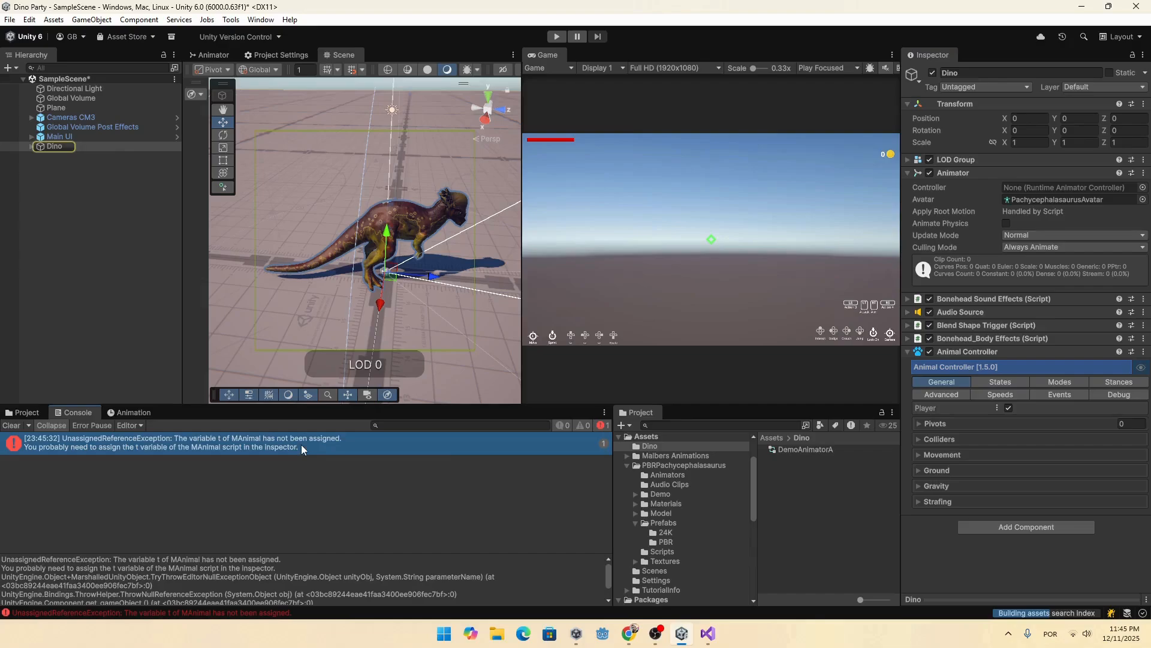
{"action": "left_click_drag", "start_coordinate": [501, 552], "coordinate": [507, 494]}
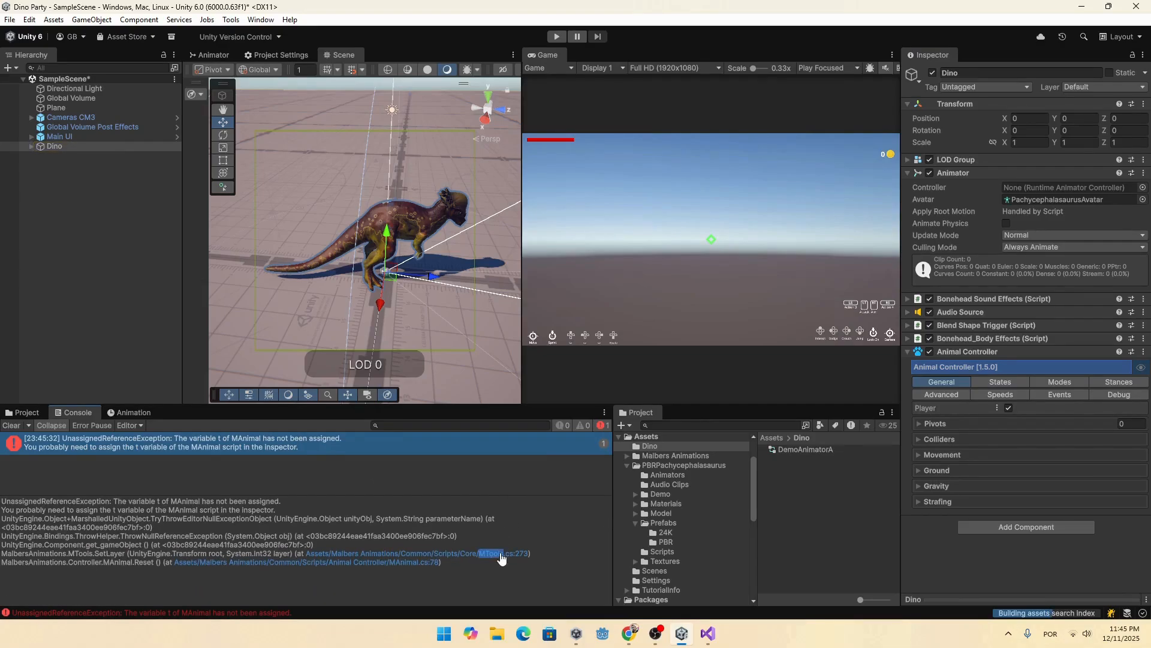
{"action": "left_click", "coordinate": [501, 554]}
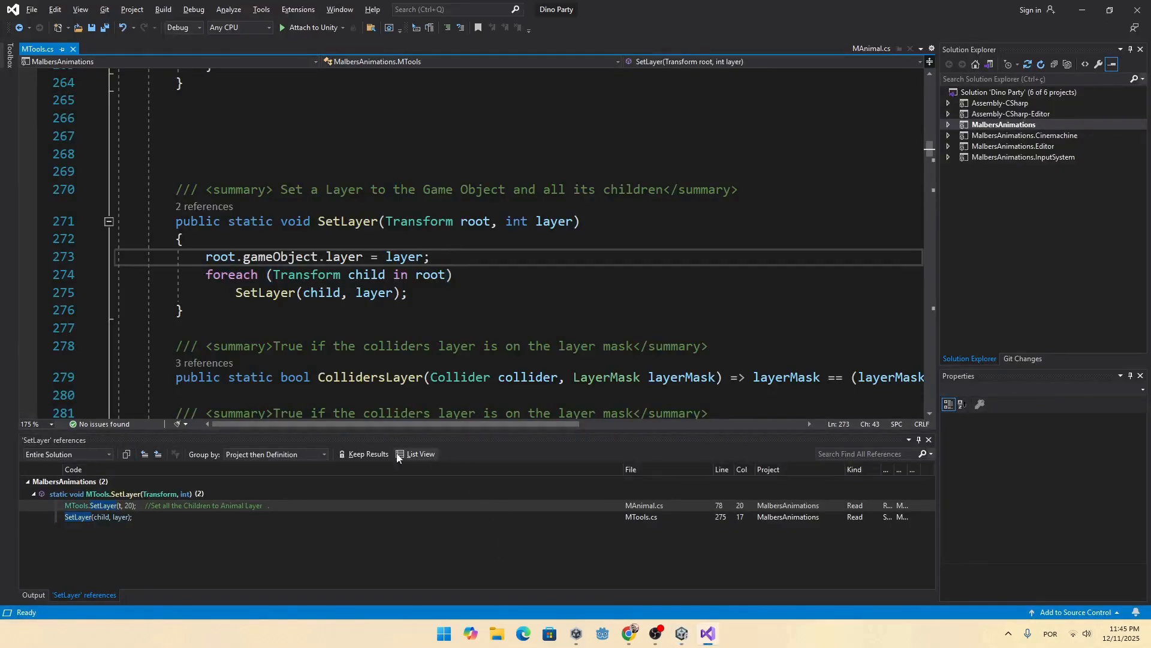
{"action": "double_click", "coordinate": [116, 506]}
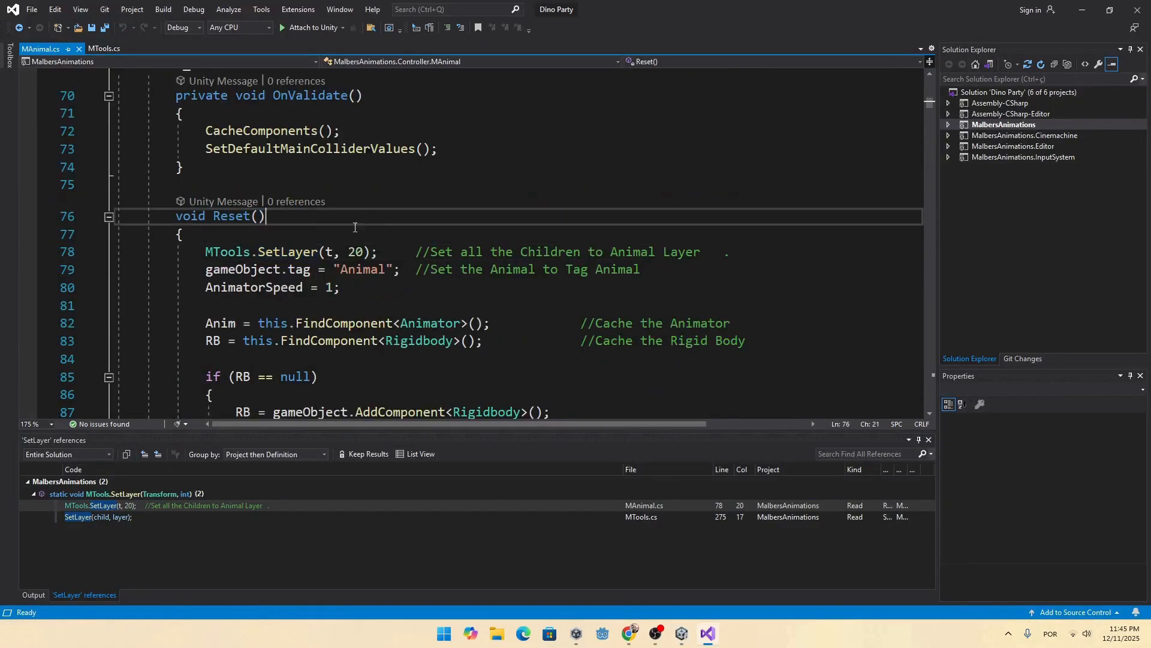
Step: Replace the t argument with transform in the MTools.SetLayer call of MAnimal.cs's Reset method and save the script
{"action": "left_click", "coordinate": [332, 251]}
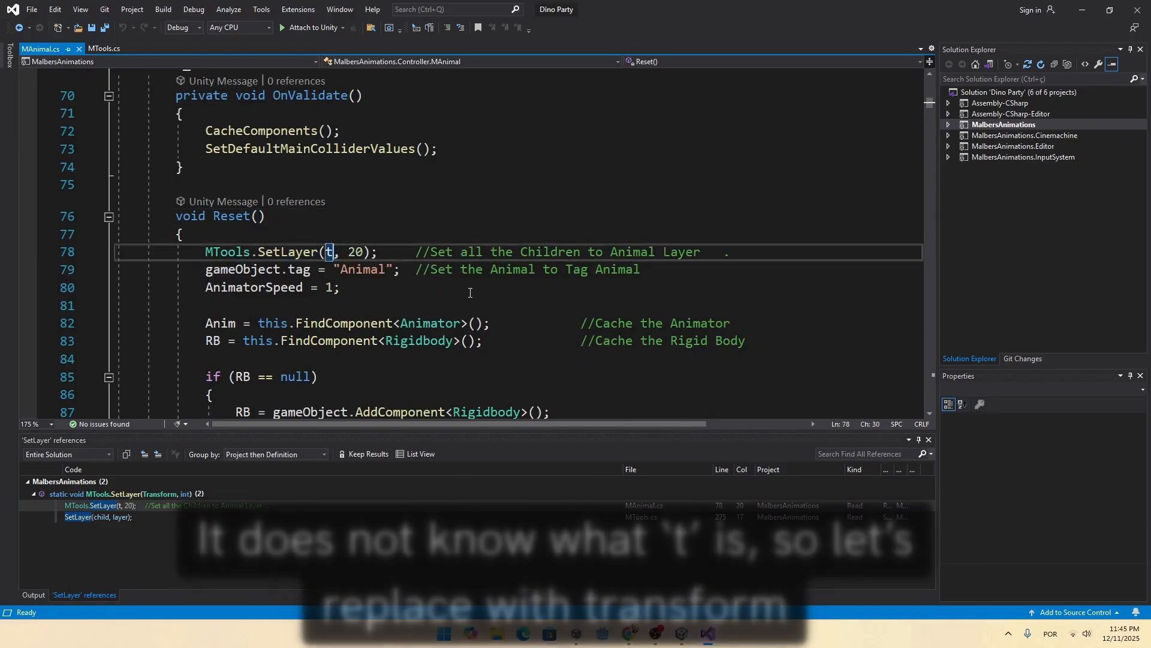
{"action": "type", "text": "ransform"}
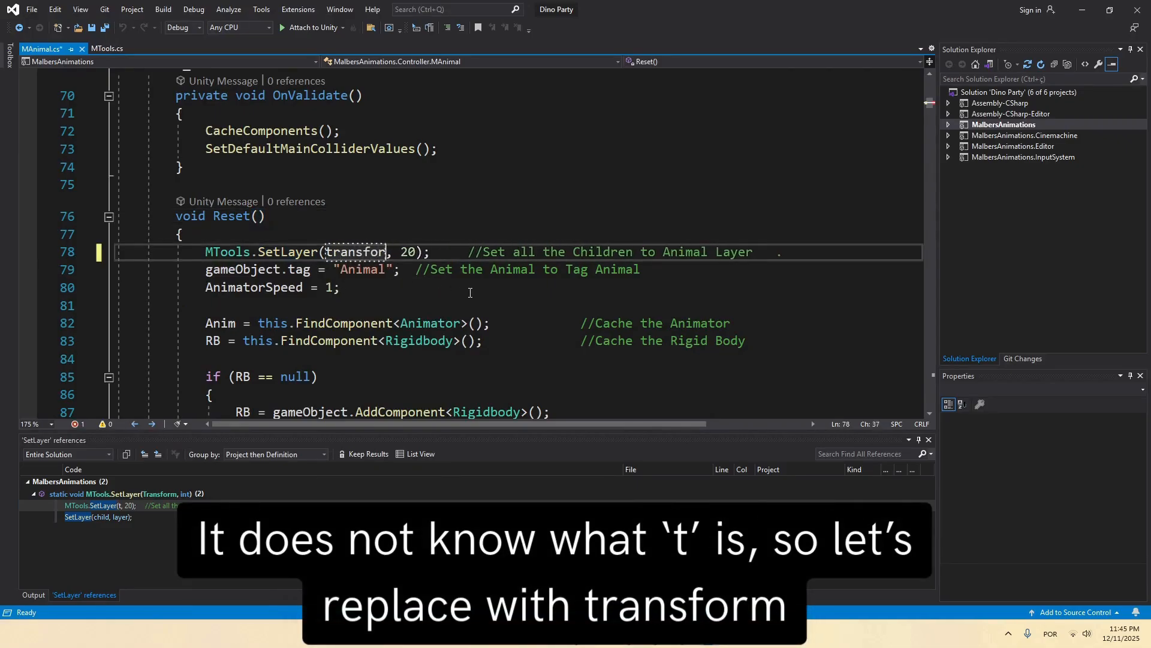
{"action": "left_click", "coordinate": [505, 191]}
{"action": "key", "text": "ctrl+s"}
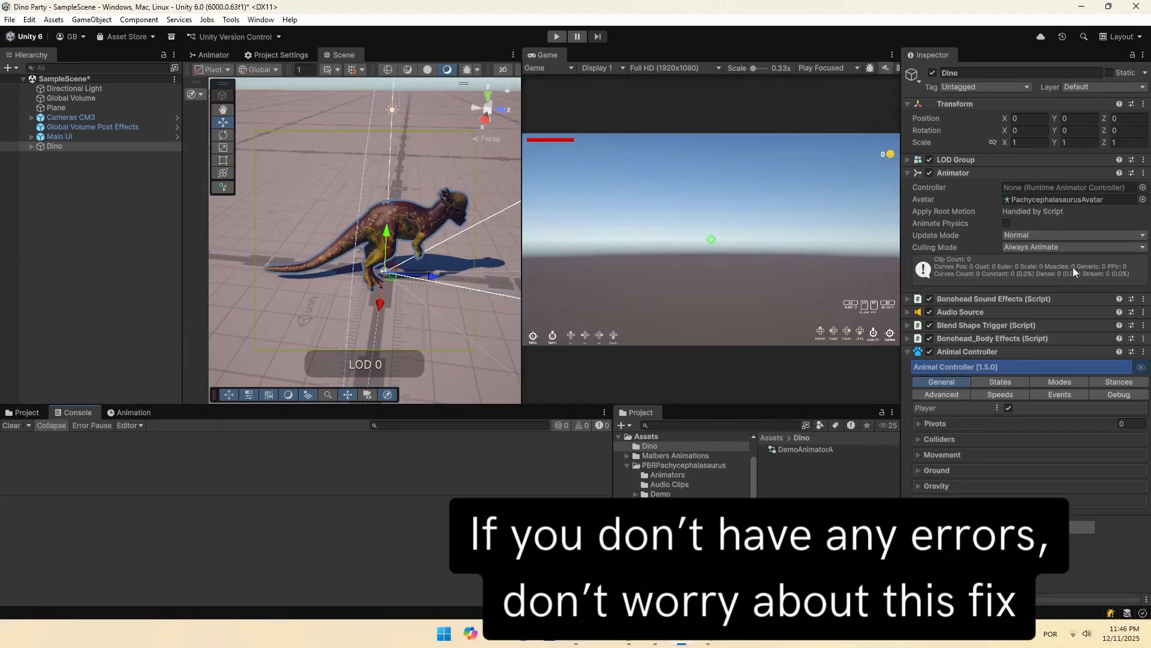
Step: In Unity, remove the Animal Controller component from Dino, add it again and check the resulting components
{"action": "right_click", "coordinate": [972, 354]}
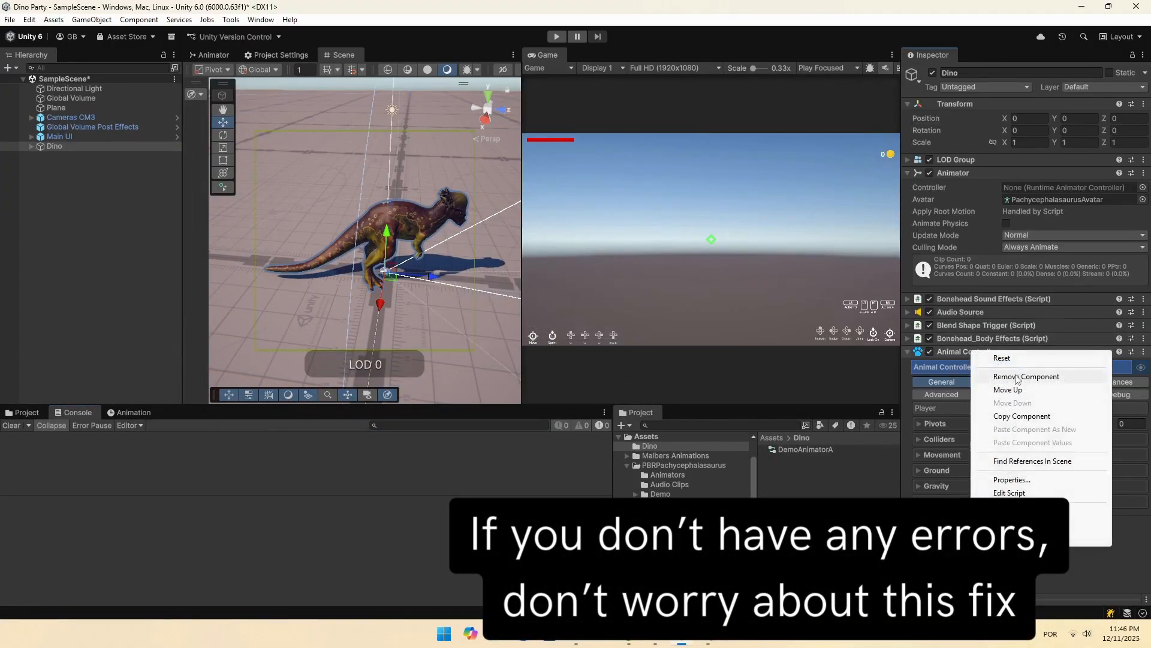
{"action": "left_click", "coordinate": [1017, 377]}
{"action": "left_click", "coordinate": [998, 355]}
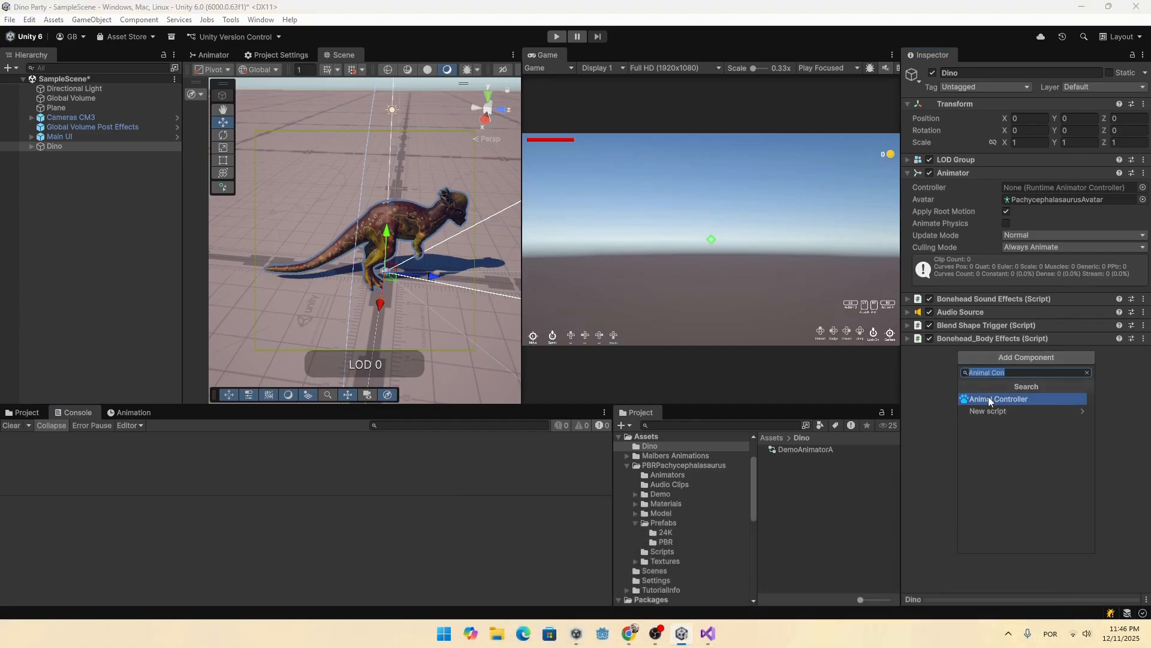
{"action": "left_click", "coordinate": [988, 399]}
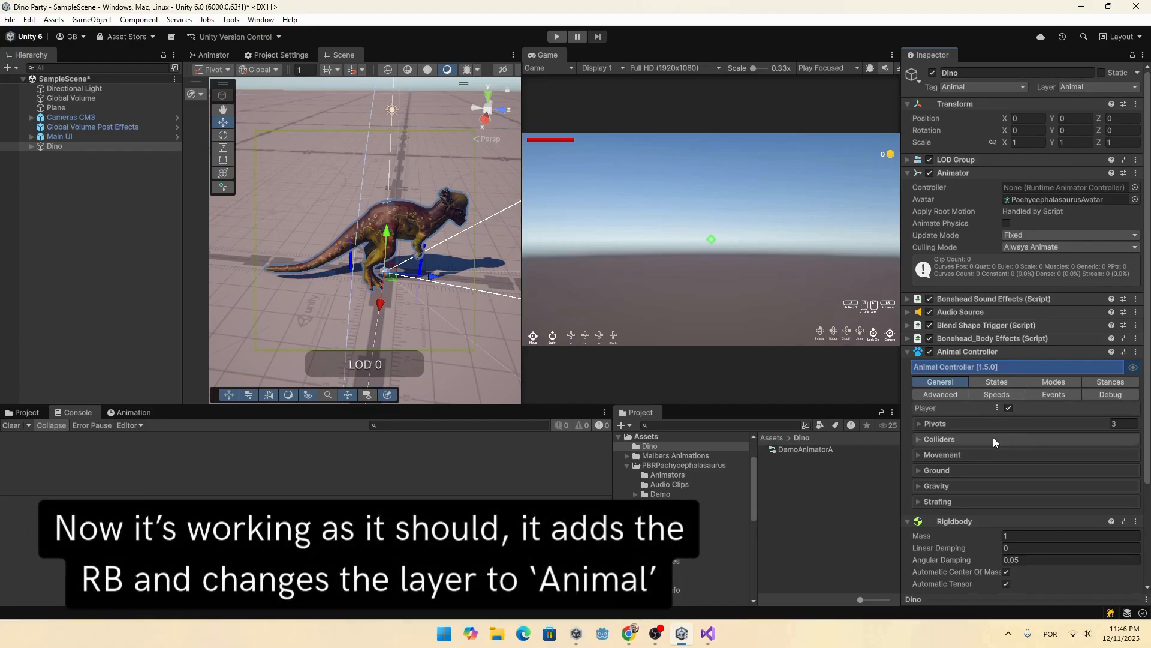
{"action": "scroll", "coordinate": [991, 437], "scroll_direction": "down", "scroll_amount": 3}
{"action": "scroll", "coordinate": [992, 437], "scroll_direction": "up", "scroll_amount": 3}
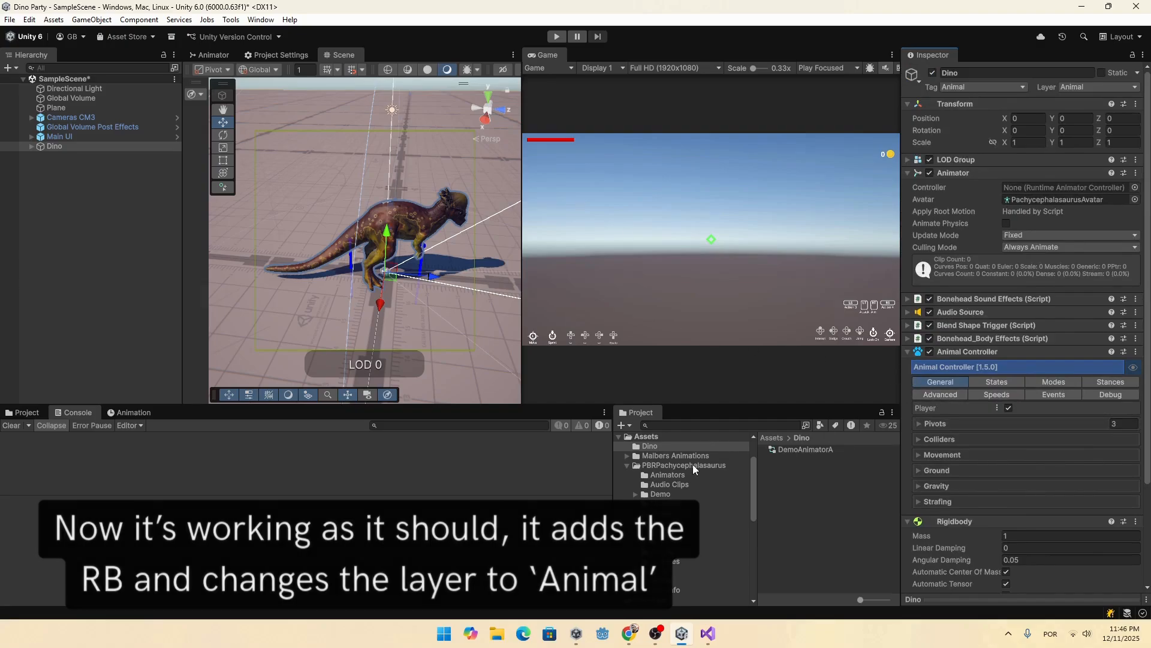
Step: Switch to Chrome and skim the AC Tutorial 01 video up to the Animal Controller setup, pausing at 2:12
{"action": "mouse_move", "coordinate": [633, 629]}
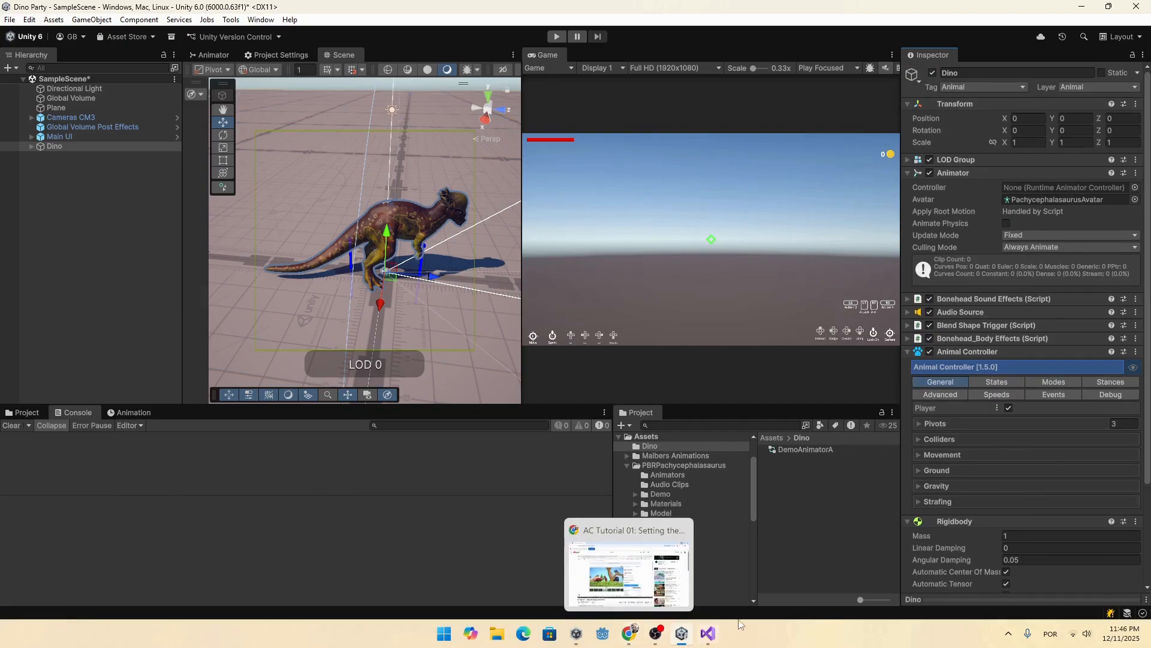
{"action": "left_click", "coordinate": [629, 633]}
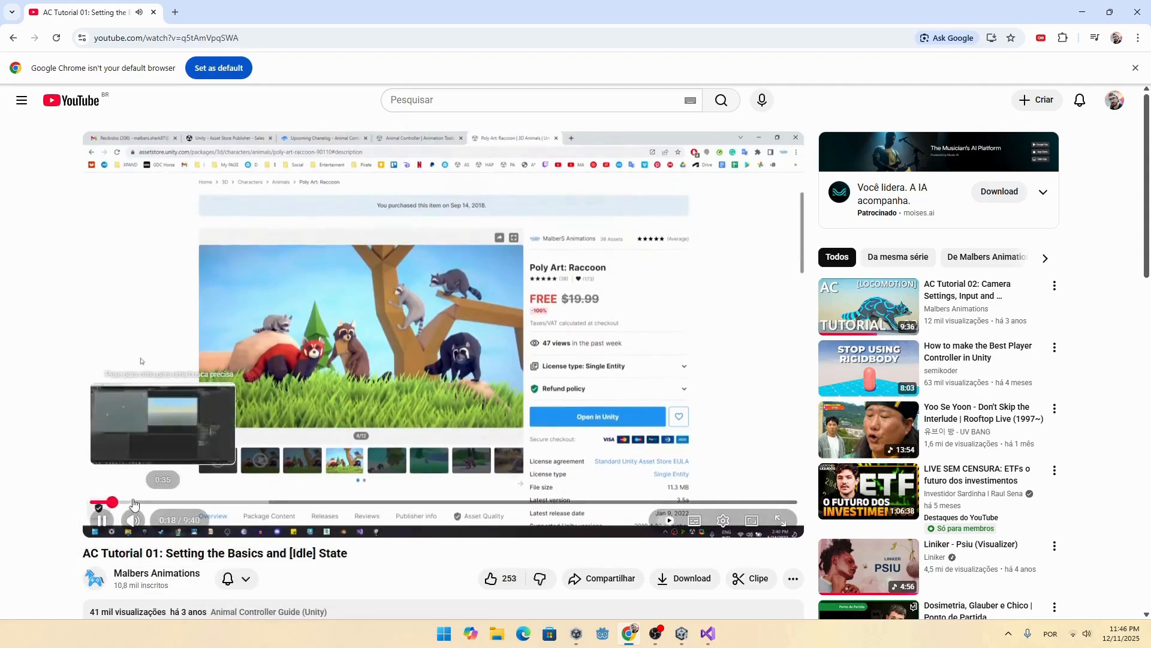
{"action": "left_click", "coordinate": [134, 502]}
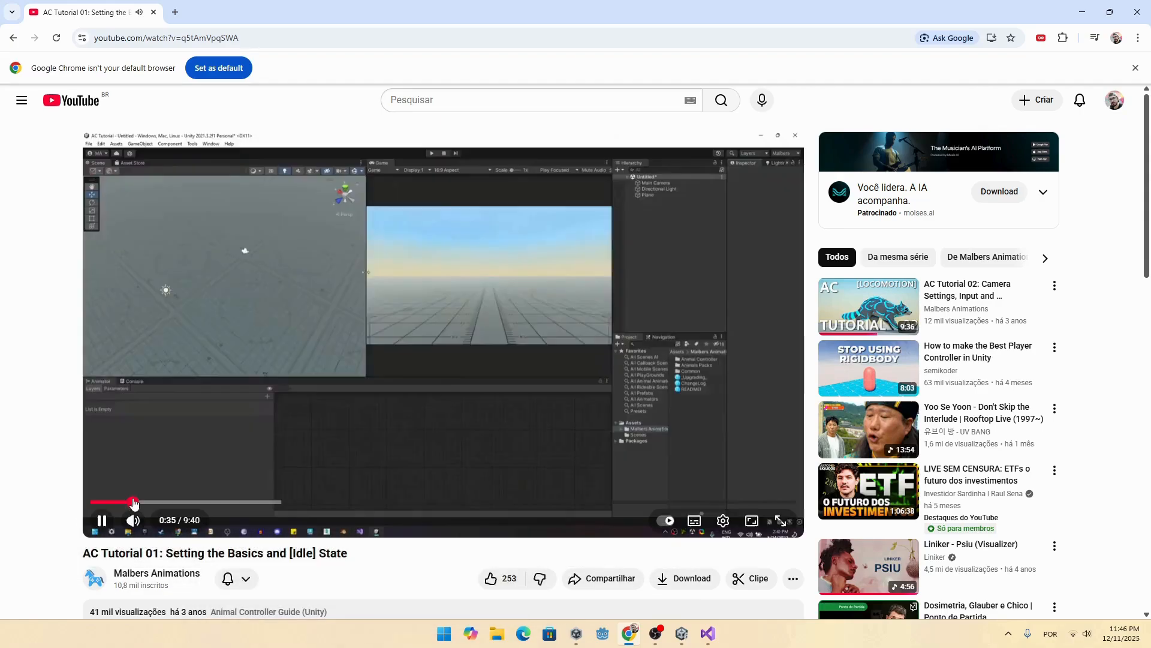
{"action": "left_click", "coordinate": [169, 504]}
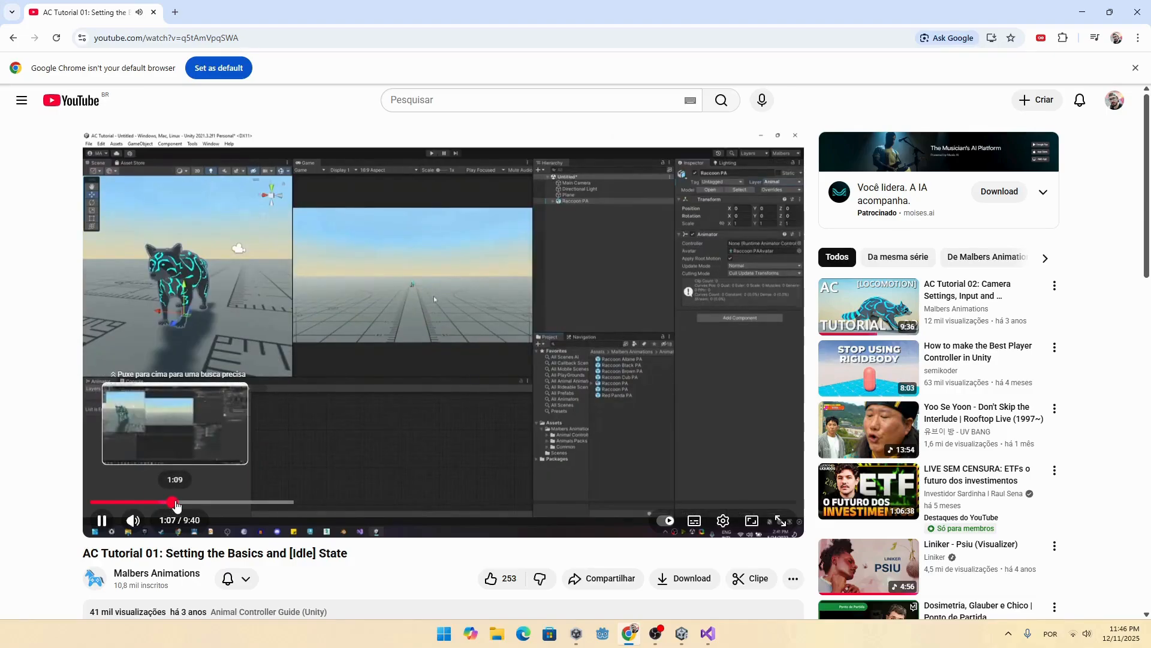
{"action": "left_click", "coordinate": [187, 505]}
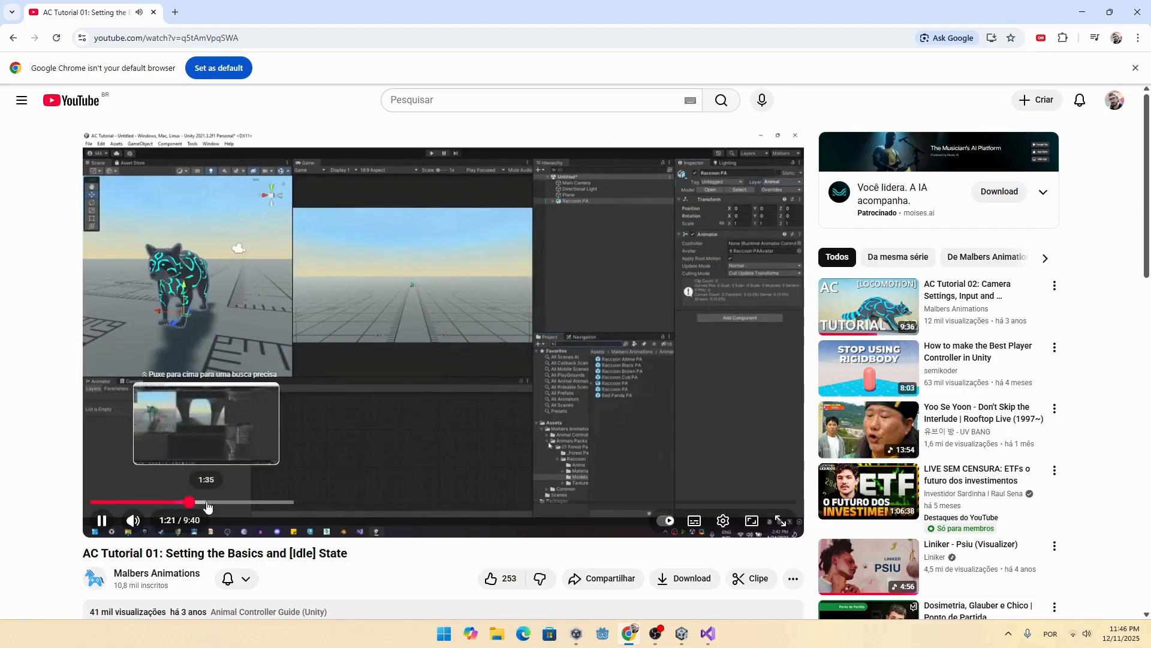
{"action": "left_click", "coordinate": [258, 504]}
{"action": "left_click_drag", "start_coordinate": [259, 504], "coordinate": [240, 511]}
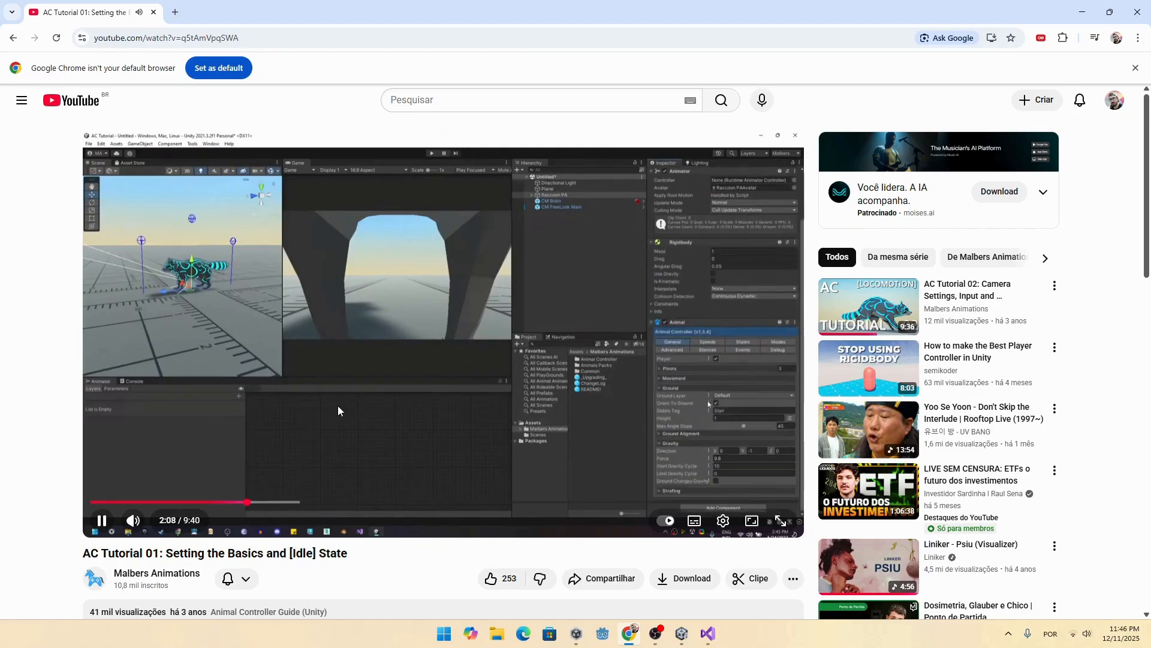
{"action": "left_click", "coordinate": [369, 386]}
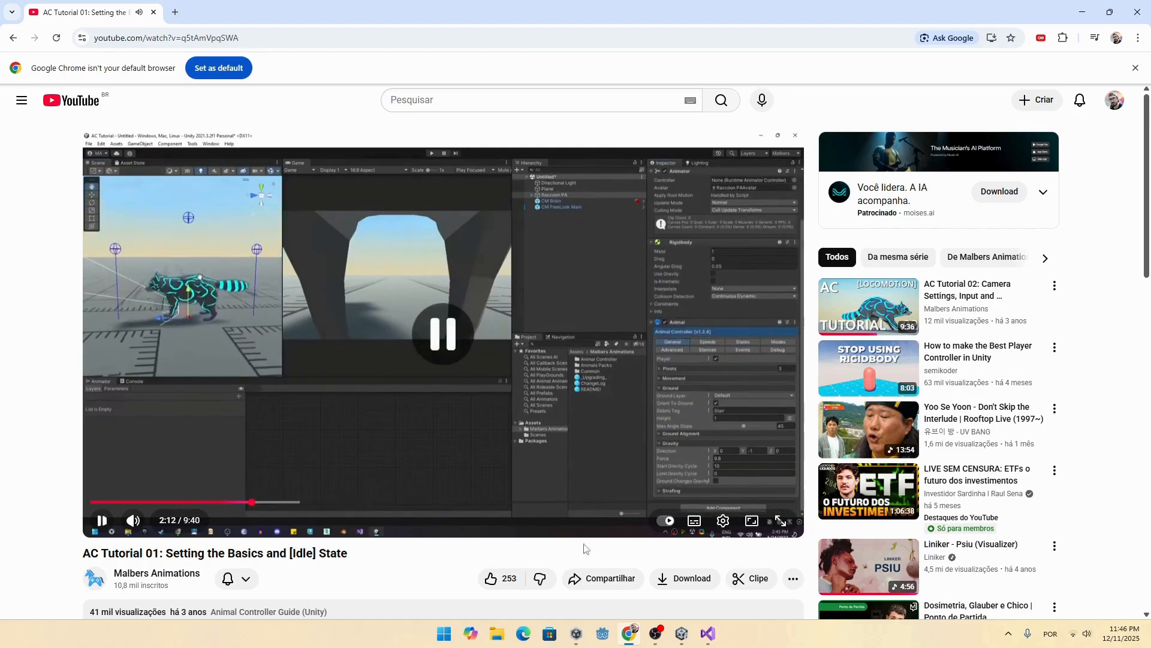
Step: Return to Unity and collapse Dino's Rigidbody and Animal Controller components in the Inspector
{"action": "left_click", "coordinate": [682, 634]}
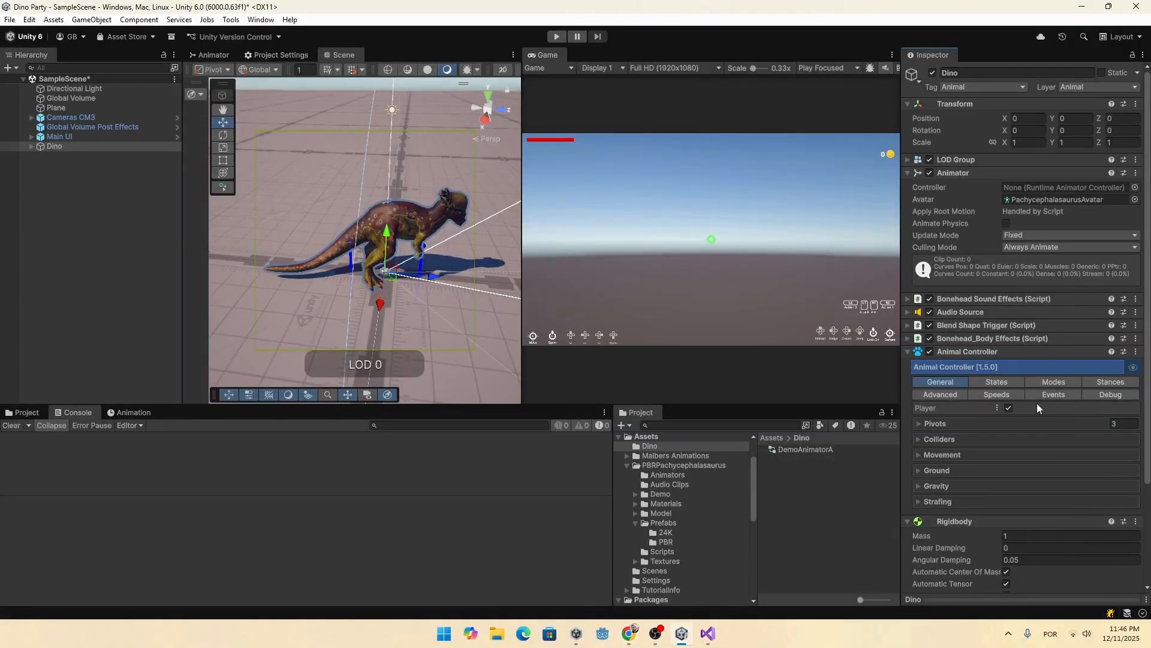
{"action": "scroll", "coordinate": [1037, 408], "scroll_direction": "down", "scroll_amount": 2}
{"action": "left_click", "coordinate": [953, 399]}
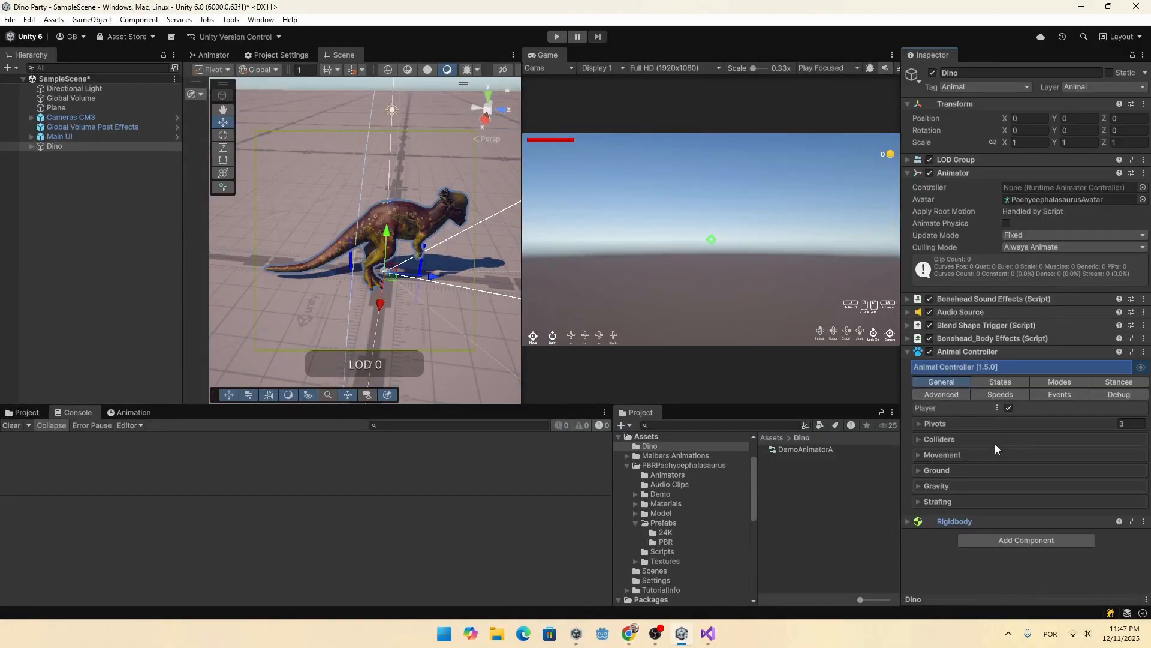
{"action": "left_click", "coordinate": [968, 355]}
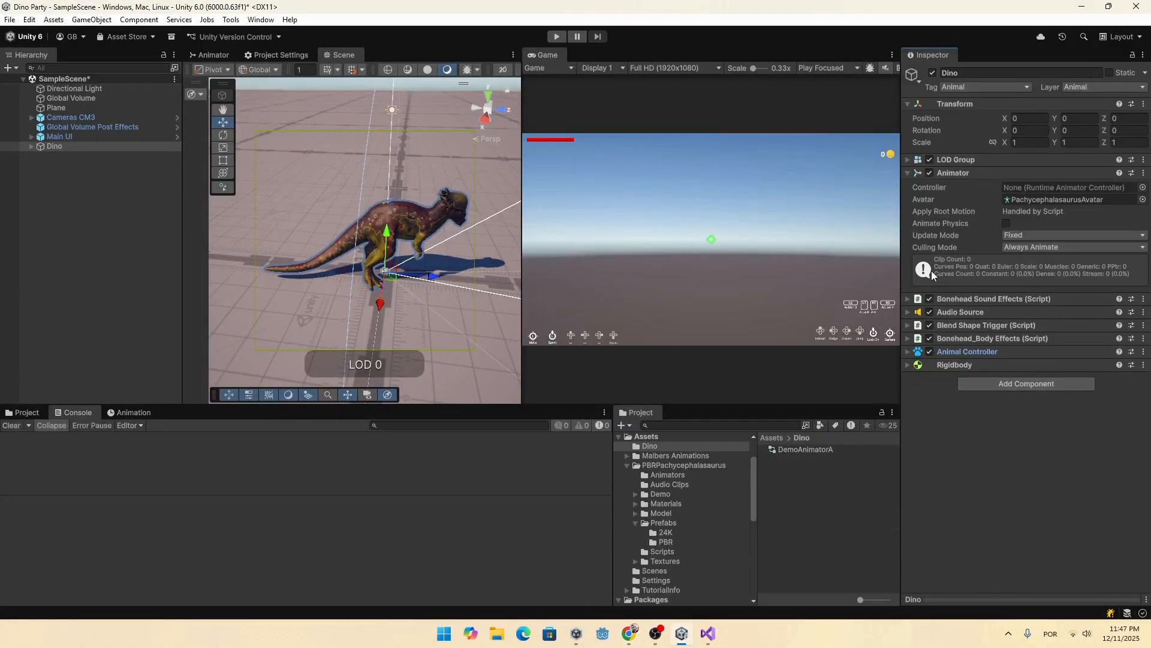
Step: Switch to Chrome and watch the AC Tutorial 01 video through the pivot setup, pausing it after the 3:25 mark
{"action": "key", "text": "alt+Tab"}
{"action": "left_click", "coordinate": [516, 312]}
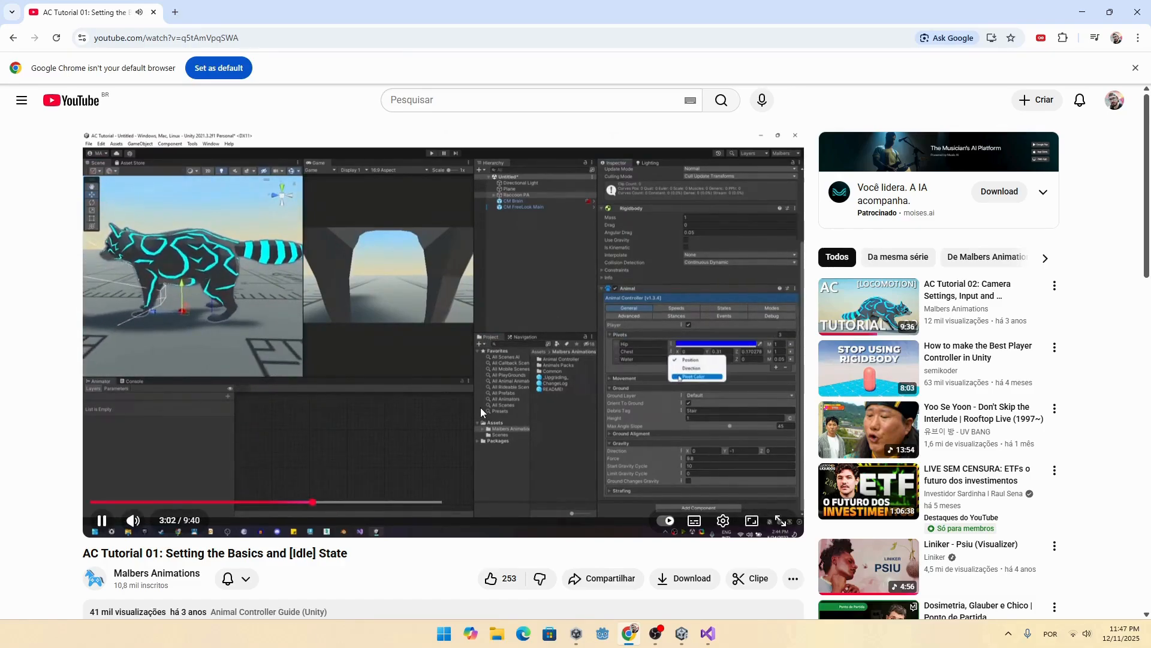
{"action": "left_click", "coordinate": [334, 503]}
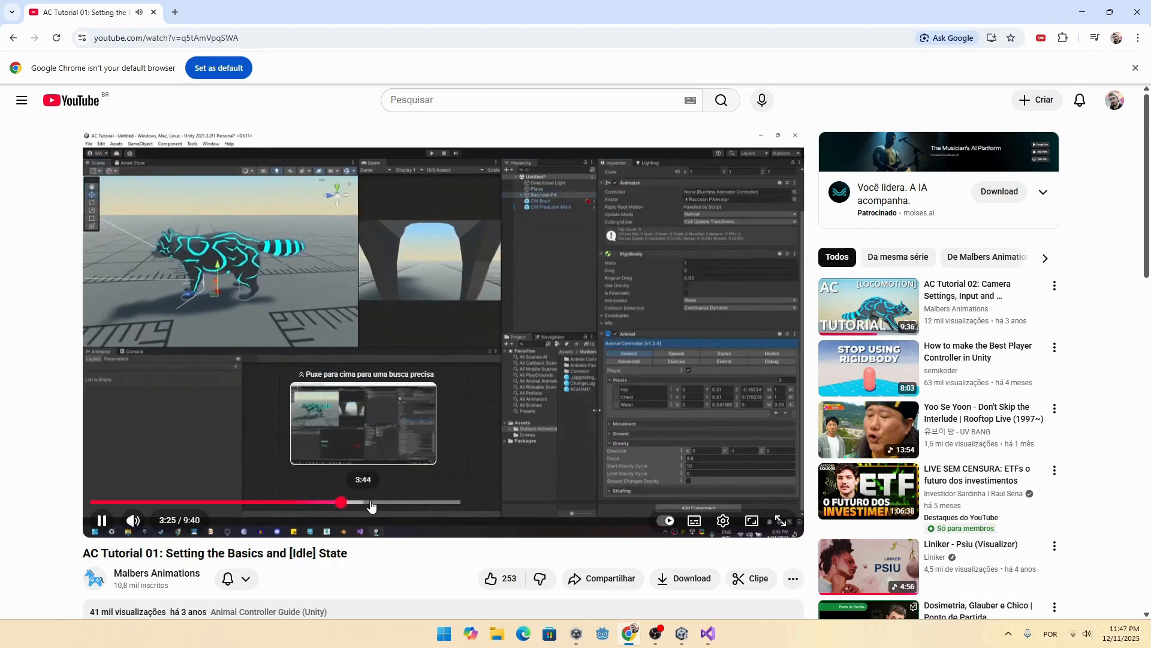
{"action": "left_click", "coordinate": [468, 375]}
Step: In Unity, expand the Pivots of Dino's Animal Controller, color the Hip pivot orange FF6800 and enable its scene handle
{"action": "key", "text": "alt+Tab"}
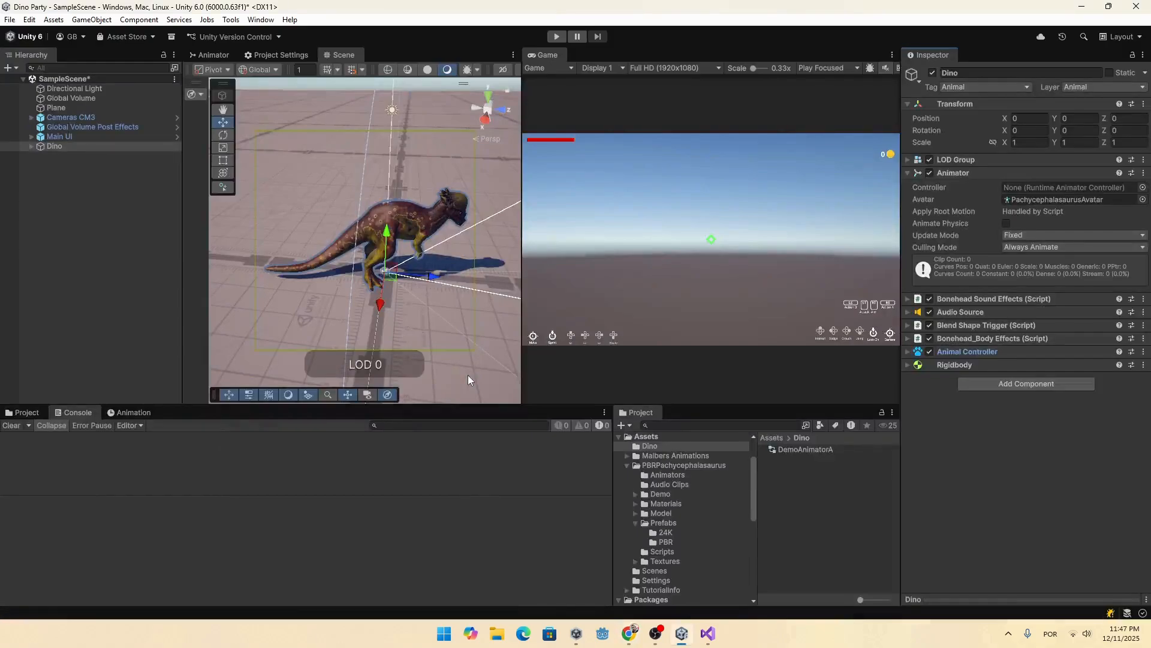
{"action": "left_click", "coordinate": [962, 351]}
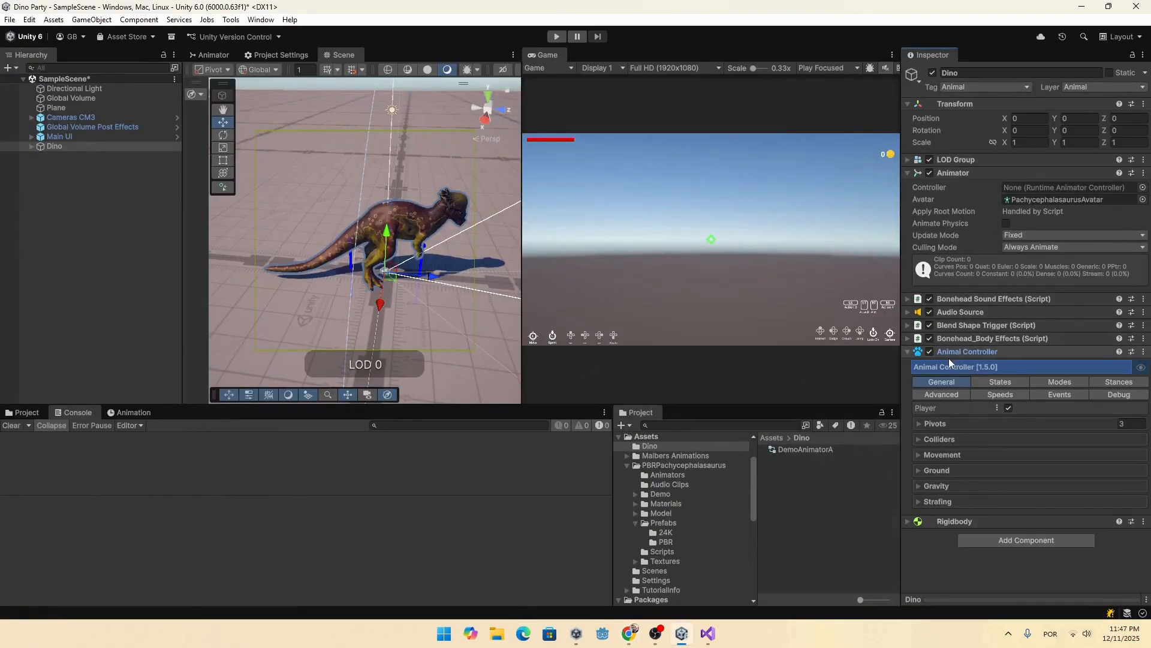
{"action": "left_click_drag", "start_coordinate": [524, 310], "coordinate": [658, 307]}
{"action": "left_click_drag", "start_coordinate": [270, 269], "coordinate": [494, 259], "text": "alt"}
{"action": "scroll", "coordinate": [494, 258], "scroll_direction": "up", "scroll_amount": 3}
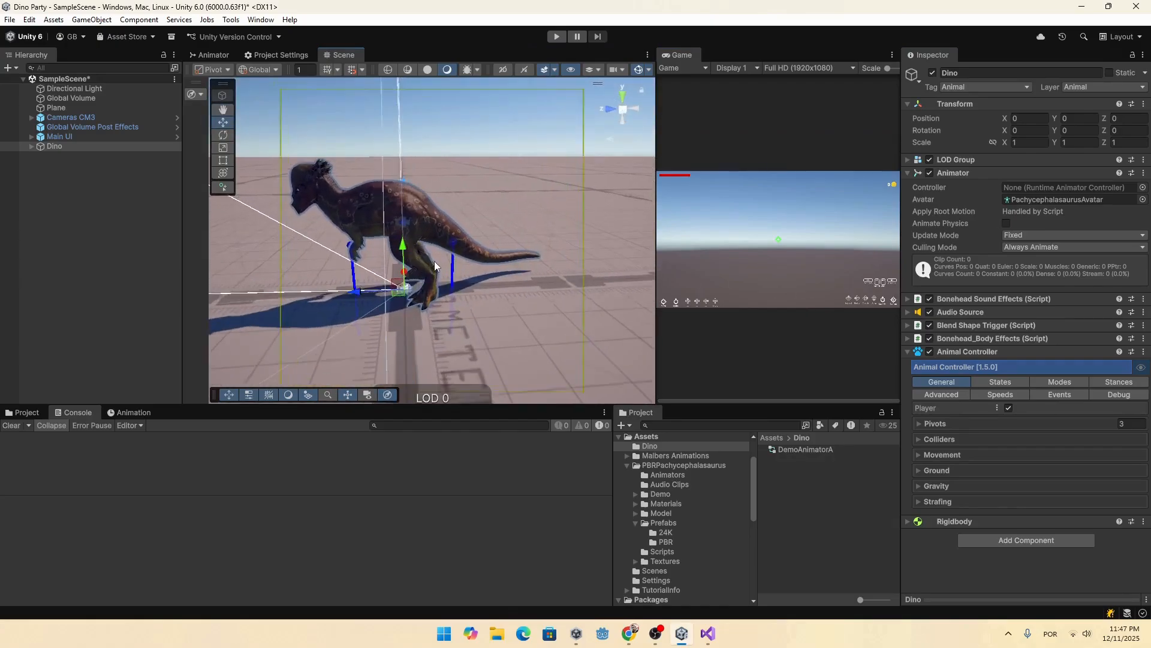
{"action": "left_click", "coordinate": [940, 425]}
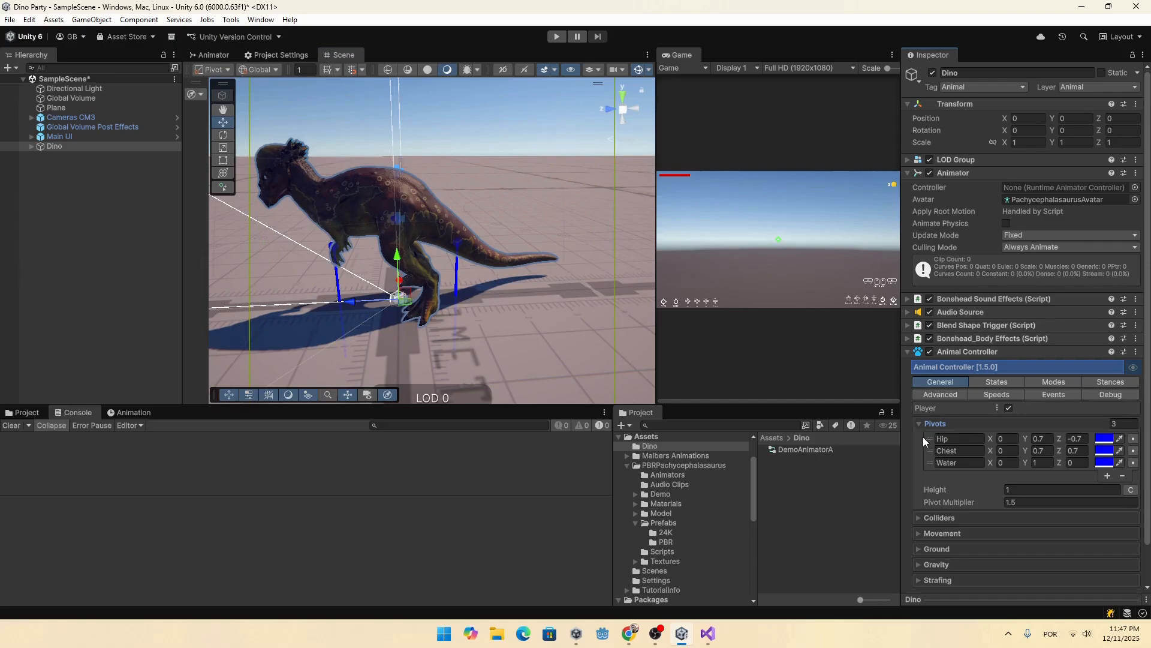
{"action": "left_click", "coordinate": [1102, 451]}
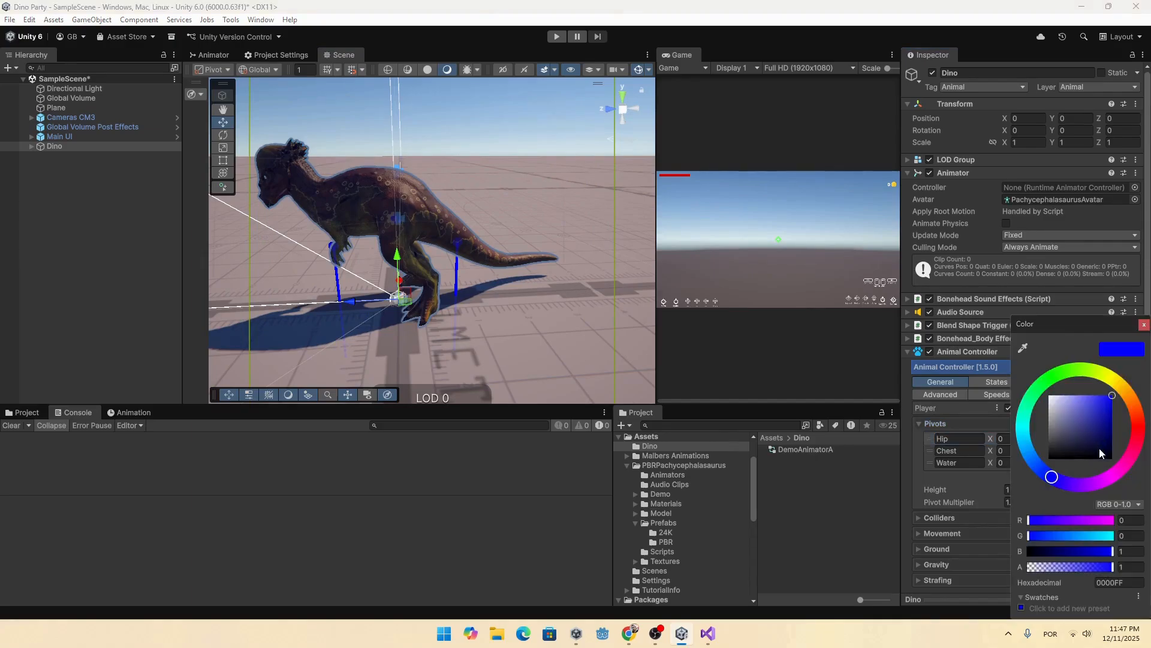
{"action": "left_click", "coordinate": [1134, 404]}
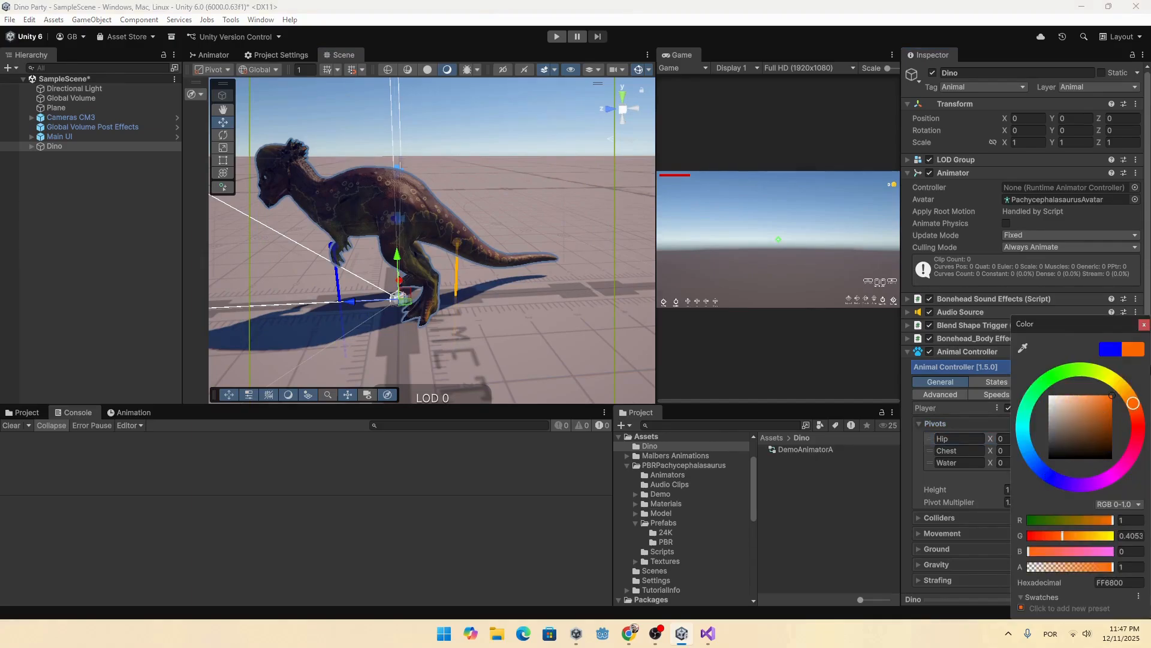
{"action": "left_click", "coordinate": [1144, 326]}
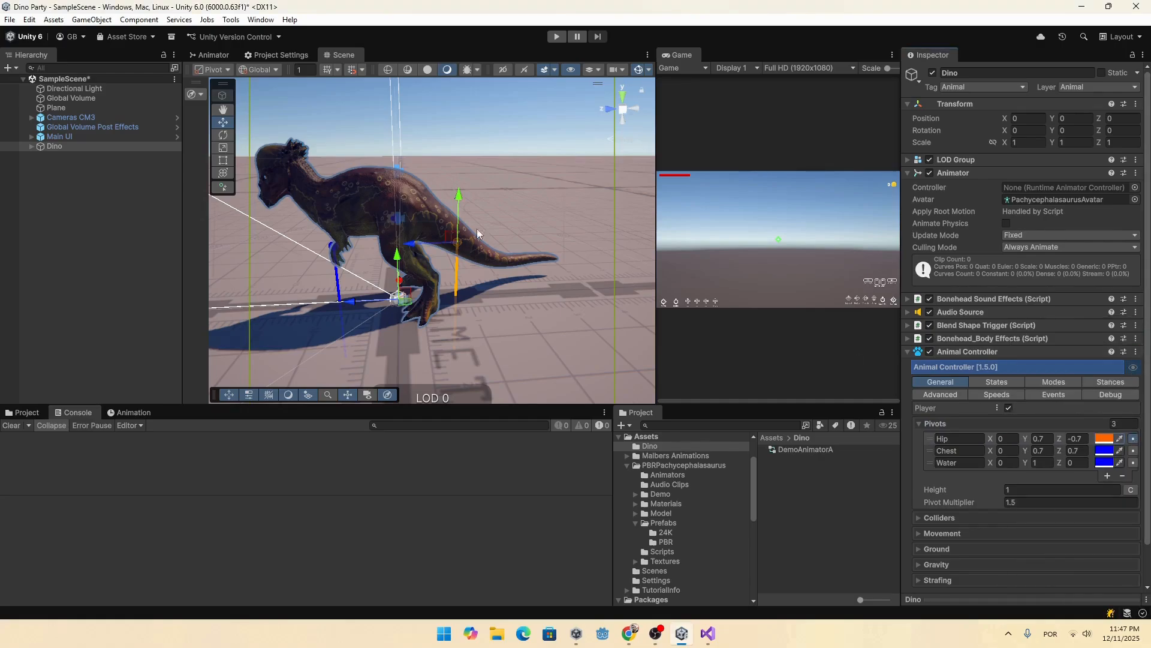
Step: In a side view, move the Hip pivot onto Dino's hips, at about Y 1.13, Z 0.02
{"action": "left_click", "coordinate": [609, 110]}
{"action": "left_click", "coordinate": [636, 109]}
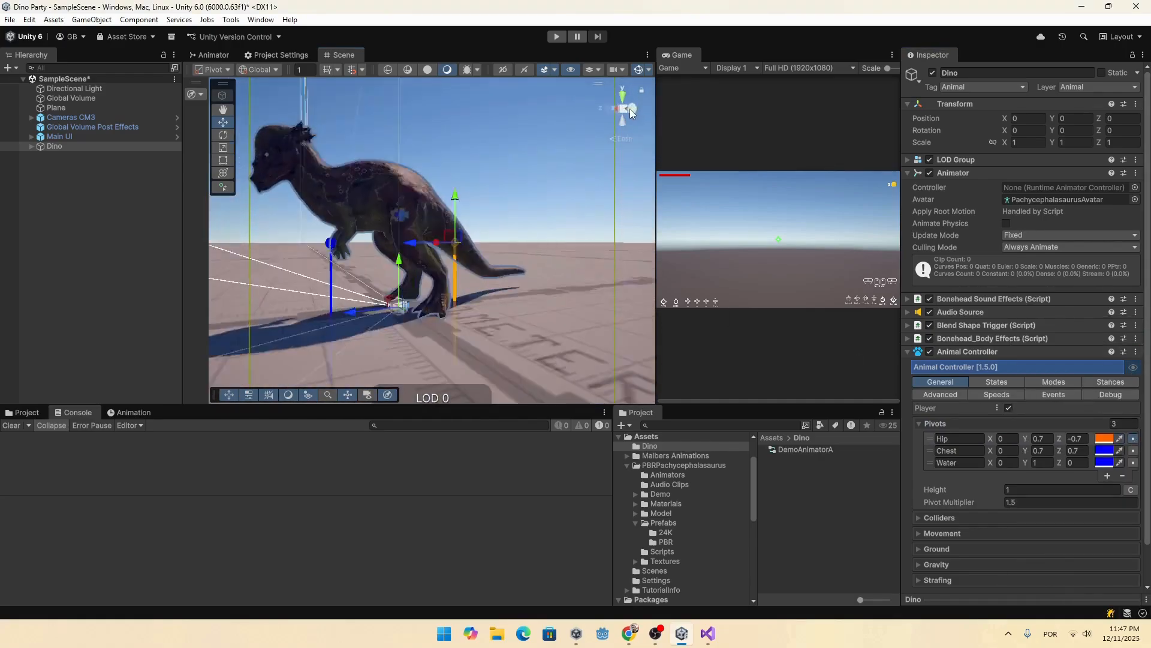
{"action": "left_click", "coordinate": [624, 110]}
{"action": "left_click_drag", "start_coordinate": [455, 242], "coordinate": [383, 198]}
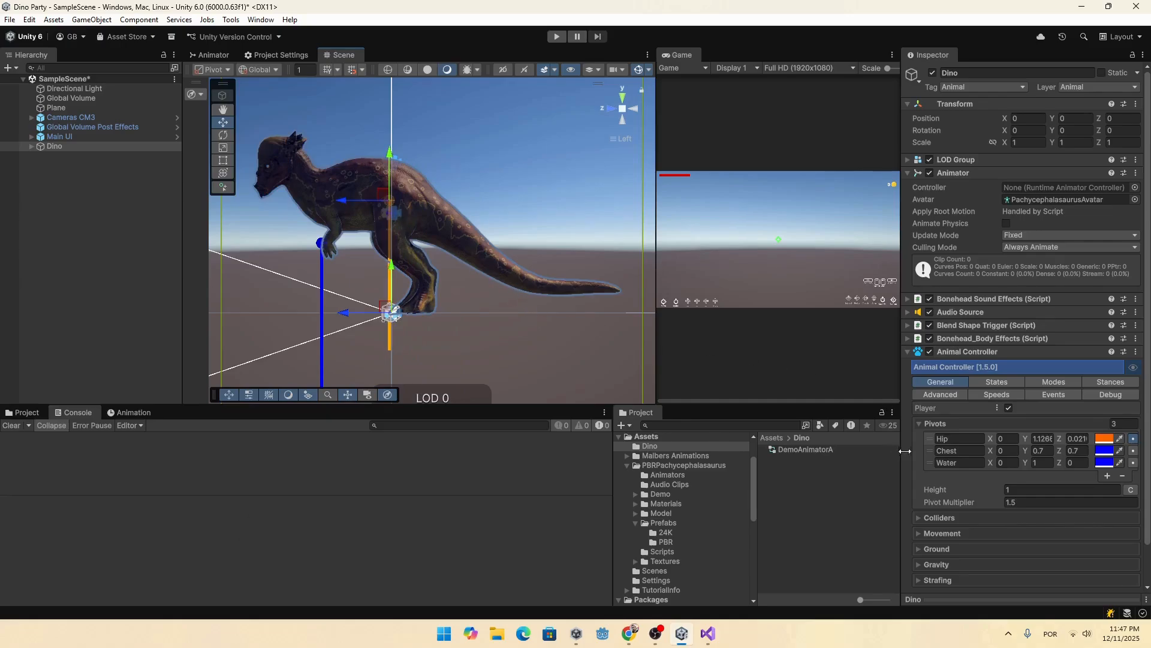
Step: Delete the Chest pivot and move the Water pivot to about Y 1.15, Z 0.13, checking the placement from the front
{"action": "left_click", "coordinate": [925, 454]}
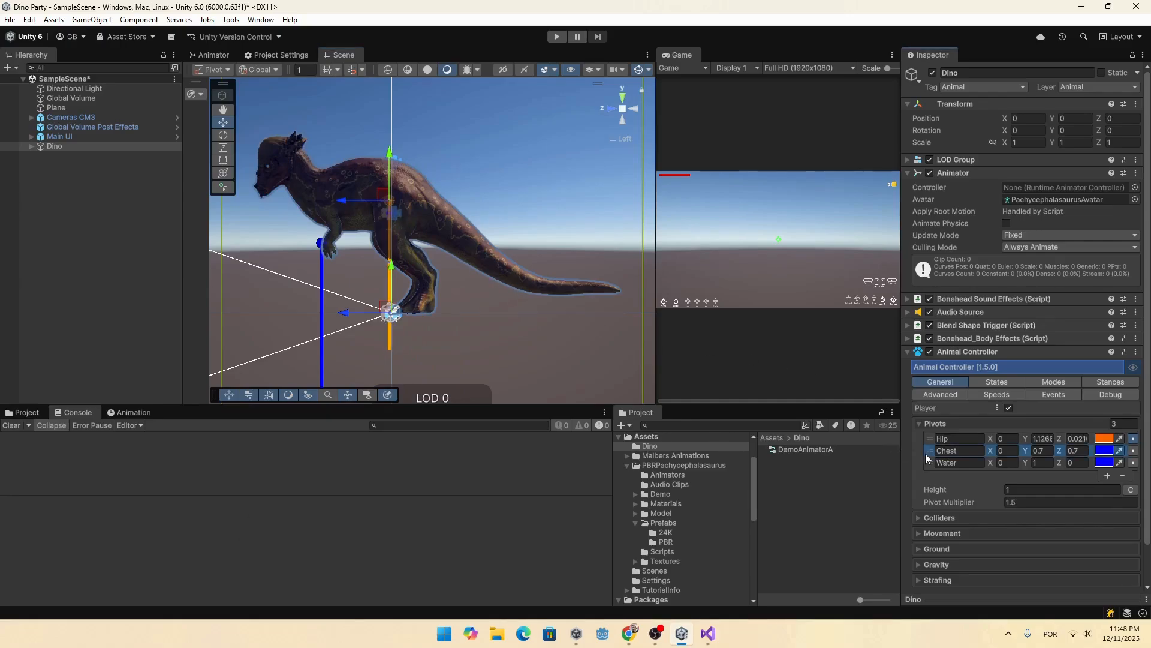
{"action": "key", "text": "Delete"}
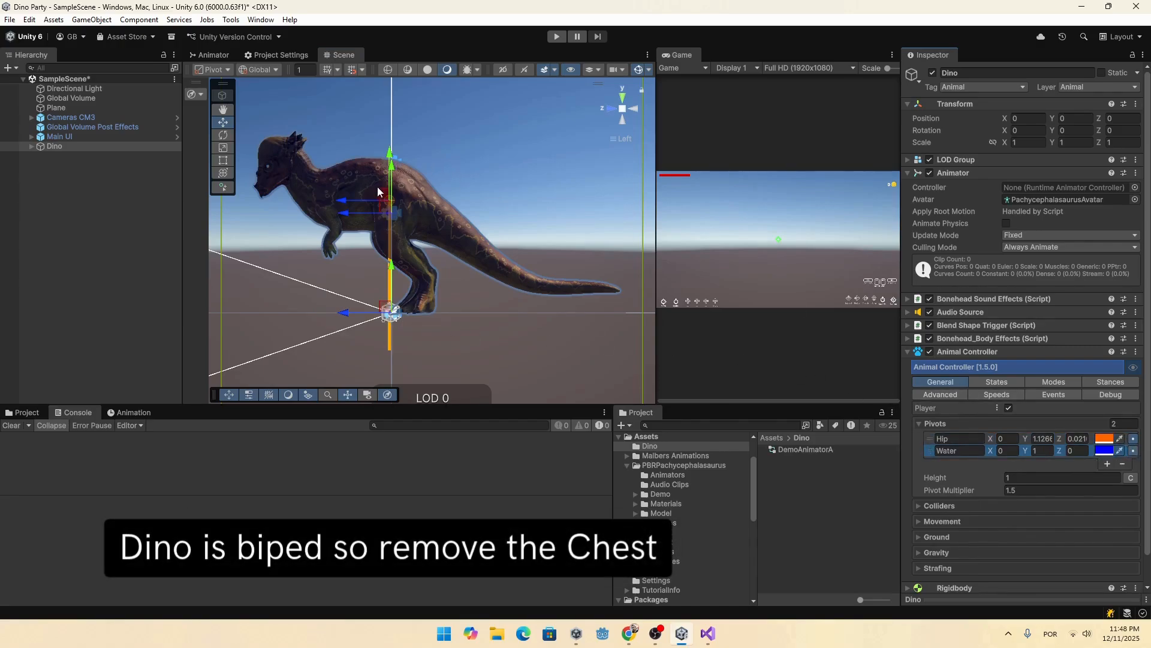
{"action": "left_click_drag", "start_coordinate": [383, 209], "coordinate": [373, 202]}
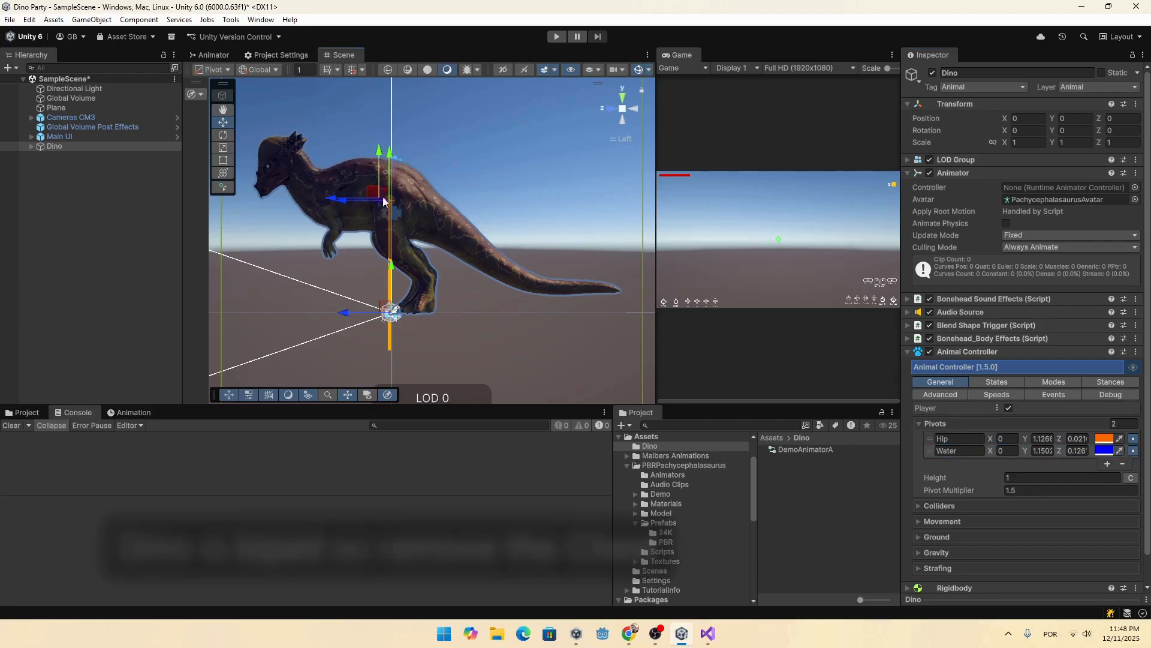
{"action": "left_click_drag", "start_coordinate": [646, 104], "coordinate": [642, 258], "text": "alt"}
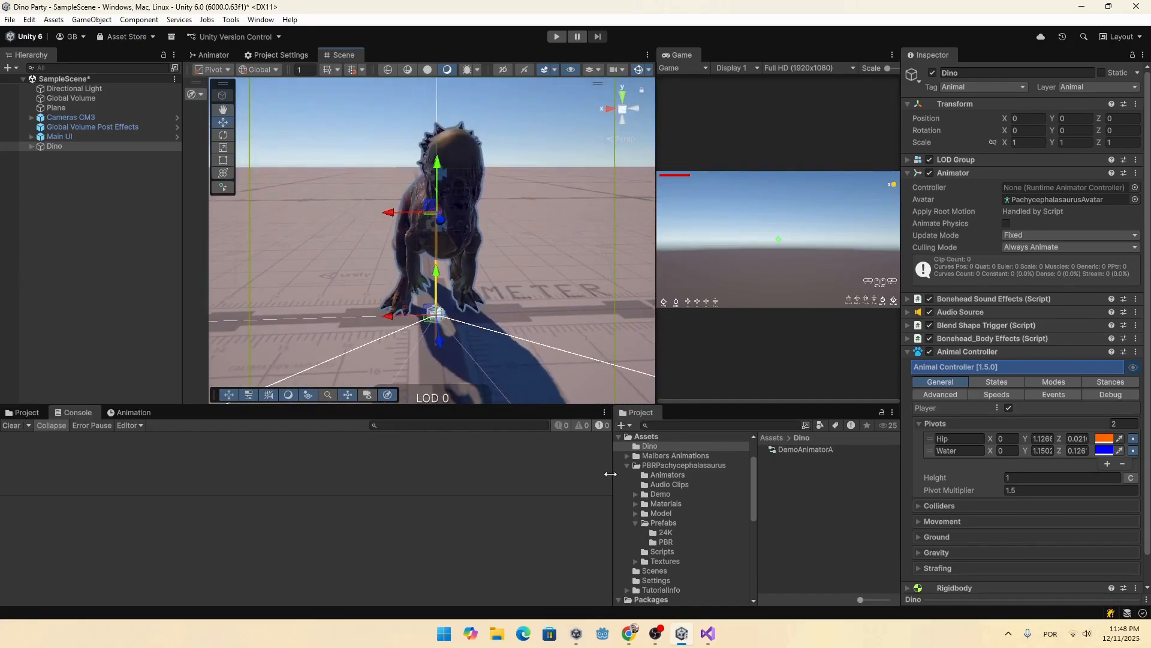
Step: Widen the Project window, switch to Chrome and watch the tutorial's animator parameter section up to 3:50
{"action": "left_click_drag", "start_coordinate": [613, 470], "coordinate": [469, 466]}
{"action": "key", "text": "alt+Tab"}
{"action": "left_click", "coordinate": [479, 306]}
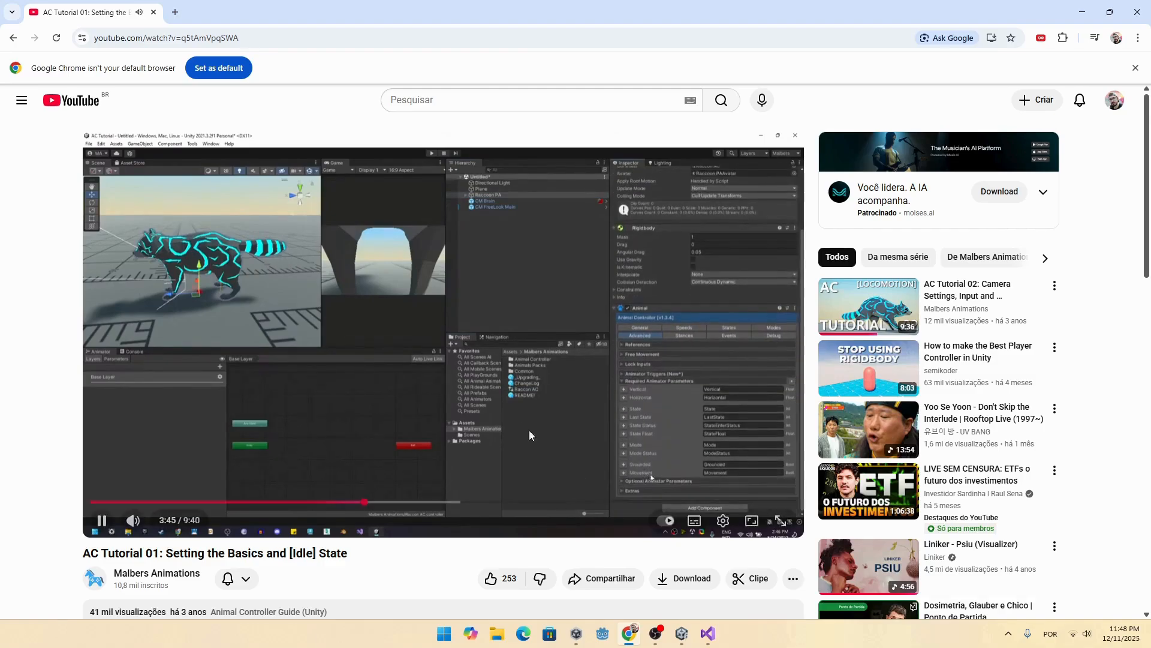
{"action": "left_click", "coordinate": [509, 405]}
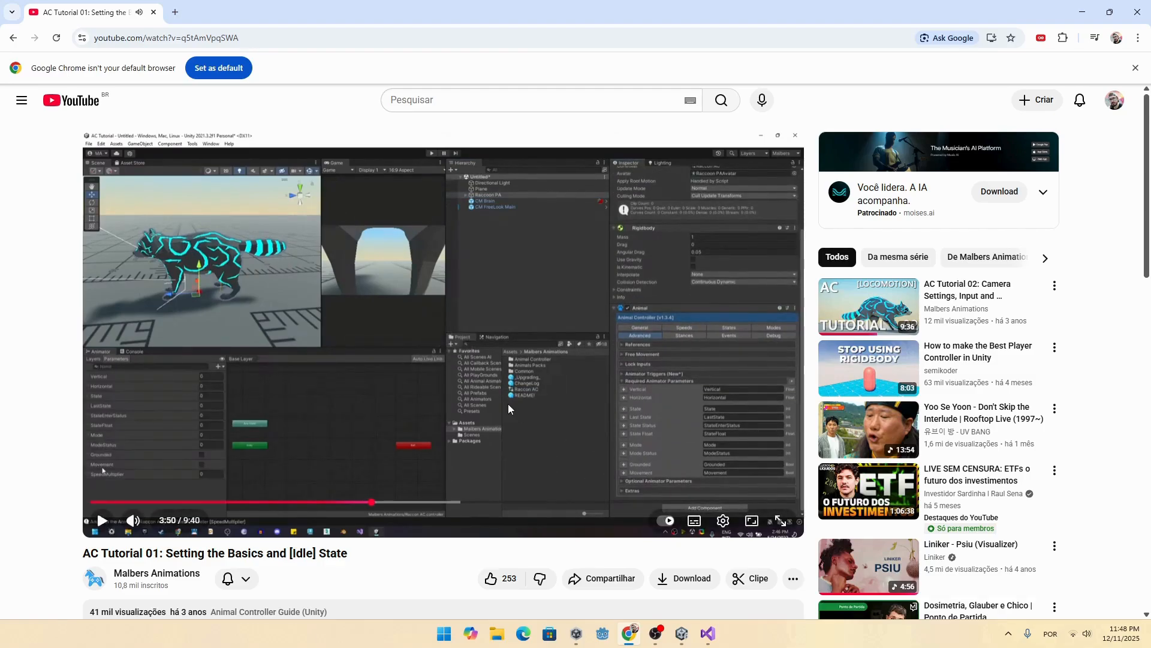
Step: Back in Unity, create an Animator Controller named Dino AC in the Dino folder and assign it to Dino's Animator
{"action": "key", "text": "alt+Tab"}
{"action": "right_click", "coordinate": [708, 506]}
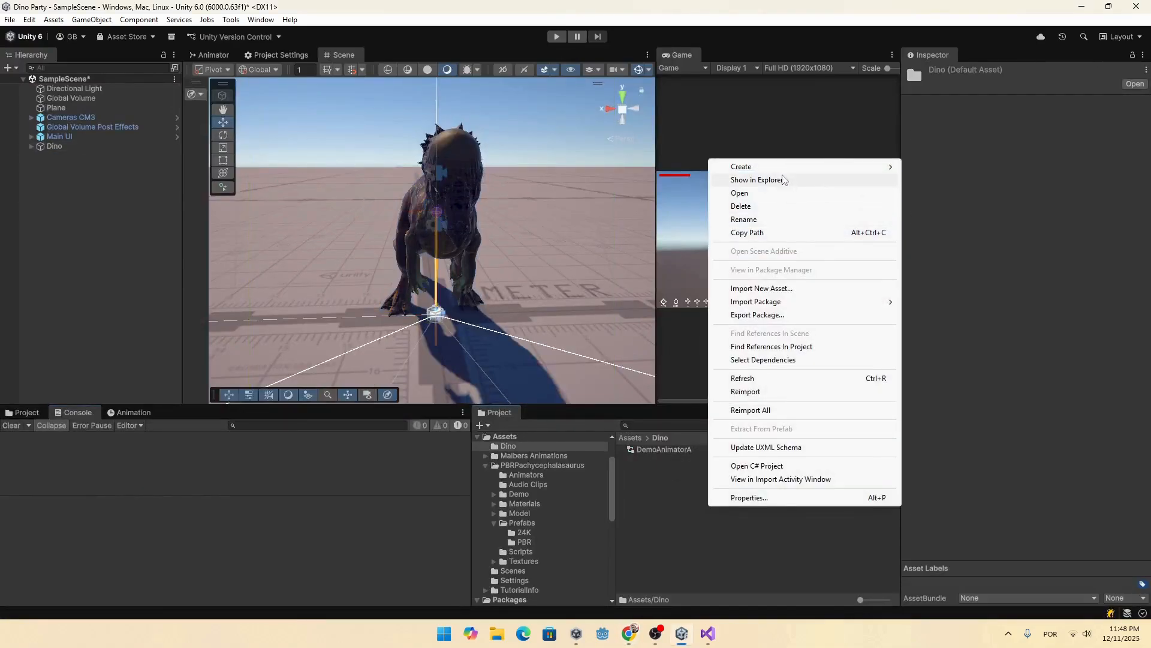
{"action": "mouse_move", "coordinate": [853, 165]}
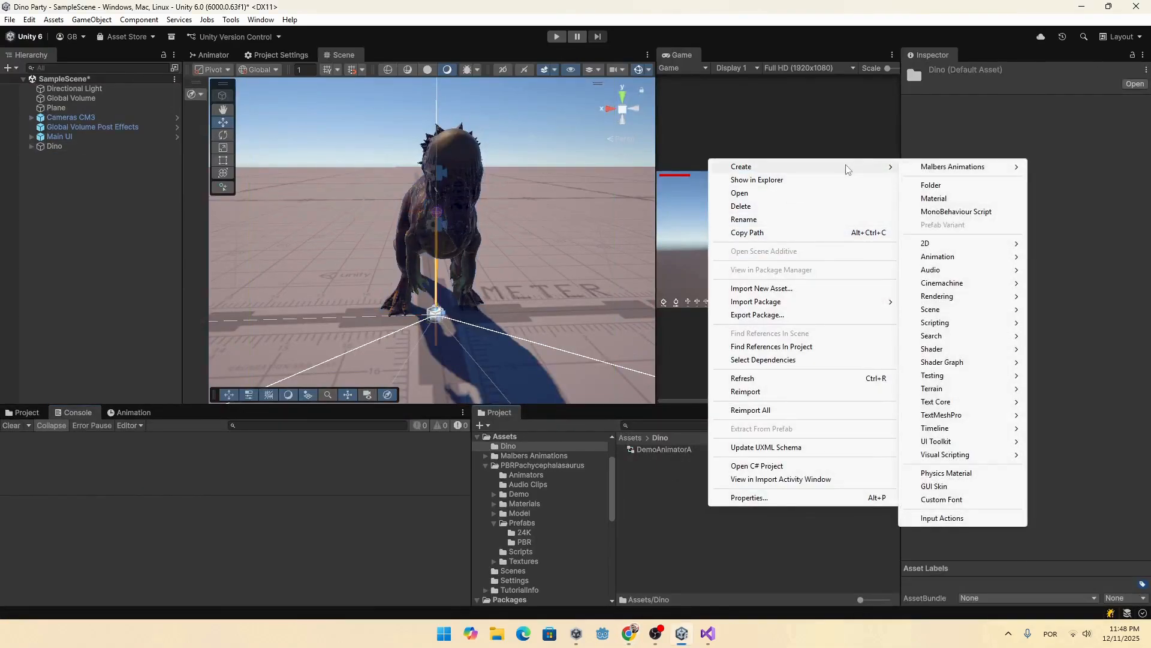
{"action": "mouse_move", "coordinate": [966, 258]}
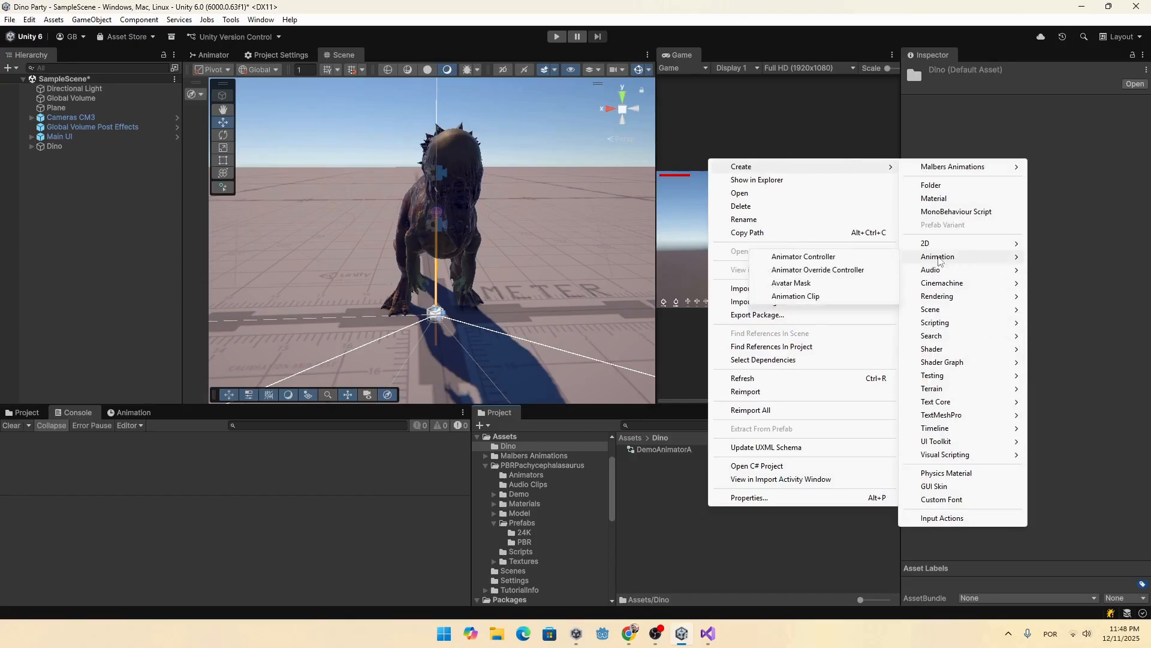
{"action": "left_click", "coordinate": [849, 258]}
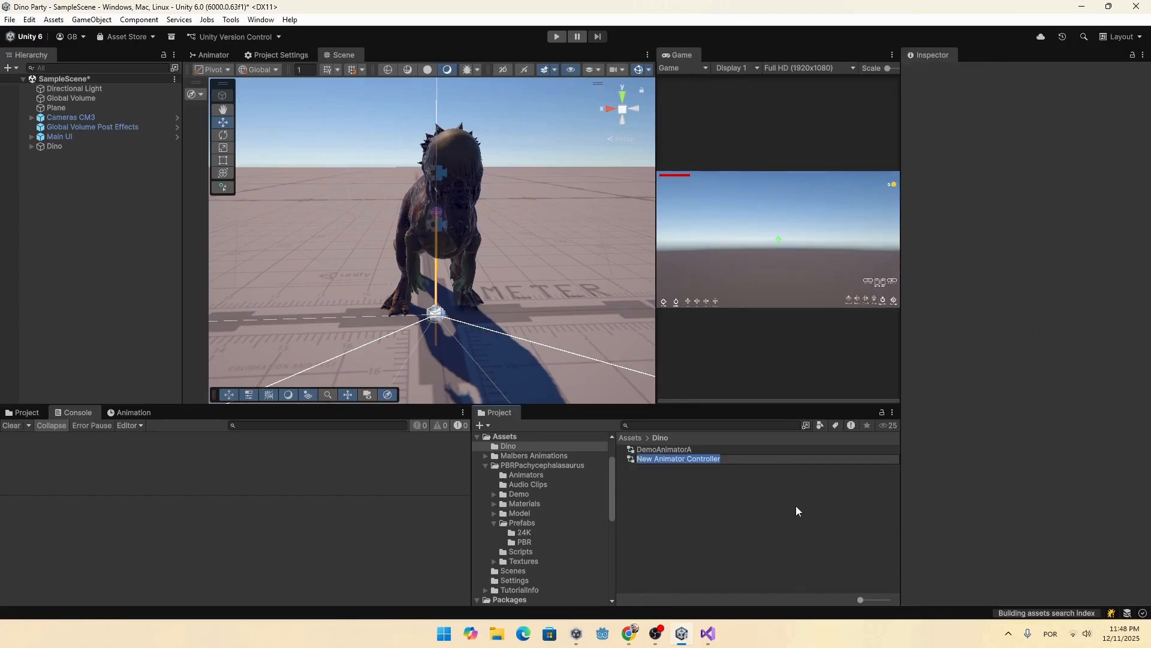
{"action": "type", "text": "Dino AC"}
{"action": "key", "text": "Return"}
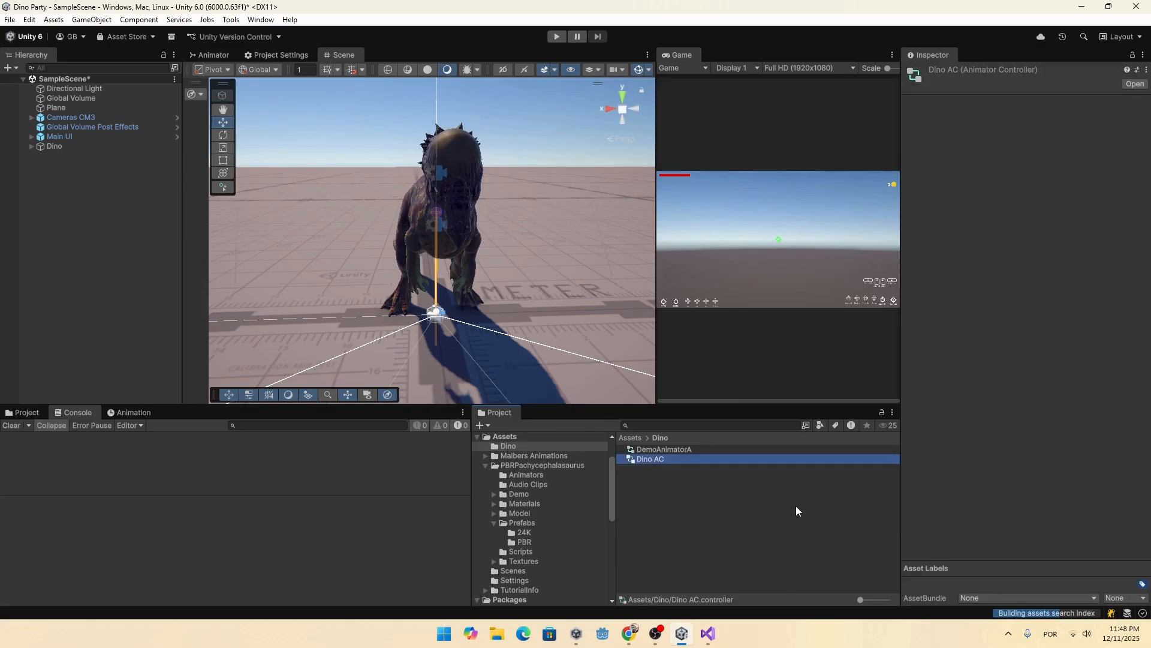
{"action": "left_click", "coordinate": [59, 147]}
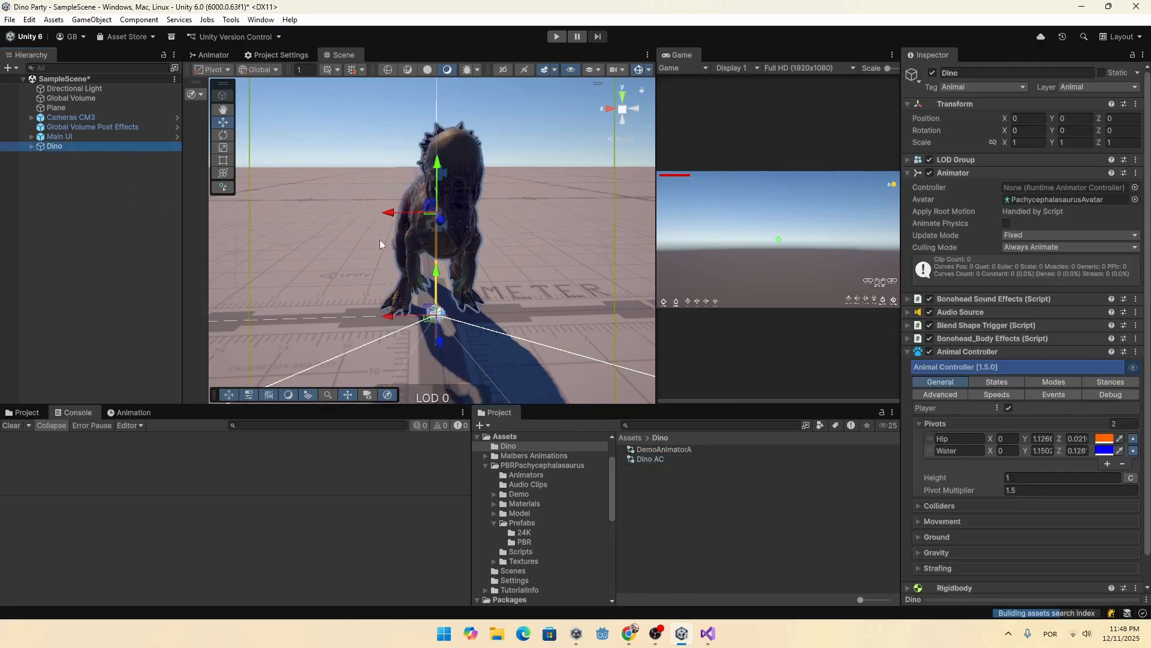
{"action": "left_click_drag", "start_coordinate": [655, 463], "coordinate": [1032, 186]}
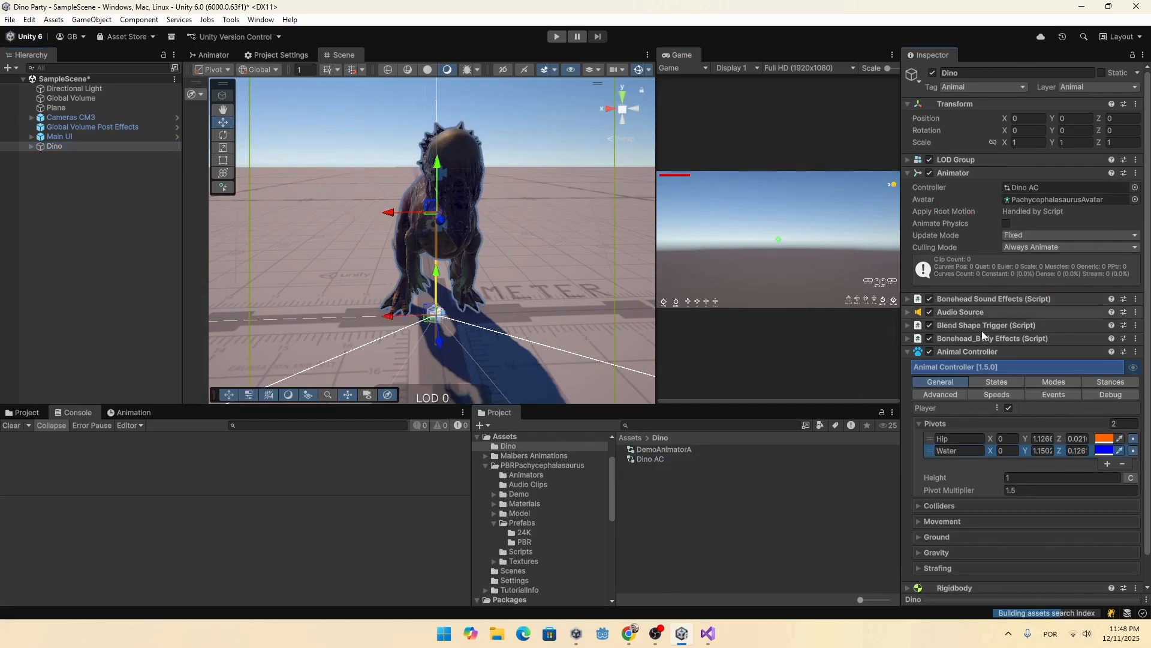
Step: Add all required animator parameters from Dino's Animal Controller advanced settings to Dino AC and check them in the Animator window
{"action": "left_click", "coordinate": [942, 394]}
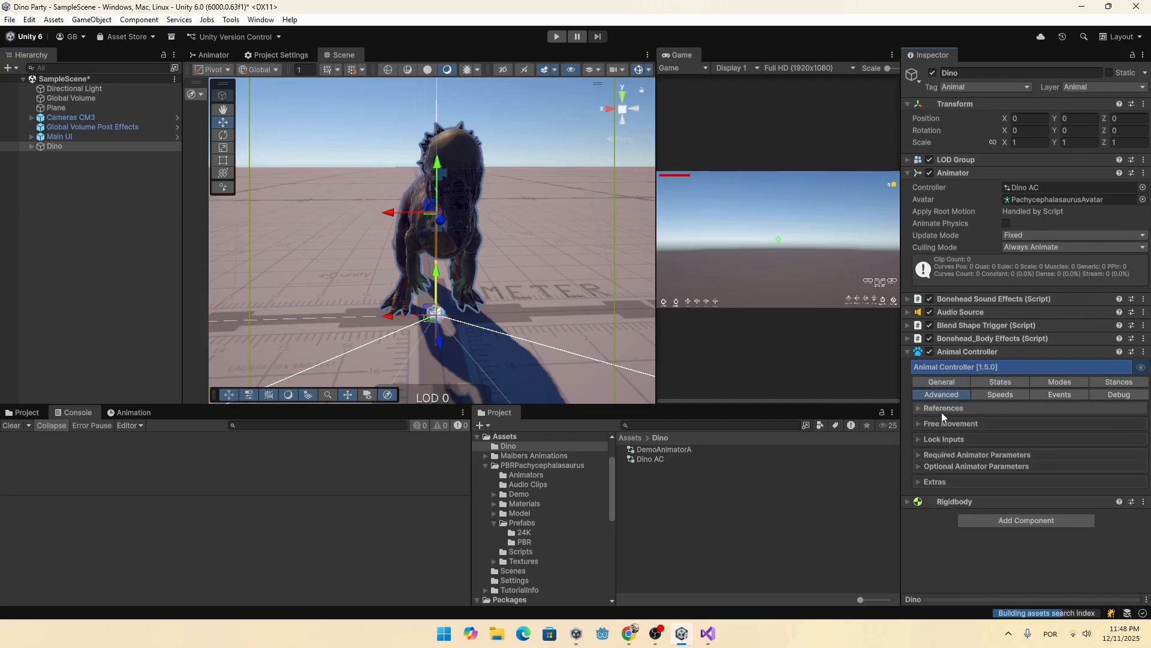
{"action": "left_click", "coordinate": [952, 453]}
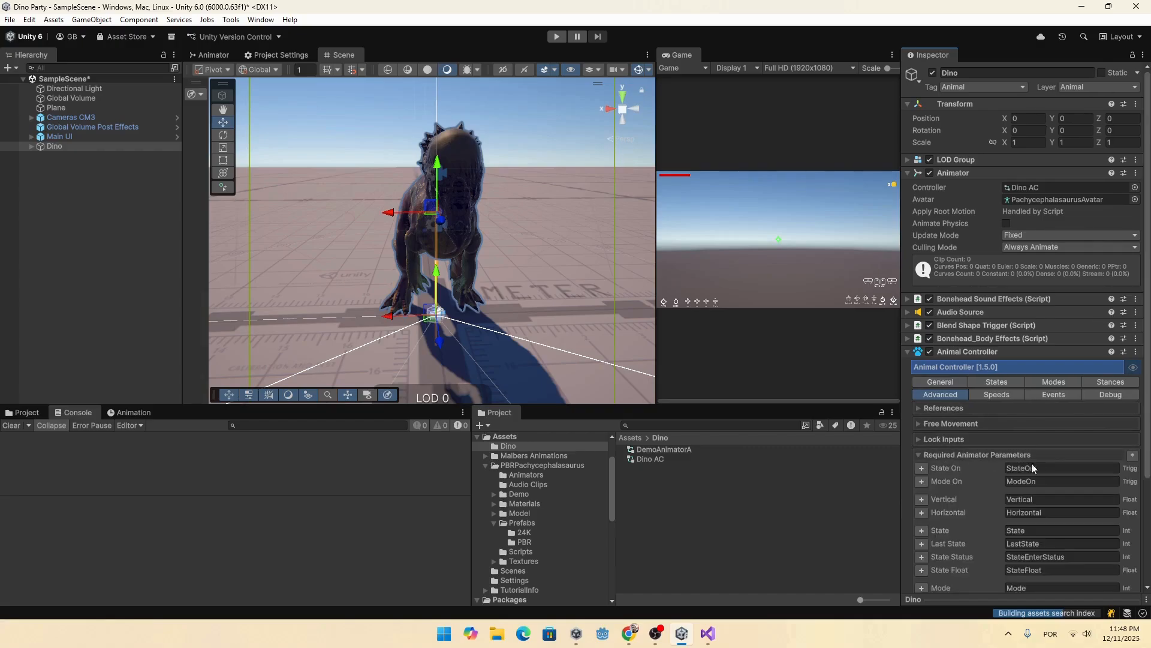
{"action": "left_click", "coordinate": [1134, 457]}
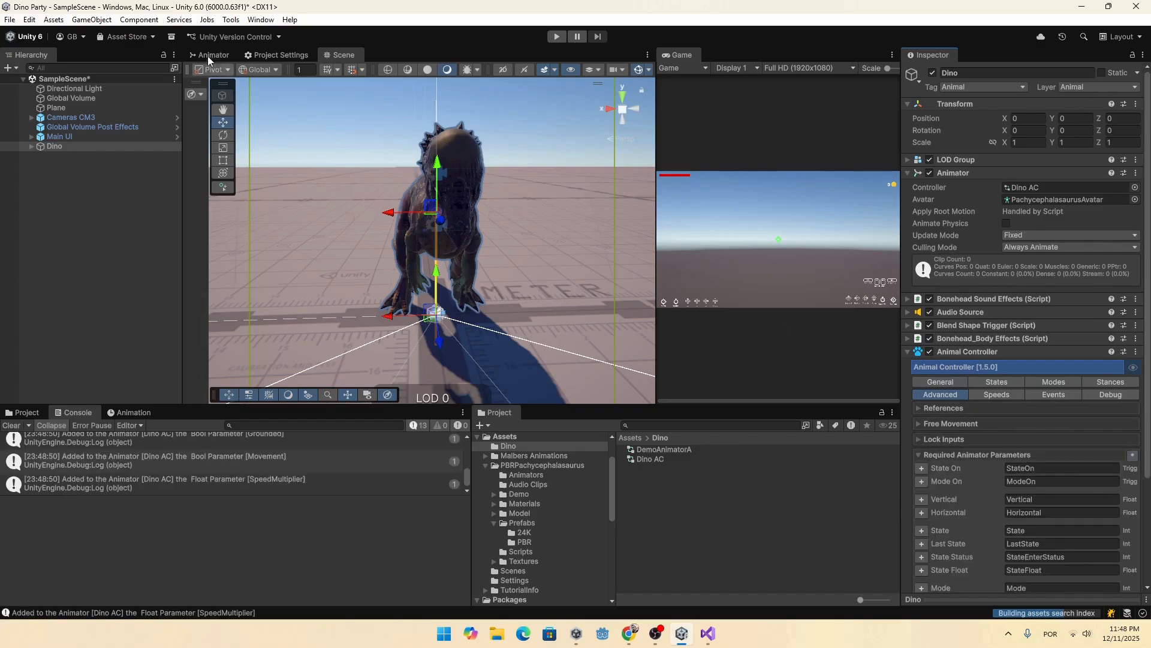
{"action": "left_click", "coordinate": [207, 54]}
{"action": "middle_click_drag", "start_coordinate": [339, 204], "coordinate": [397, 242]}
Step: Switch to Chrome and watch the tutorial's Idle state setup in full screen, pausing at 4:49
{"action": "key", "text": "alt+Tab"}
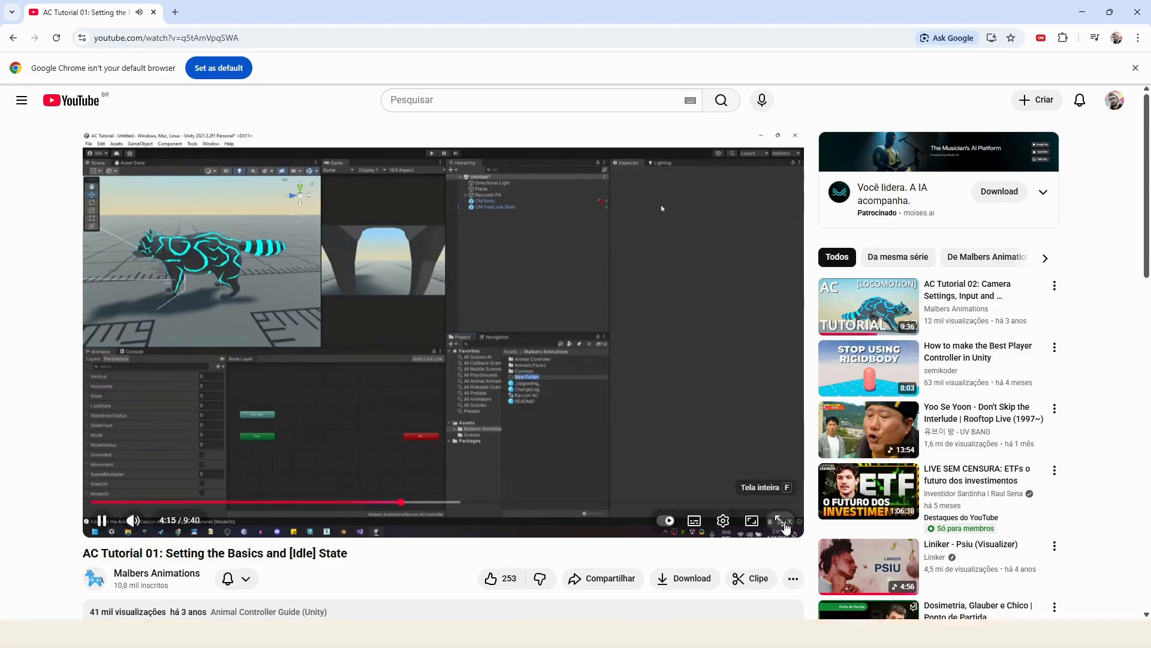
{"action": "left_click", "coordinate": [780, 520]}
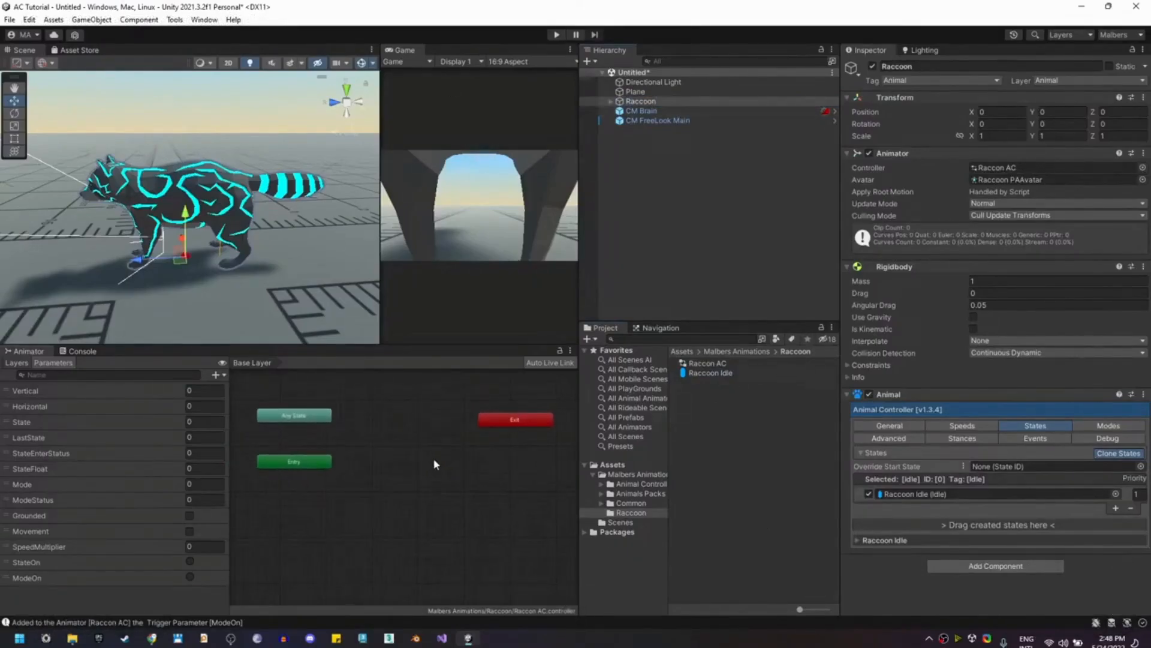
{"action": "left_click", "coordinate": [671, 555]}
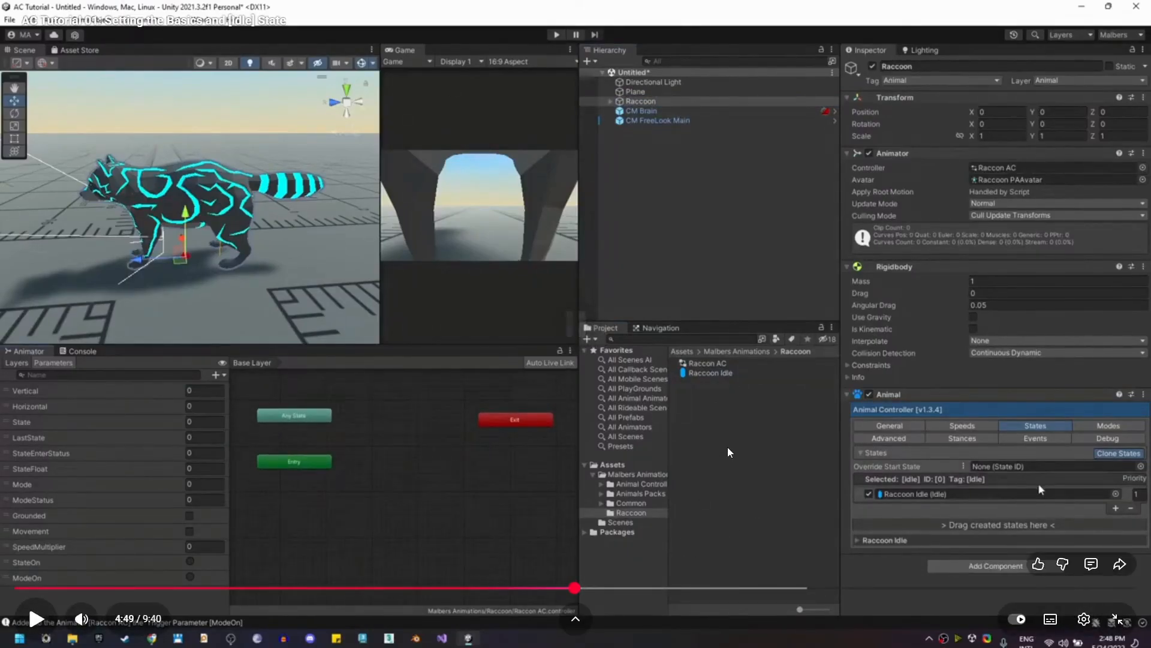
Step: Return to Unity and add a Ground Idle state to the states list of Dino's Animal Controller
{"action": "key", "text": "alt+Tab"}
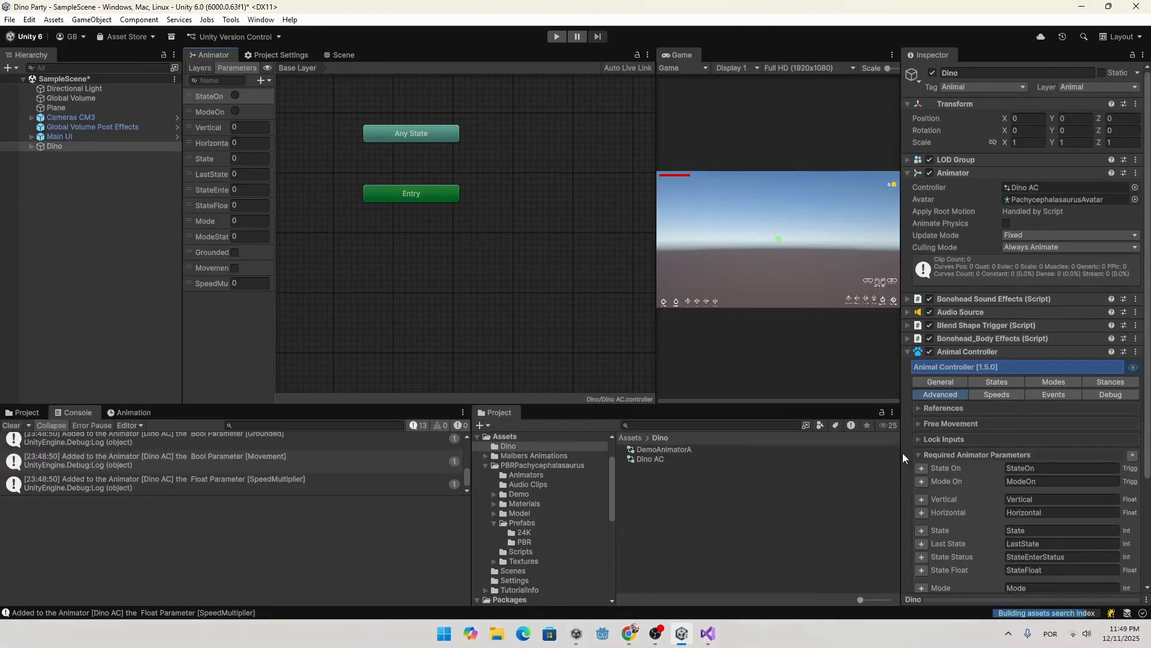
{"action": "left_click", "coordinate": [1010, 380]}
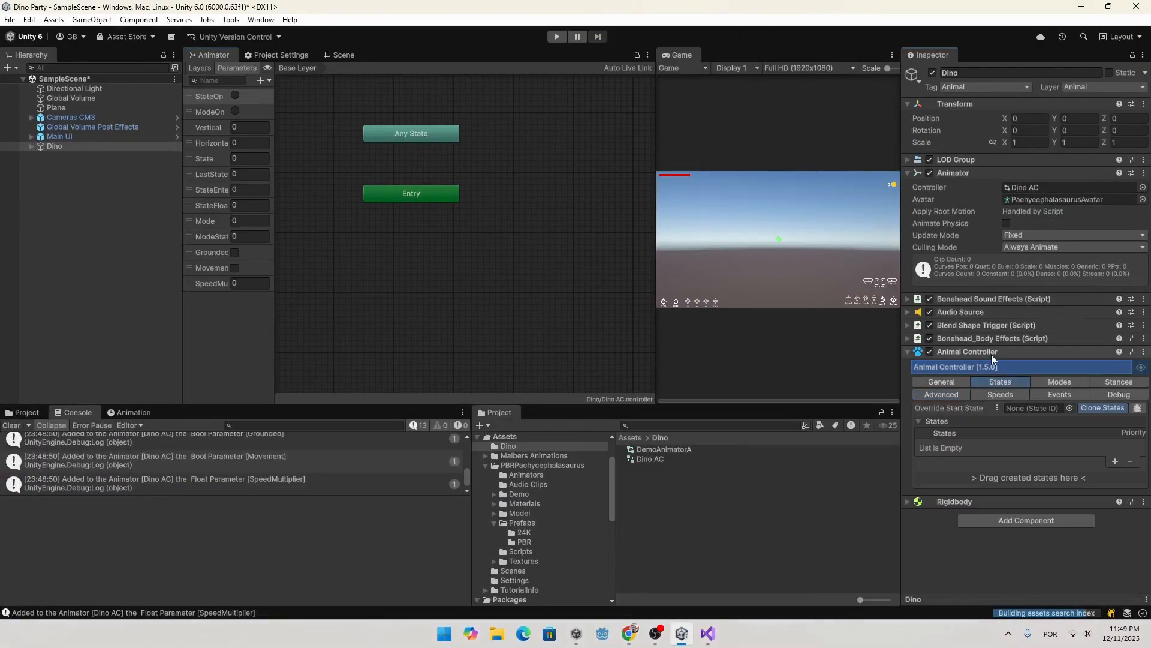
{"action": "left_click", "coordinate": [1116, 461]}
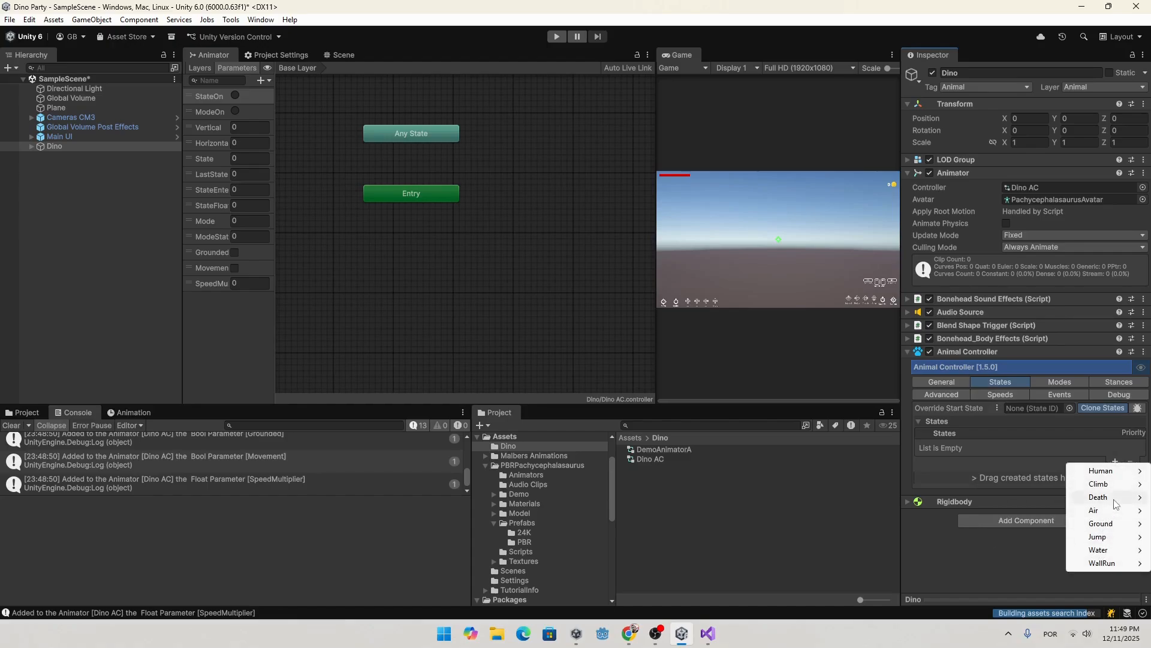
{"action": "mouse_move", "coordinate": [1107, 525]}
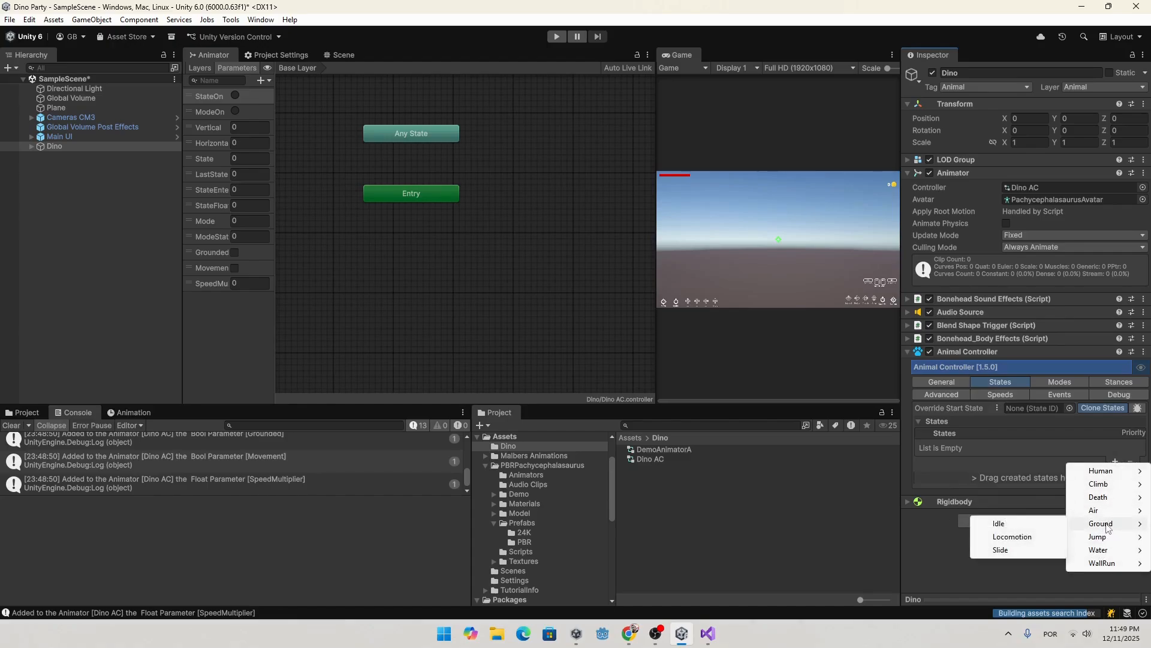
{"action": "left_click", "coordinate": [1009, 525]}
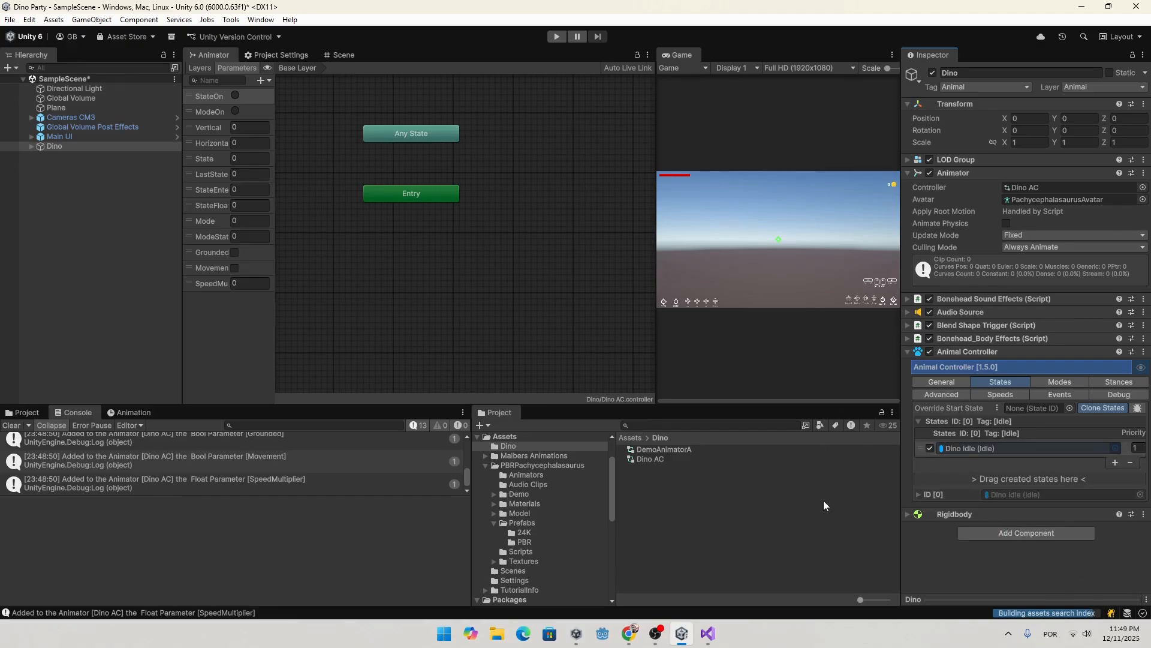
Step: Locate the Dino Idle state asset, move it into the Dino folder, and show the second Project view beside the first
{"action": "left_click", "coordinate": [968, 448]}
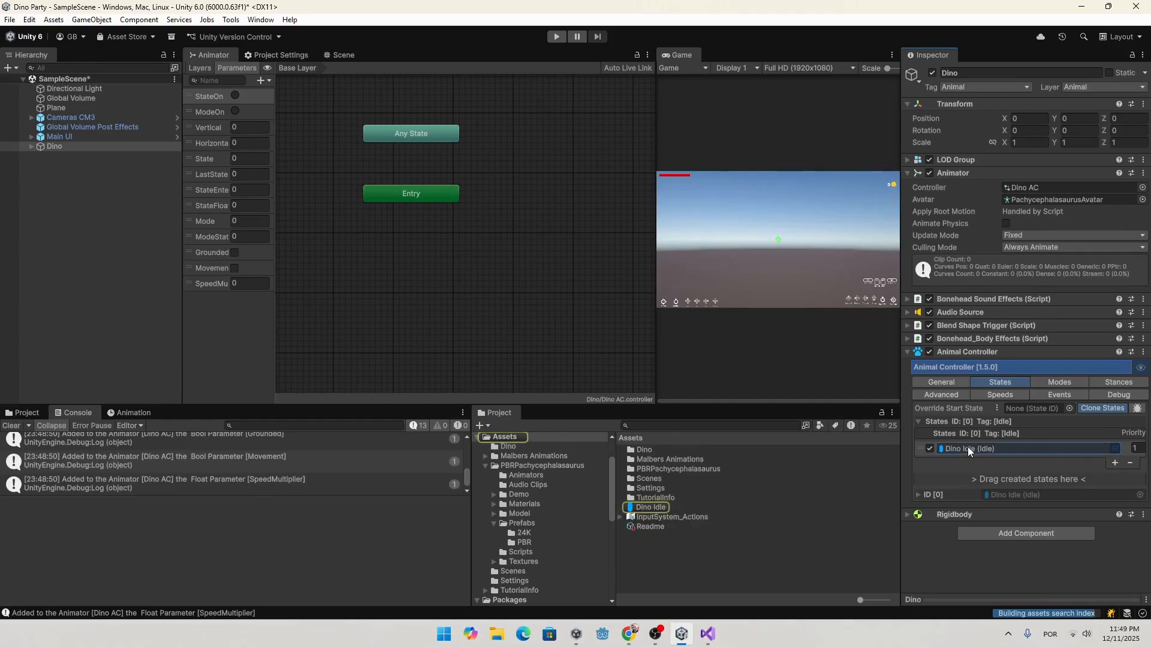
{"action": "double_click", "coordinate": [648, 448]}
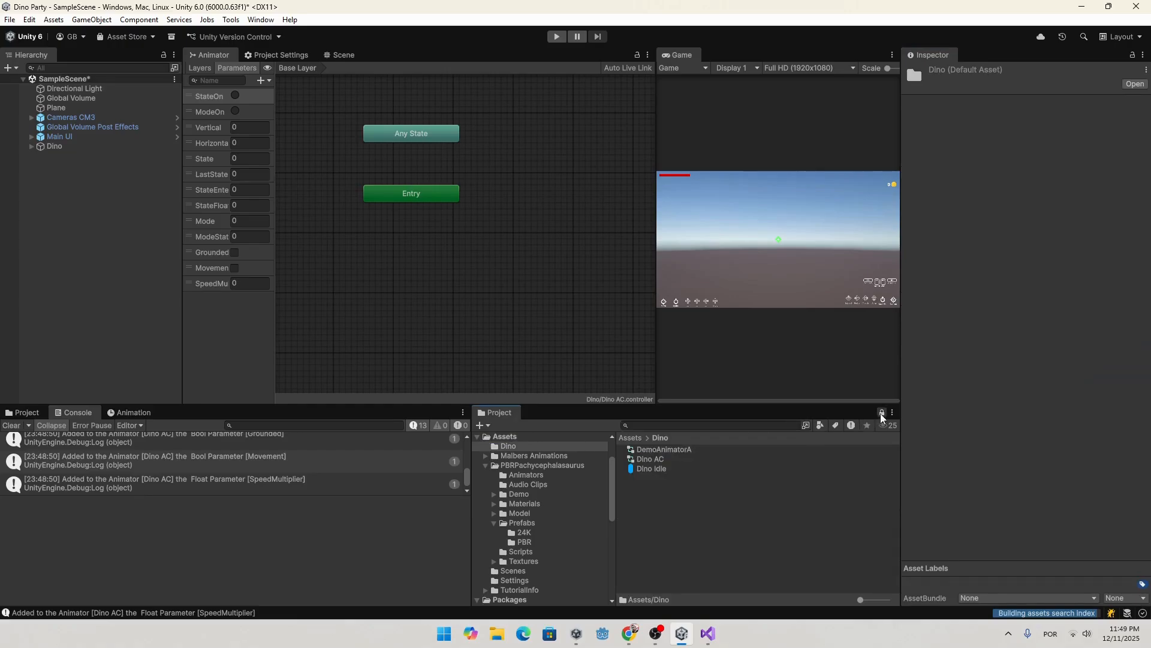
{"action": "left_click", "coordinate": [24, 412]}
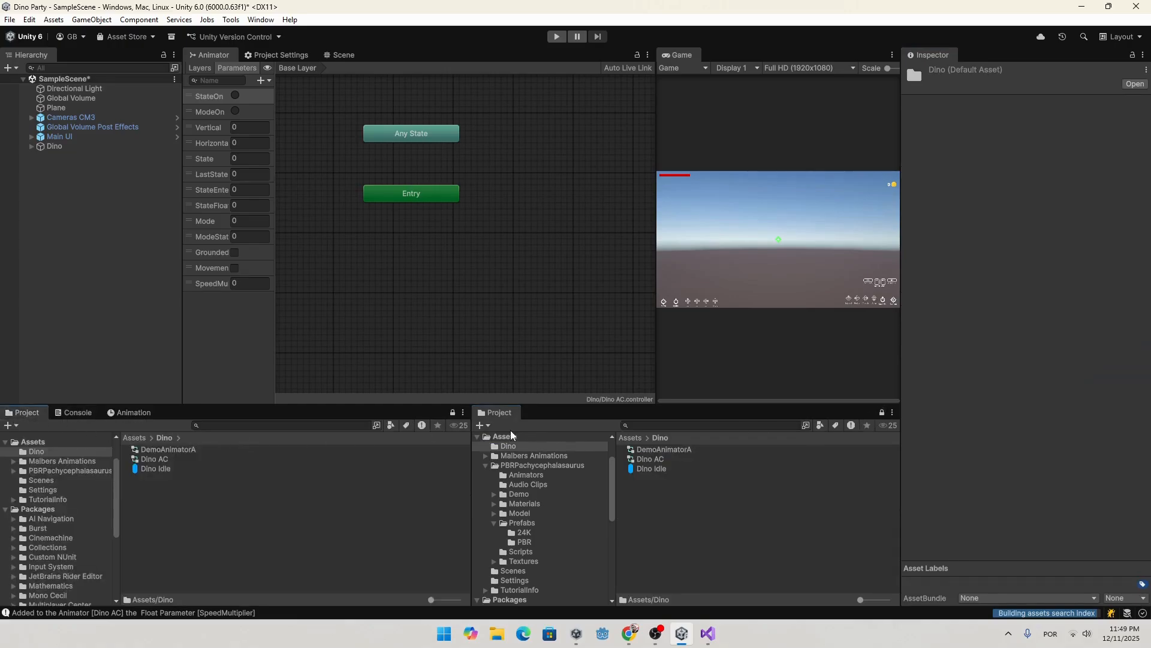
Step: Switch to Chrome and watch the tutorial's setup of the Idle sub-state machine and its transition, pausing at 5:48
{"action": "key", "text": "alt+Tab"}
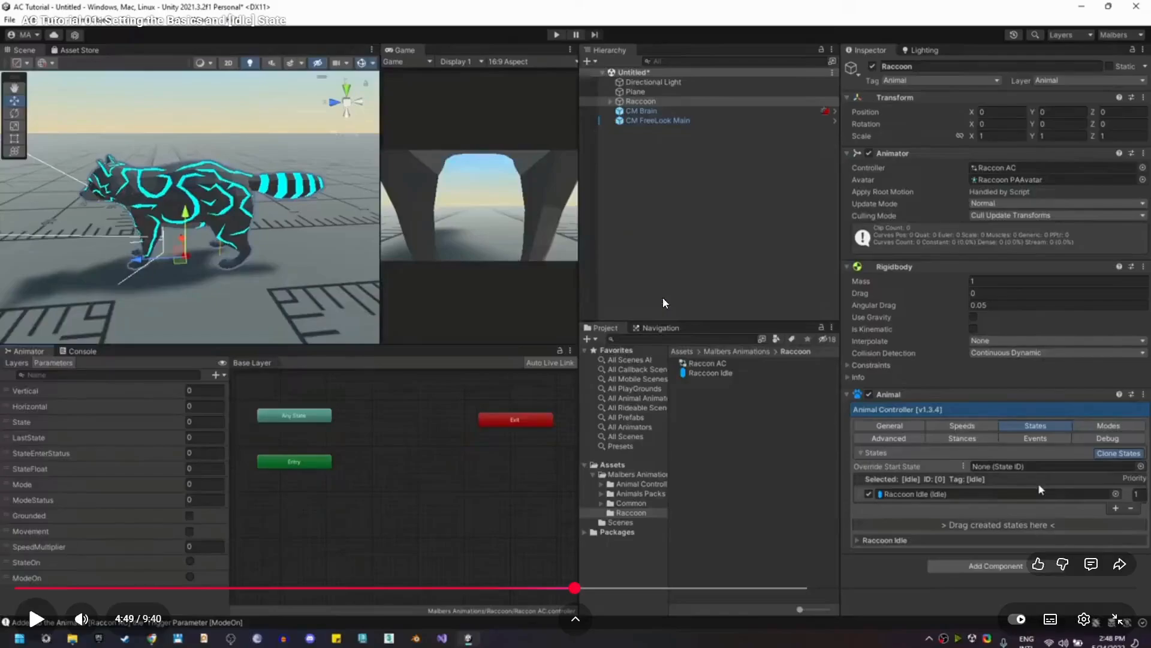
{"action": "left_click", "coordinate": [640, 296]}
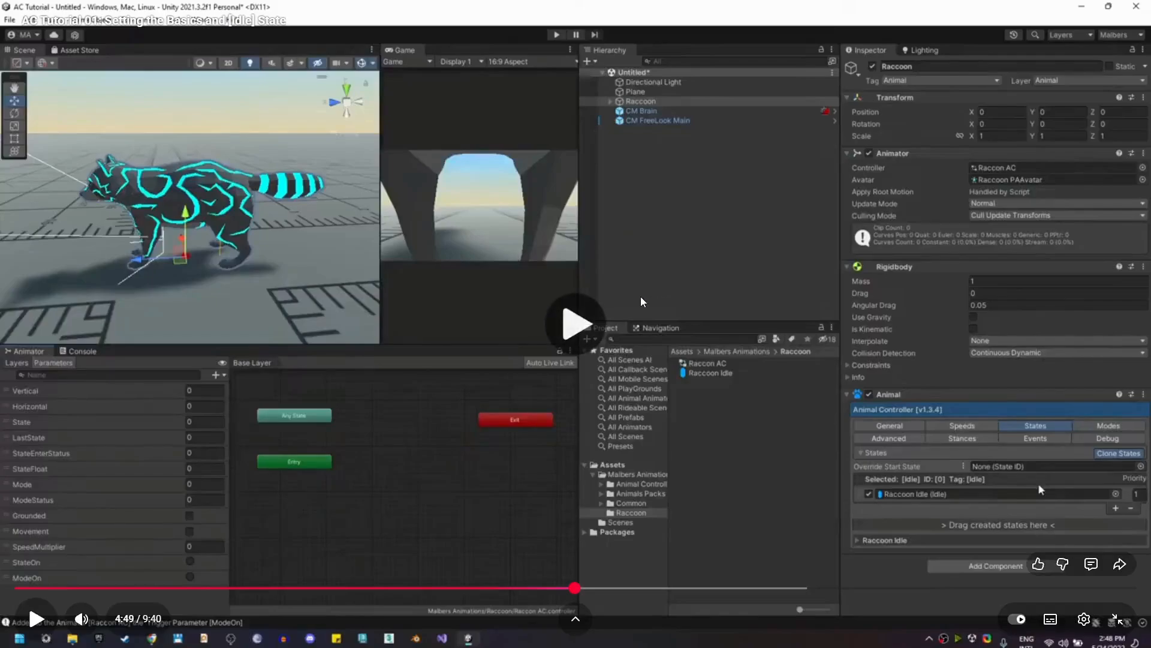
{"action": "left_click", "coordinate": [611, 589]}
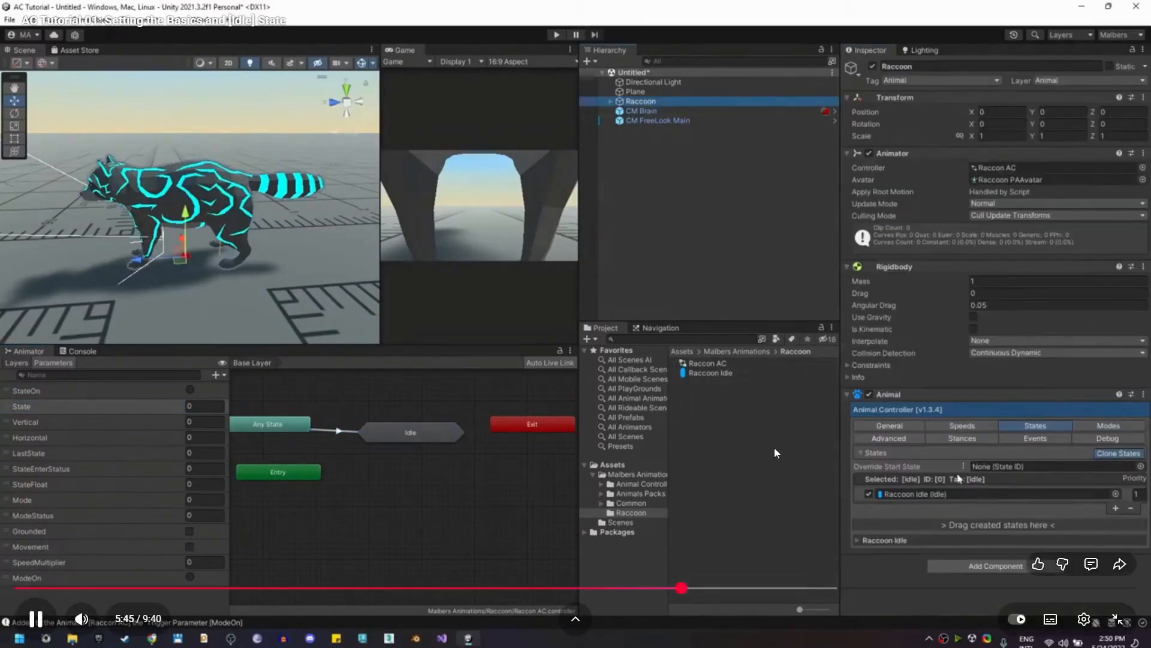
{"action": "left_click", "coordinate": [765, 433]}
Step: Return to Unity, create a sub-state machine in the Dino AC base layer and name it Idle
{"action": "key", "text": "alt+Tab"}
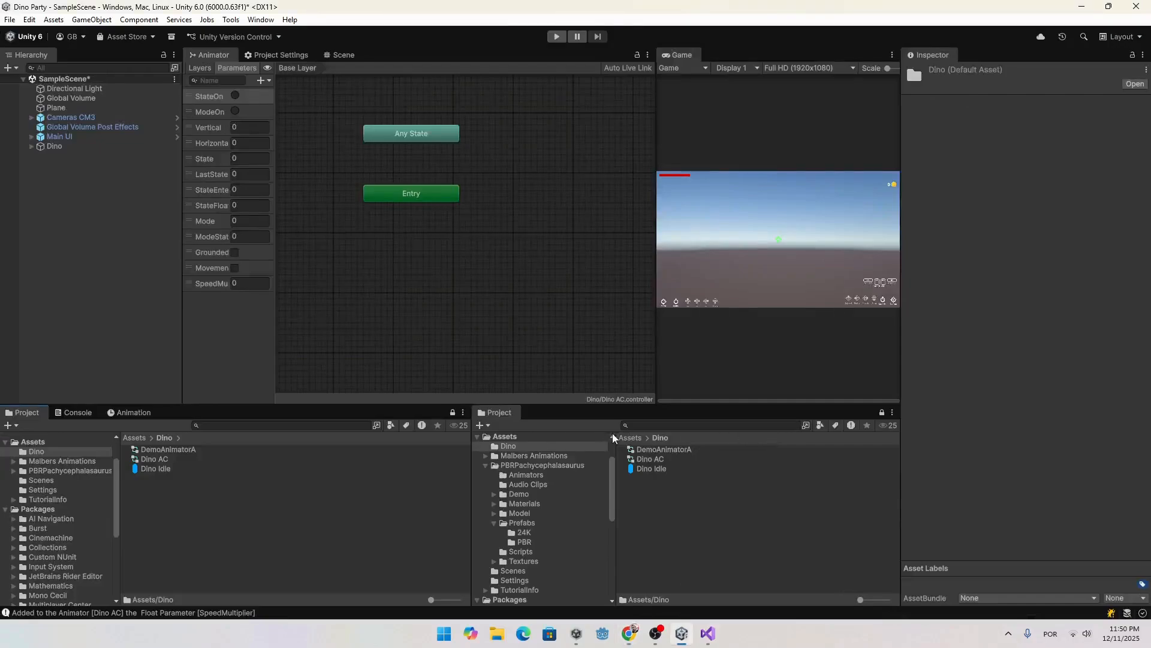
{"action": "left_click", "coordinate": [491, 284]}
{"action": "right_click", "coordinate": [549, 297]}
{"action": "left_click", "coordinate": [613, 319]}
{"action": "left_click_drag", "start_coordinate": [585, 311], "coordinate": [402, 257]}
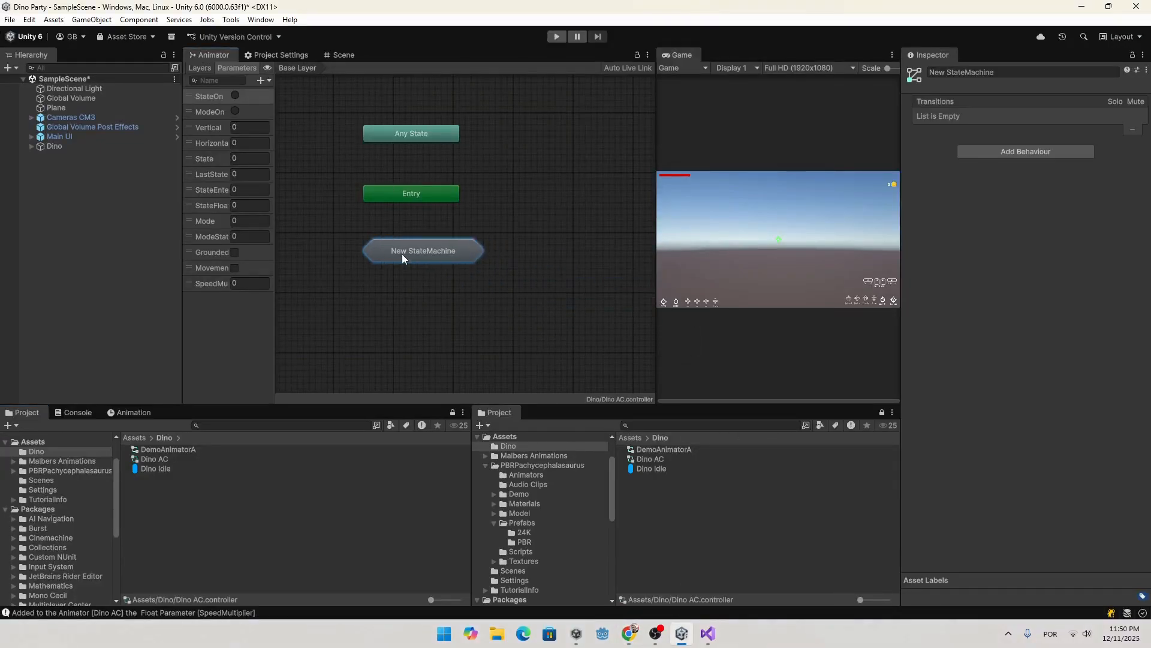
{"action": "left_click", "coordinate": [994, 72]}
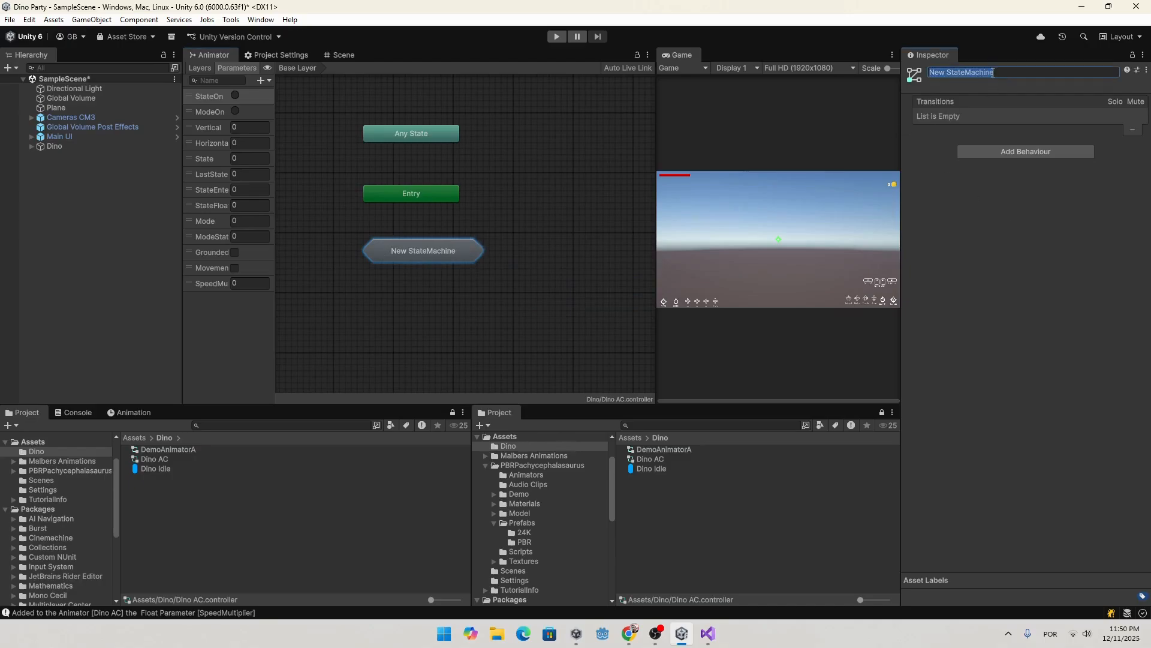
{"action": "type", "text": "Idle"}
{"action": "key", "text": "Return"}
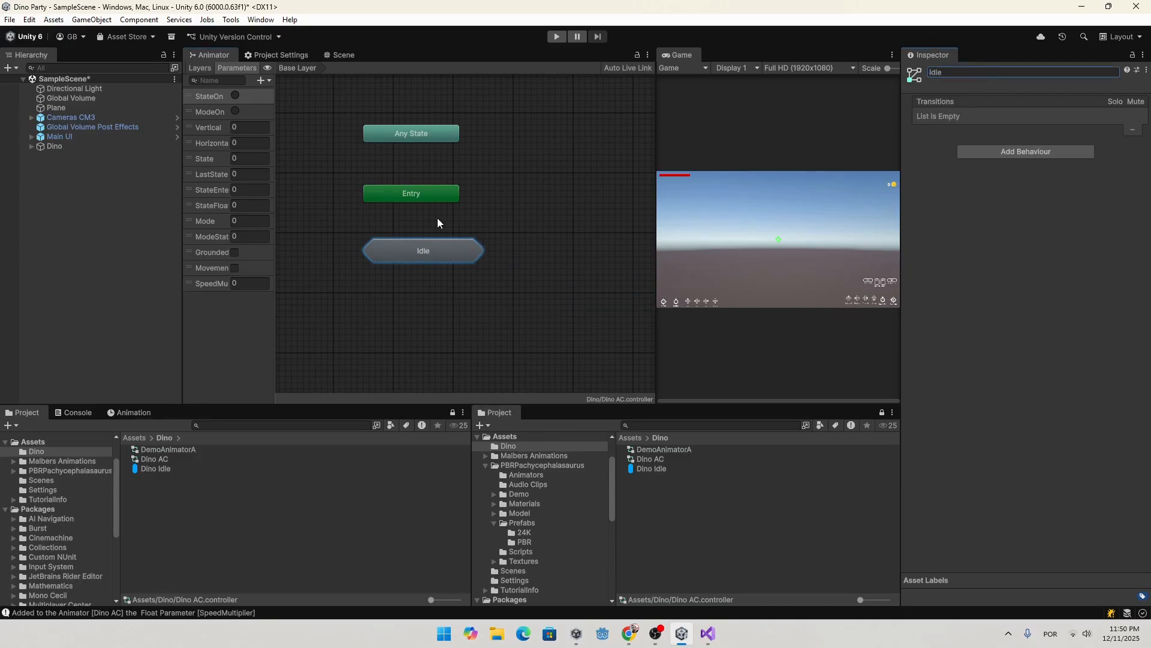
Step: Rearrange the Idle, Entry and Any State nodes and make a transition from Any State to Idle
{"action": "left_click_drag", "start_coordinate": [416, 242], "coordinate": [500, 224]}
{"action": "left_click_drag", "start_coordinate": [403, 195], "coordinate": [332, 219]}
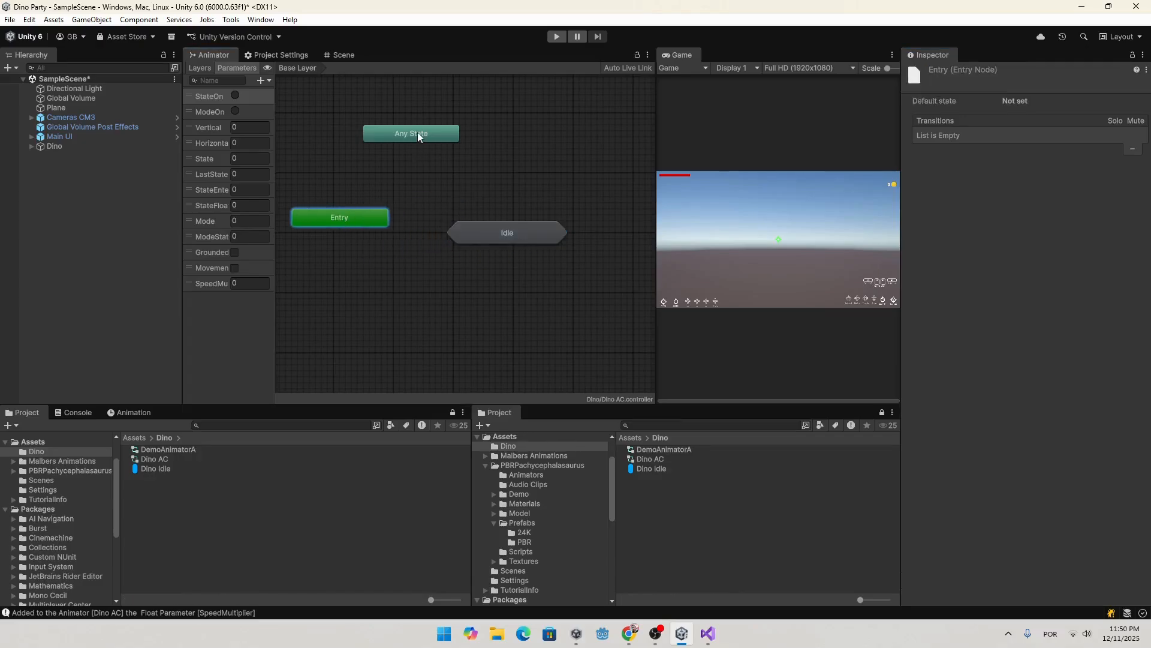
{"action": "left_click_drag", "start_coordinate": [418, 136], "coordinate": [380, 278]}
{"action": "right_click", "coordinate": [380, 278]}
{"action": "left_click", "coordinate": [419, 286]}
{"action": "left_click", "coordinate": [491, 243]}
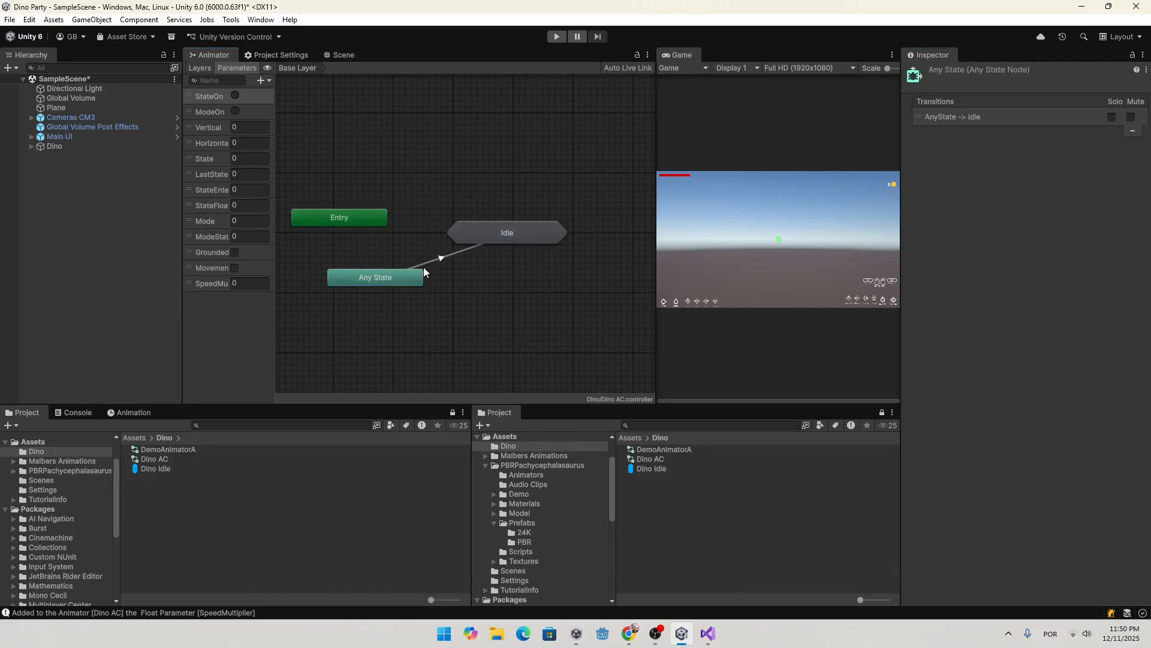
Step: Give the Any State to Idle transition the conditions StateOn and State Equals 0, and align the Idle node beside Any State
{"action": "left_click", "coordinate": [456, 252]}
{"action": "left_click", "coordinate": [1117, 268]}
{"action": "left_click", "coordinate": [1116, 269]}
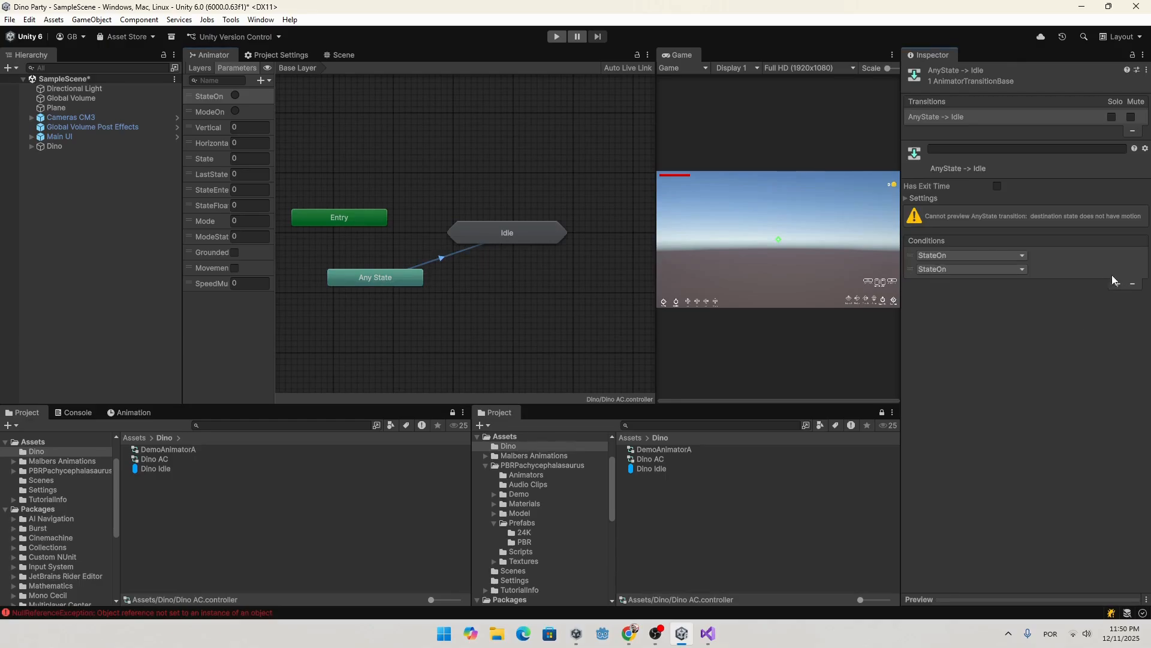
{"action": "left_click", "coordinate": [998, 269]}
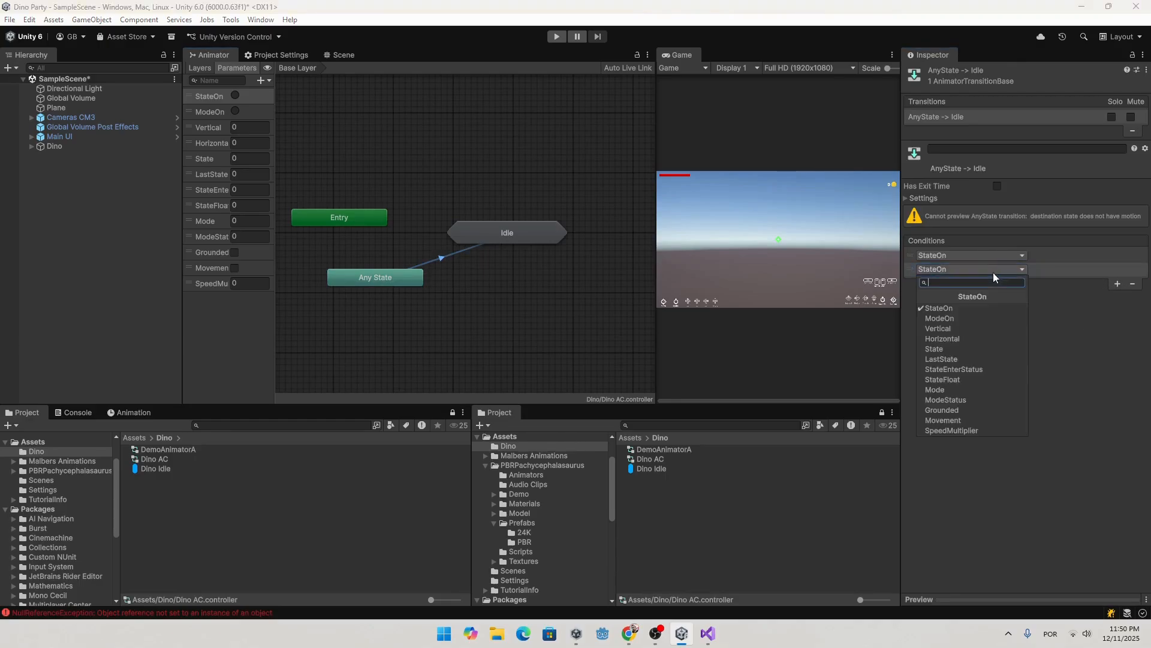
{"action": "left_click", "coordinate": [945, 348]}
{"action": "left_click", "coordinate": [1076, 271]}
{"action": "left_click", "coordinate": [1070, 311]}
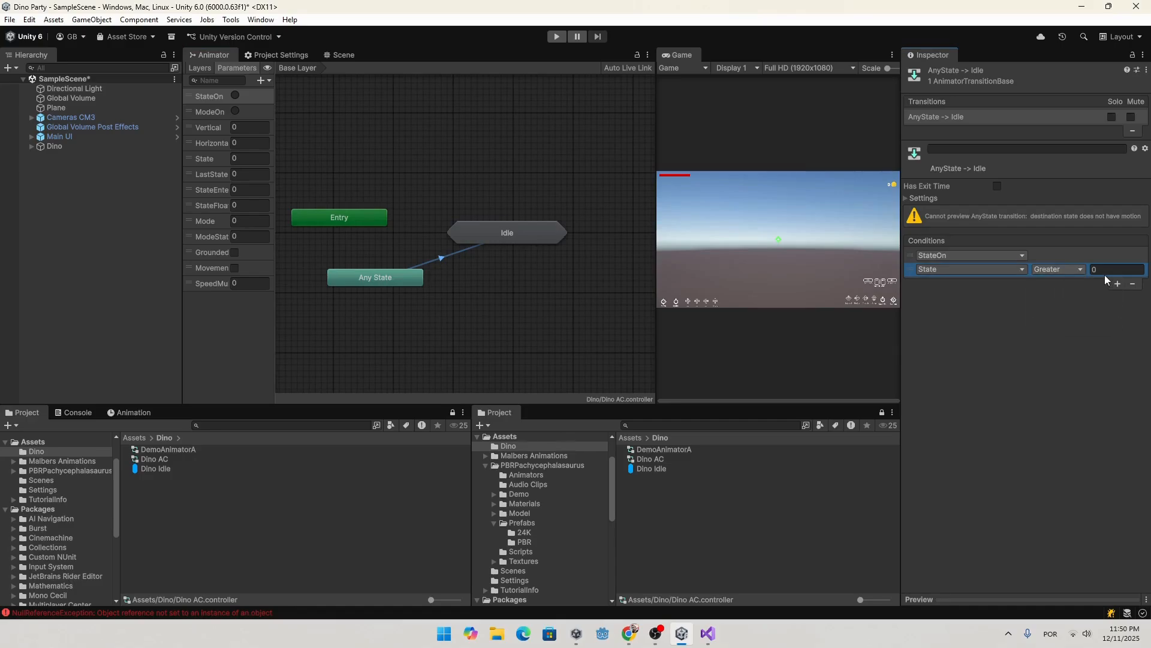
{"action": "left_click_drag", "start_coordinate": [480, 238], "coordinate": [481, 293]}
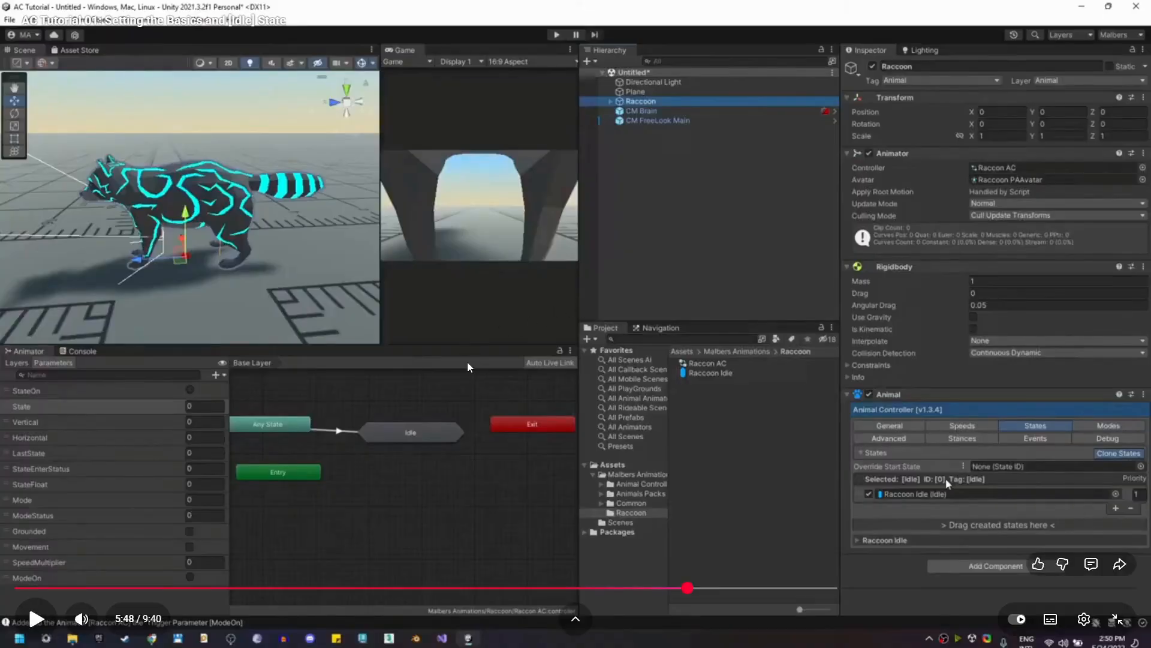
Step: Switch to Chrome and watch how the tutorial names the Any State to Idle transition, pausing before the sub-state machine is opened
{"action": "key", "text": "space"}
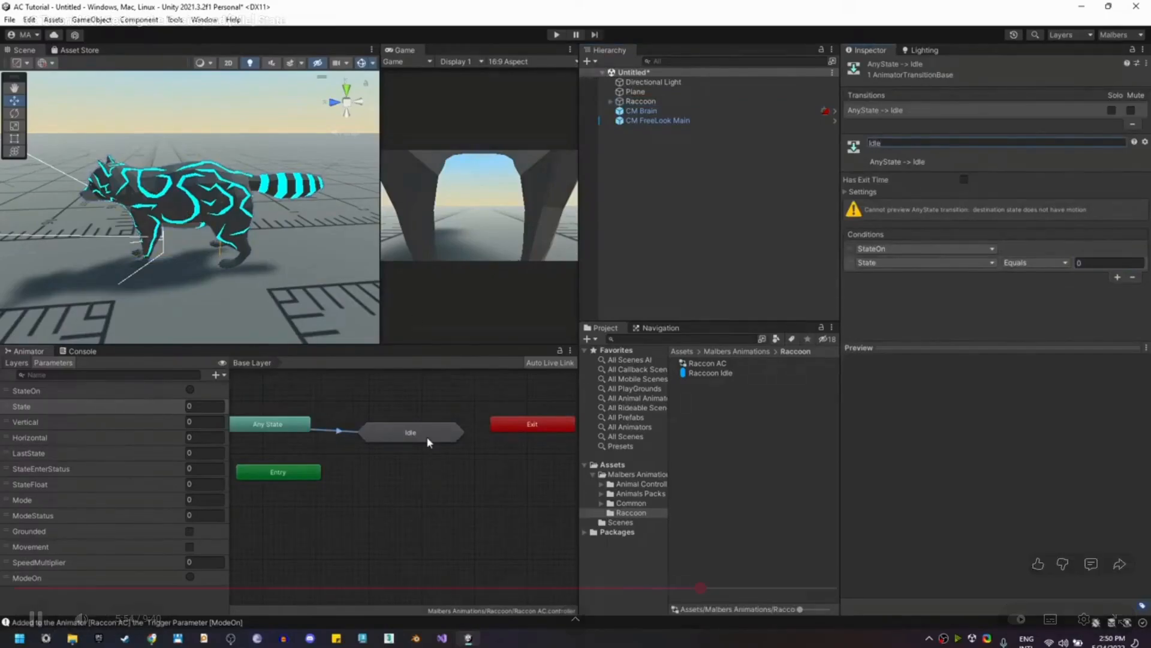
{"action": "key", "text": "space"}
Step: Return to Unity, open the Any State to Idle transition's name for editing, and enter the Idle sub-state machine
{"action": "key", "text": "alt+Tab"}
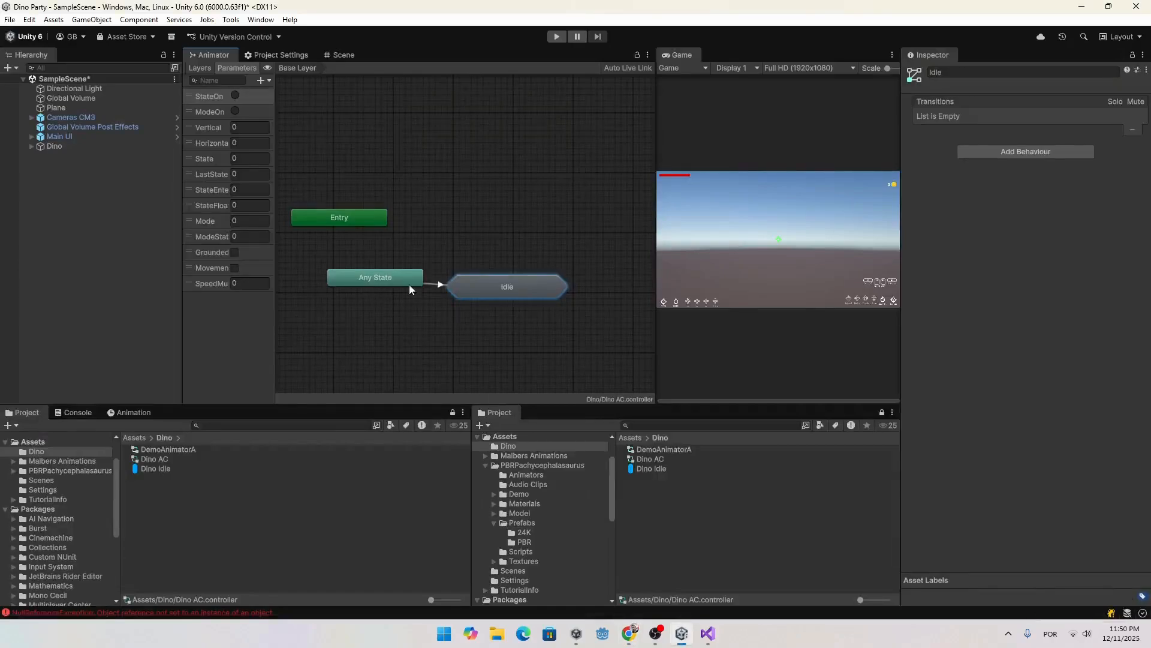
{"action": "left_click", "coordinate": [439, 285]}
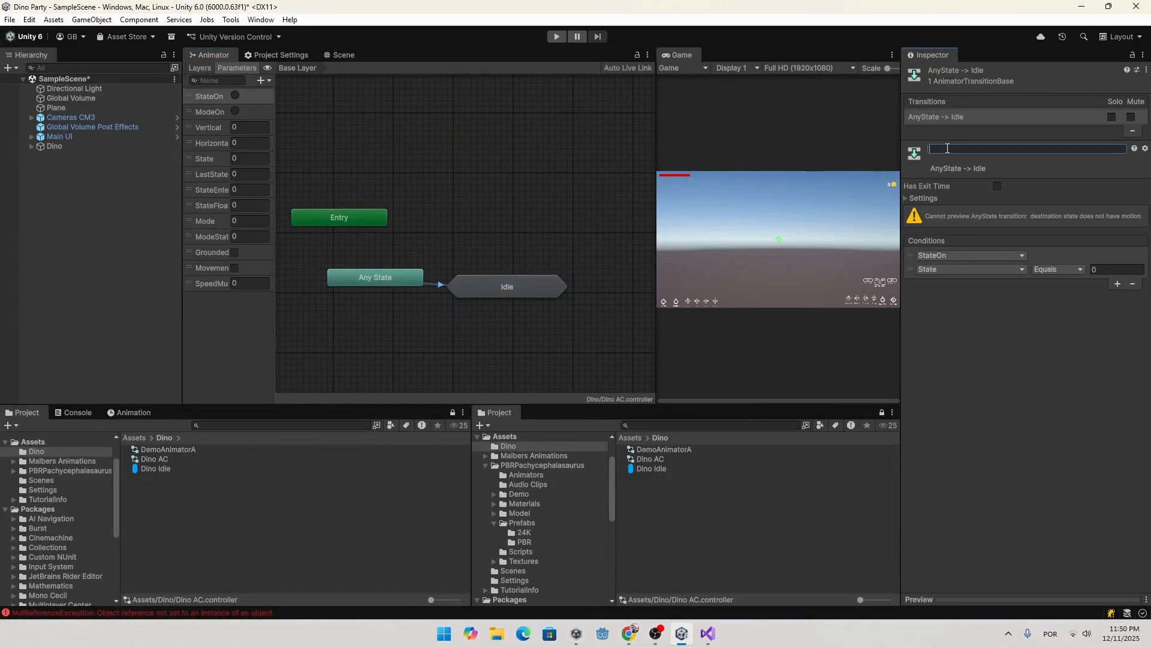
{"action": "left_click", "coordinate": [509, 284]}
{"action": "double_click", "coordinate": [508, 288]}
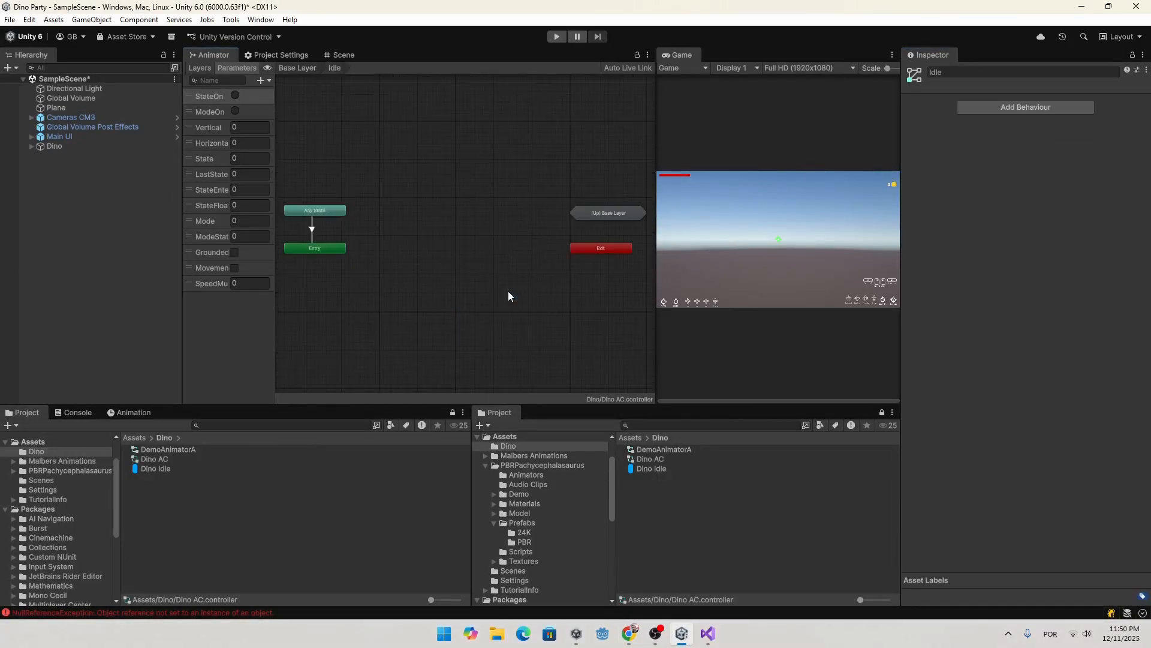
Step: Switch to Chrome and watch the tutorial add and play-test the idle animation, pausing at 6:35
{"action": "key", "text": "alt+Tab"}
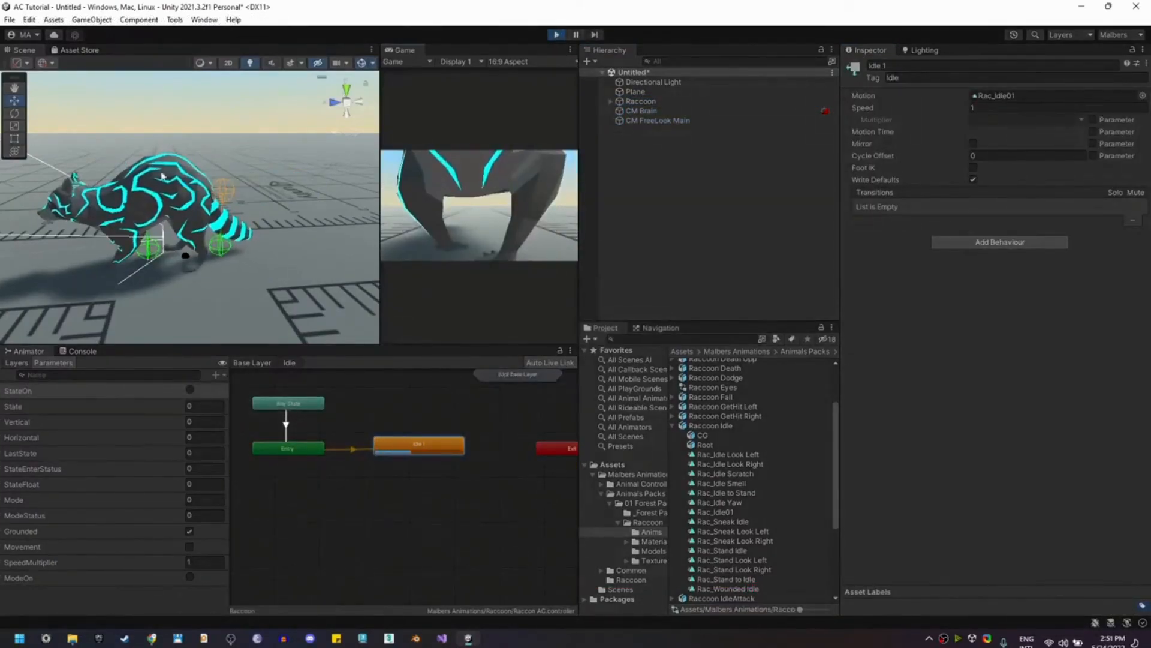
{"action": "left_click", "coordinate": [559, 354]}
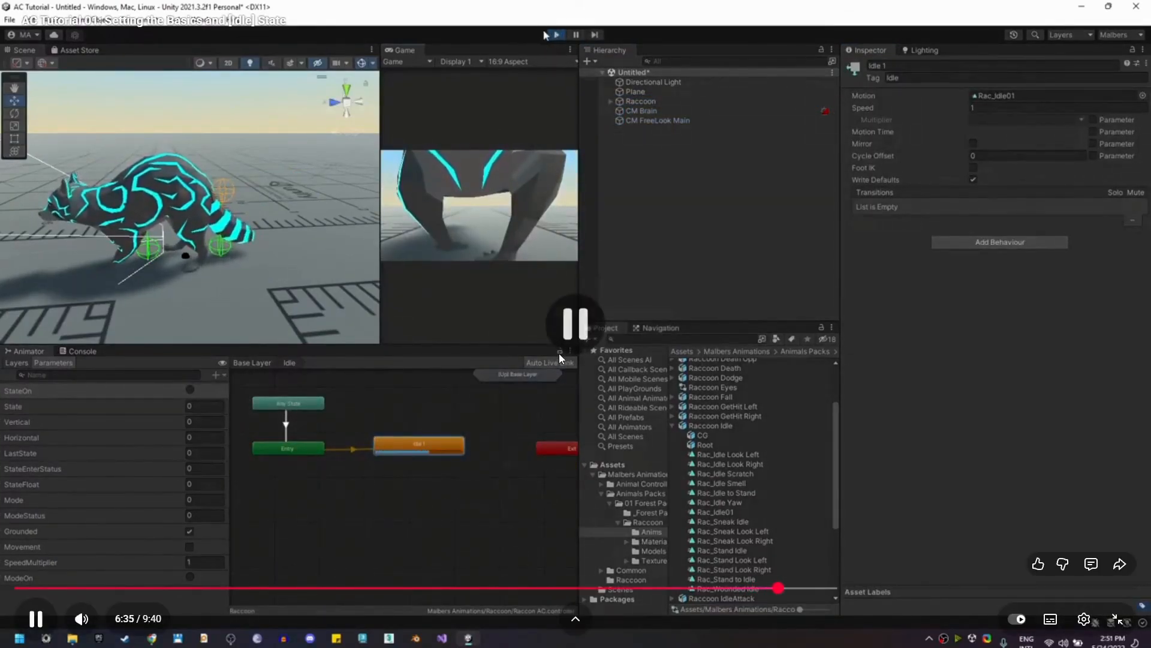
Step: Return to Unity, open DemoAnimatorA, and locate the motion clip used by its default Pachycephalasaurus_IdleA state in the project
{"action": "key", "text": "alt+Tab"}
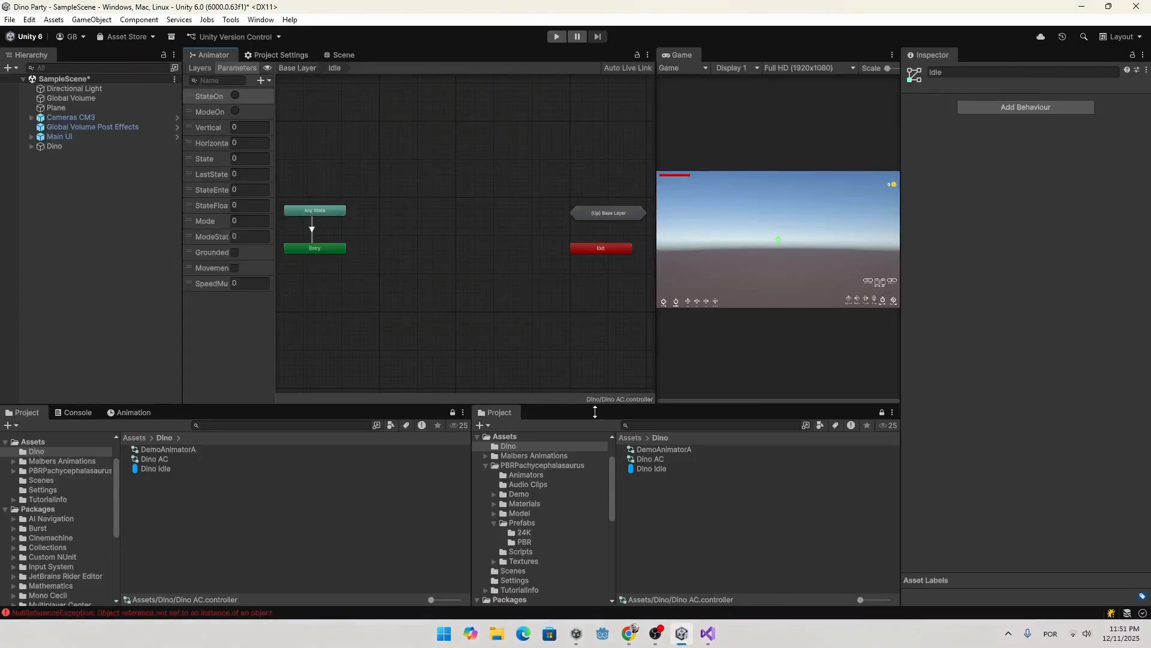
{"action": "left_click", "coordinate": [656, 462]}
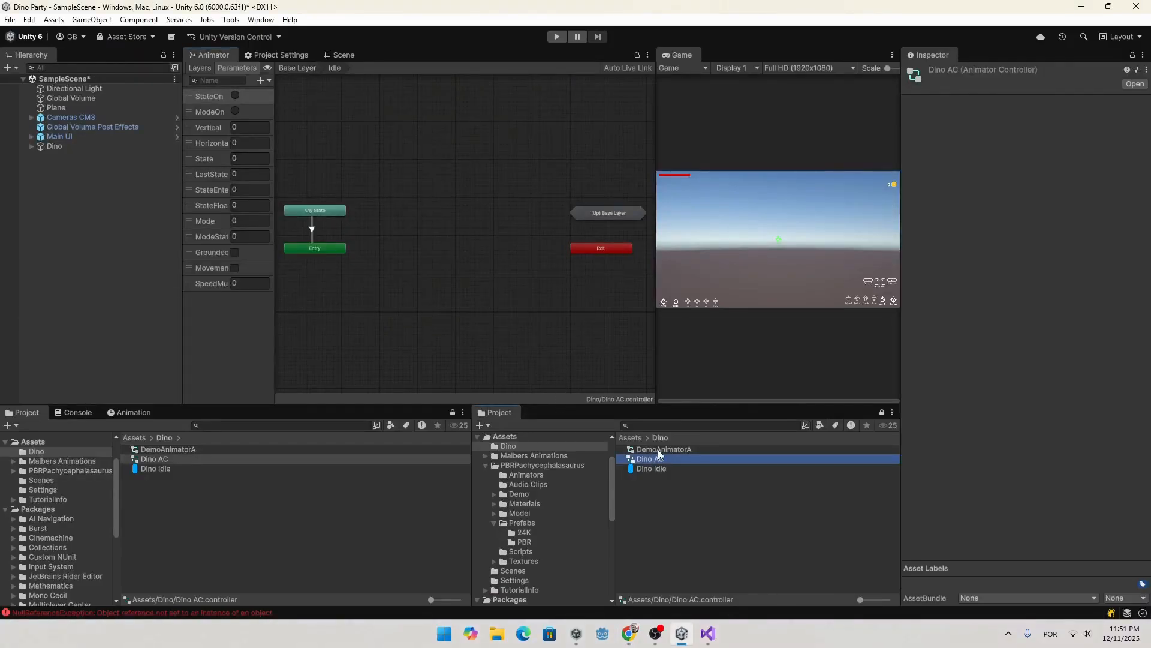
{"action": "left_click", "coordinate": [657, 450]}
{"action": "scroll", "coordinate": [440, 242], "scroll_direction": "up", "scroll_amount": 5}
{"action": "middle_click_drag", "start_coordinate": [444, 248], "coordinate": [578, 212]}
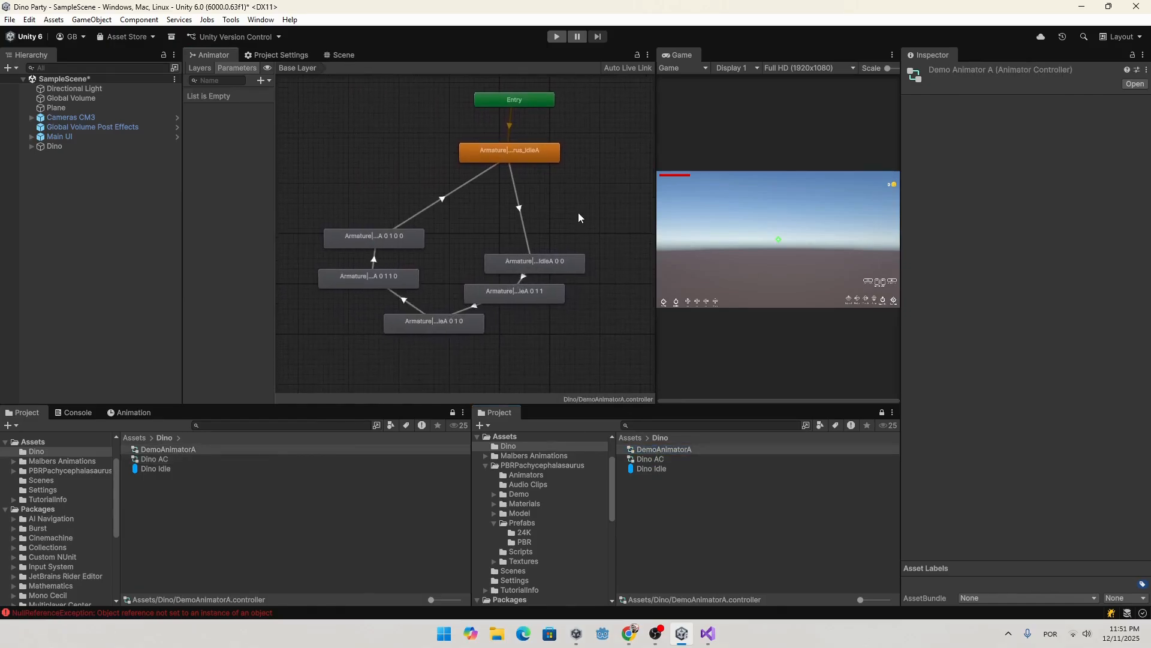
{"action": "left_click", "coordinate": [538, 153]}
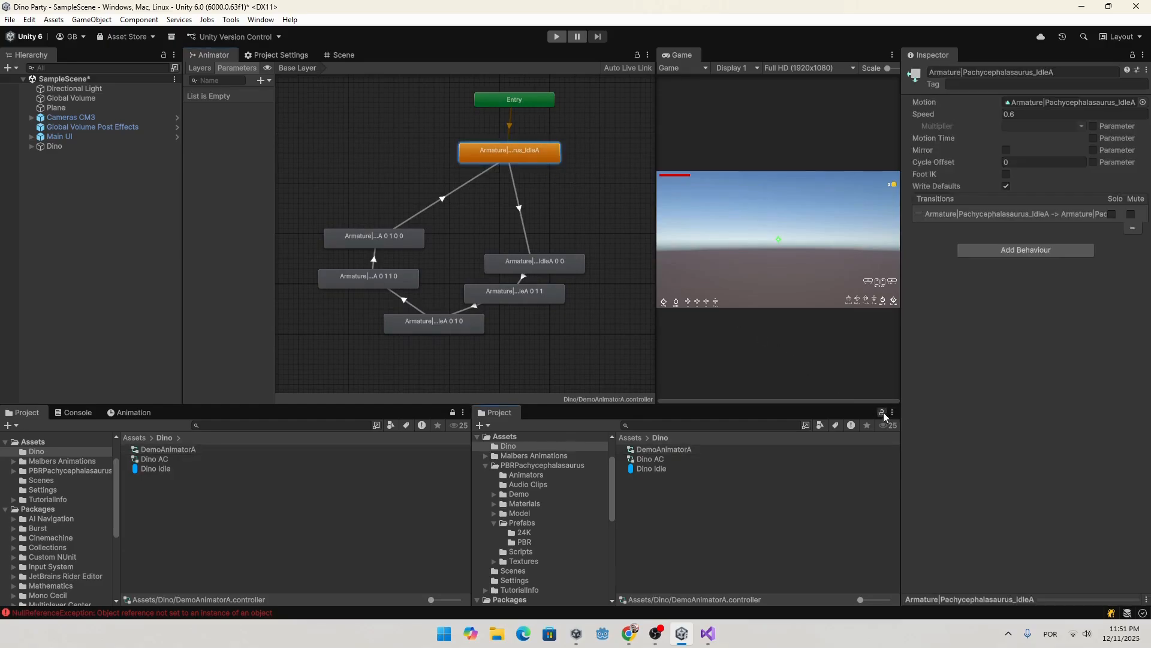
{"action": "left_click", "coordinate": [1070, 101]}
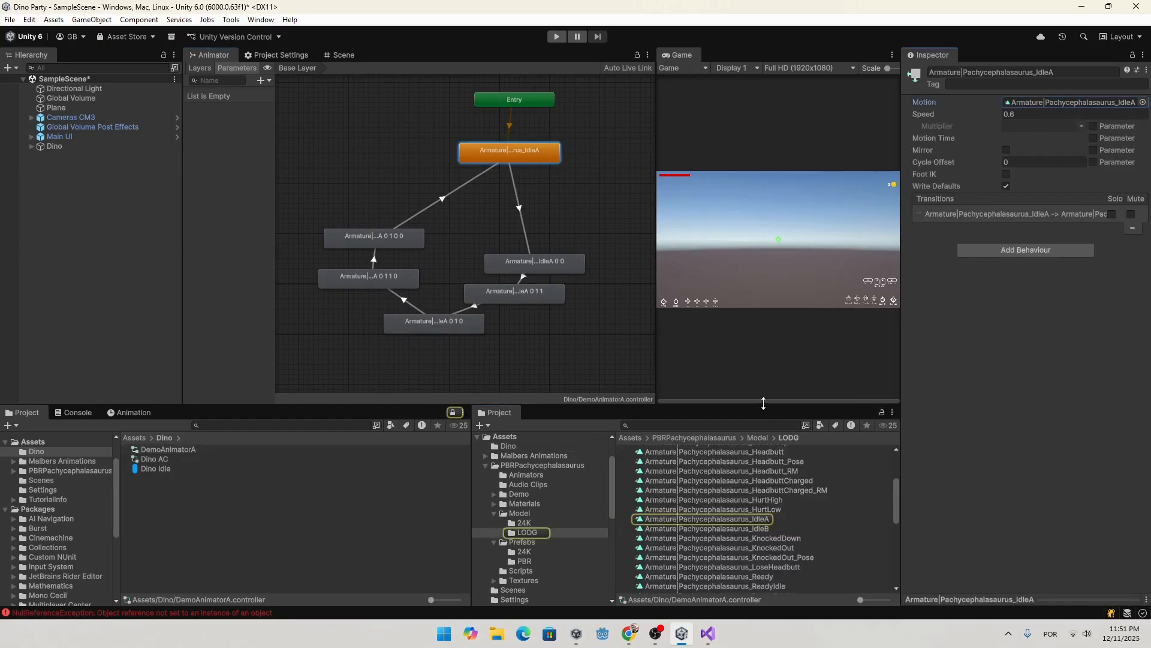
Step: Enlarge the Project area and play the Pachycephalasaurus_IdleA clip in the animation preview, viewing the dinosaur up close
{"action": "left_click_drag", "start_coordinate": [763, 403], "coordinate": [762, 321]}
{"action": "left_click", "coordinate": [750, 436]}
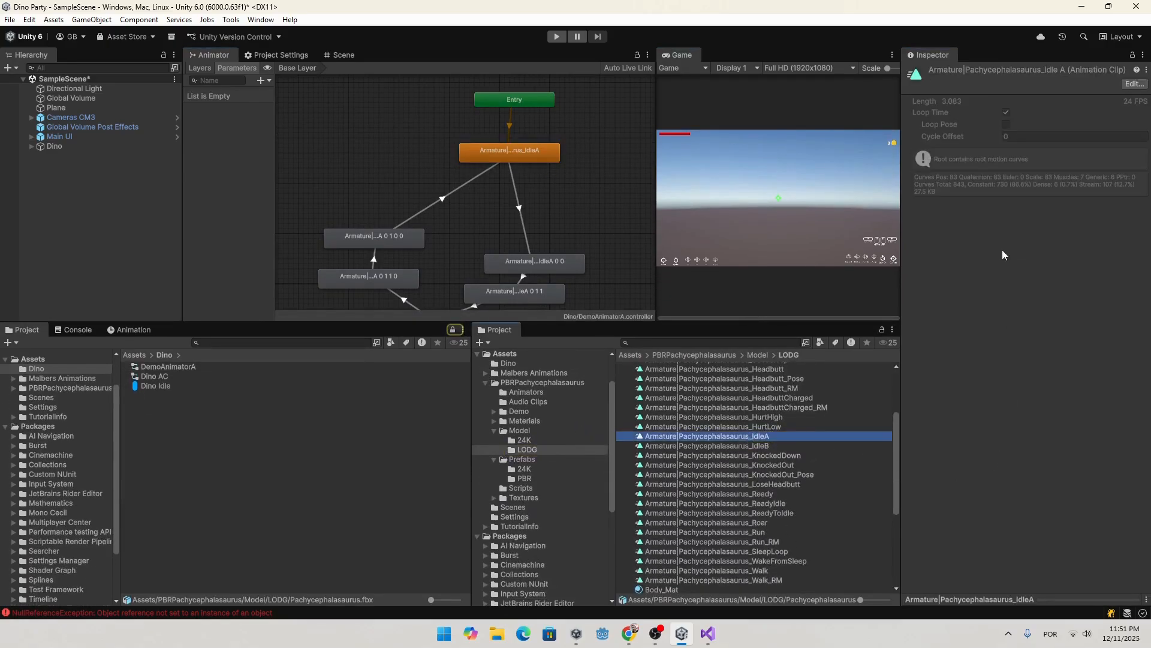
{"action": "left_click_drag", "start_coordinate": [997, 599], "coordinate": [976, 509]}
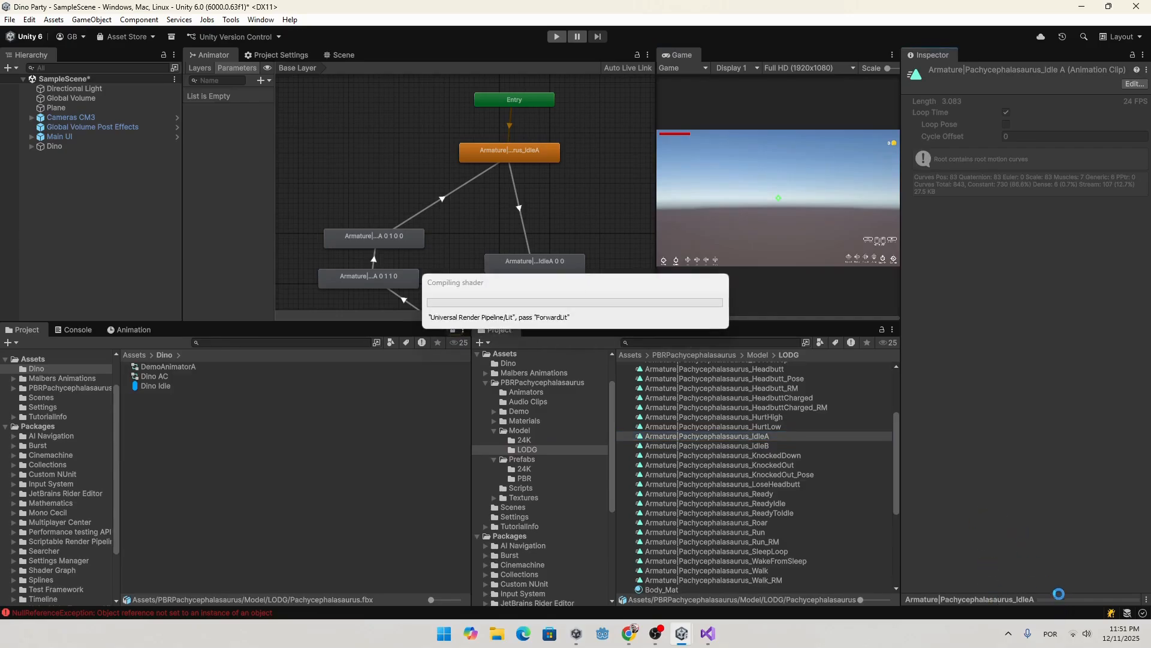
{"action": "left_click", "coordinate": [910, 345]}
{"action": "left_click_drag", "start_coordinate": [1039, 478], "coordinate": [953, 467]}
{"action": "scroll", "coordinate": [997, 501], "scroll_direction": "up", "scroll_amount": 6}
{"action": "left_click_drag", "start_coordinate": [1013, 524], "coordinate": [1055, 472]}
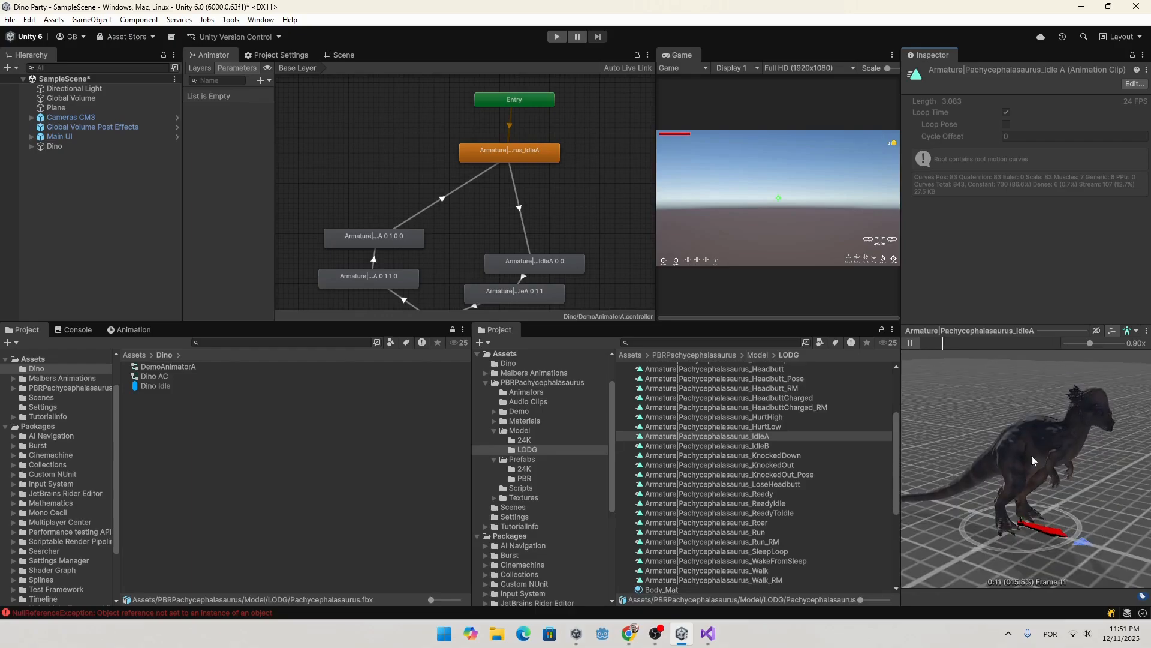
Step: Locate the Pachycephalasaurus_IdleA clip through DemoAnimatorA's default state, and reopen Dino AC while keeping the clip's LODG folder shown
{"action": "left_click", "coordinate": [159, 376]}
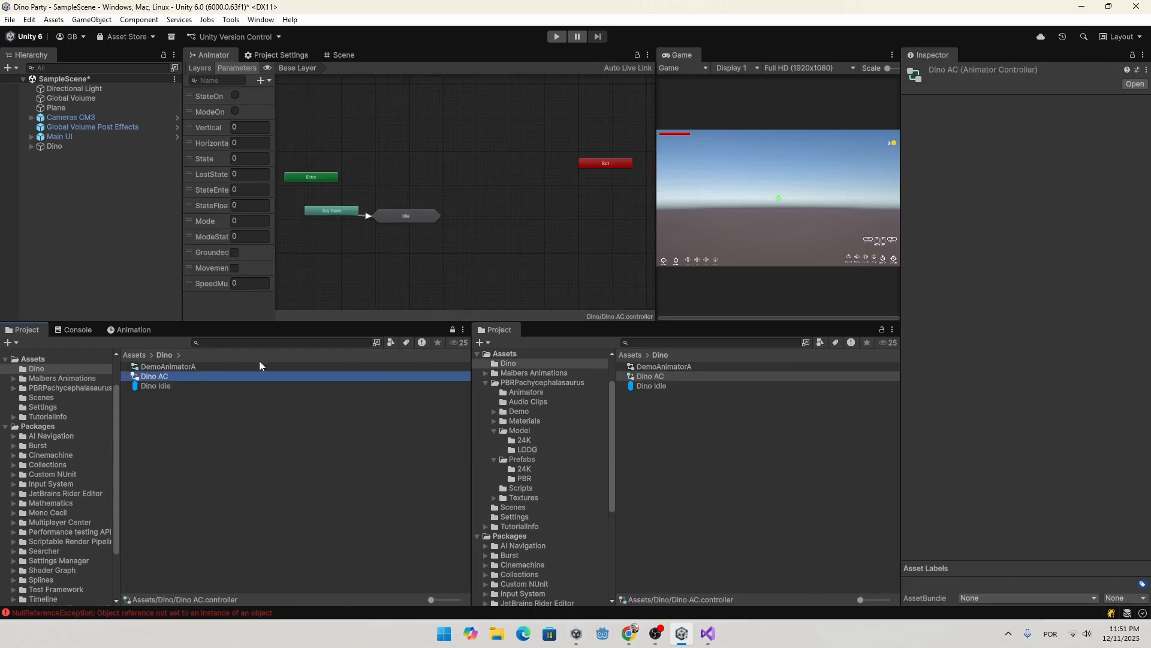
{"action": "double_click", "coordinate": [420, 218]}
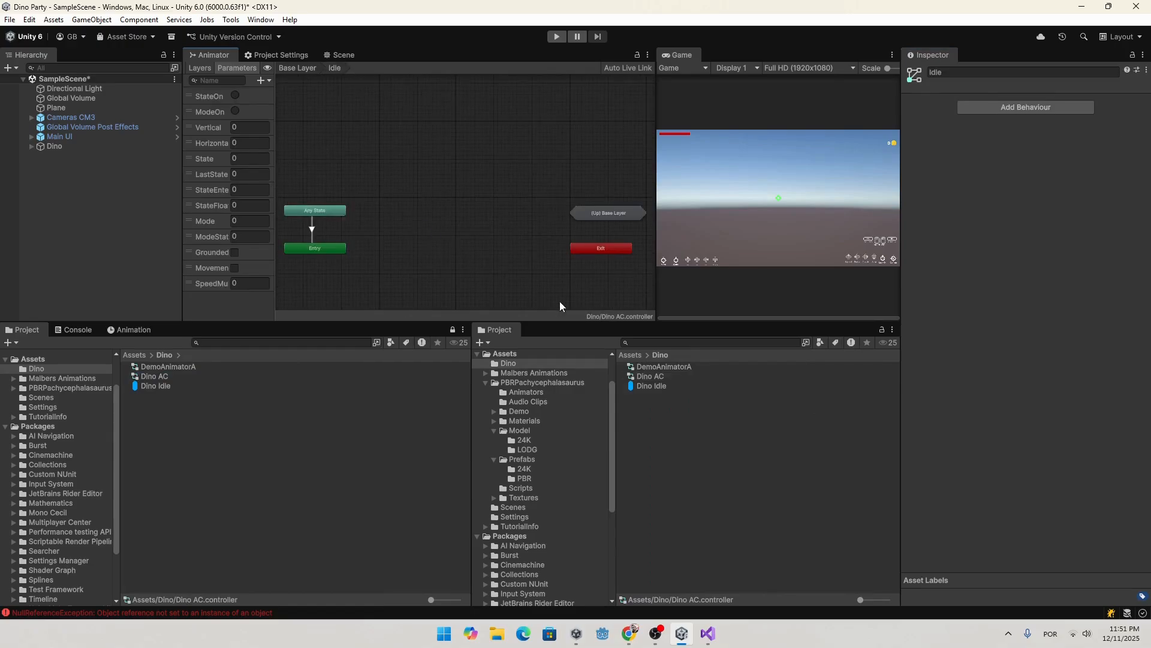
{"action": "left_click", "coordinate": [663, 367]}
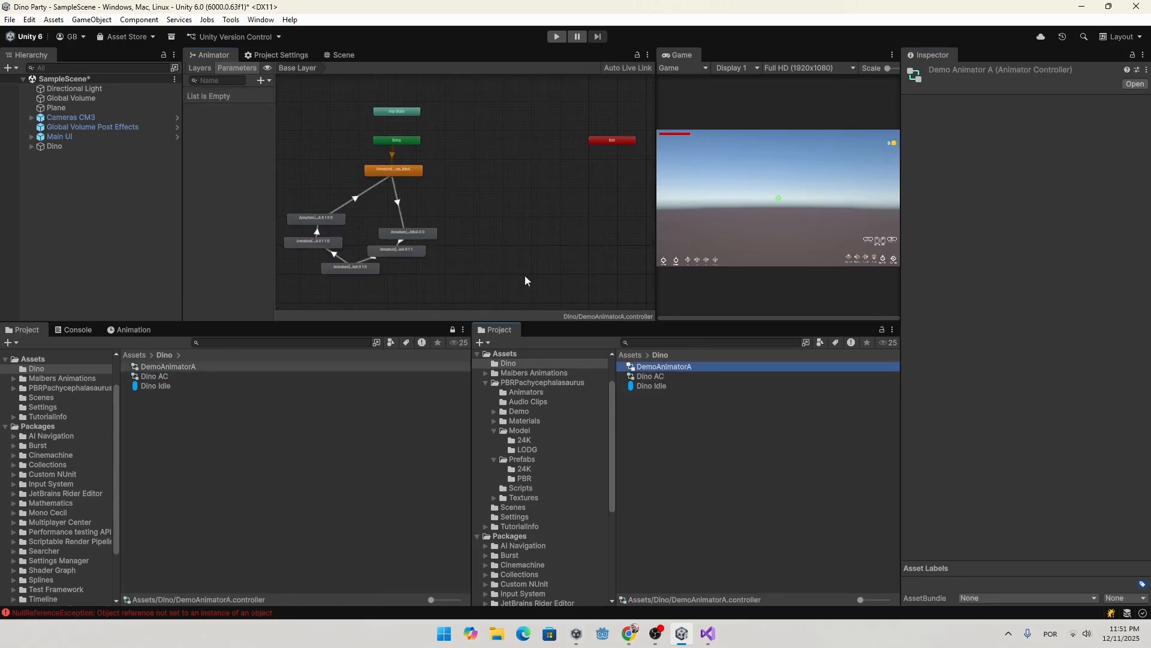
{"action": "left_click", "coordinate": [398, 175]}
{"action": "left_click", "coordinate": [1055, 102]}
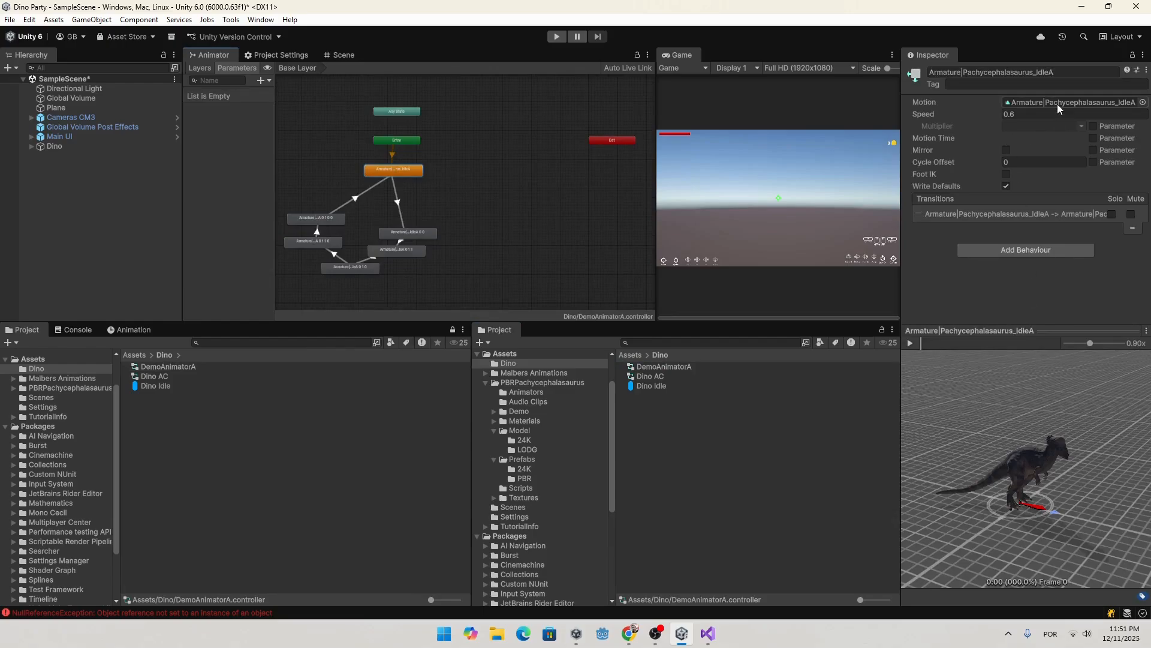
{"action": "left_click", "coordinate": [163, 378]}
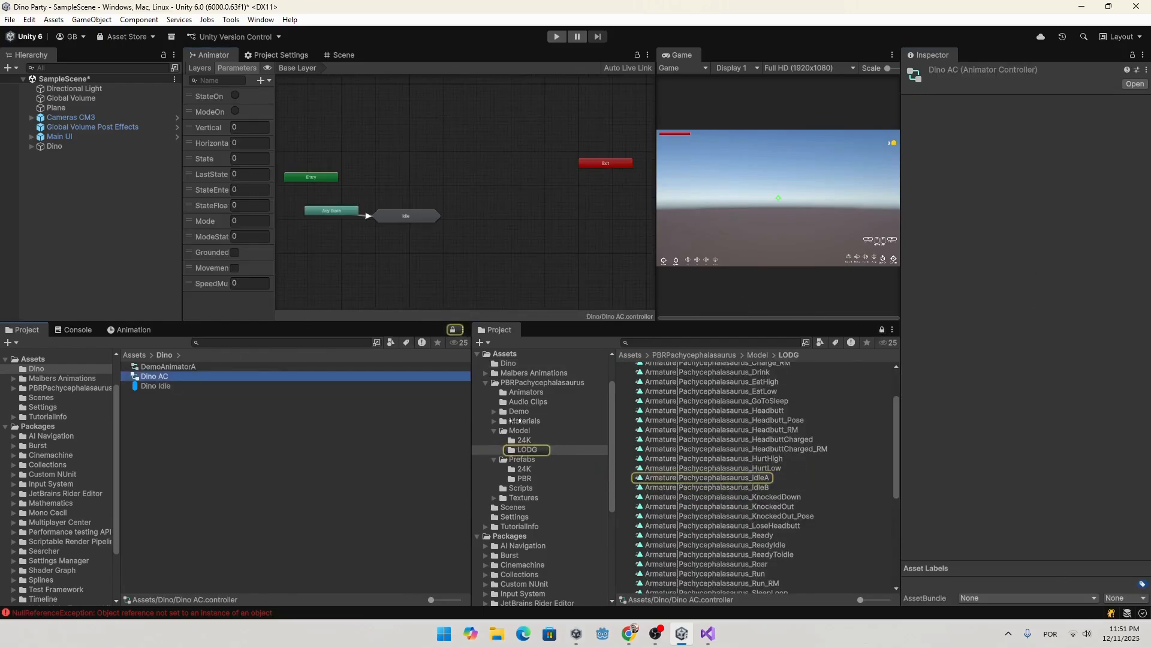
Step: Inside the Idle sub-state machine, add the Pachycephalasaurus_IdleA clip as a state tagged Idle and rename it Idle A
{"action": "double_click", "coordinate": [425, 214]}
{"action": "left_click_drag", "start_coordinate": [764, 479], "coordinate": [404, 242]}
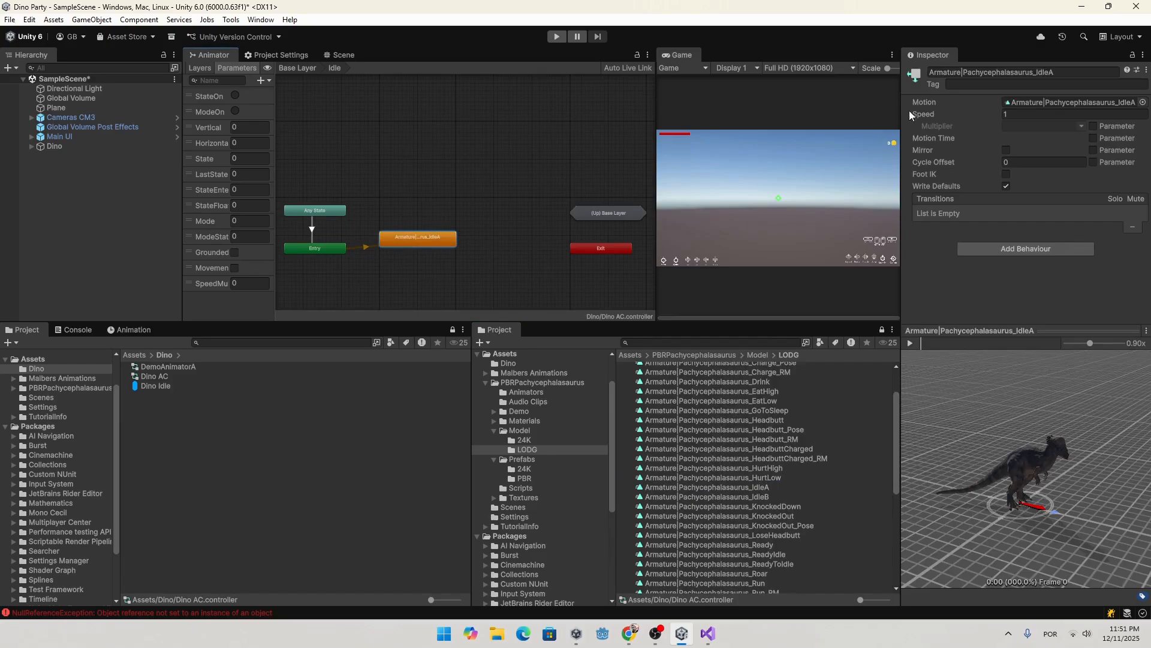
{"action": "type", "text": "Idle"}
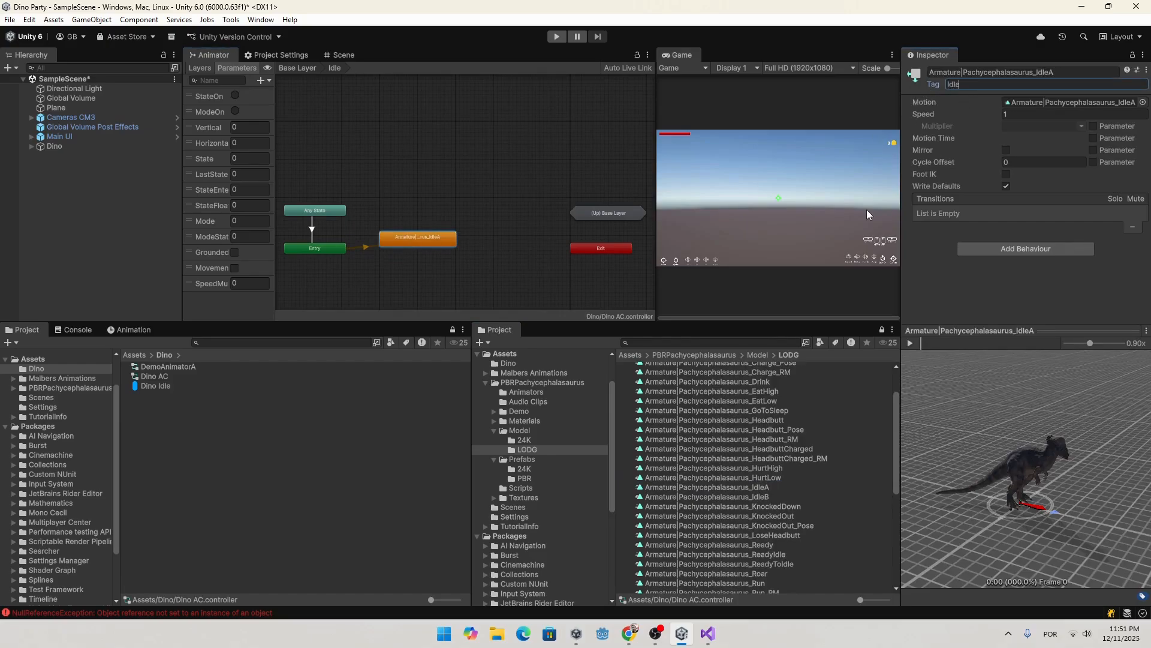
{"action": "key", "text": "Return"}
{"action": "left_click", "coordinate": [986, 72]}
{"action": "type", "text": "Idle A"}
{"action": "left_click", "coordinate": [397, 176]}
{"action": "mouse_move", "coordinate": [413, 235]}
{"action": "left_mouse_down"}
{"action": "mouse_move", "coordinate": [423, 250]}
{"action": "mouse_move", "coordinate": [432, 239]}
{"action": "left_mouse_up"}
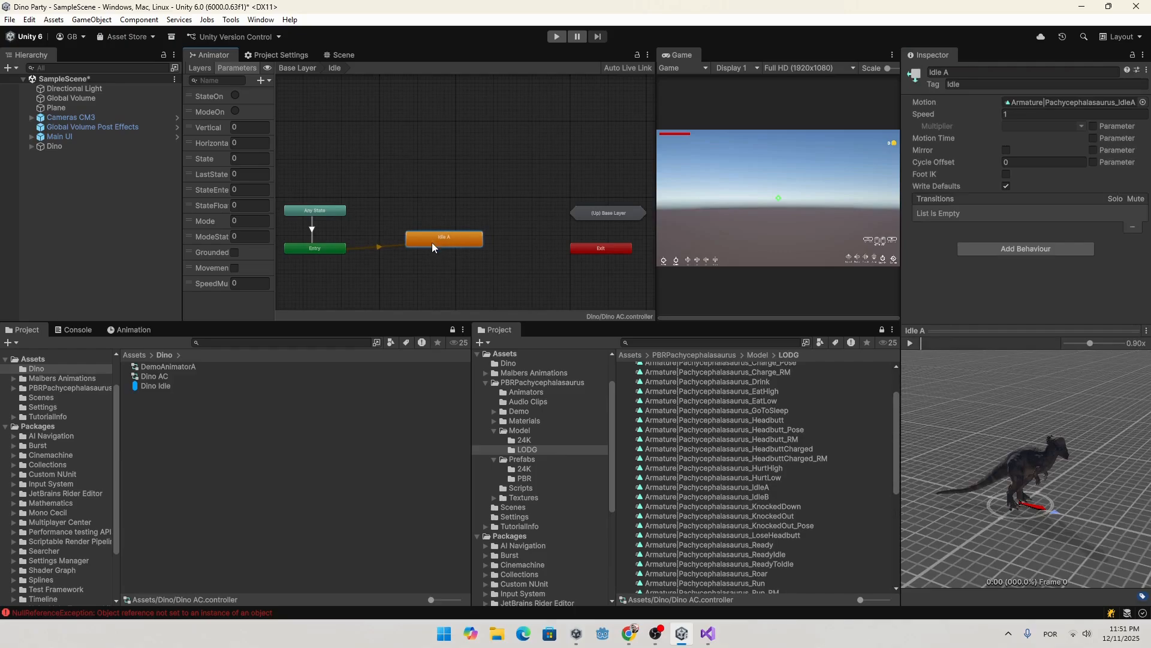
Step: Play-test the scene and orbit around the dinosaur in the Scene view to check its idle animation, and stop playing
{"action": "left_click", "coordinate": [560, 37]}
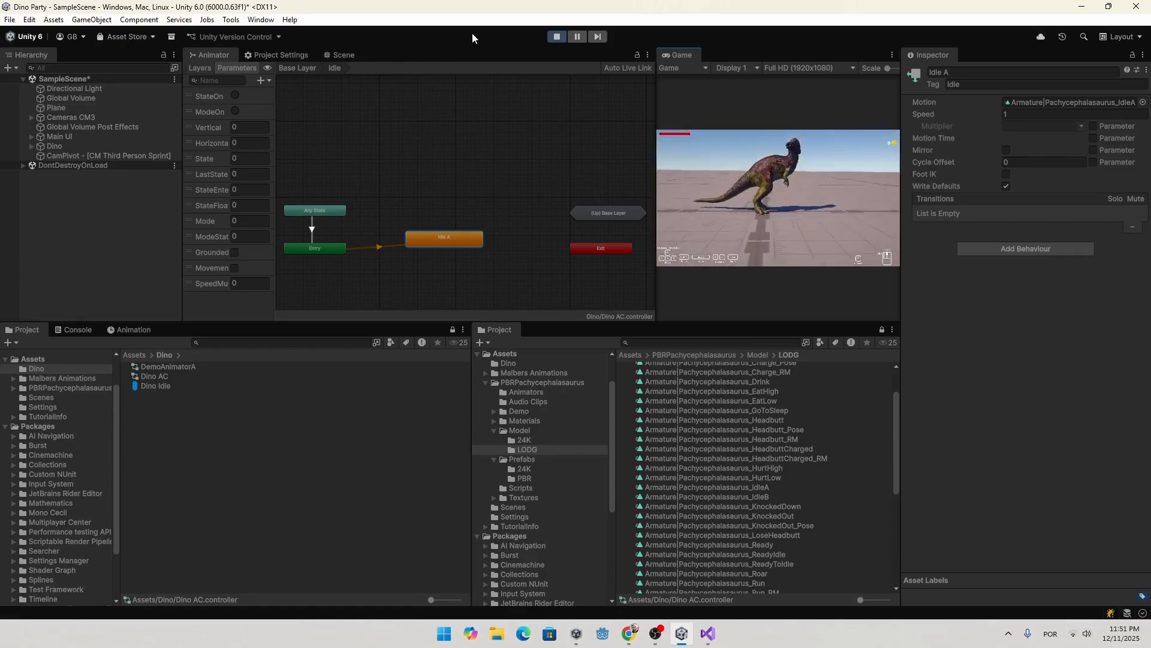
{"action": "left_click", "coordinate": [339, 54]}
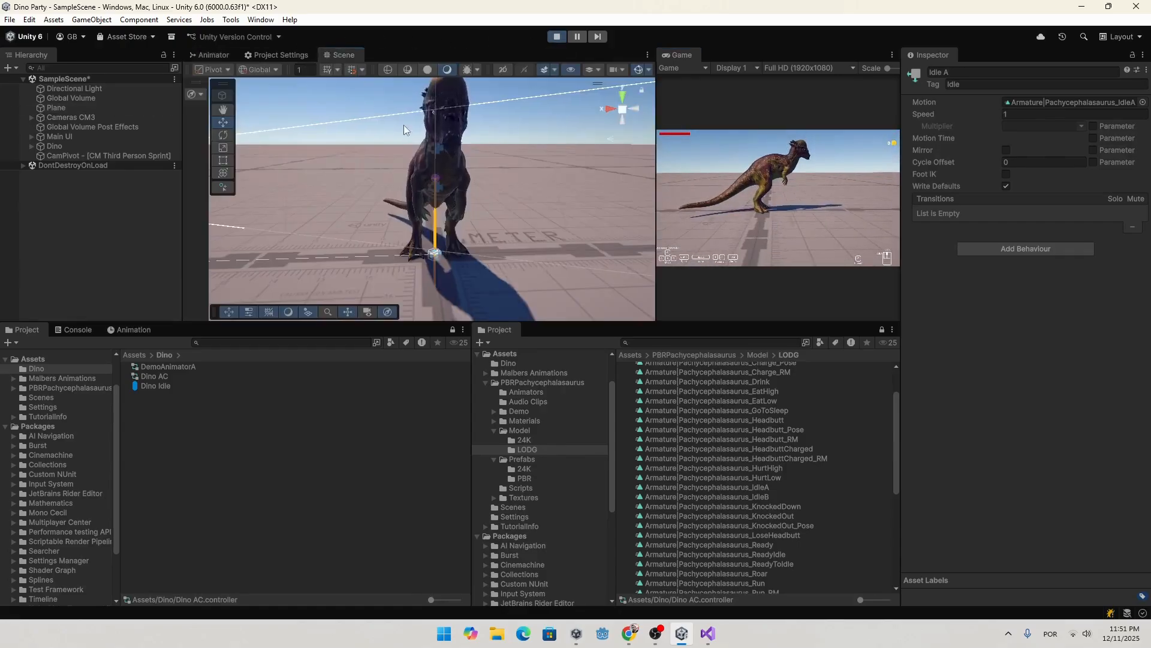
{"action": "left_click_drag", "start_coordinate": [324, 180], "coordinate": [384, 180], "text": "alt"}
{"action": "left_click", "coordinate": [557, 37]}
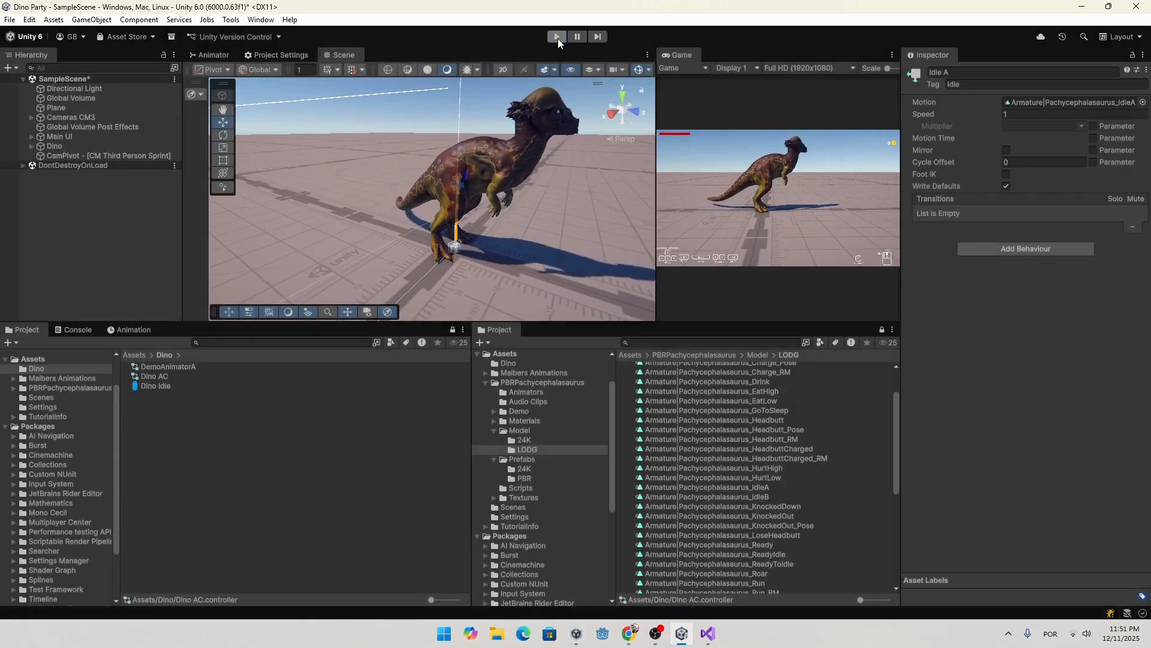
{"action": "left_click", "coordinate": [558, 38]}
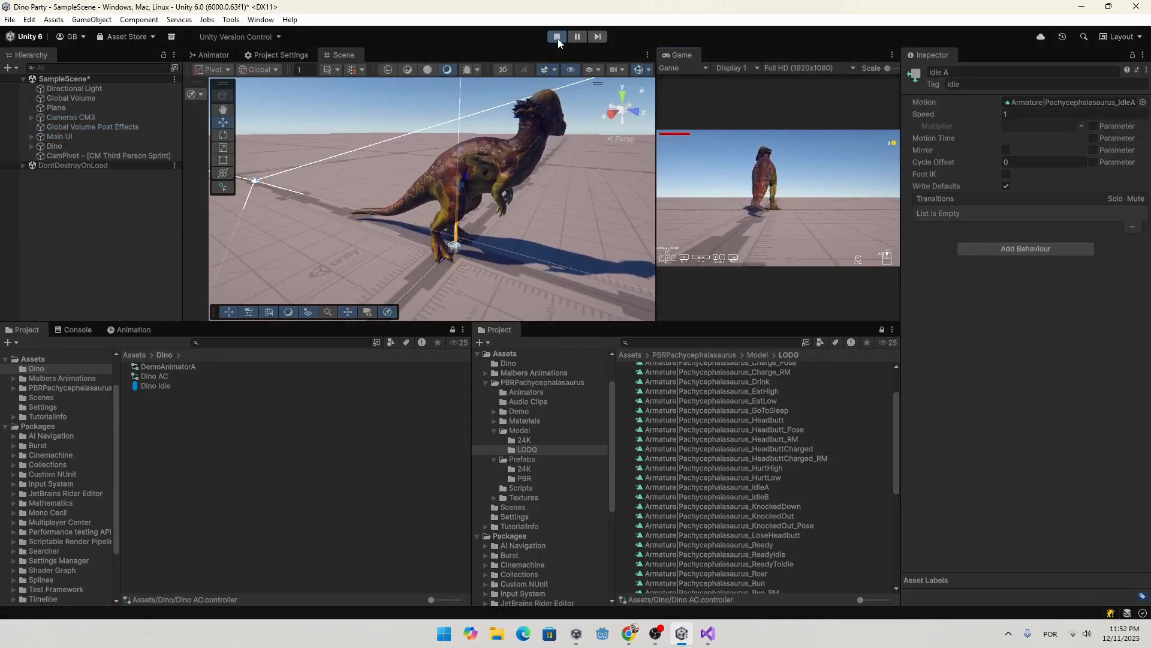
{"action": "left_click", "coordinate": [558, 39]}
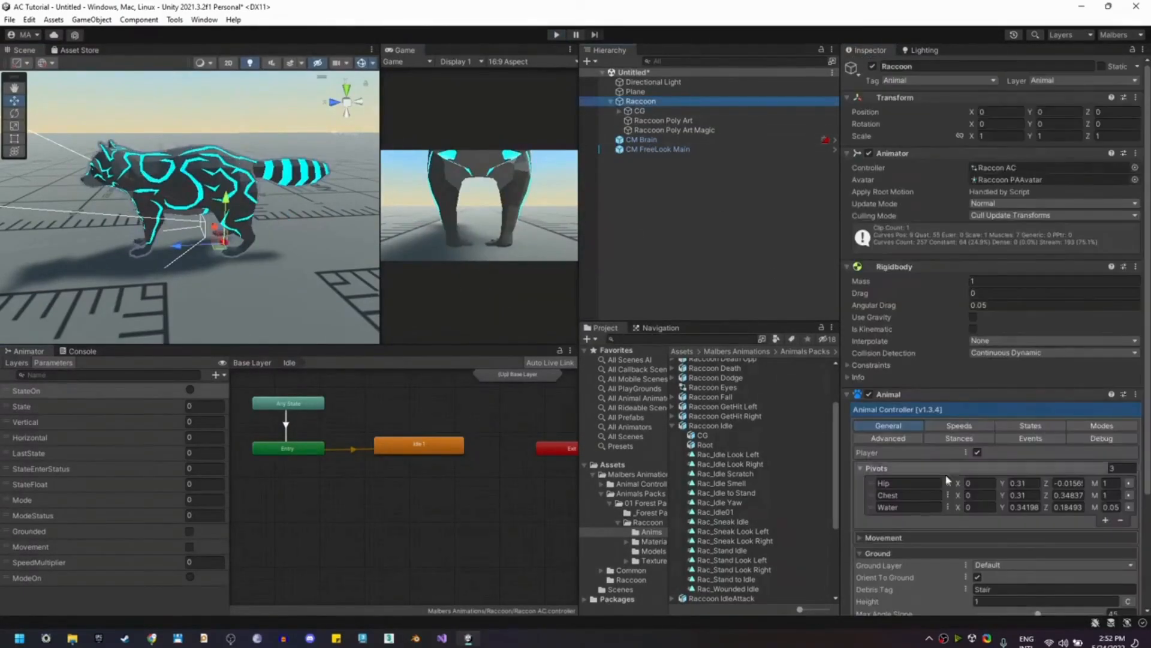
Step: Switch to Chrome and watch the tutorial connect the idle state to Entry and Exit and show the optional animator parameters, pausing at 7:46
{"action": "scroll", "coordinate": [941, 521], "scroll_direction": "down", "scroll_amount": 2}
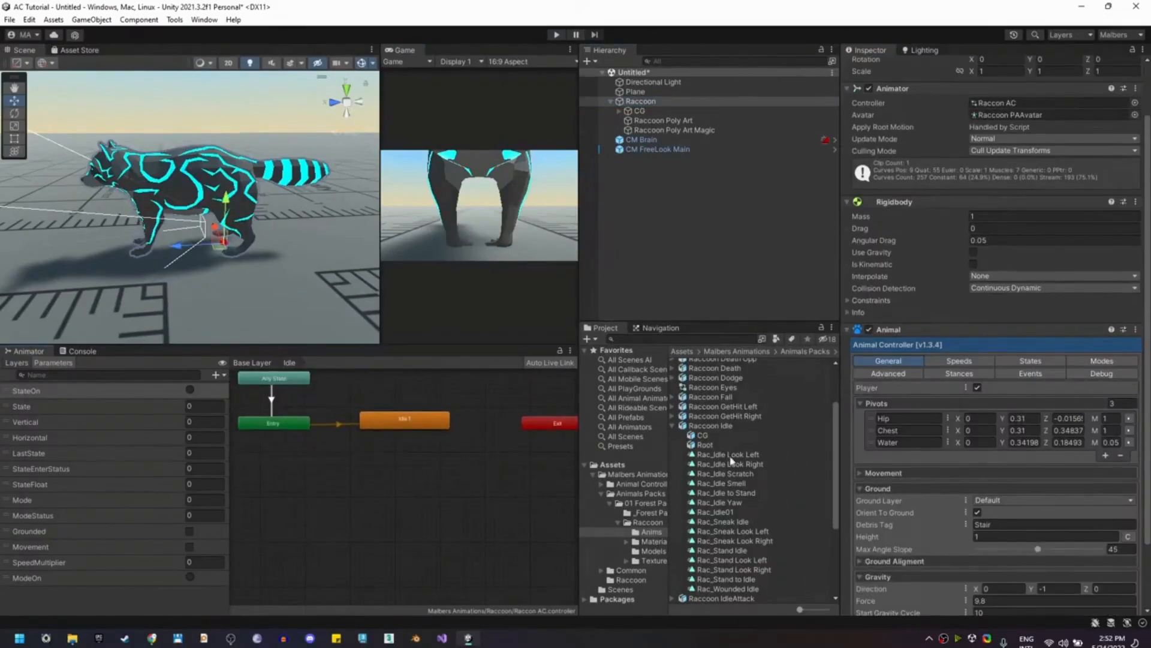
{"action": "left_click", "coordinate": [711, 425]}
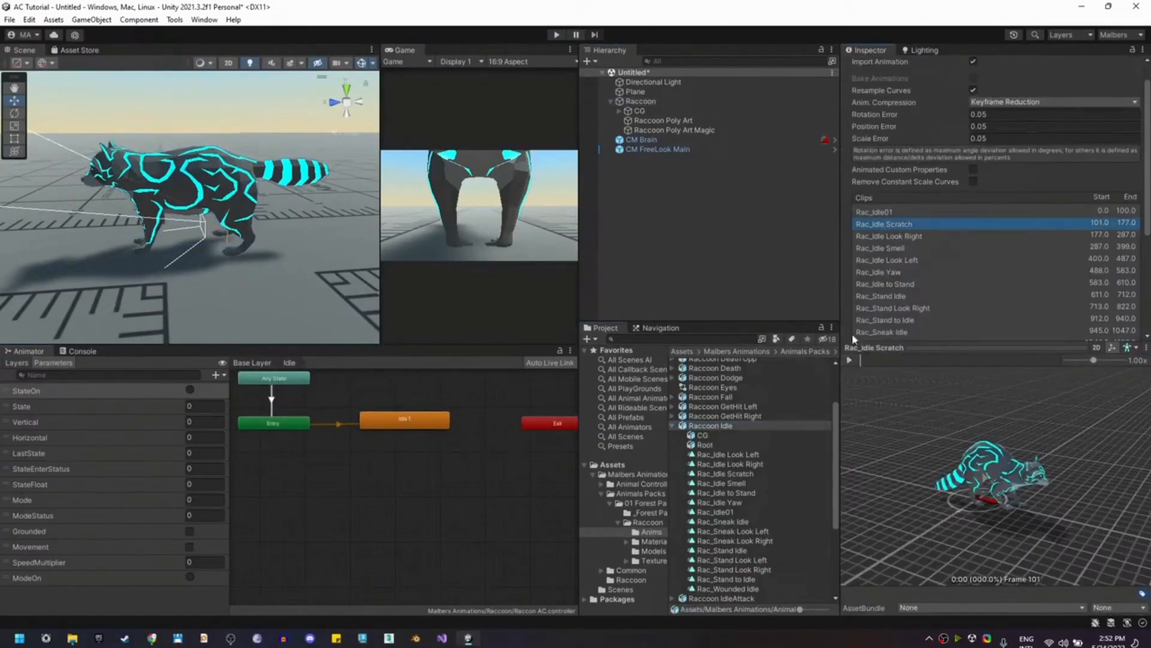
{"action": "left_click", "coordinate": [886, 237]}
{"action": "left_click", "coordinate": [892, 249]}
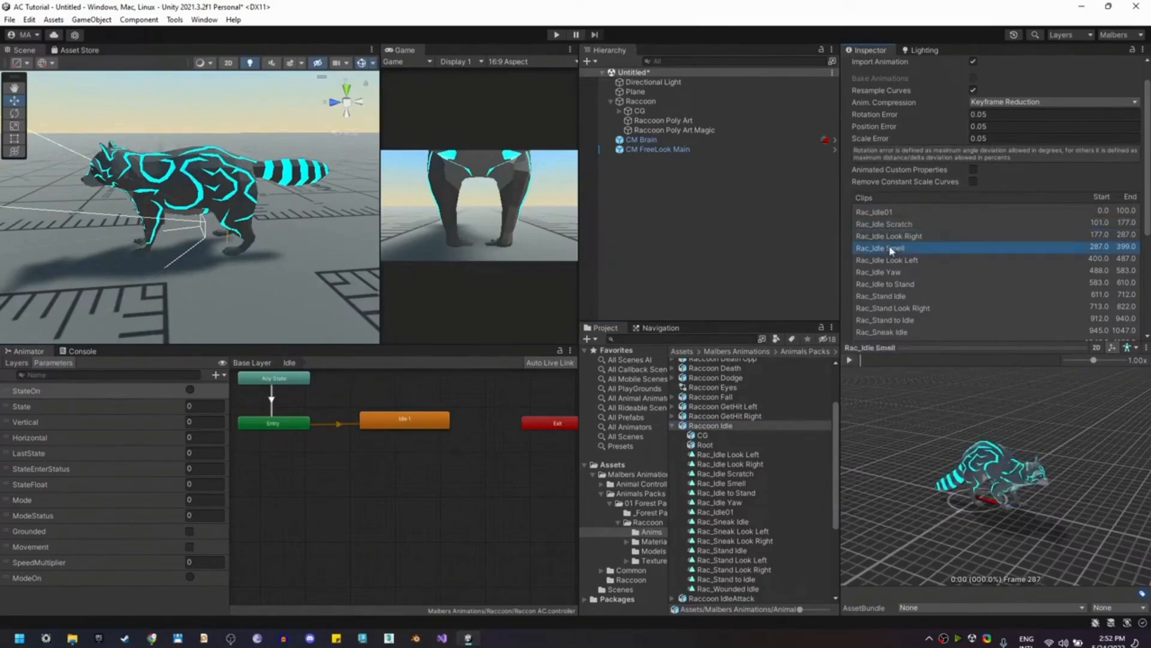
{"action": "left_click", "coordinate": [891, 260]}
{"action": "left_click", "coordinate": [436, 429]}
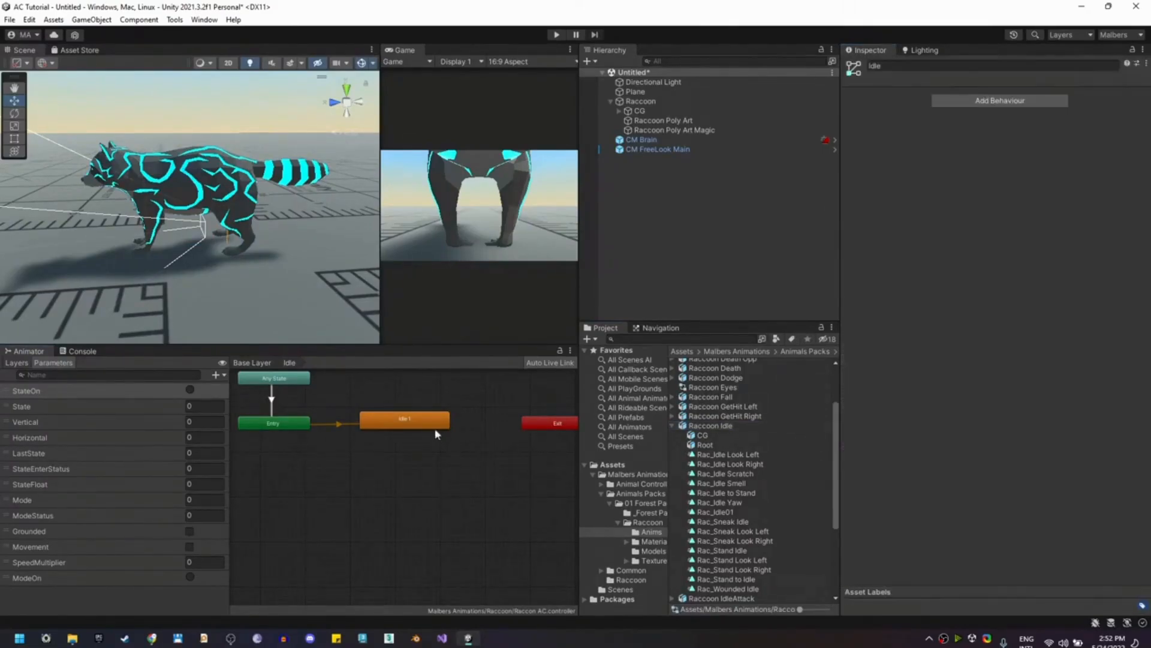
{"action": "scroll", "coordinate": [448, 468], "scroll_direction": "up", "scroll_amount": 2}
{"action": "middle_click_drag", "start_coordinate": [431, 476], "coordinate": [414, 510]}
{"action": "right_click", "coordinate": [399, 453]}
{"action": "left_click", "coordinate": [424, 460]}
{"action": "left_click", "coordinate": [518, 461]}
{"action": "left_click", "coordinate": [479, 456]}
{"action": "left_click_drag", "start_coordinate": [523, 457], "coordinate": [493, 458]}
{"action": "left_click", "coordinate": [471, 457]}
{"action": "left_click", "coordinate": [846, 192]}
{"action": "middle_click_drag", "start_coordinate": [394, 498], "coordinate": [444, 505]}
{"action": "left_click", "coordinate": [398, 432]}
{"action": "middle_click_drag", "start_coordinate": [361, 481], "coordinate": [356, 456]}
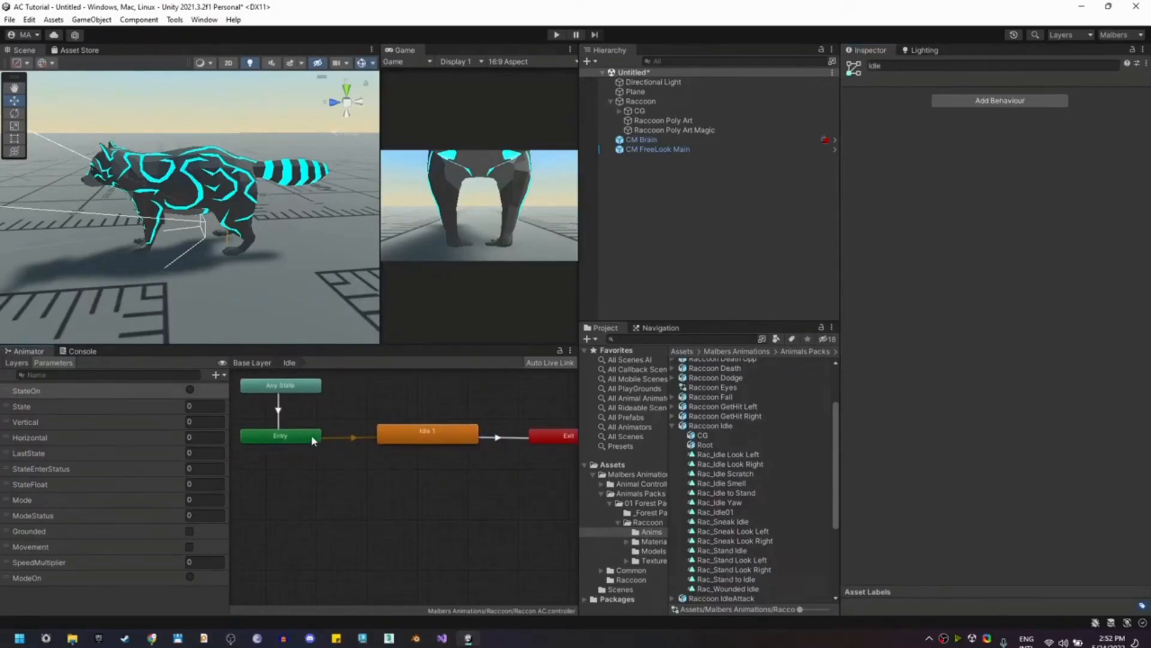
{"action": "right_click", "coordinate": [312, 441]}
{"action": "left_click", "coordinate": [337, 448]}
{"action": "left_click", "coordinate": [429, 437]}
{"action": "left_click", "coordinate": [354, 438]}
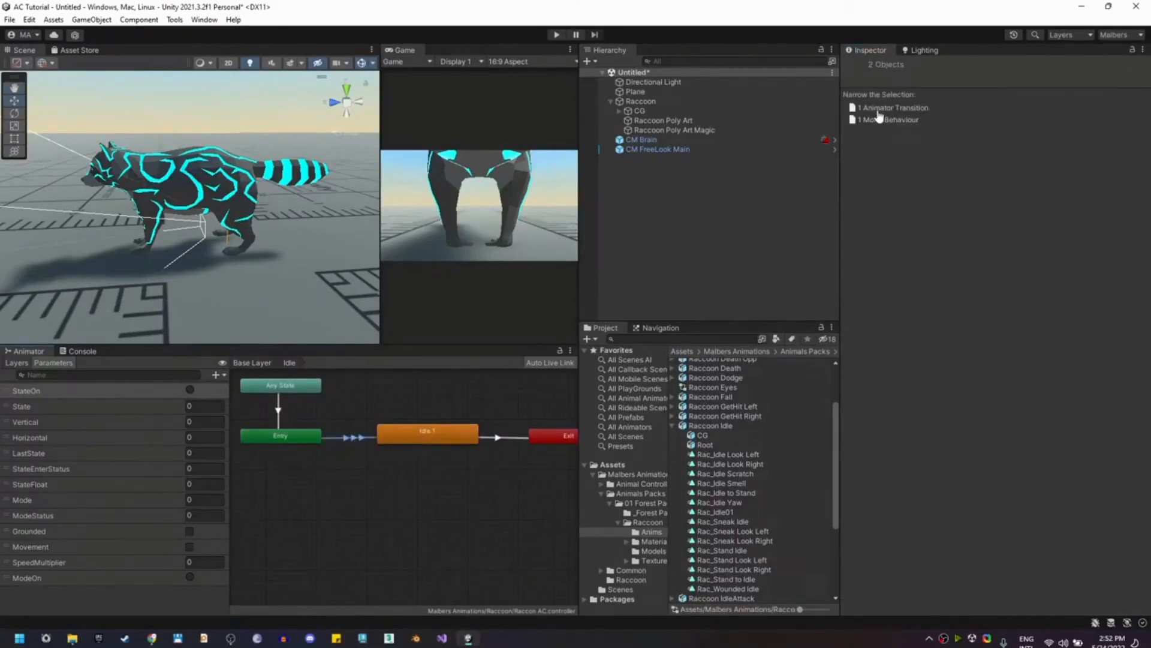
{"action": "left_click", "coordinate": [878, 112]}
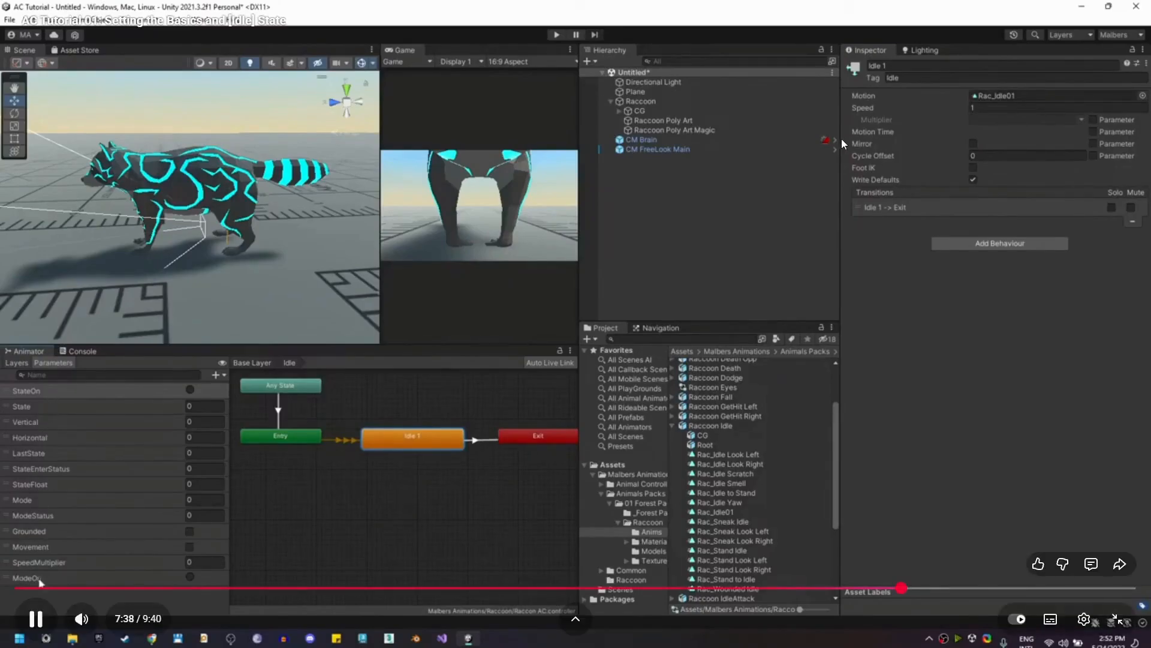
{"action": "left_click", "coordinate": [642, 102]}
{"action": "scroll", "coordinate": [954, 500], "scroll_direction": "down", "scroll_amount": 4}
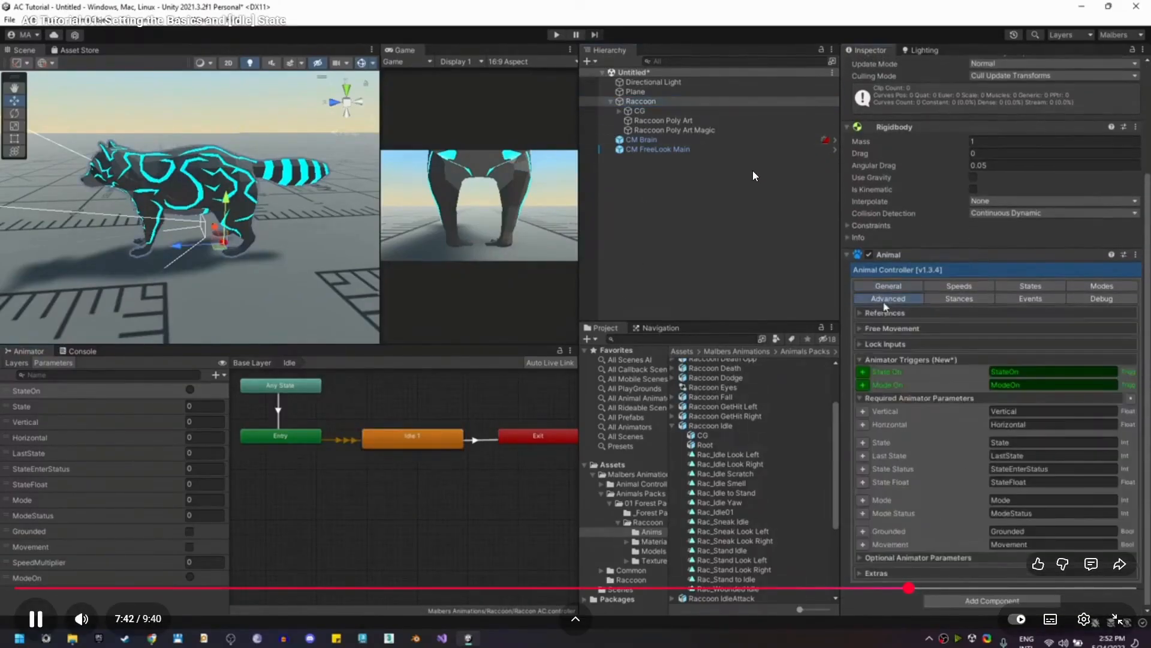
{"action": "key", "text": "space"}
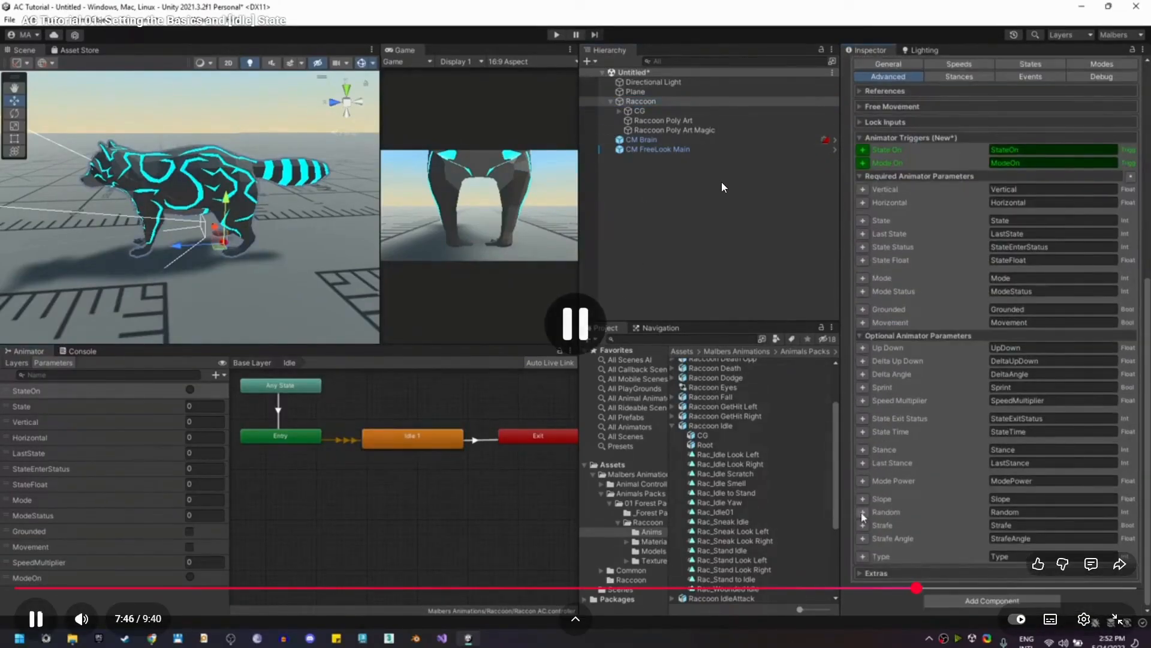
Step: Return to Unity and create transitions from Idle A to Exit and from Entry to Idle A
{"action": "key", "text": "alt+Tab"}
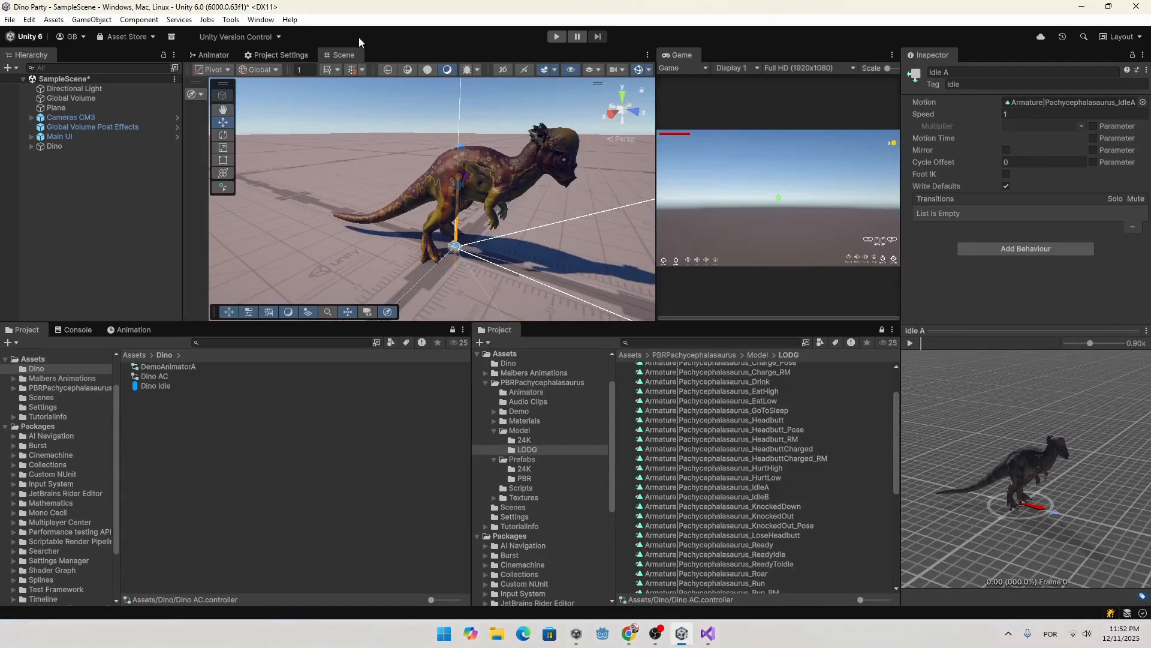
{"action": "left_click", "coordinate": [214, 55]}
{"action": "right_click", "coordinate": [469, 243]}
{"action": "left_click", "coordinate": [489, 249]}
{"action": "left_click", "coordinate": [597, 247]}
{"action": "left_click", "coordinate": [329, 246]}
{"action": "right_click", "coordinate": [329, 246]}
{"action": "left_click", "coordinate": [363, 250]}
{"action": "left_click", "coordinate": [454, 243]}
{"action": "left_click", "coordinate": [961, 133]}
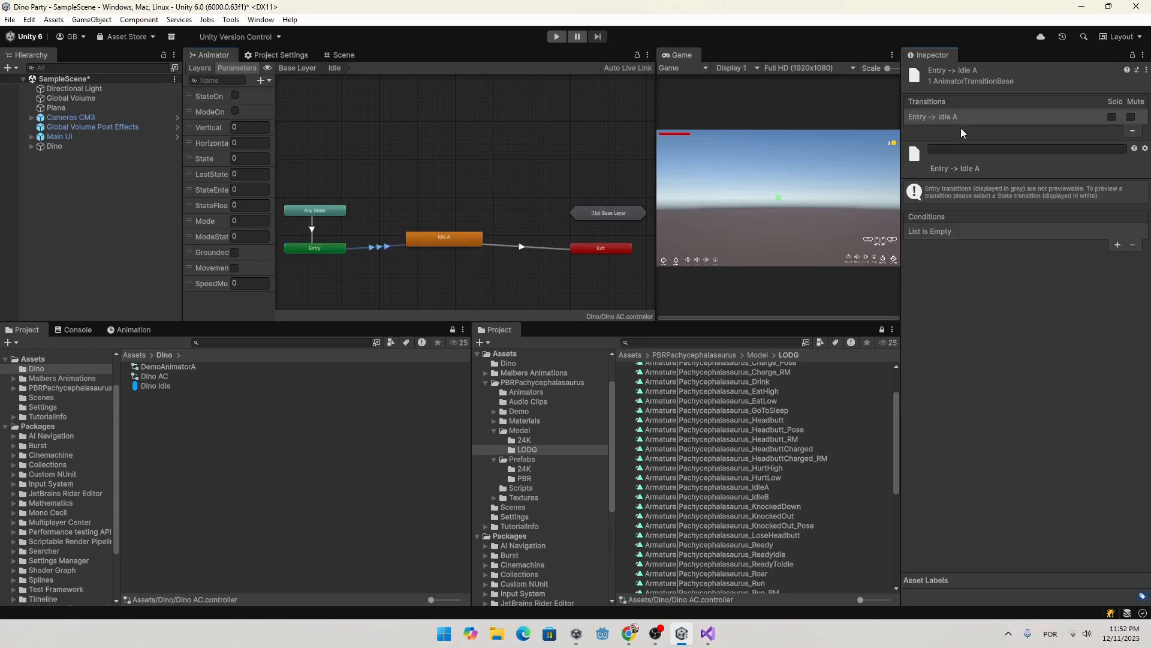
Step: Add the optional Random parameter to the Dino AC animator from Dino's advanced Animal Controller settings
{"action": "left_click", "coordinate": [54, 146]}
{"action": "left_click", "coordinate": [954, 341]}
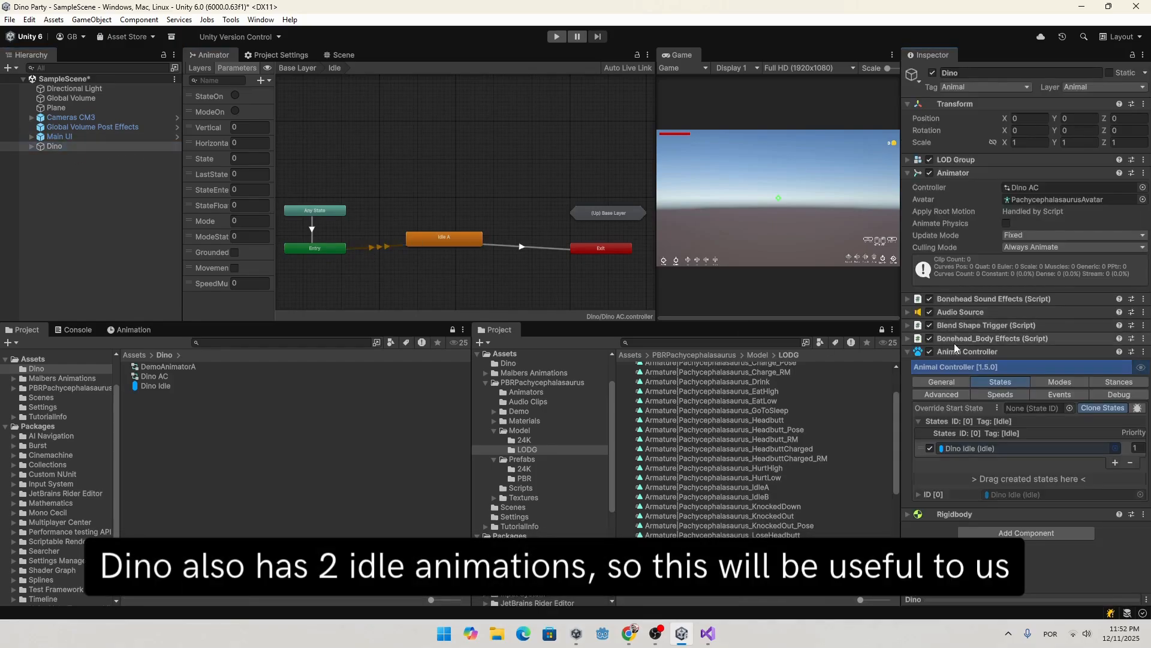
{"action": "left_click", "coordinate": [948, 396]}
{"action": "scroll", "coordinate": [968, 454], "scroll_direction": "down", "scroll_amount": 4}
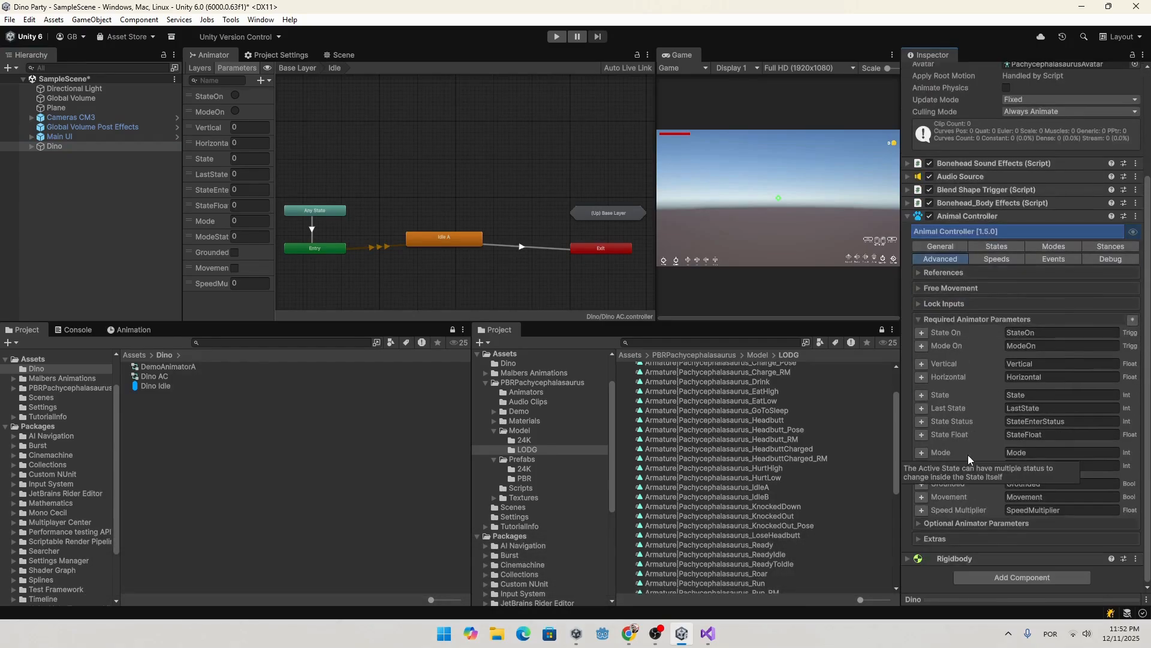
{"action": "left_click", "coordinate": [959, 522]}
{"action": "scroll", "coordinate": [958, 519], "scroll_direction": "down", "scroll_amount": 5}
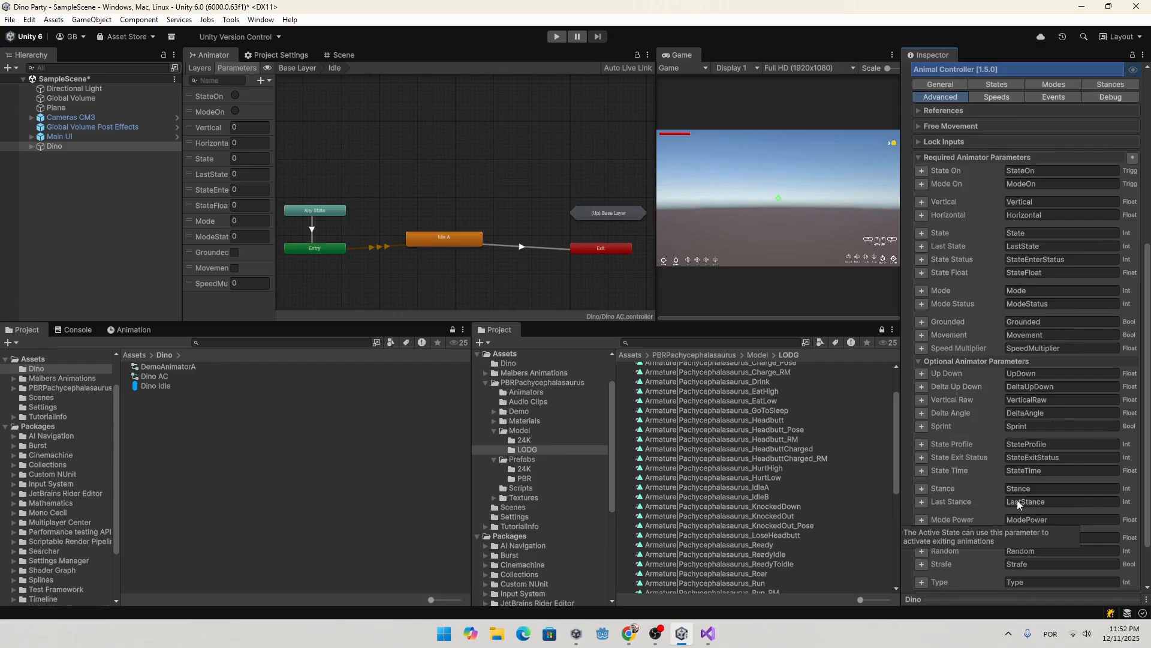
{"action": "scroll", "coordinate": [973, 473], "scroll_direction": "down", "scroll_amount": 1}
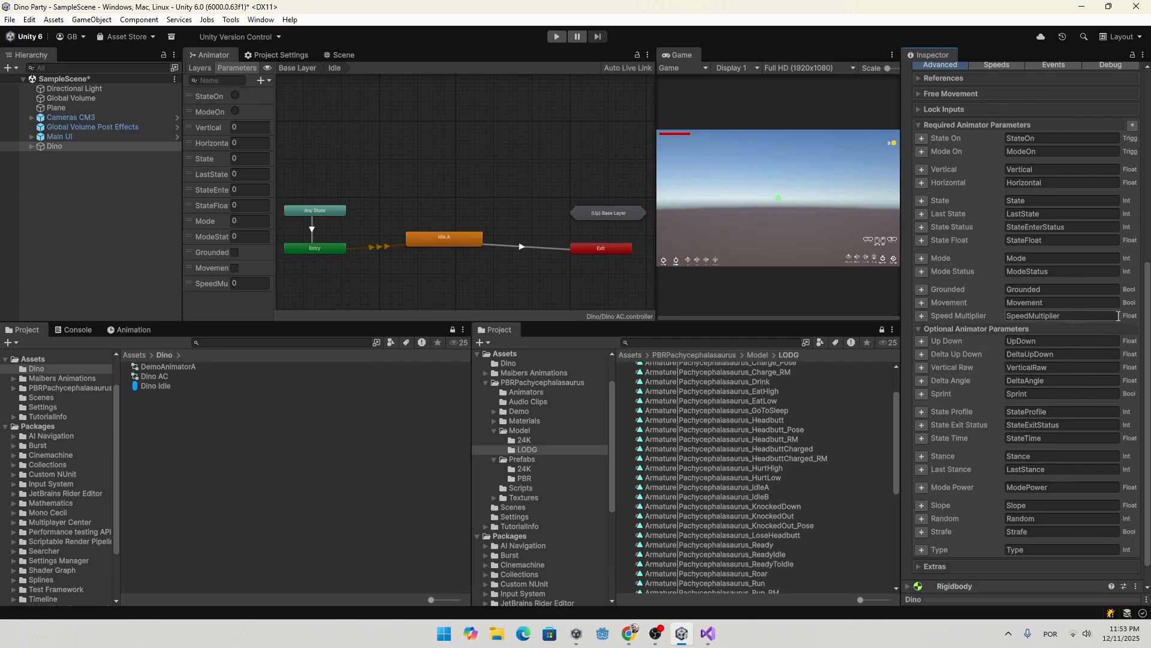
{"action": "left_click", "coordinate": [922, 519]}
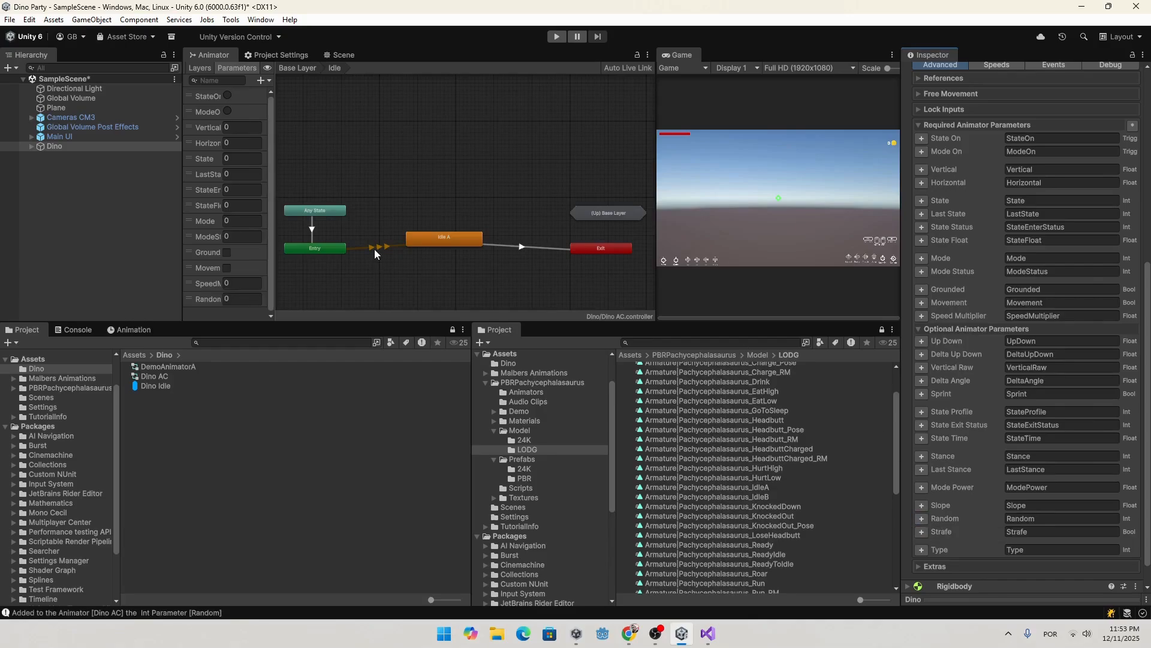
Step: Switch to Chrome and watch the tutorial put a Random condition on the Entry-to-idle transition, and pause it
{"action": "key", "text": "alt+Tab"}
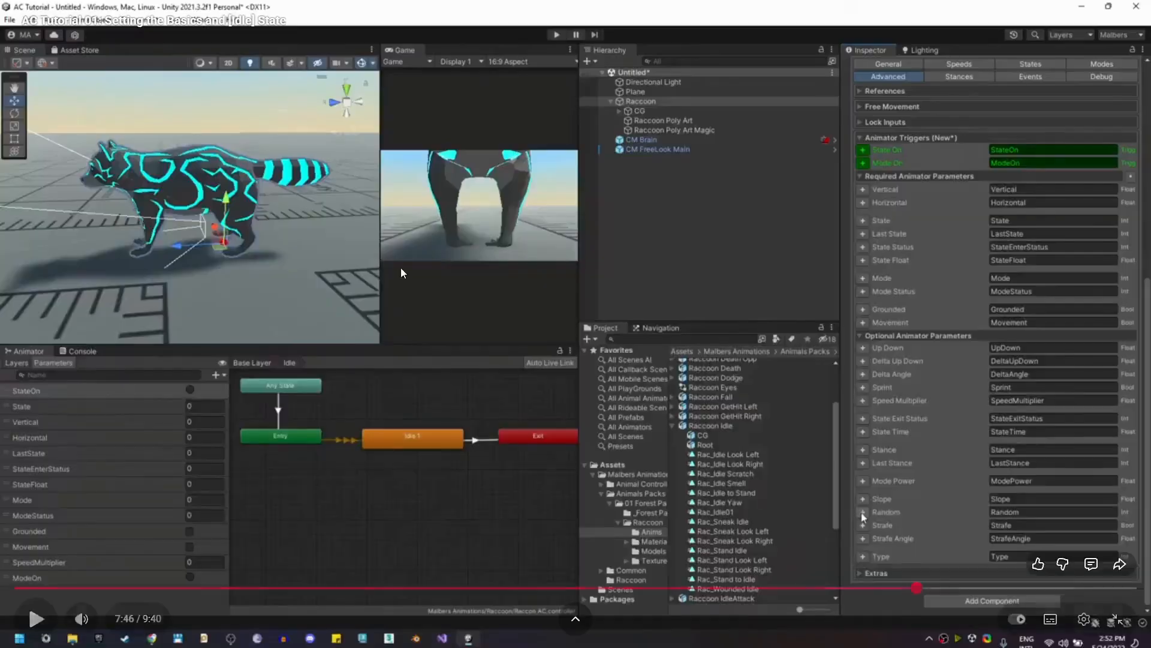
{"action": "left_click", "coordinate": [451, 289]}
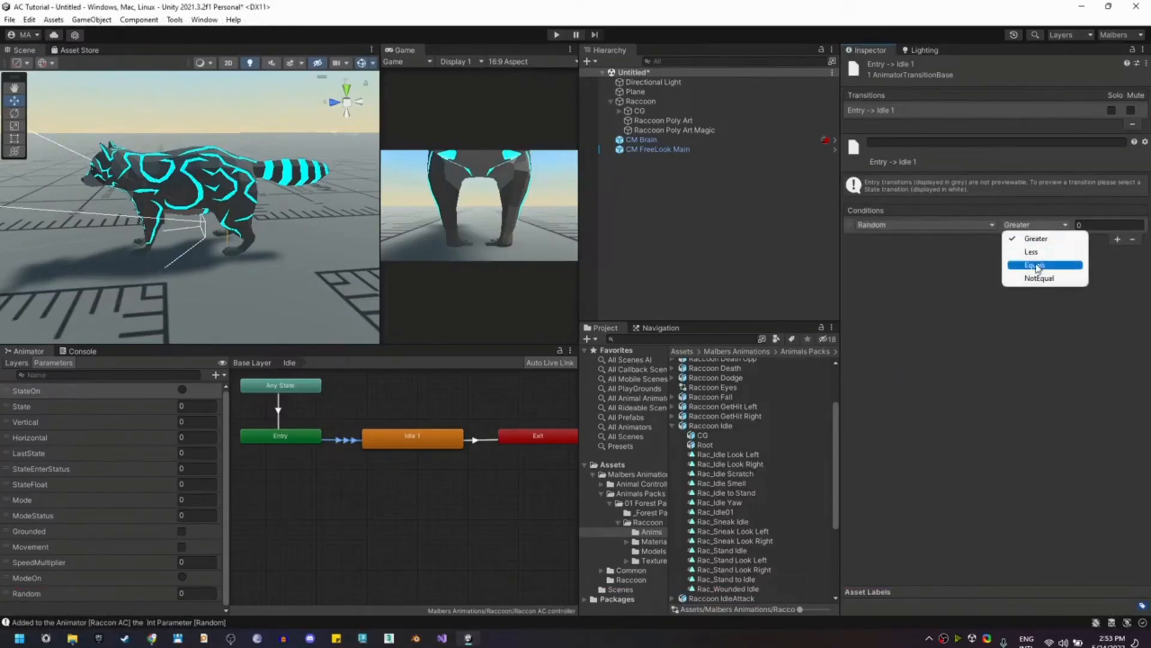
{"action": "left_click", "coordinate": [521, 256]}
Step: Return to Unity and give the non-default Entry-to-Idle A transition a condition of Random Equals 0
{"action": "key", "text": "alt+Tab"}
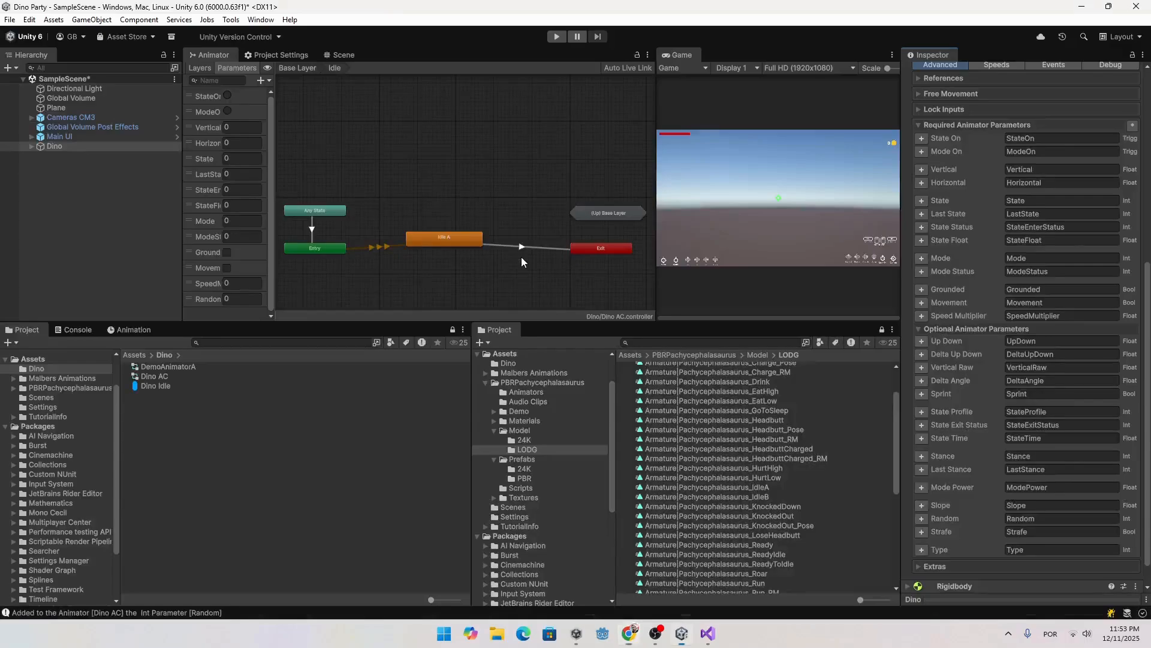
{"action": "left_click", "coordinate": [360, 249]}
{"action": "left_click", "coordinate": [362, 251]}
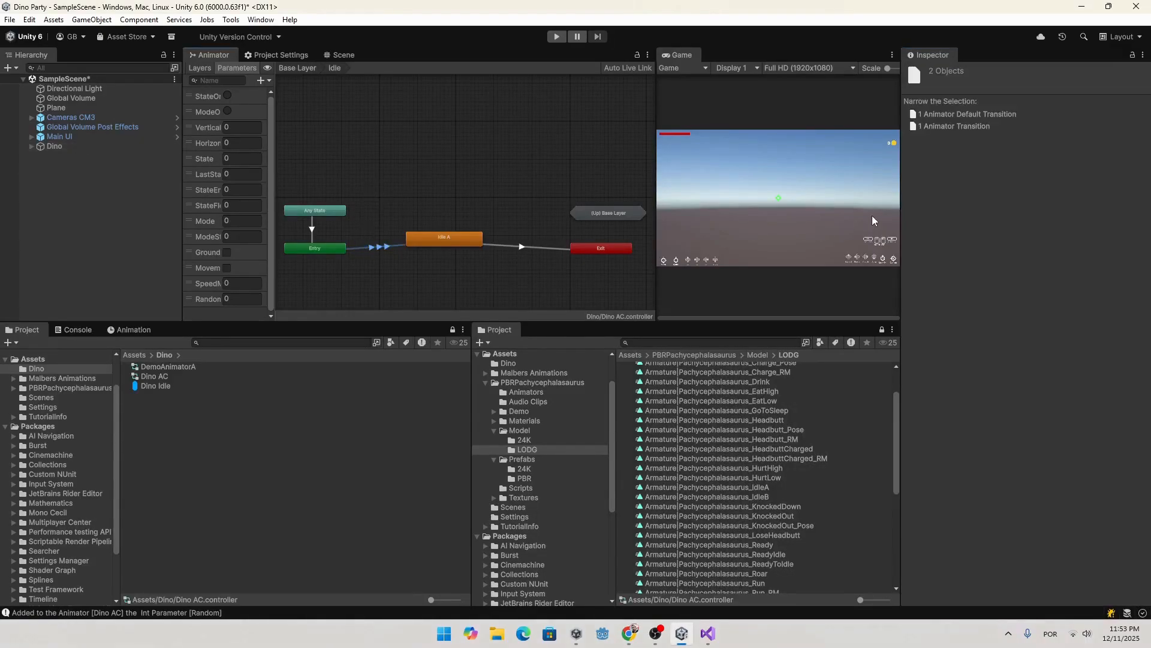
{"action": "left_click", "coordinate": [956, 127]}
{"action": "left_click", "coordinate": [1117, 246]}
{"action": "left_click", "coordinate": [991, 235]}
{"action": "left_click", "coordinate": [940, 398]}
{"action": "left_click", "coordinate": [1061, 233]}
{"action": "left_click", "coordinate": [1071, 271]}
Step: Switch to Chrome and watch the tutorial duplicate, connect and rename the extra idle states, pausing at 8:30
{"action": "key", "text": "alt+Tab"}
{"action": "left_click", "coordinate": [599, 317]}
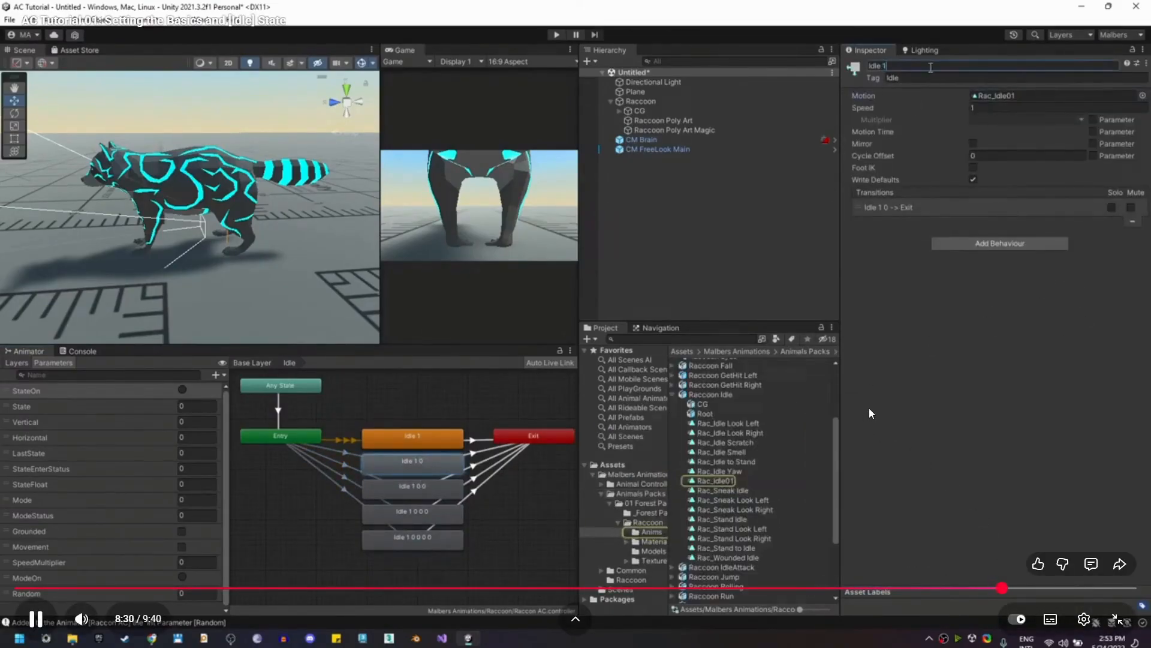
{"action": "left_click", "coordinate": [870, 410]}
Step: Return to Unity, duplicate the Idle A state together with its Exit transition, and place the copy directly below the original
{"action": "key", "text": "alt+Tab"}
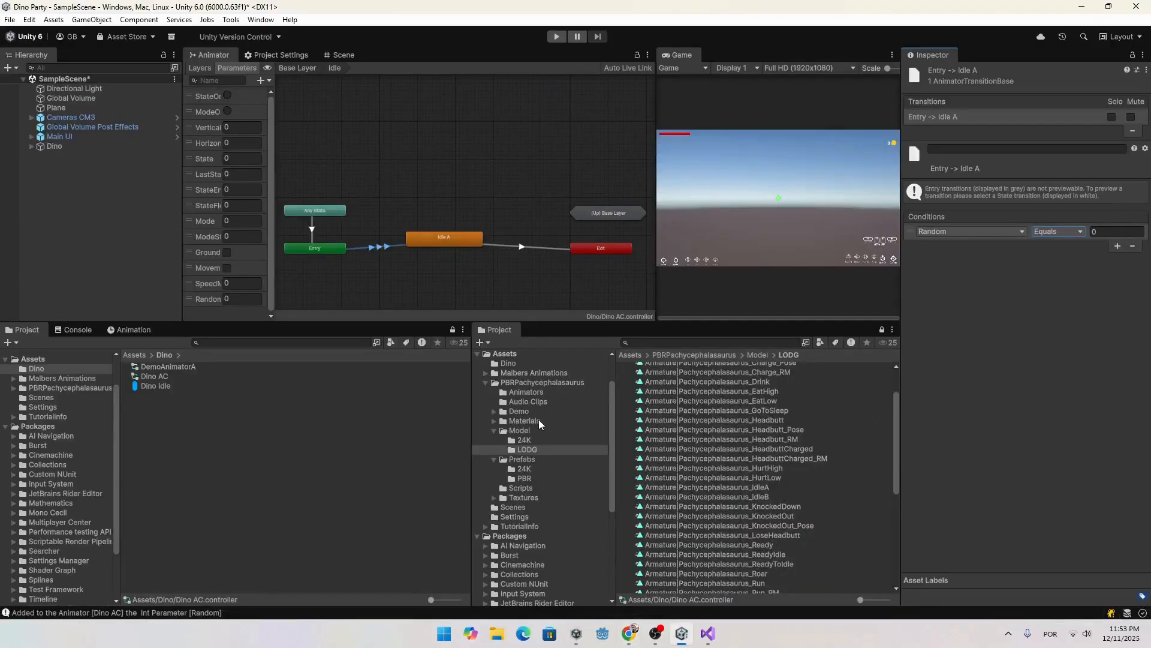
{"action": "left_click", "coordinate": [449, 240]}
{"action": "left_click", "coordinate": [387, 250], "text": "shift"}
{"action": "left_click", "coordinate": [505, 247], "text": "shift"}
{"action": "key", "text": "ctrl+d"}
{"action": "left_click_drag", "start_coordinate": [433, 271], "coordinate": [448, 265]}
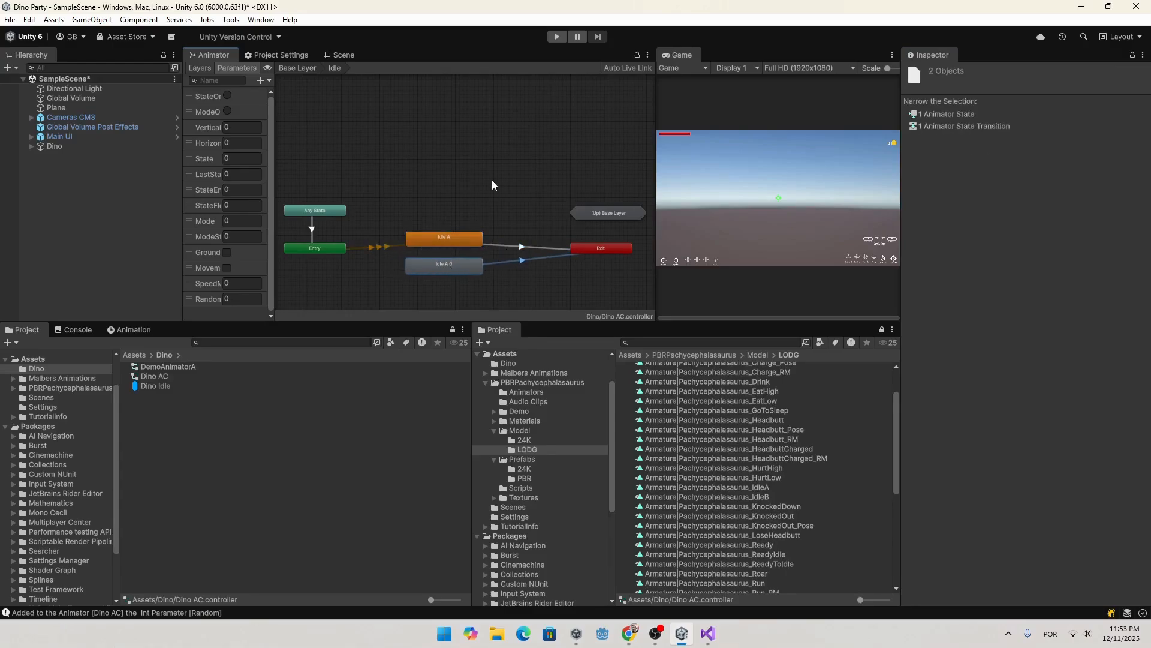
{"action": "left_click", "coordinate": [492, 180]}
Step: Rename the duplicated state Idle B and assign the Pachycephalasaurus_IdleB clip as its motion
{"action": "left_click", "coordinate": [446, 266]}
{"action": "left_click", "coordinate": [961, 75]}
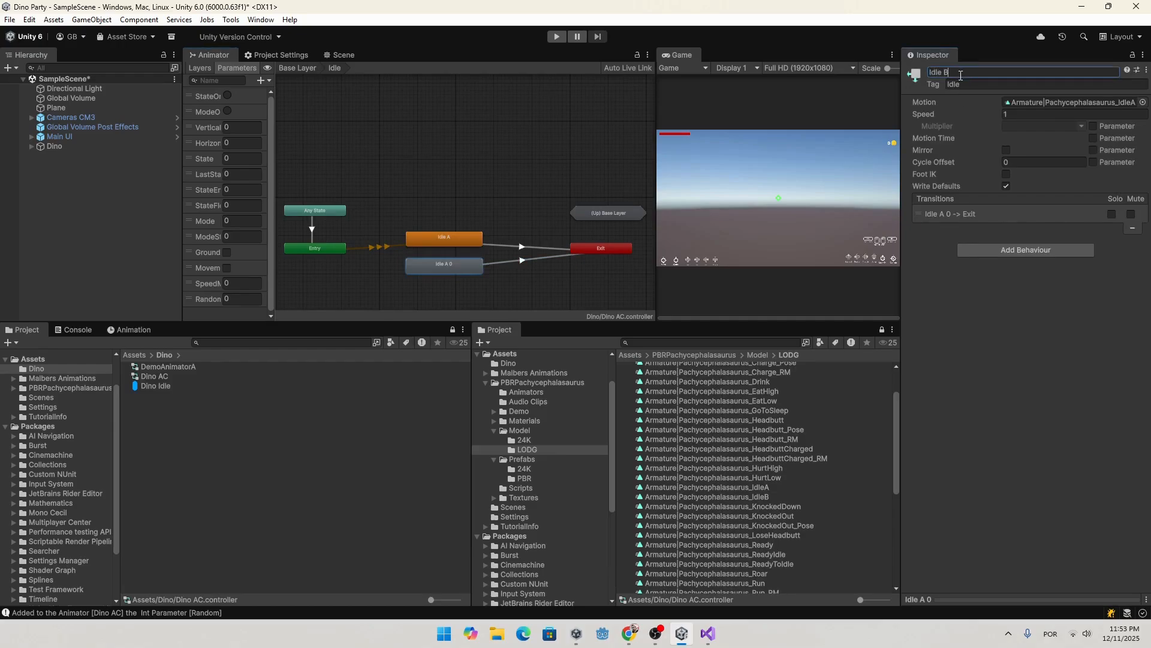
{"action": "type", "text": "Idle B"}
{"action": "left_click", "coordinate": [1055, 103]}
{"action": "left_click_drag", "start_coordinate": [749, 497], "coordinate": [1059, 105]}
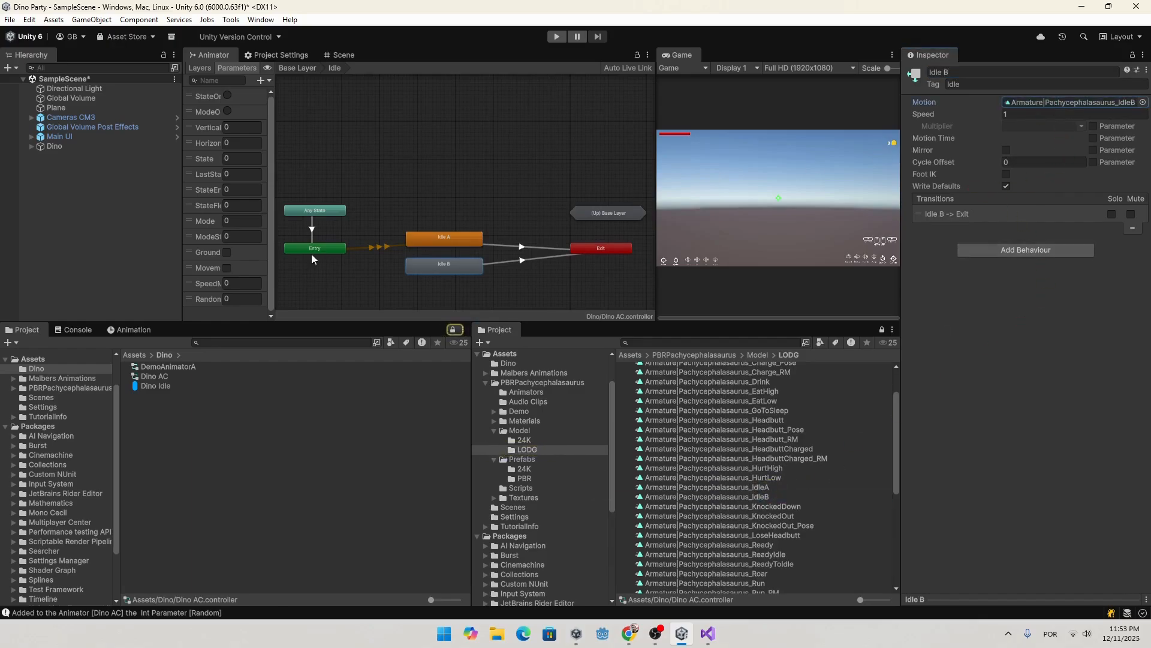
Step: Create a transition from Entry to Idle B
{"action": "left_click", "coordinate": [307, 247]}
{"action": "right_click", "coordinate": [307, 248]}
{"action": "left_click", "coordinate": [327, 250]}
{"action": "left_click", "coordinate": [414, 265]}
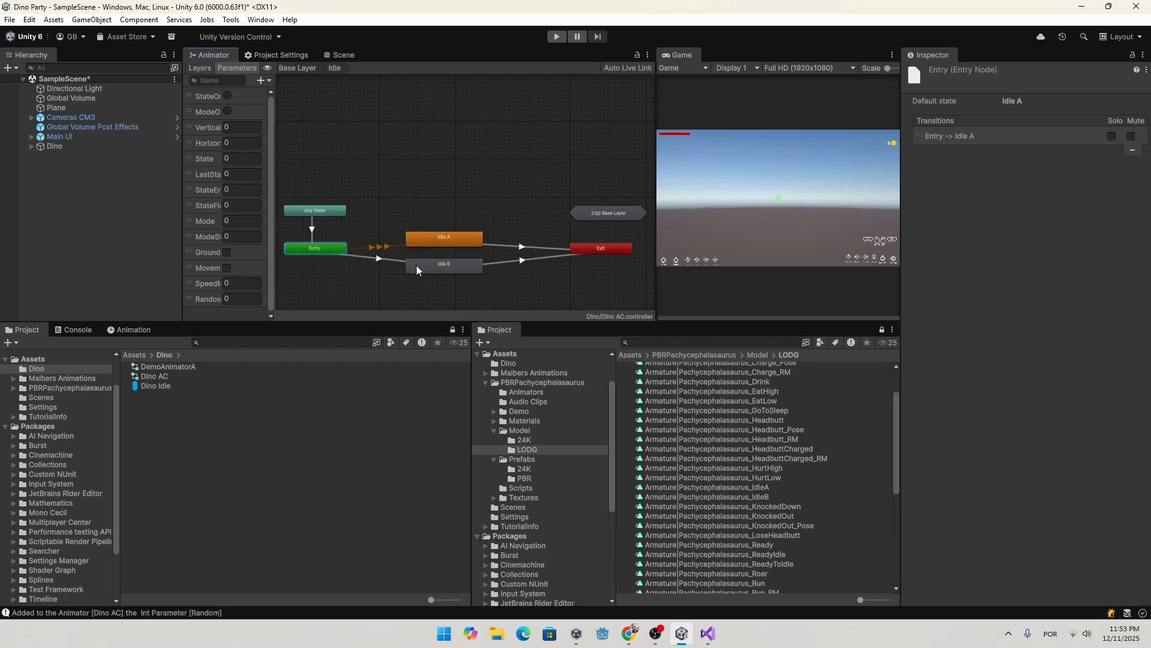
Step: Add a condition to the Entry to Idle B transition that compares the Random parameter using Equals
{"action": "left_click", "coordinate": [401, 262]}
{"action": "left_click", "coordinate": [1118, 246]}
{"action": "left_click", "coordinate": [984, 233]}
{"action": "left_click", "coordinate": [939, 403]}
{"action": "left_click", "coordinate": [1058, 232]}
{"action": "left_click", "coordinate": [1056, 272]}
{"action": "left_click", "coordinate": [1110, 232]}
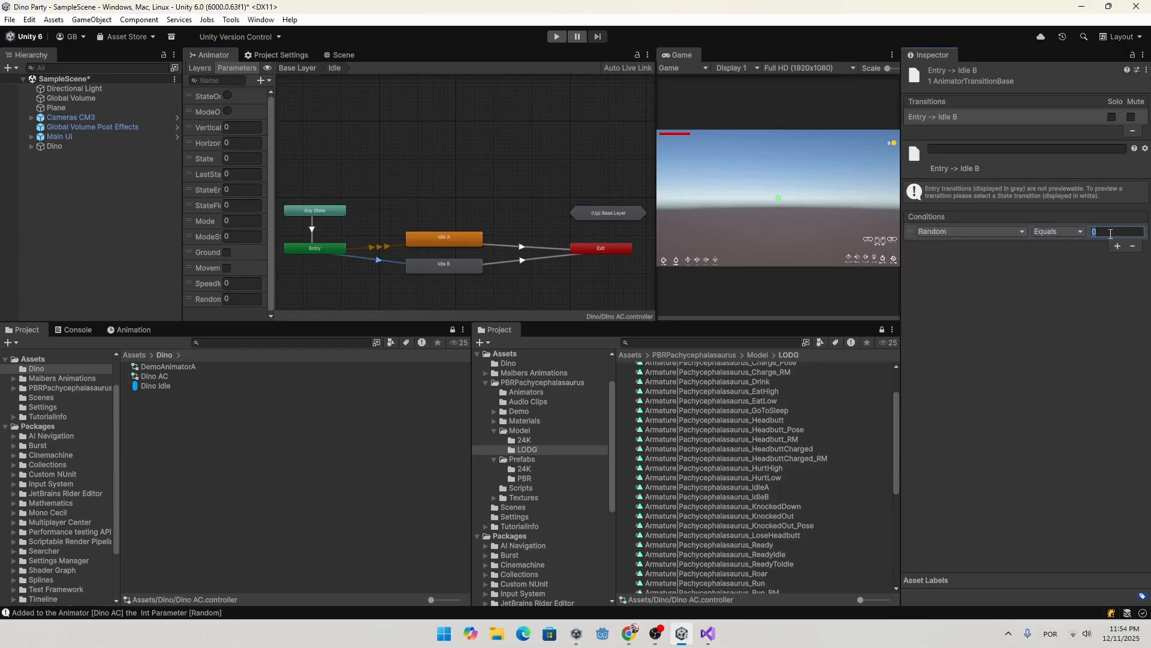
{"action": "left_click", "coordinate": [397, 246]}
{"action": "left_click", "coordinate": [542, 183]}
Step: Switch to Chrome and resume the tutorial from 8:32, watching how Random Behavior is added to the Idle sub-state machine
{"action": "key", "text": "alt+Tab"}
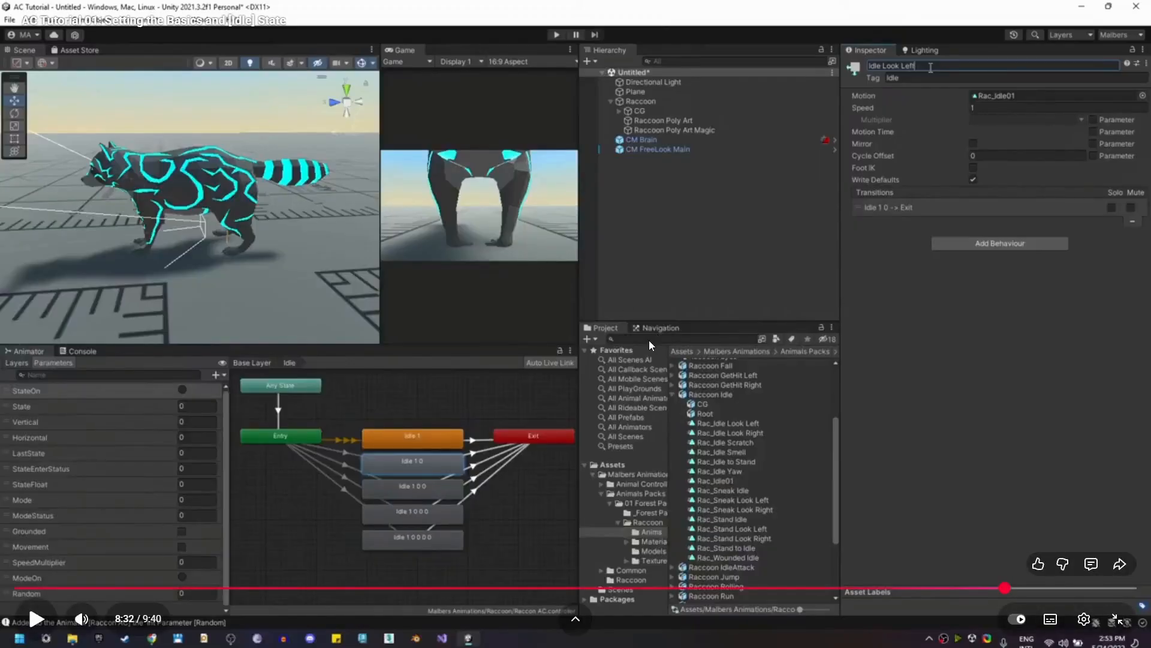
{"action": "left_click", "coordinate": [36, 618]}
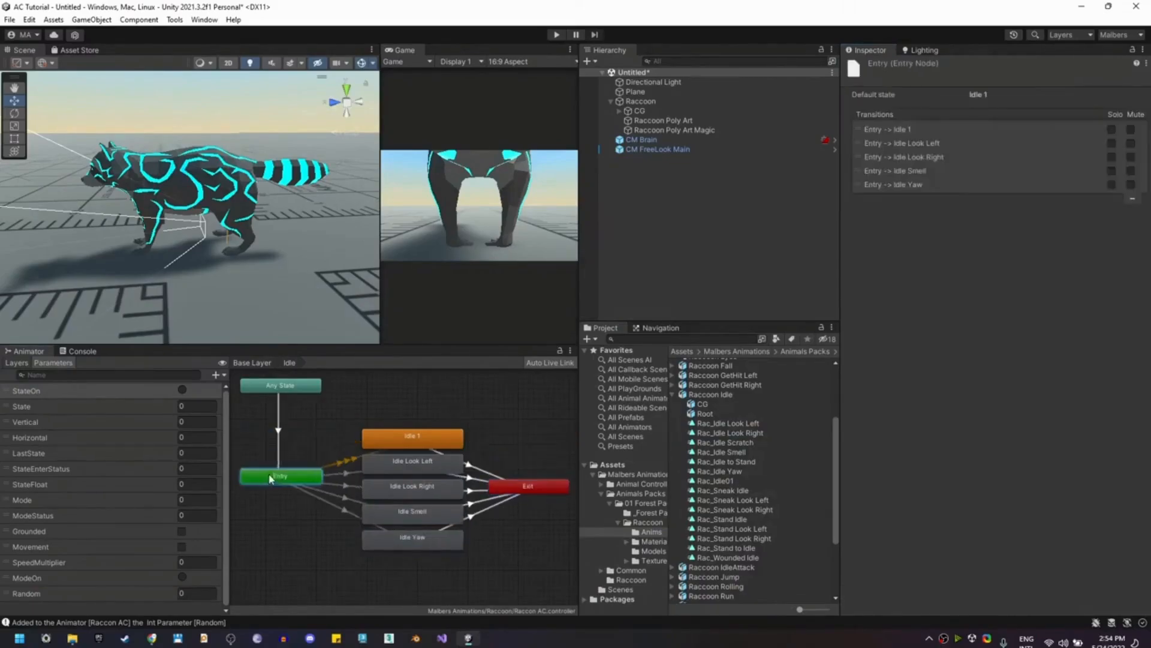
{"action": "right_click", "coordinate": [406, 434]}
{"action": "left_click", "coordinate": [411, 442]}
{"action": "left_click", "coordinate": [460, 433]}
{"action": "left_click", "coordinate": [476, 454]}
{"action": "left_click", "coordinate": [409, 448]}
{"action": "left_click", "coordinate": [253, 363]}
{"action": "left_click", "coordinate": [414, 433]}
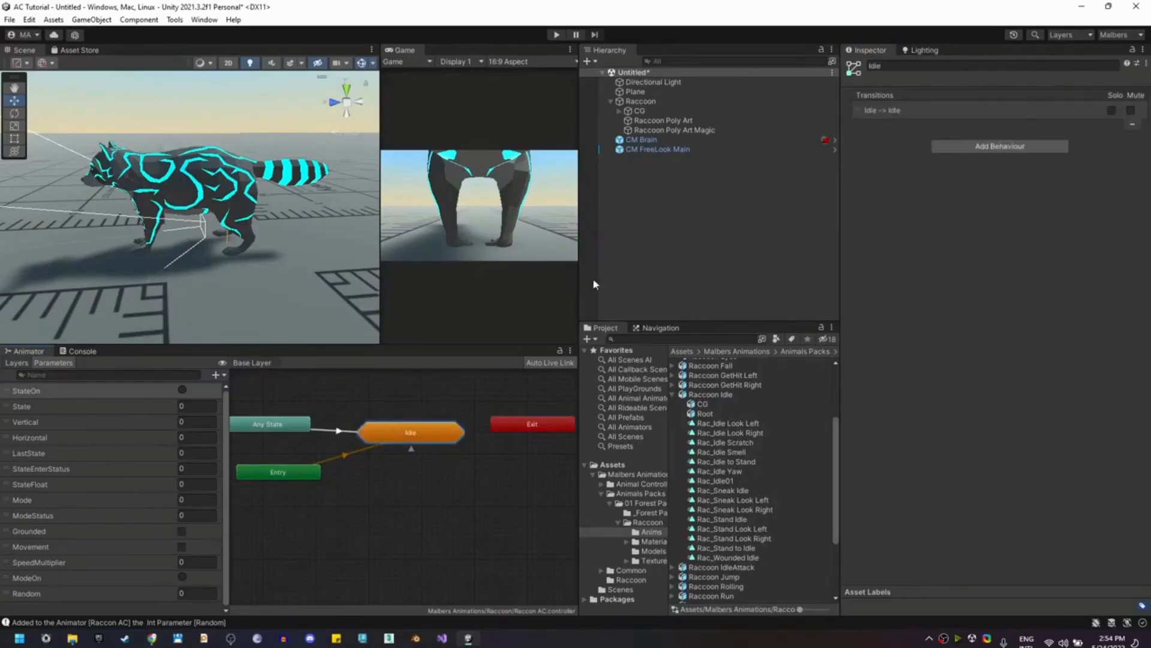
{"action": "left_click", "coordinate": [961, 147]}
{"action": "type", "text": "random"}
{"action": "key", "text": "Return"}
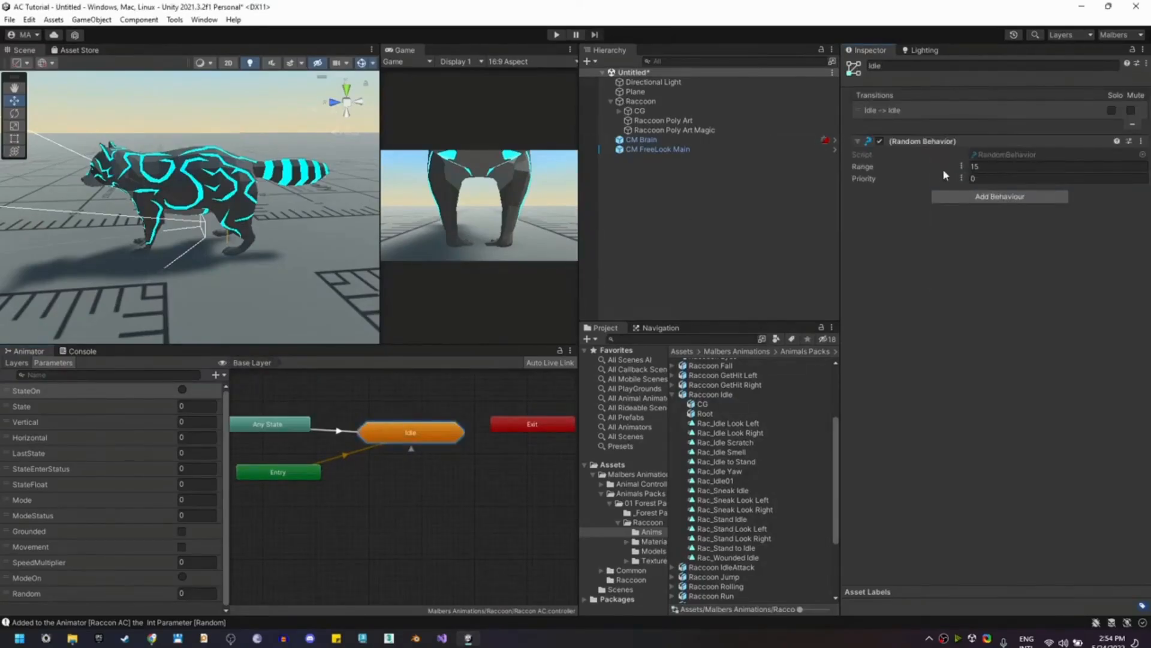
Step: Continue the tutorial through the entry conditions, the Random Behavior range and the Play mode test, pausing just before the end
{"action": "double_click", "coordinate": [429, 440]}
{"action": "left_click", "coordinate": [348, 474]}
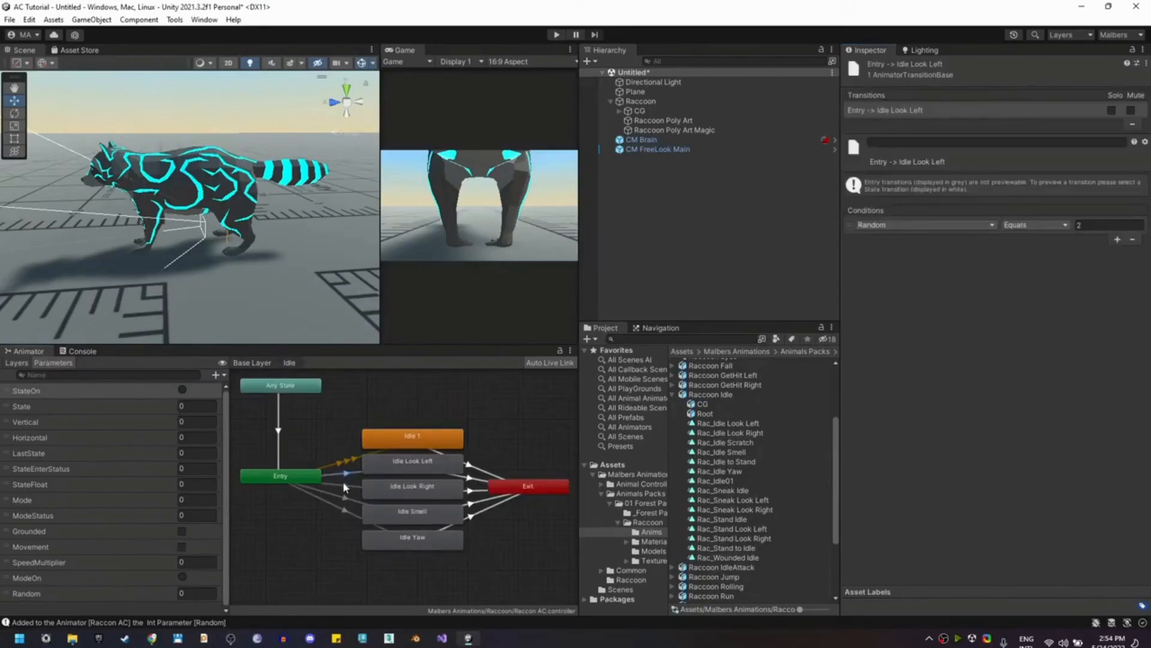
{"action": "left_click", "coordinate": [346, 485]}
{"action": "left_click", "coordinate": [344, 497]}
{"action": "left_click", "coordinate": [336, 507]}
{"action": "left_click", "coordinate": [289, 363]}
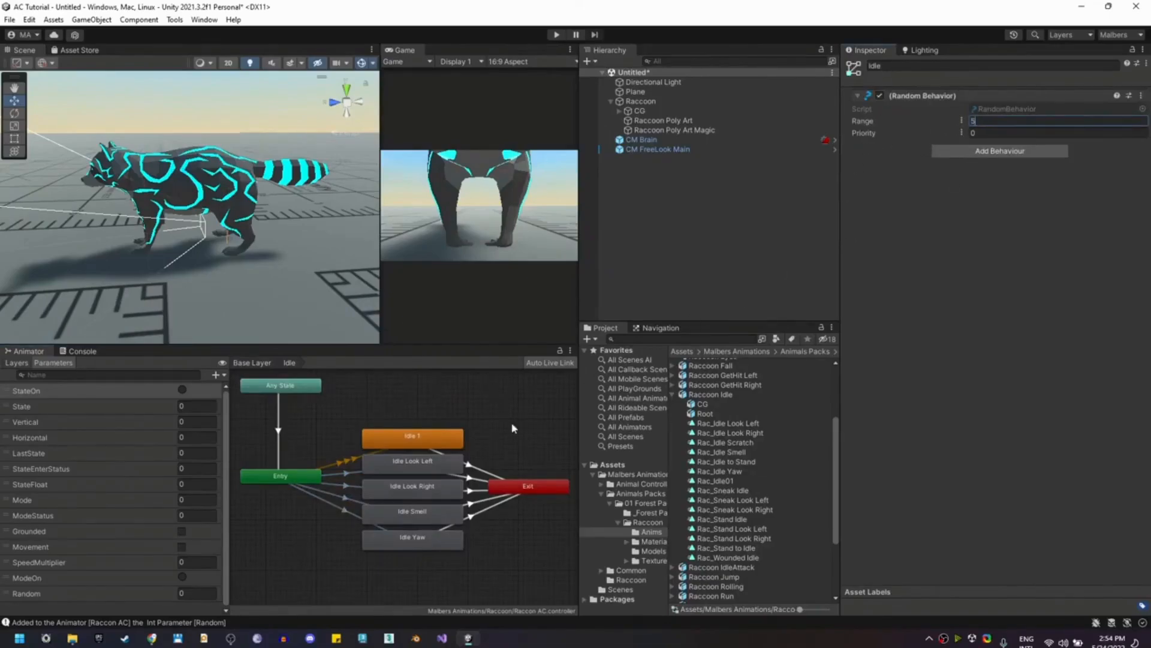
{"action": "left_click_drag", "start_coordinate": [522, 487], "coordinate": [528, 483]}
{"action": "left_click", "coordinate": [433, 465]}
{"action": "left_click", "coordinate": [432, 493]}
{"action": "left_click", "coordinate": [432, 516]}
{"action": "left_click", "coordinate": [433, 541]}
{"action": "left_click", "coordinate": [432, 423]}
{"action": "left_click", "coordinate": [432, 465]}
{"action": "left_click", "coordinate": [434, 440]}
{"action": "left_click", "coordinate": [556, 34]}
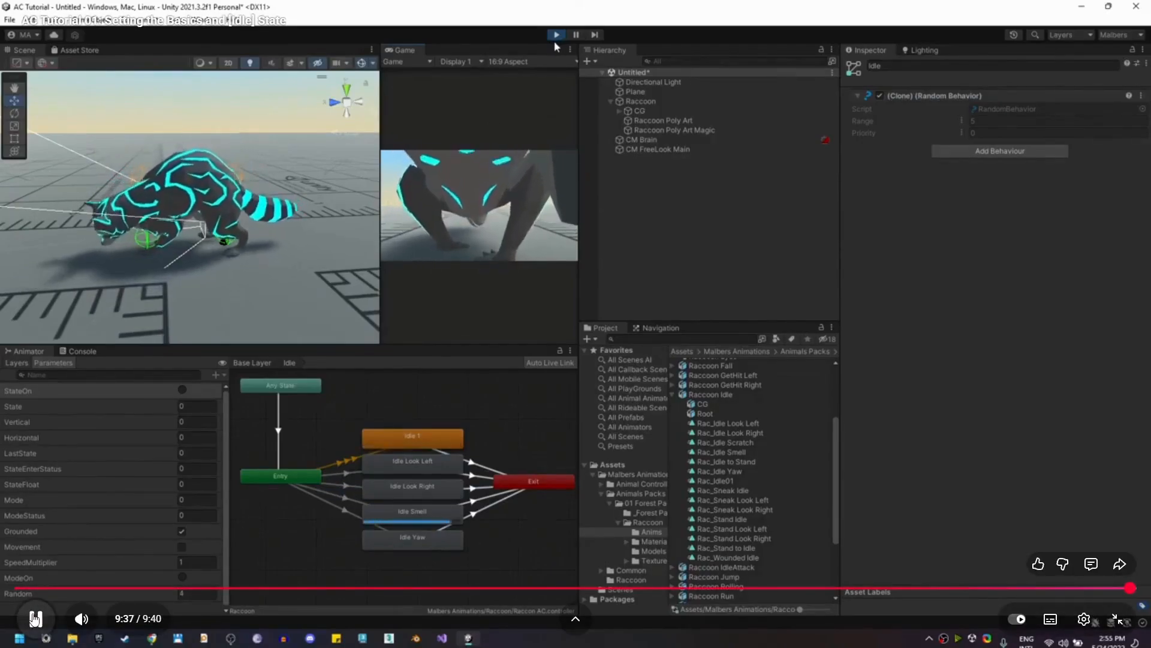
{"action": "left_click", "coordinate": [35, 618]}
Step: Return to Unity and create a transition from the Idle sub-state machine to itself in the Base Layer
{"action": "key", "text": "alt+Tab"}
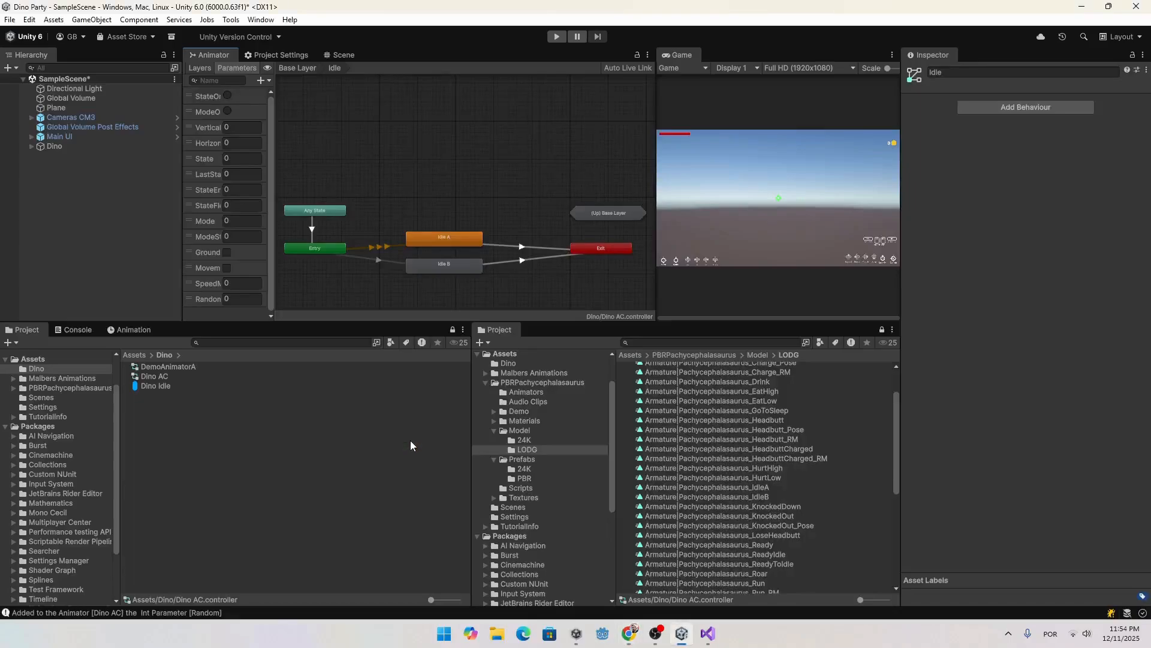
{"action": "left_click", "coordinate": [294, 69]}
{"action": "right_click", "coordinate": [424, 219]}
{"action": "left_click", "coordinate": [421, 224]}
{"action": "left_click", "coordinate": [414, 223]}
{"action": "mouse_move", "coordinate": [444, 241]}
{"action": "left_click", "coordinate": [520, 241]}
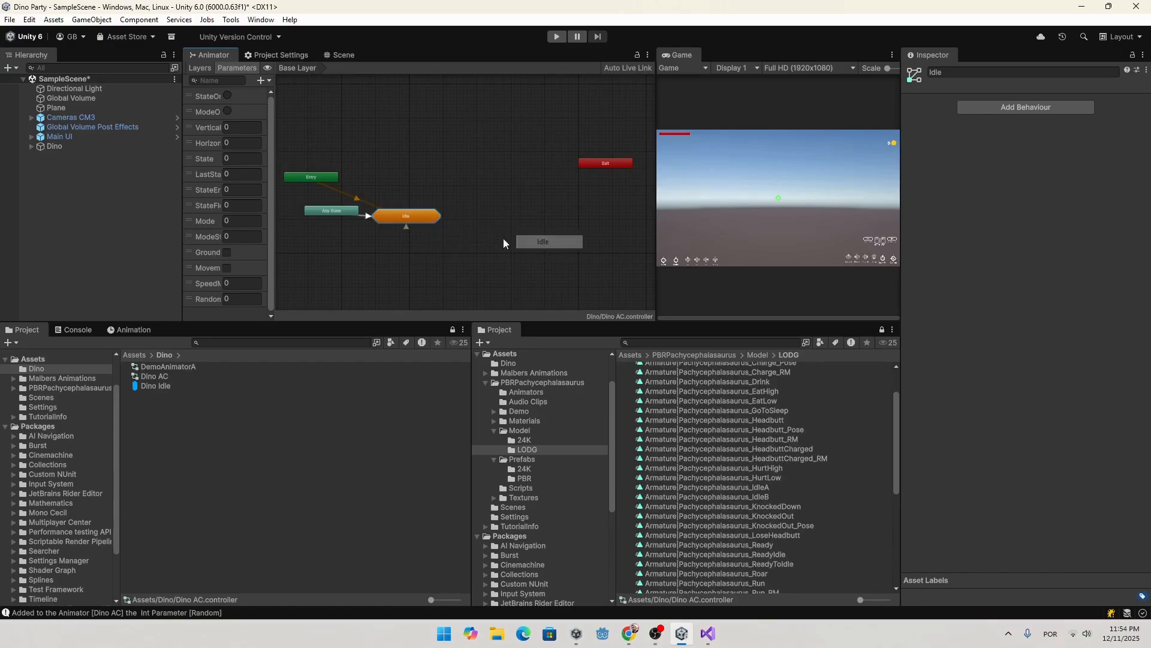
Step: Add a Random Behavior to the Idle sub-state machine and set its Range to 2
{"action": "left_click", "coordinate": [409, 215]}
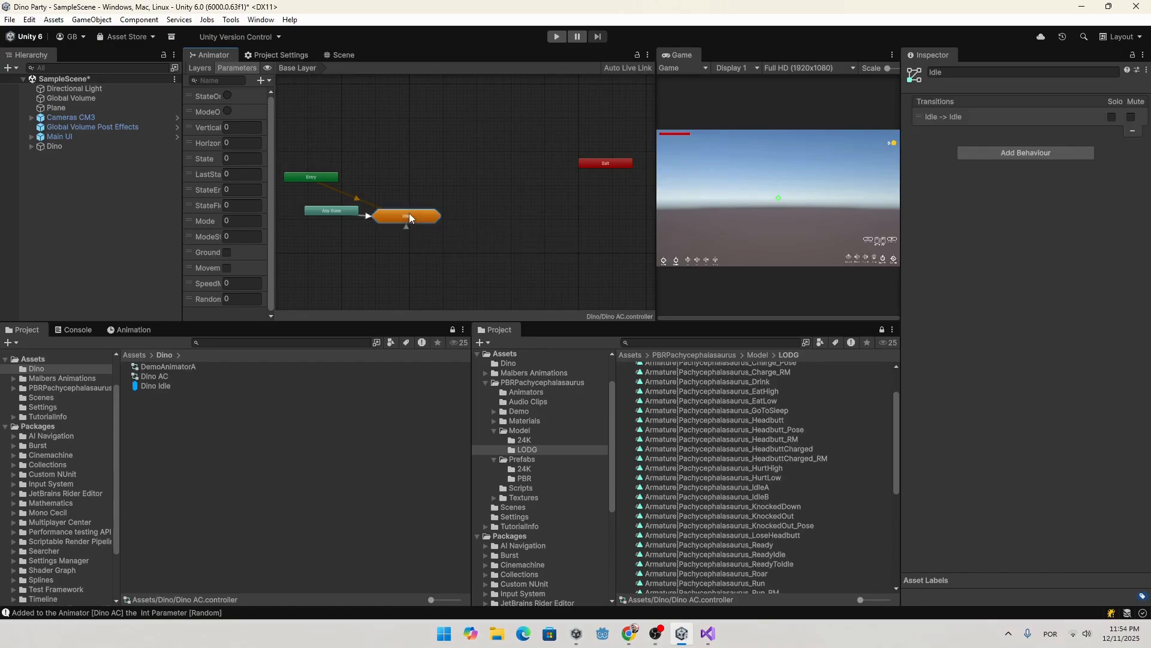
{"action": "left_click", "coordinate": [1016, 153]}
{"action": "left_click", "coordinate": [1005, 198]}
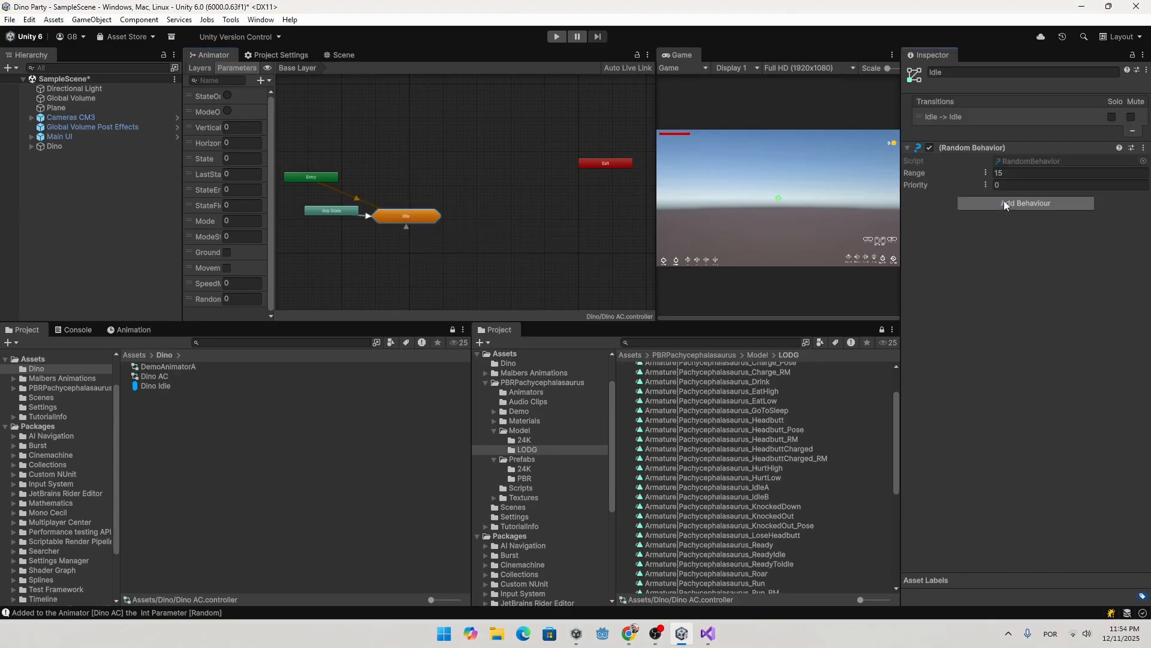
{"action": "key", "text": "Return"}
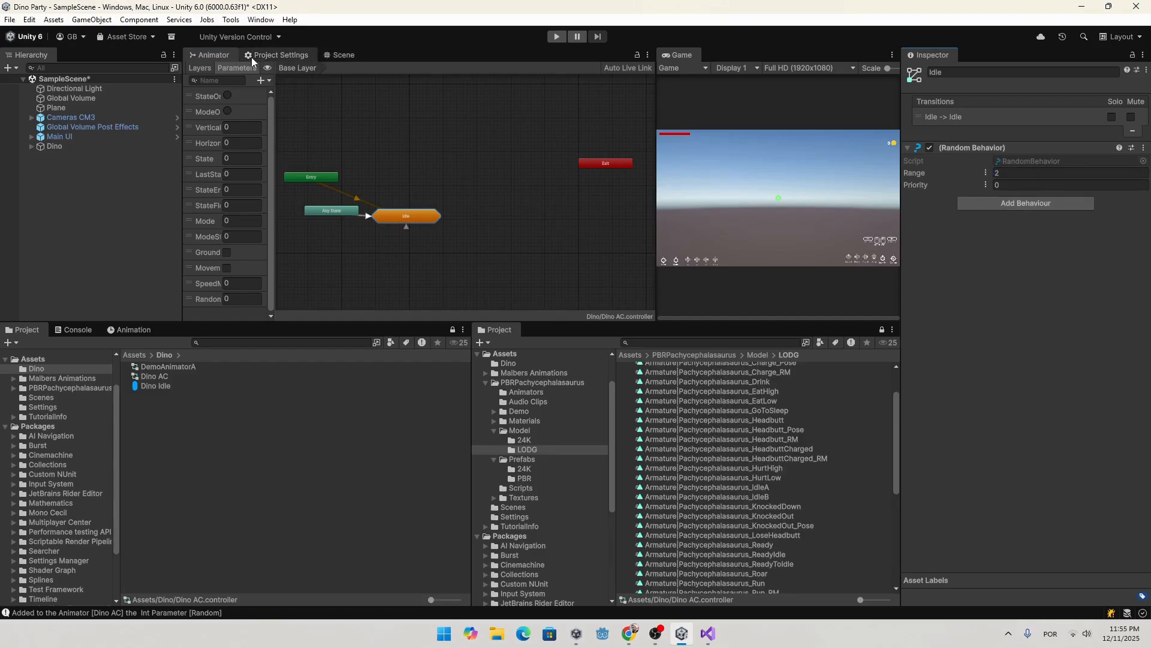
Step: Run the scene and examine the idle states playing inside Idle, enlarging the Game view to see the dinosaur
{"action": "left_click", "coordinate": [557, 38]}
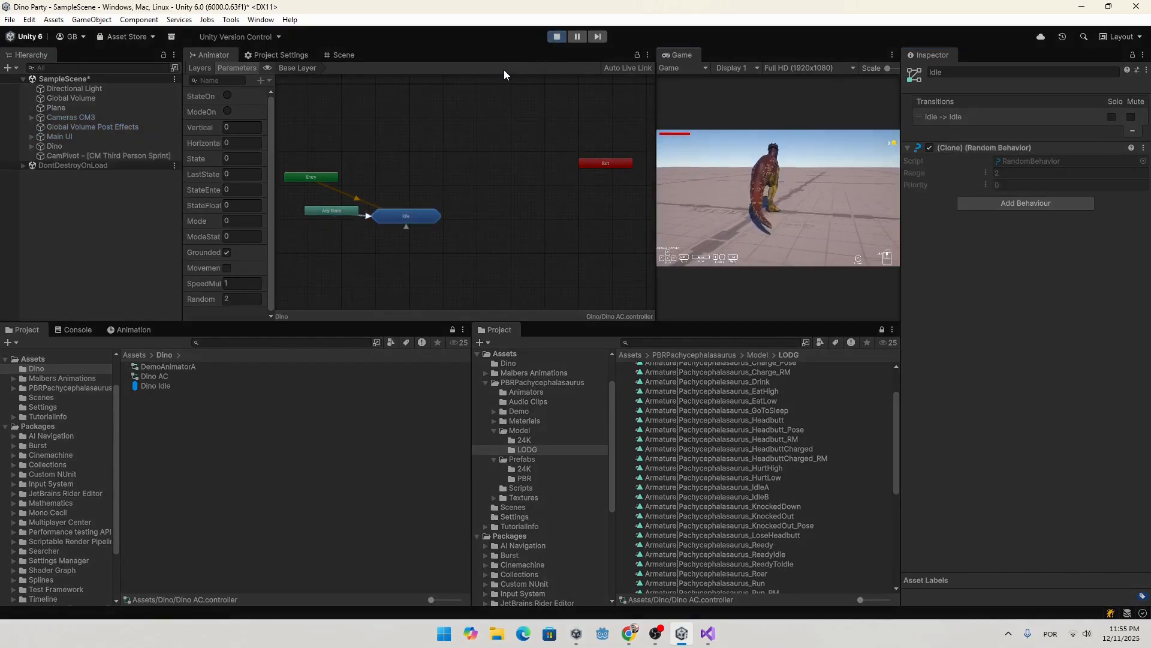
{"action": "double_click", "coordinate": [413, 217]}
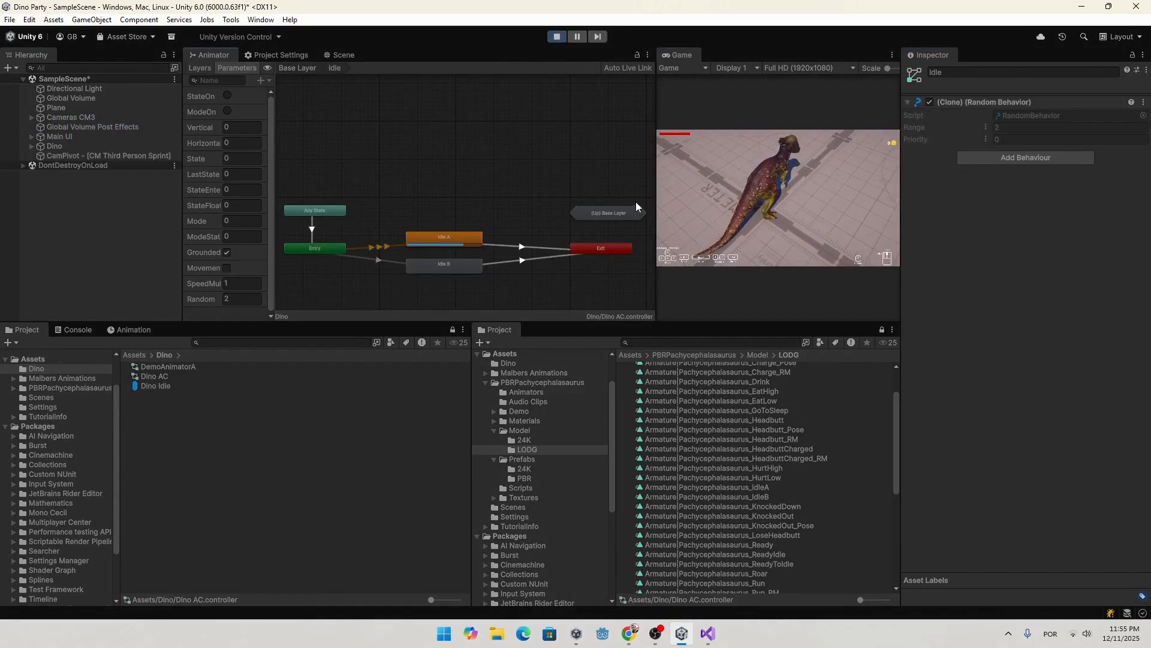
{"action": "left_click_drag", "start_coordinate": [657, 205], "coordinate": [547, 205]}
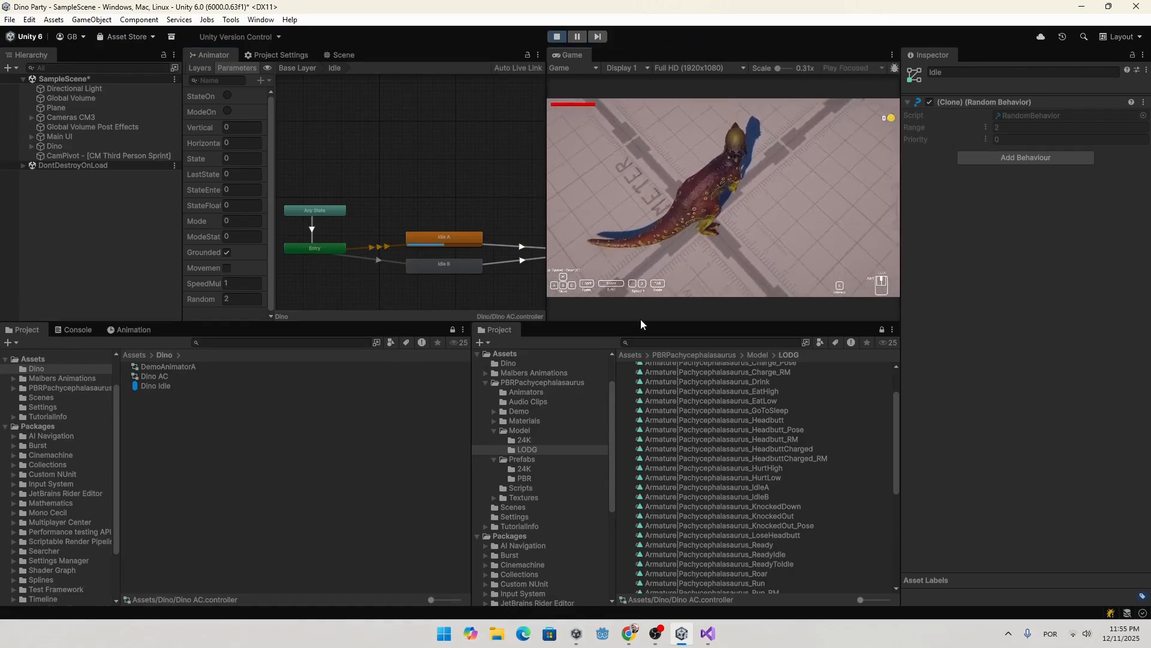
{"action": "left_click_drag", "start_coordinate": [597, 323], "coordinate": [596, 415]}
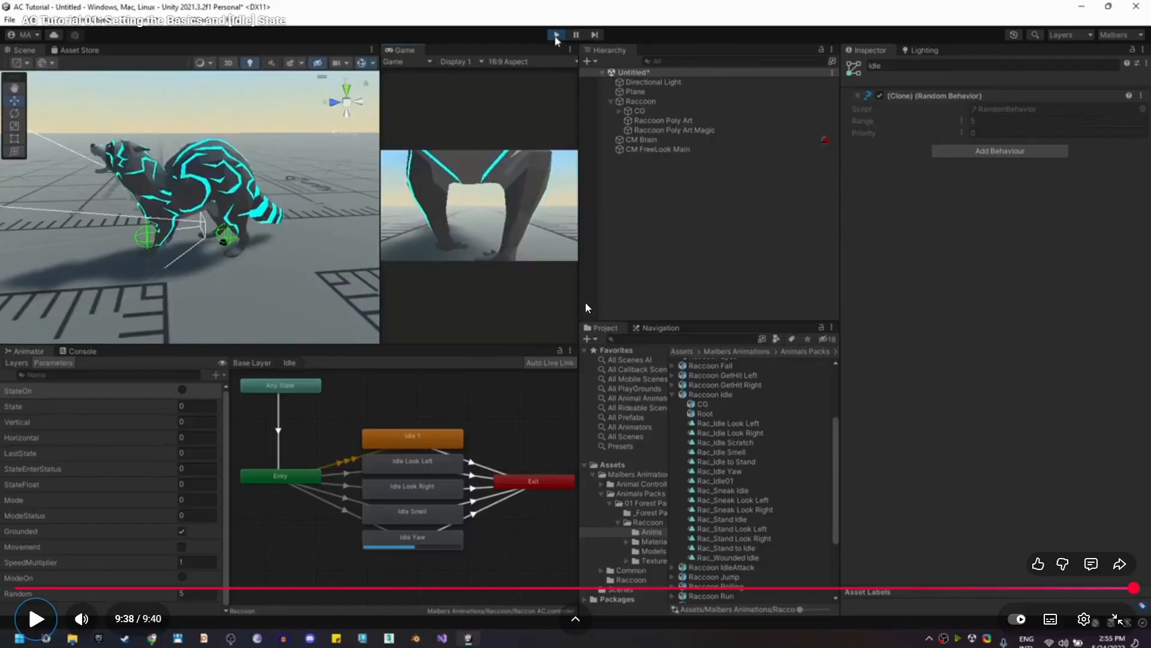
Step: Switch to Chrome and watch AC Tutorial 02 in full screen, pausing at 0:31
{"action": "key", "text": "Escape"}
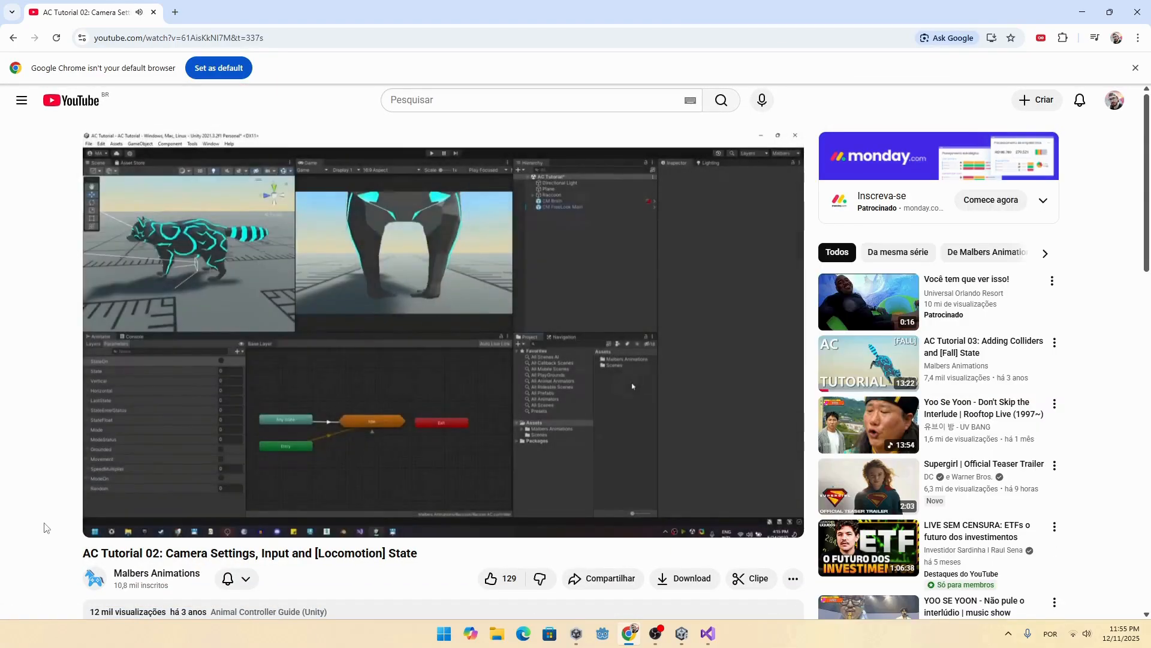
{"action": "left_click", "coordinate": [788, 528]}
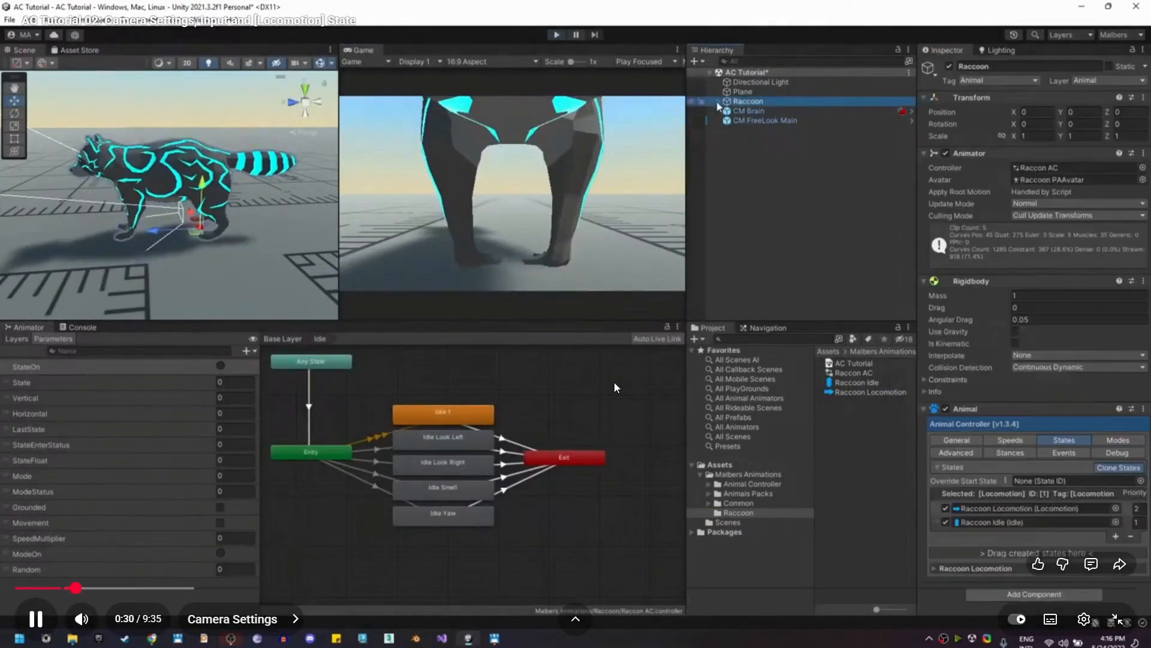
{"action": "left_click", "coordinate": [635, 396]}
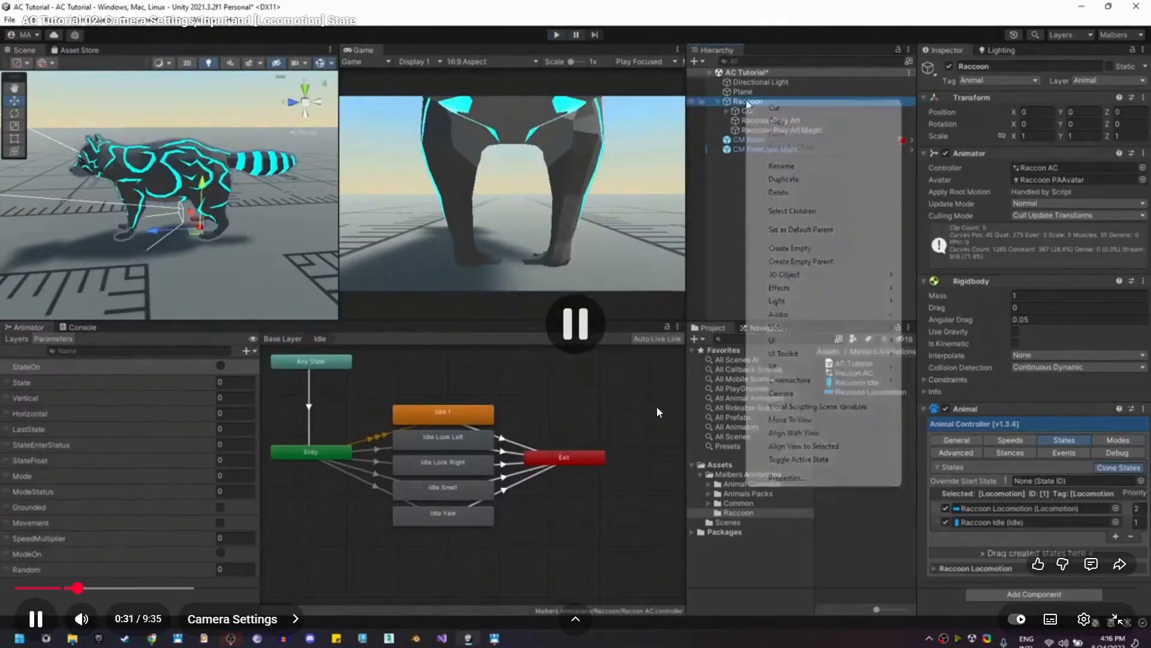
Step: Return to Unity and add a Ground Locomotion state to the Dino object's Animal Controller
{"action": "key", "text": "alt+Tab"}
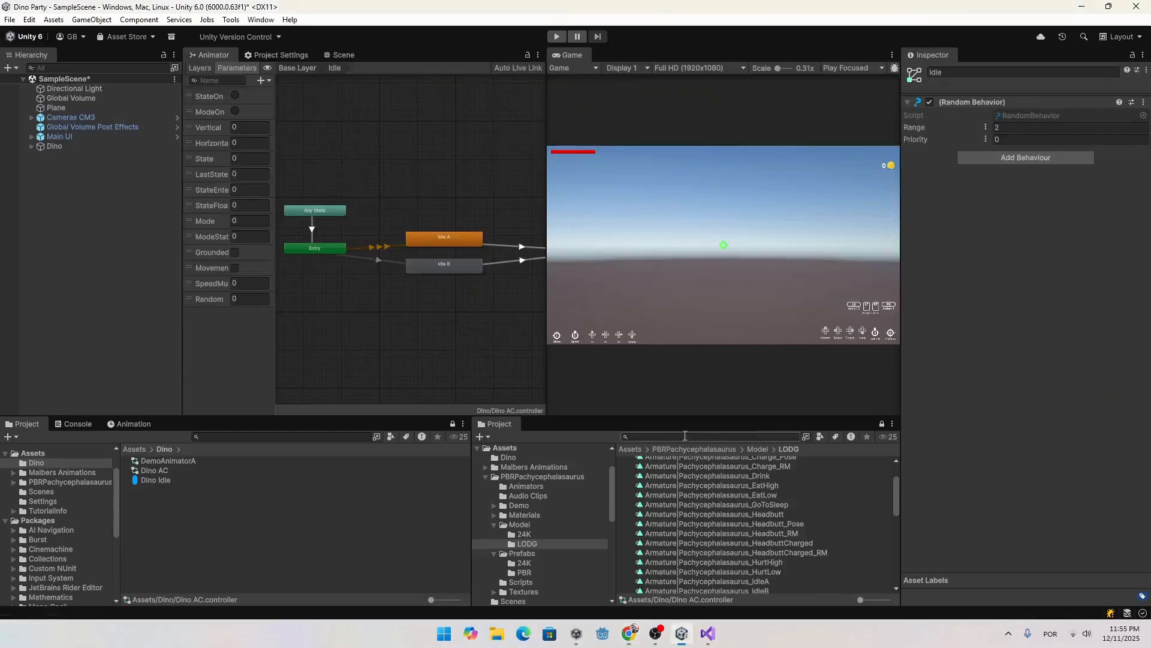
{"action": "left_click", "coordinate": [54, 147]}
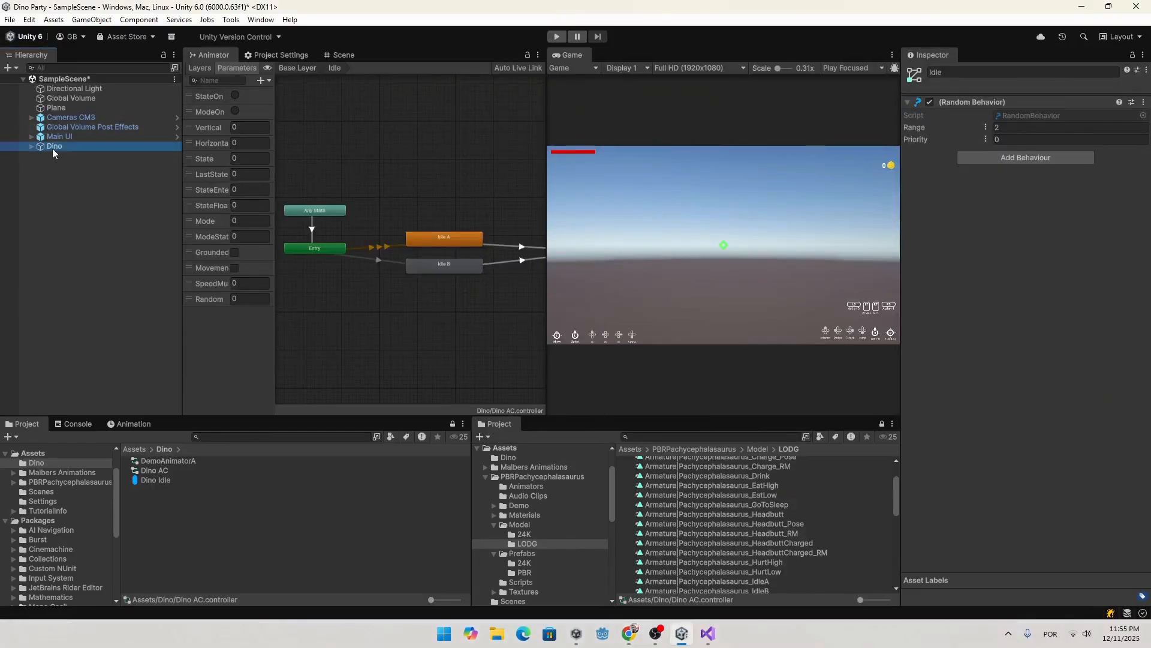
{"action": "scroll", "coordinate": [984, 376], "scroll_direction": "down", "scroll_amount": 1}
{"action": "left_click", "coordinate": [985, 364]}
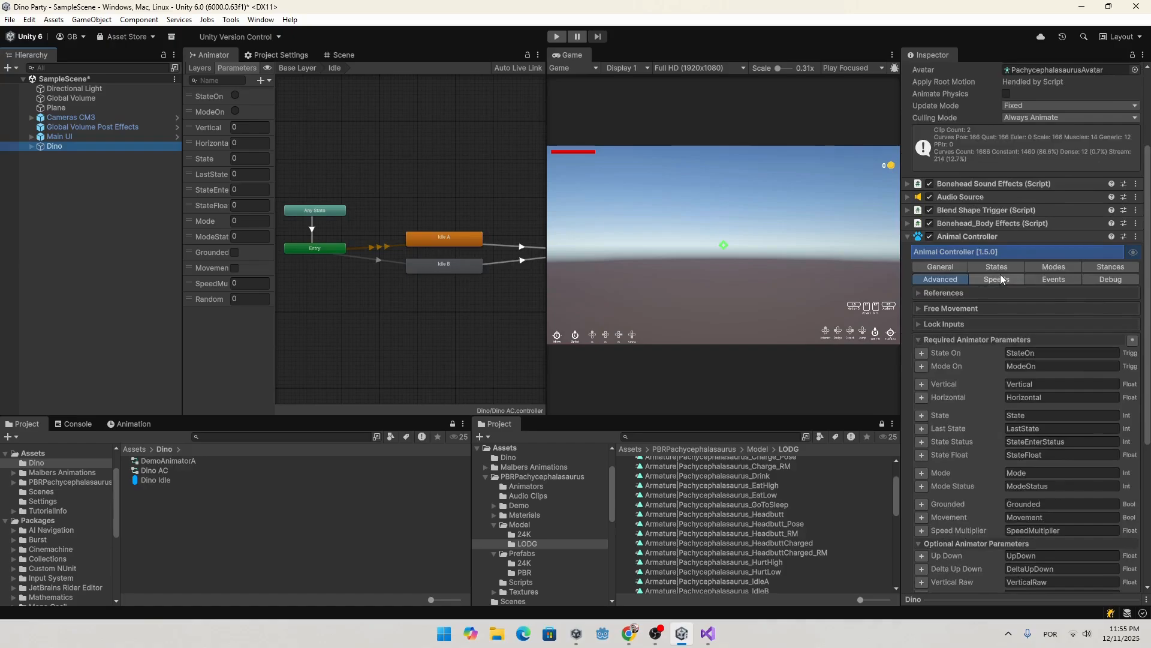
{"action": "scroll", "coordinate": [1002, 276], "scroll_direction": "up", "scroll_amount": 3}
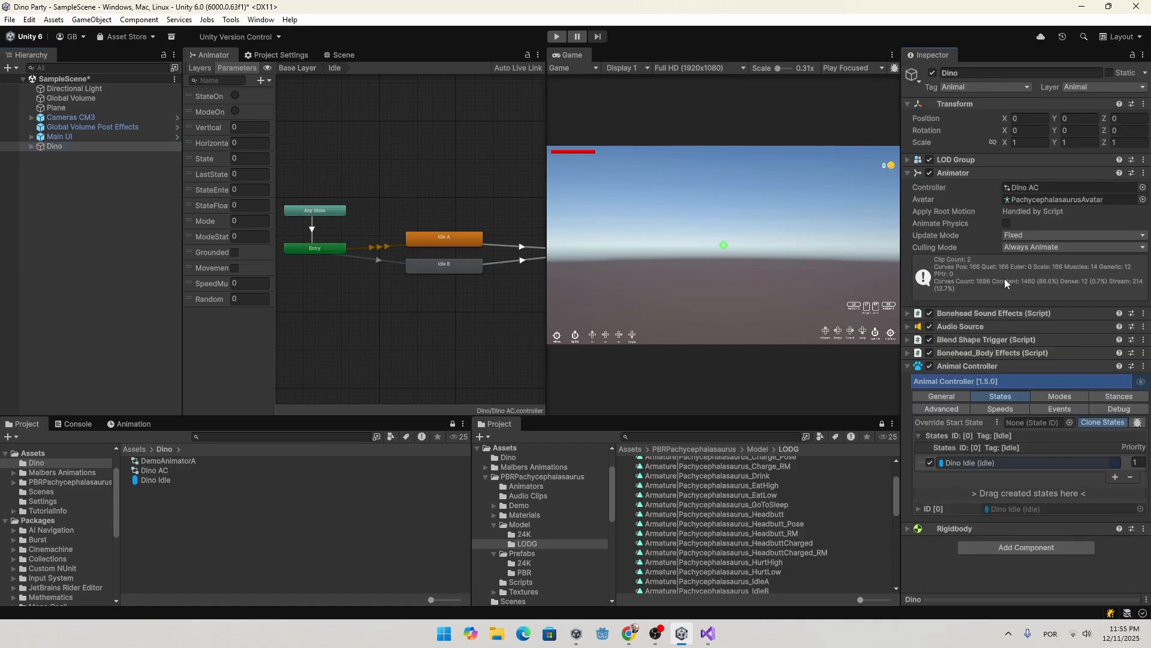
{"action": "left_click", "coordinate": [1115, 477]}
{"action": "mouse_move", "coordinate": [1108, 552]}
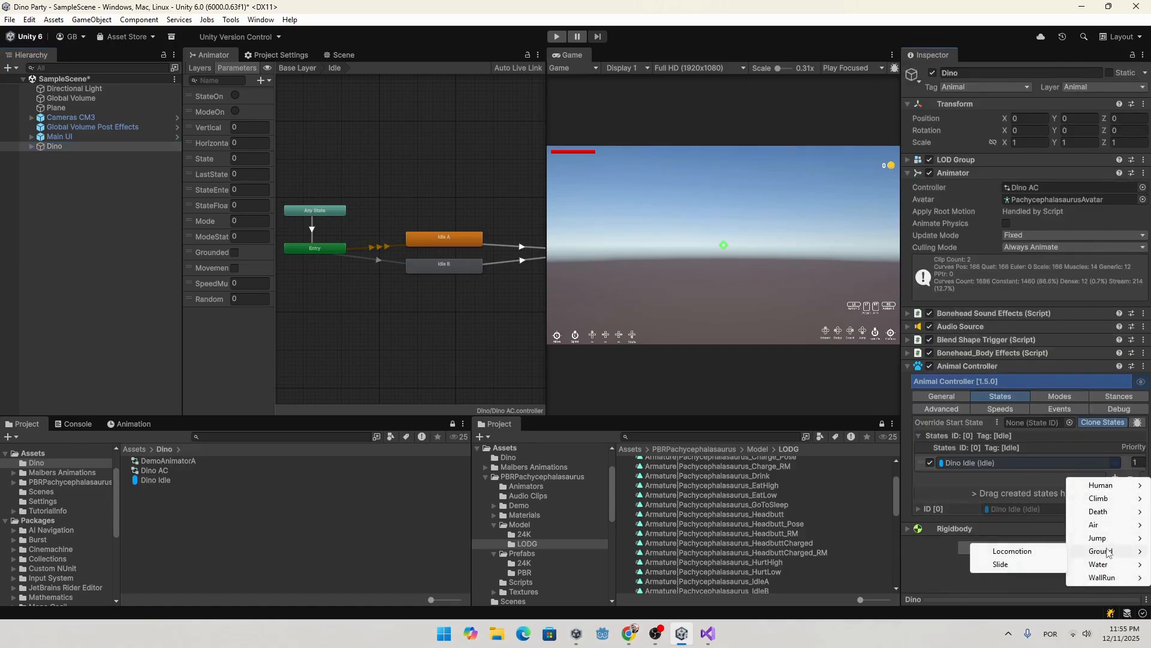
{"action": "left_click", "coordinate": [1024, 554]}
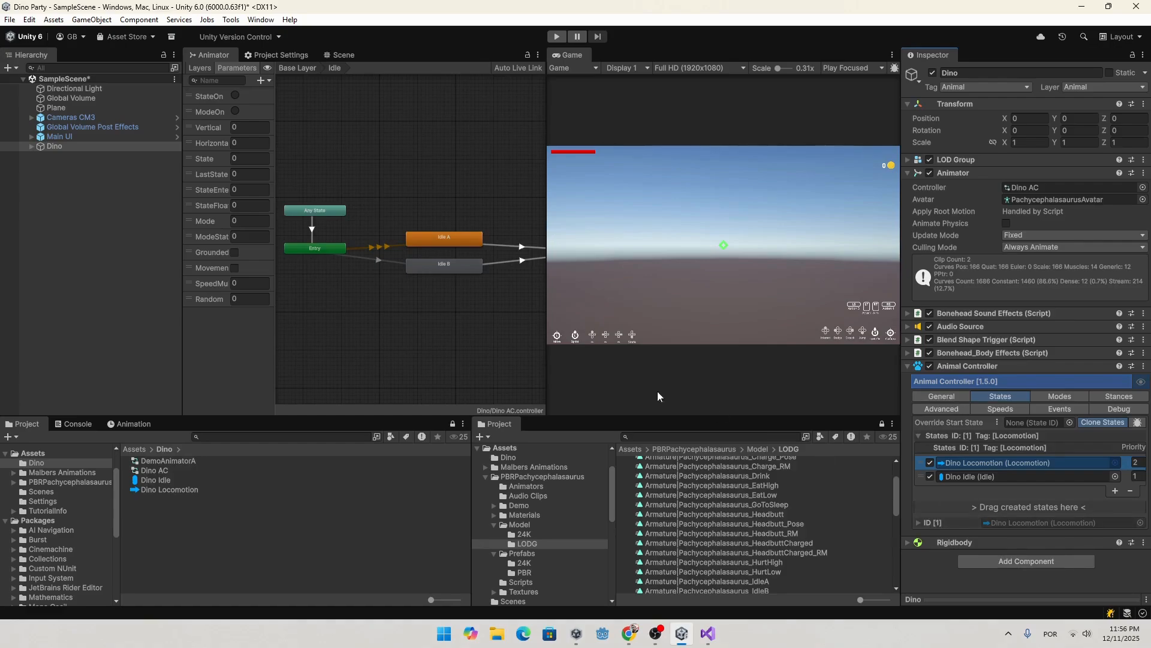
Step: Expand Dino's children, switch to Chrome and watch how the tutorial sets up Internal Components and CM Main Target, pausing at 0:58
{"action": "left_click", "coordinate": [30, 147]}
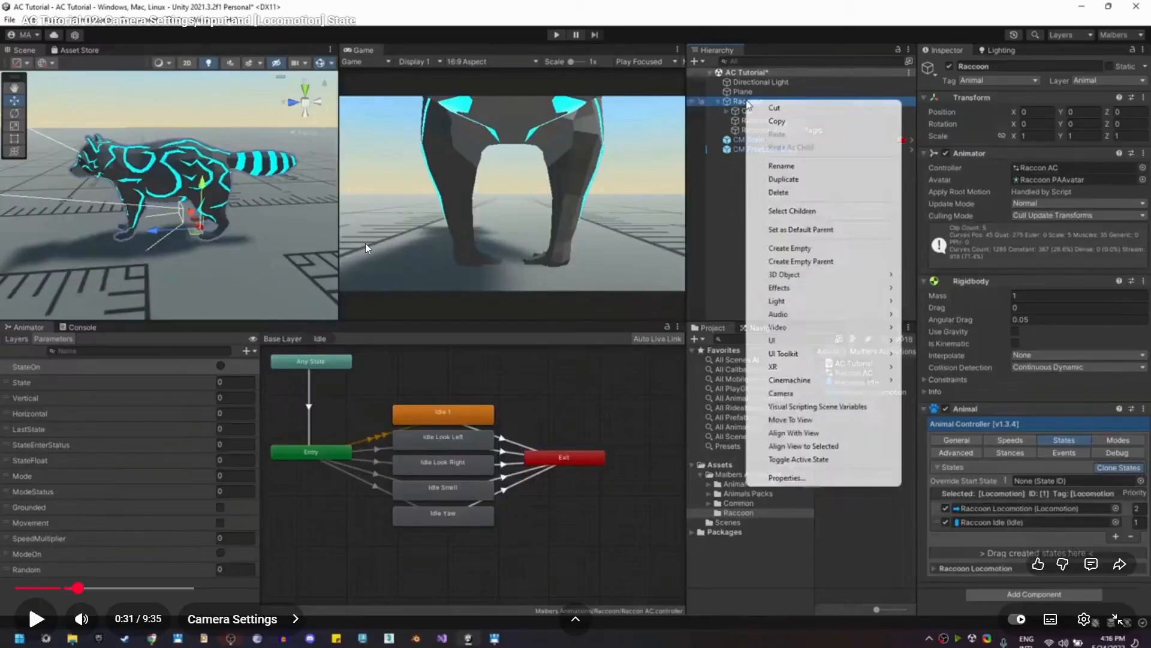
{"action": "left_click", "coordinate": [440, 408]}
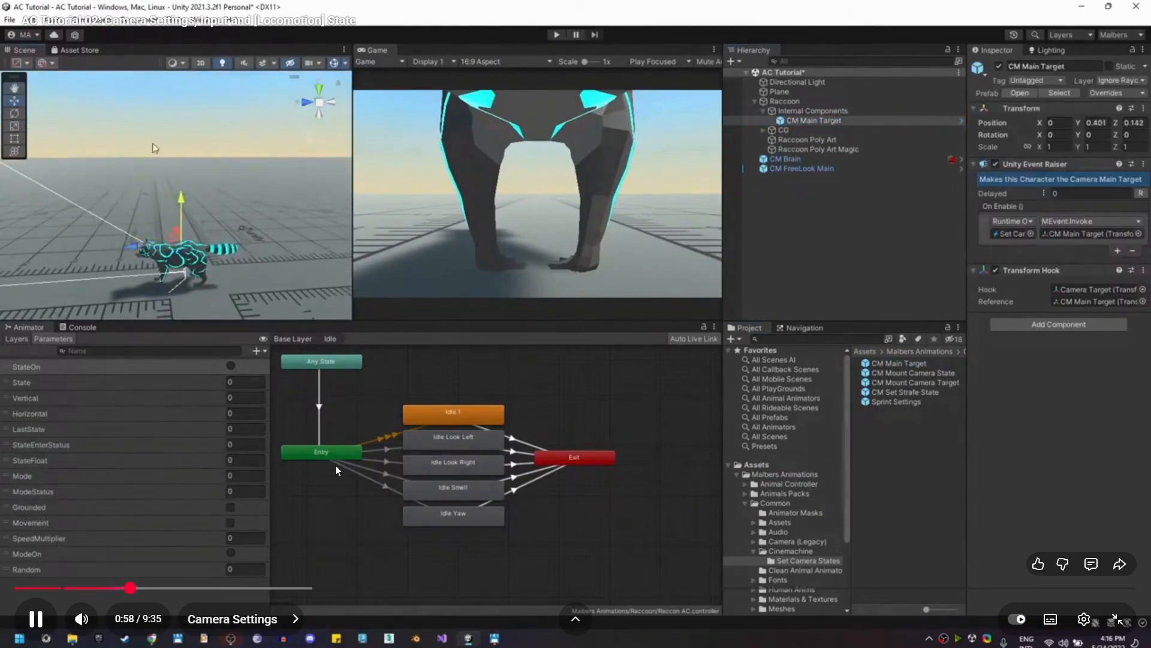
{"action": "left_click", "coordinate": [335, 465]}
Step: Return to Unity and create an empty child object under Dino named Internal Components
{"action": "key", "text": "alt+Tab"}
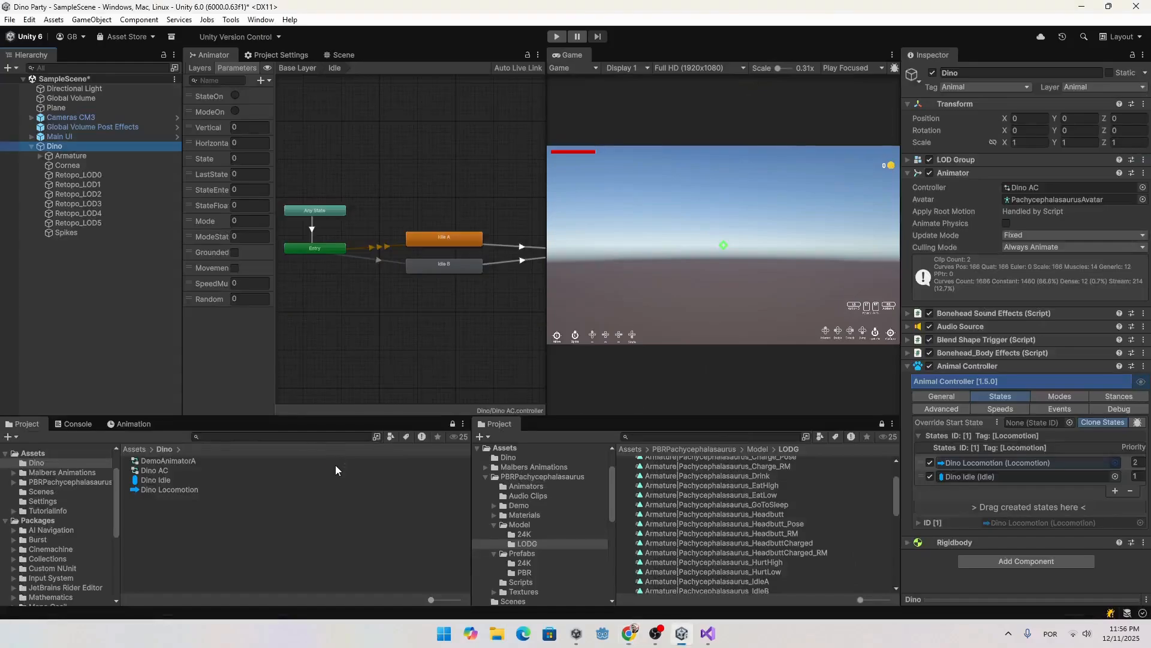
{"action": "right_click", "coordinate": [65, 145]}
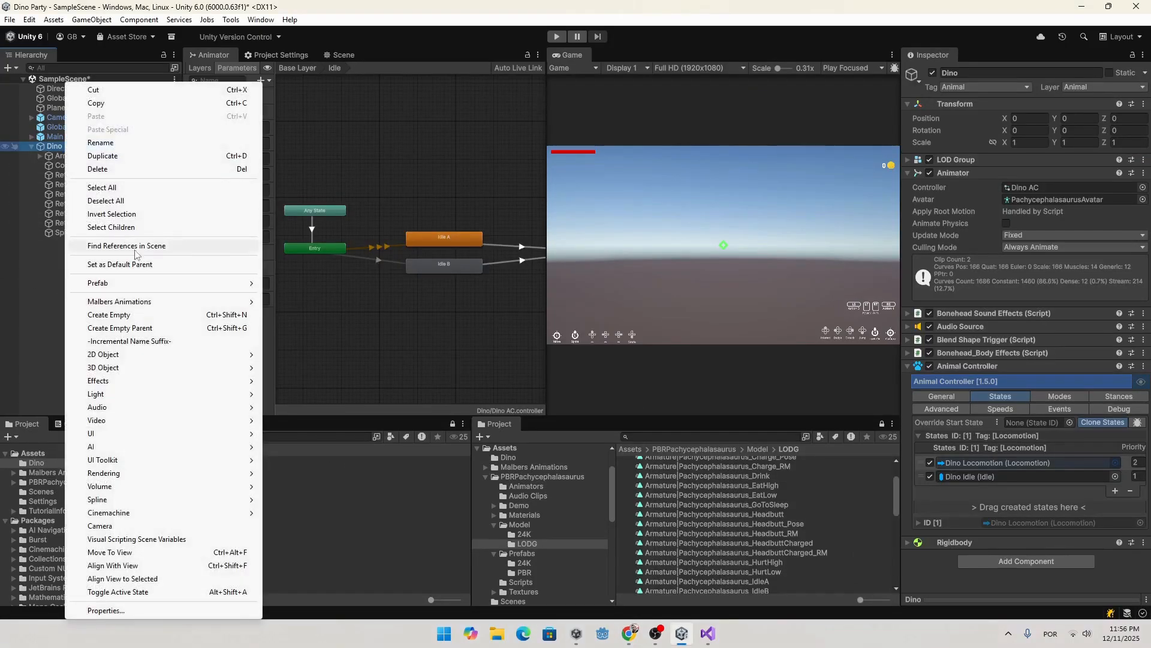
{"action": "left_click", "coordinate": [135, 316]}
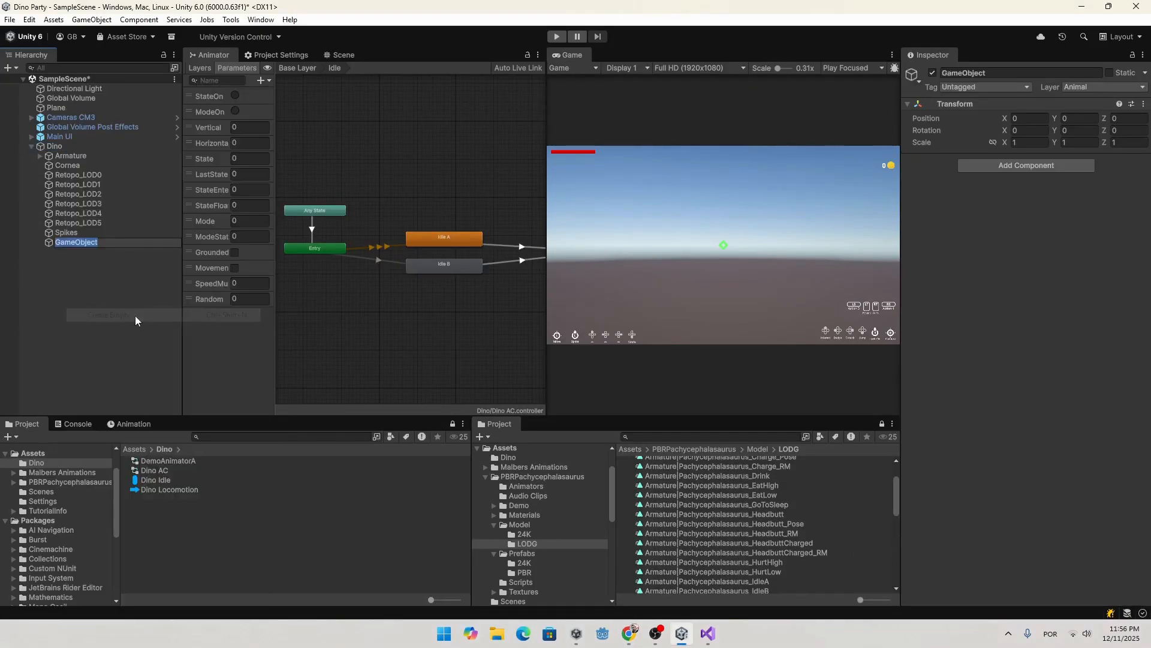
{"action": "type", "text": "Interal"}
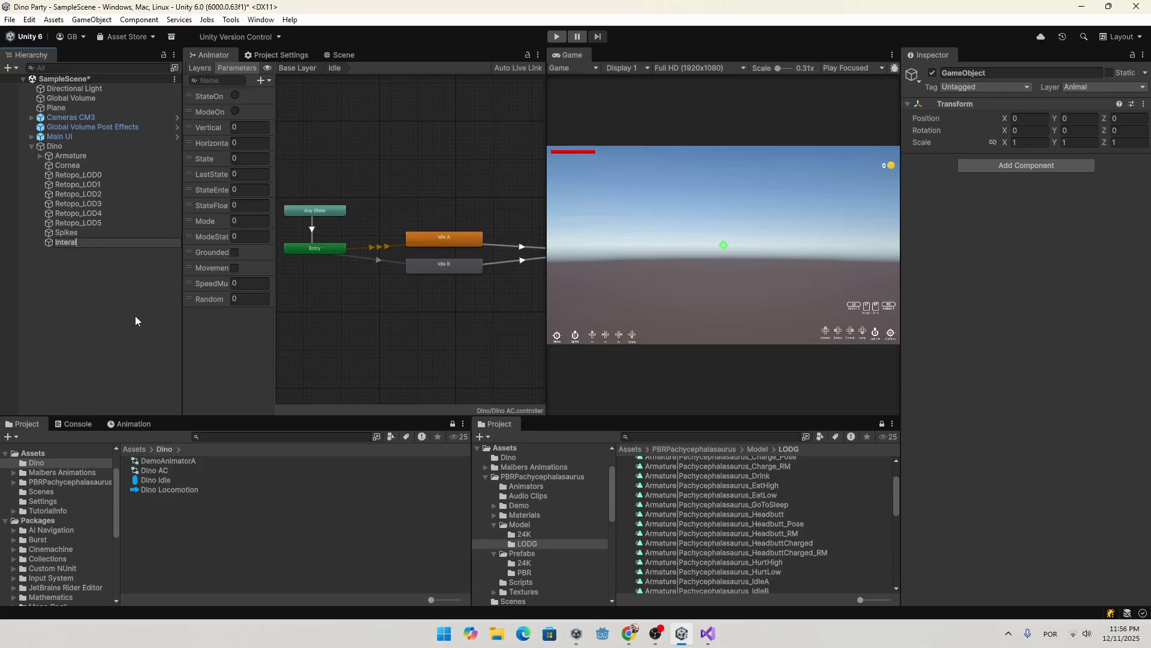
{"action": "key", "text": "BackSpace"}
{"action": "type", "text": "nal Components"}
{"action": "key", "text": "Return"}
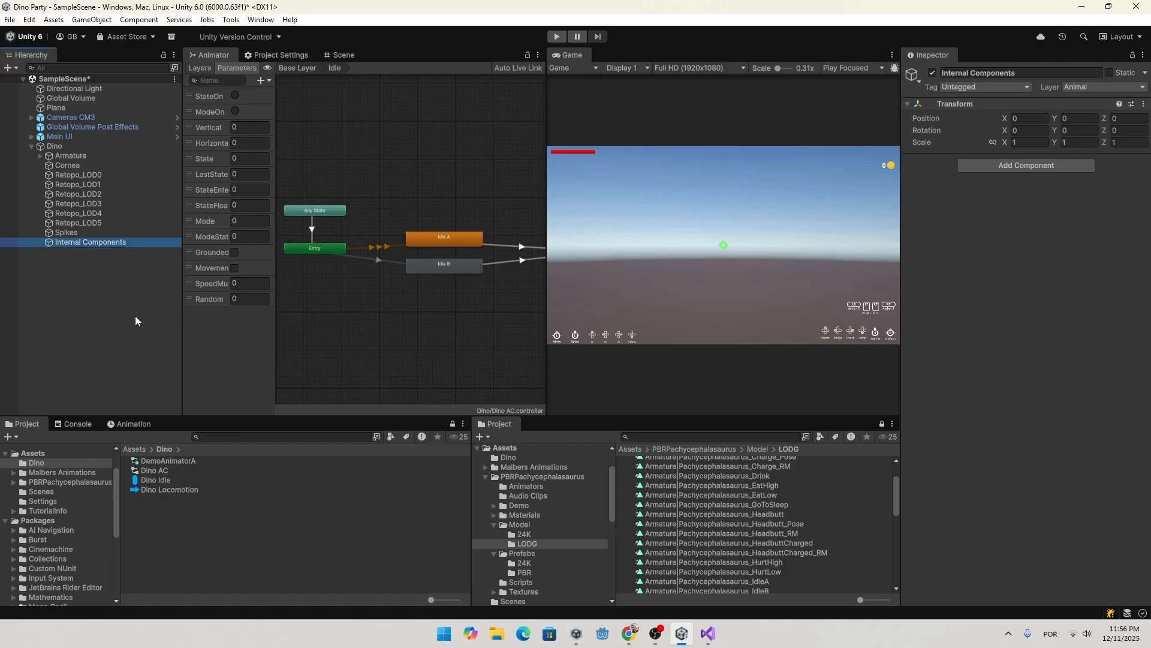
Step: Search the project assets for "CM Main" and place the CM Main Target prefab under Dino's Internal Components object
{"action": "left_click", "coordinate": [692, 436]}
{"action": "type", "text": "CM "}
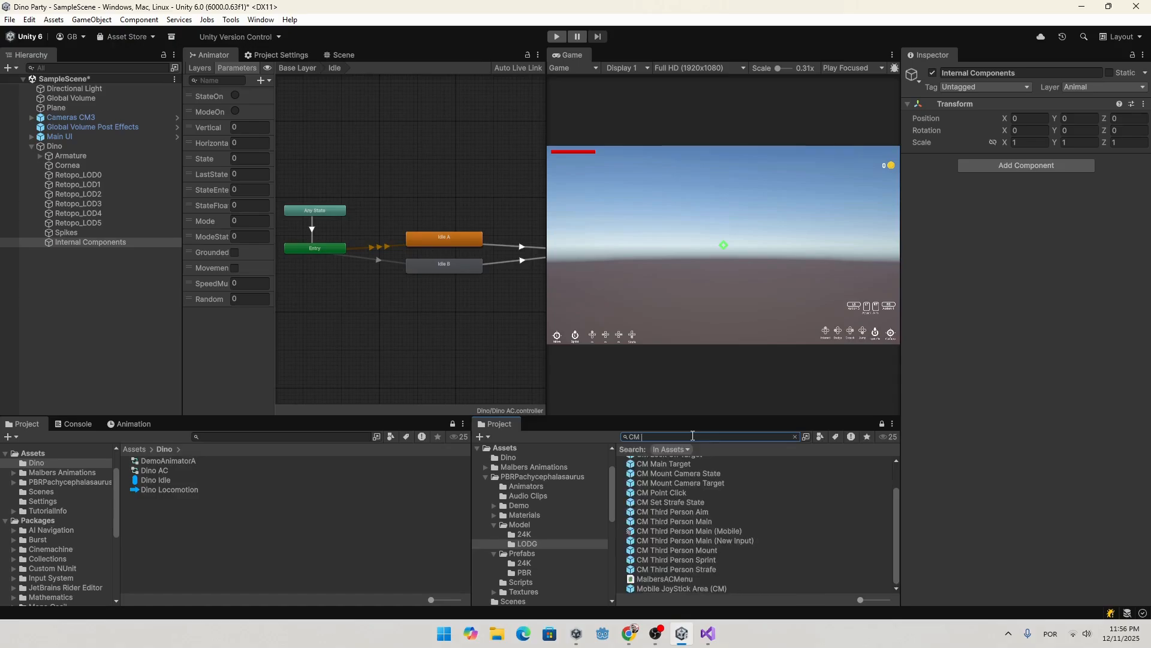
{"action": "type", "text": "T"}
{"action": "type", "text": "Main"}
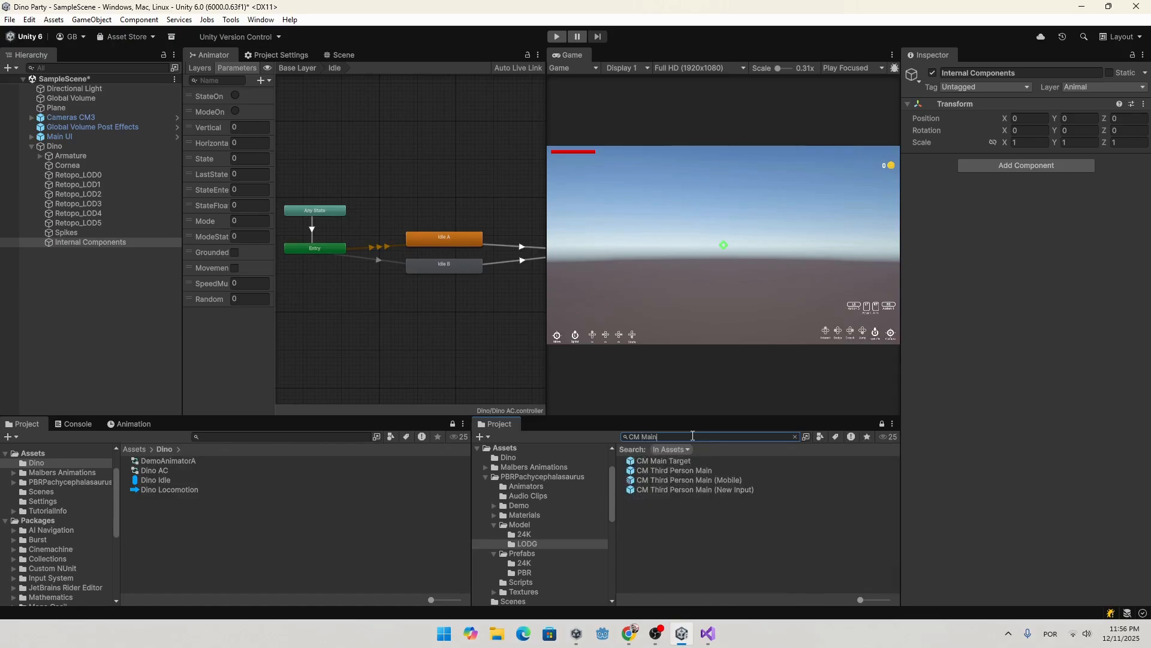
{"action": "left_click_drag", "start_coordinate": [673, 462], "coordinate": [113, 241]}
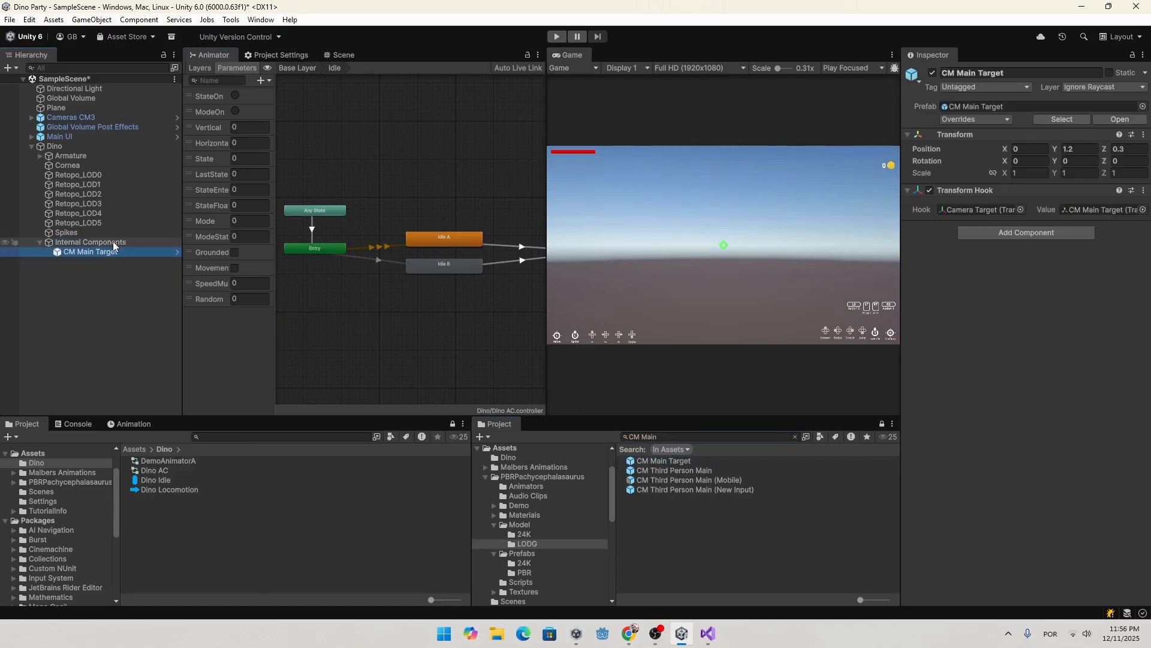
Step: Show the Scene view and run the game, try moving CM Main Target sideways, reset its X position to 0, and stop play mode
{"action": "left_click", "coordinate": [351, 55]}
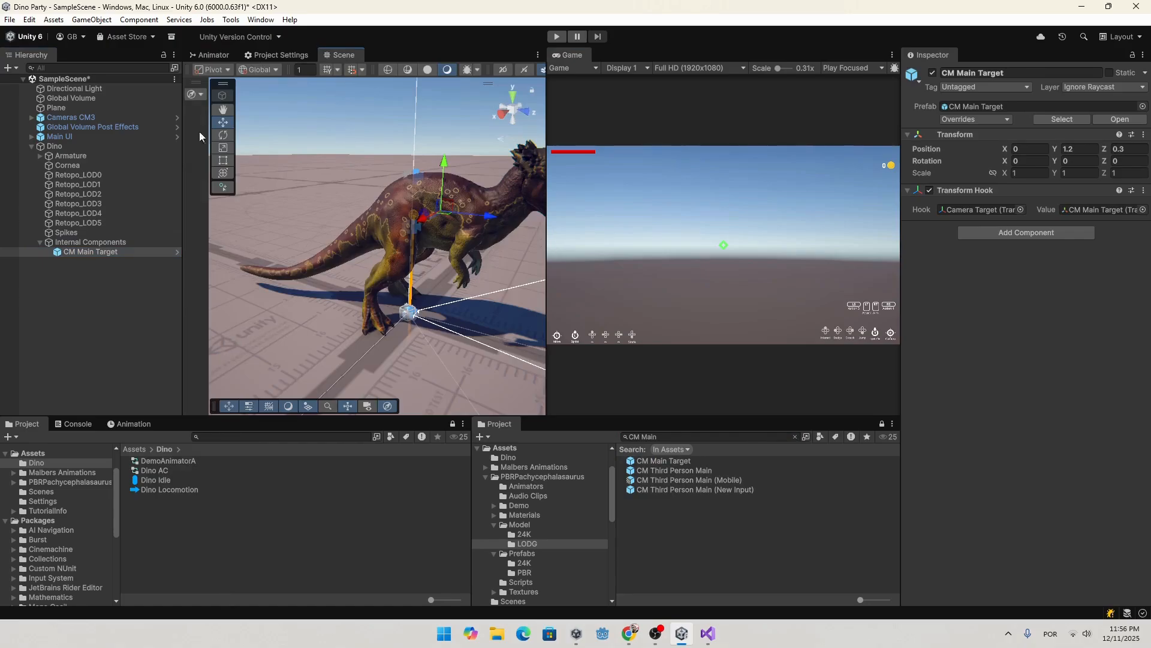
{"action": "left_click", "coordinate": [556, 37]}
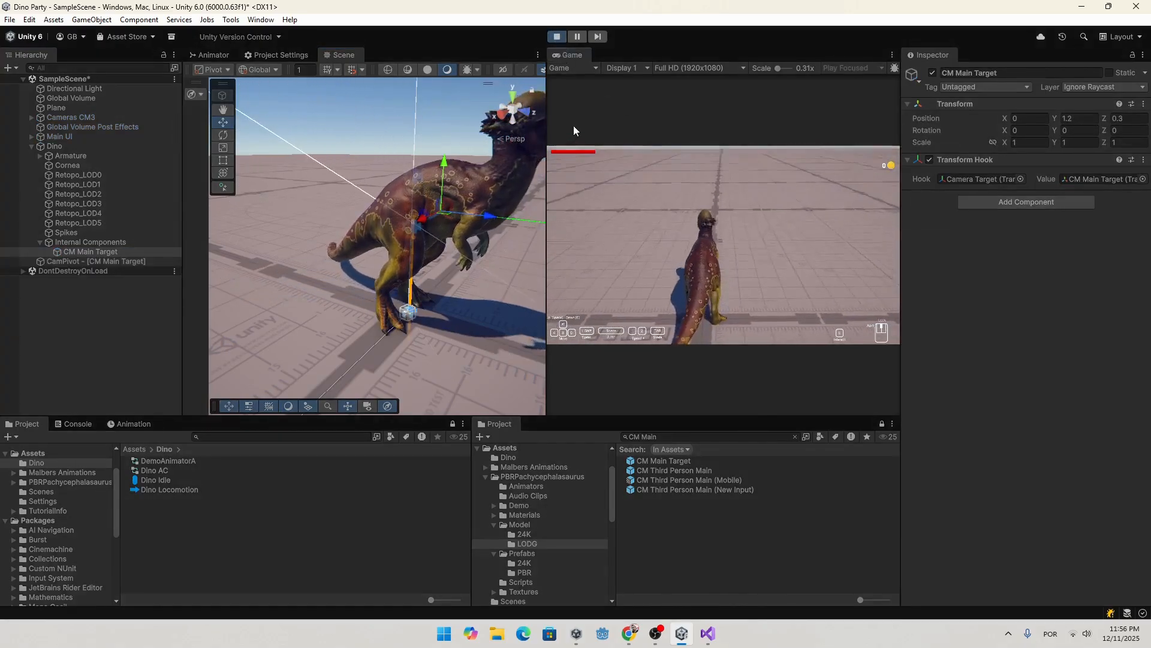
{"action": "left_click_drag", "start_coordinate": [423, 219], "coordinate": [445, 190]}
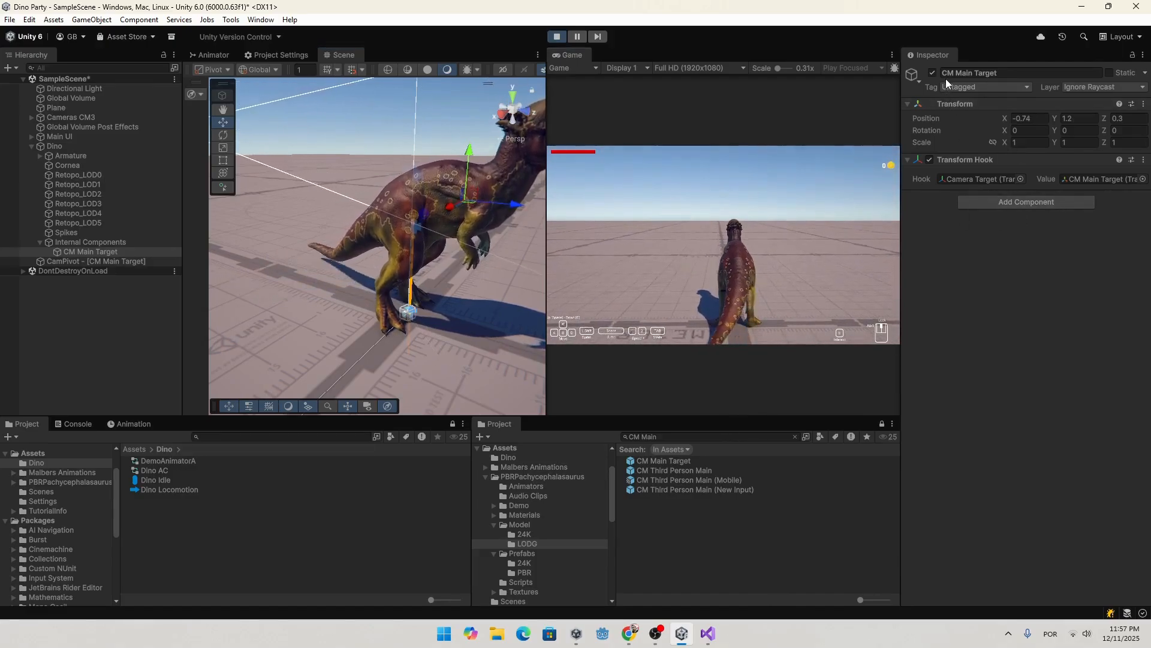
{"action": "left_click", "coordinate": [1032, 118]}
{"action": "type", "text": "0"}
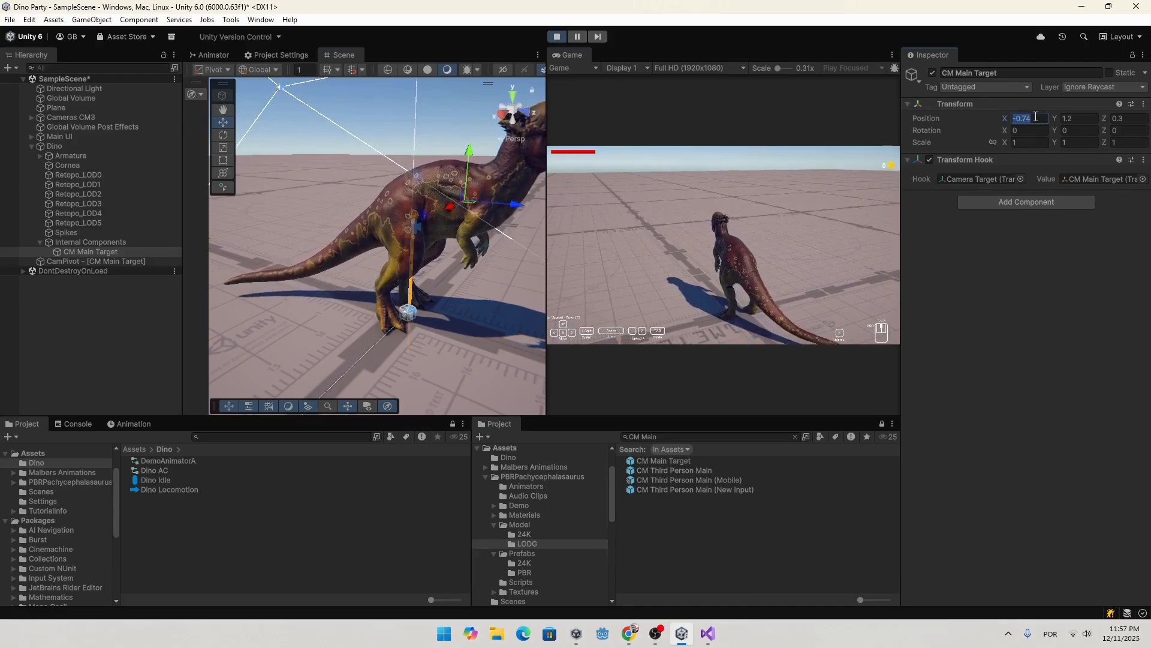
{"action": "left_click", "coordinate": [789, 224]}
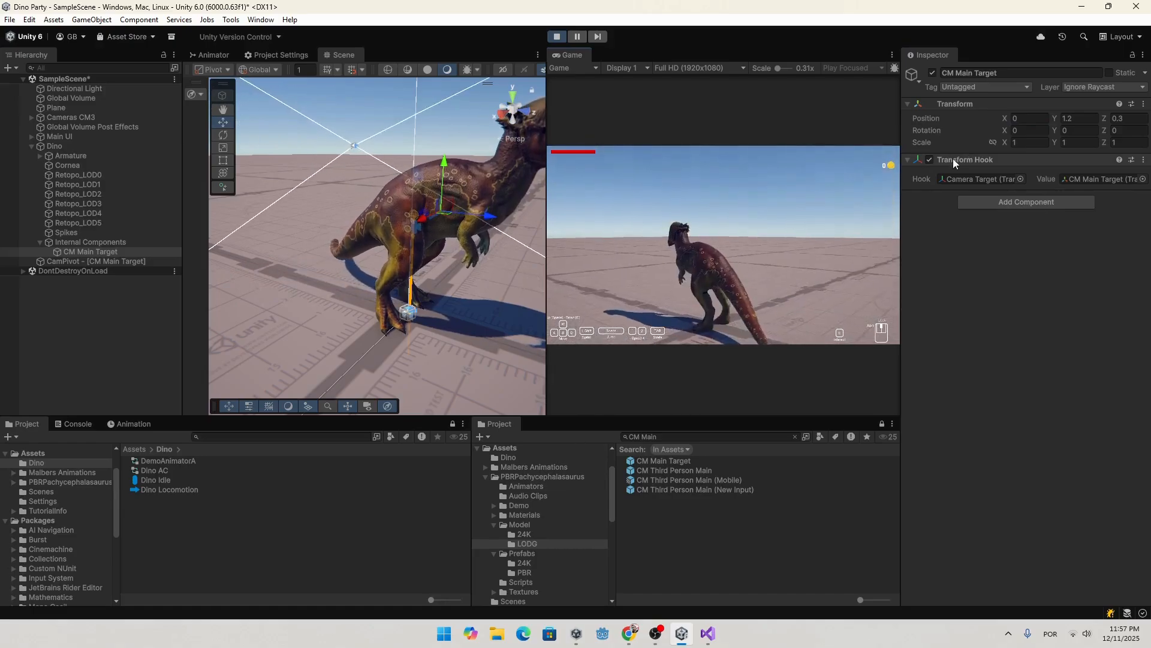
{"action": "left_click", "coordinate": [557, 36]}
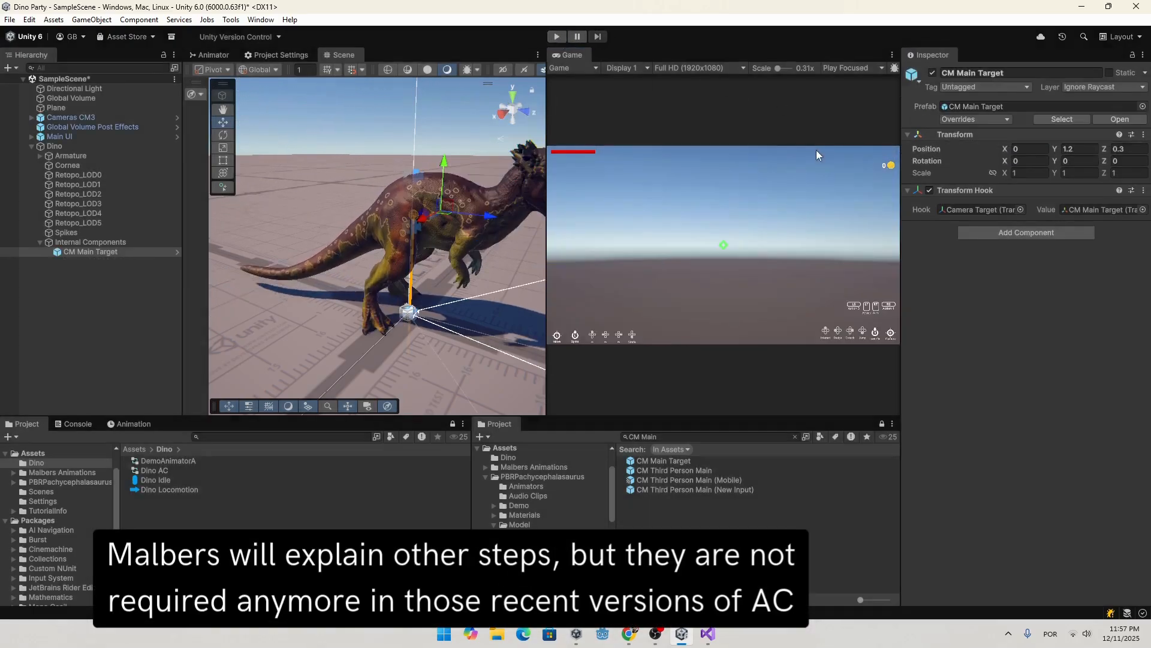
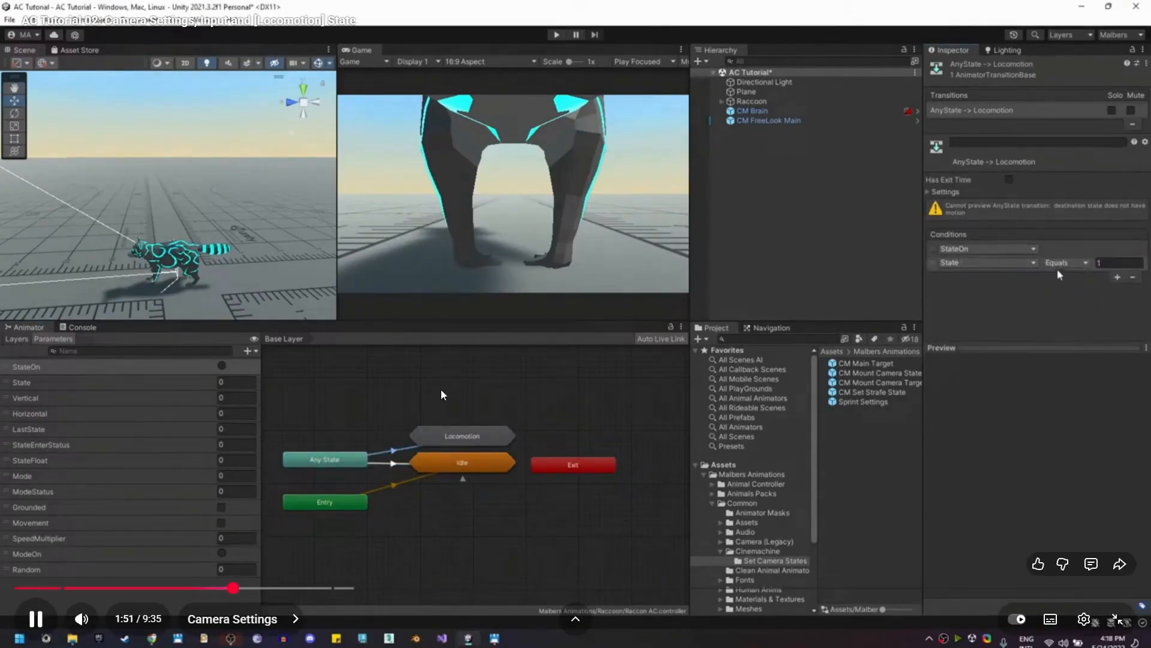
Step: Return to Unity, widen the Animator view and create a new sub-state machine in the Base Layer
{"action": "key", "text": "alt+Tab"}
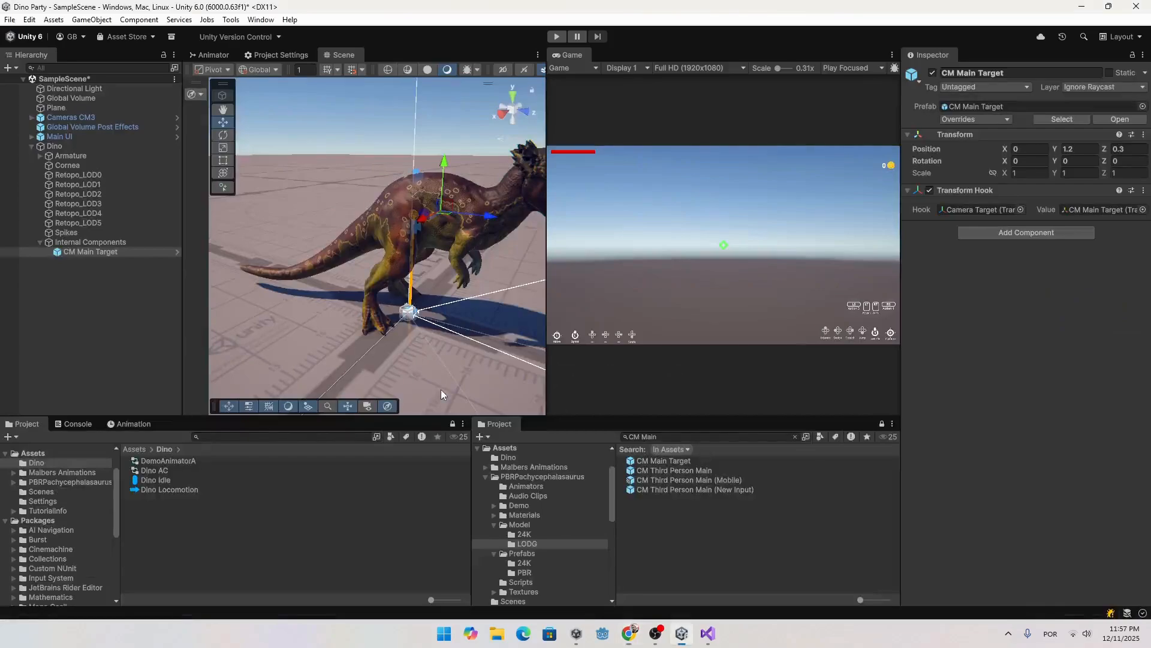
{"action": "left_click", "coordinate": [207, 54]}
{"action": "left_click_drag", "start_coordinate": [542, 278], "coordinate": [671, 278]}
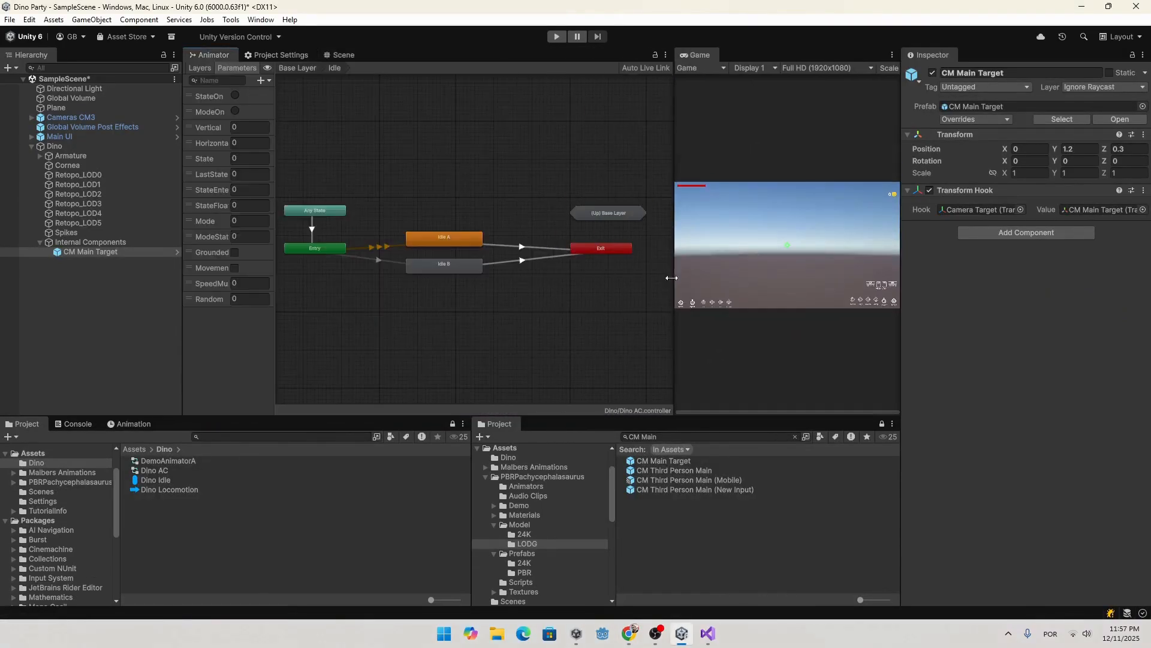
{"action": "left_click", "coordinate": [286, 68]}
{"action": "right_click", "coordinate": [517, 278]}
{"action": "left_click", "coordinate": [548, 297]}
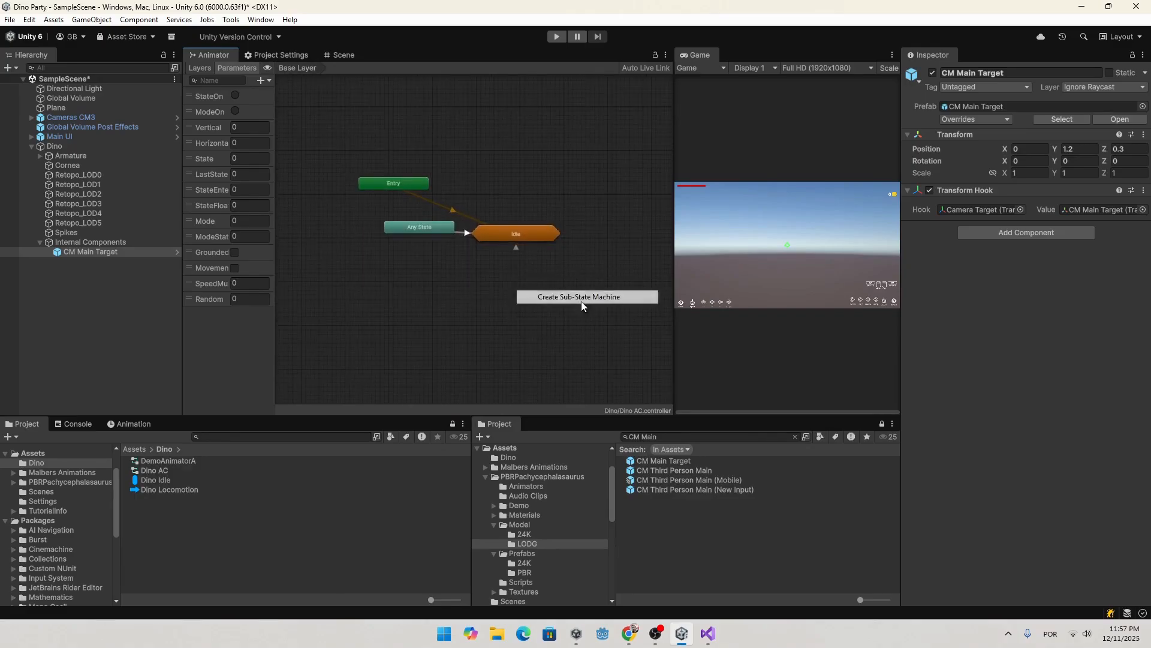
Step: Make a transition from Any State to the new sub-state machine and rename that sub-state machine Locomotion
{"action": "right_click", "coordinate": [434, 225]}
{"action": "left_click", "coordinate": [463, 233]}
{"action": "left_click", "coordinate": [505, 262]}
{"action": "left_click", "coordinate": [505, 262]}
{"action": "left_click", "coordinate": [990, 71]}
{"action": "type", "text": "Locomotion"}
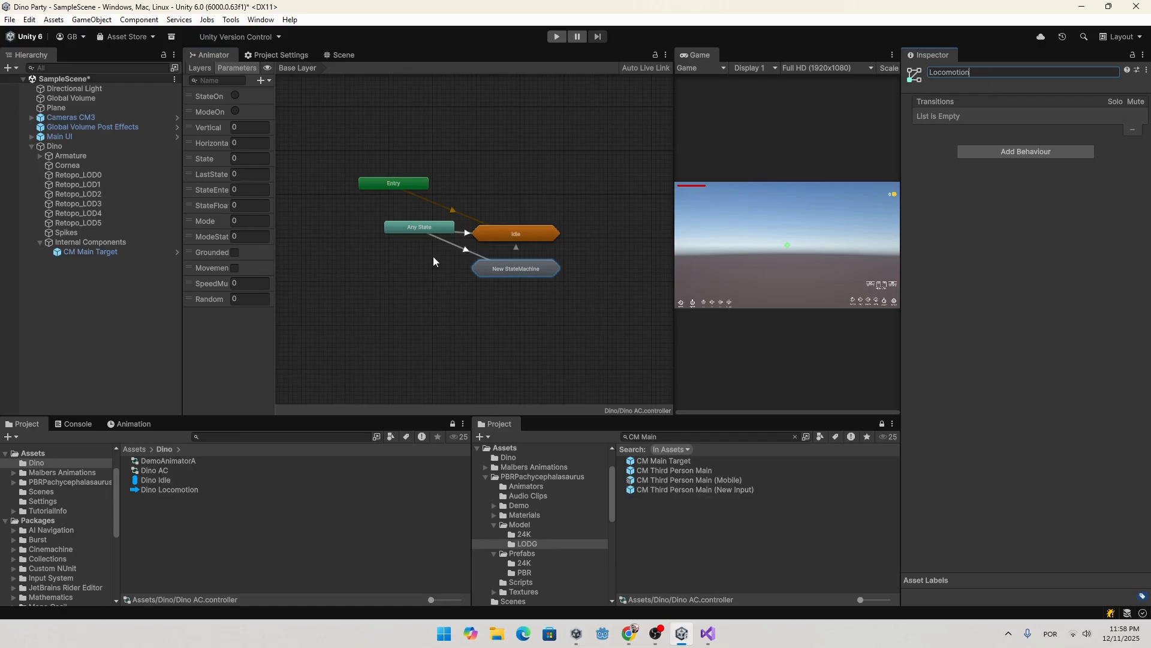
{"action": "key", "text": "Return"}
Step: Give the Any State to Locomotion transition two conditions, StateOn and State with Equals, and compare it with the Idle transition
{"action": "left_click", "coordinate": [465, 254]}
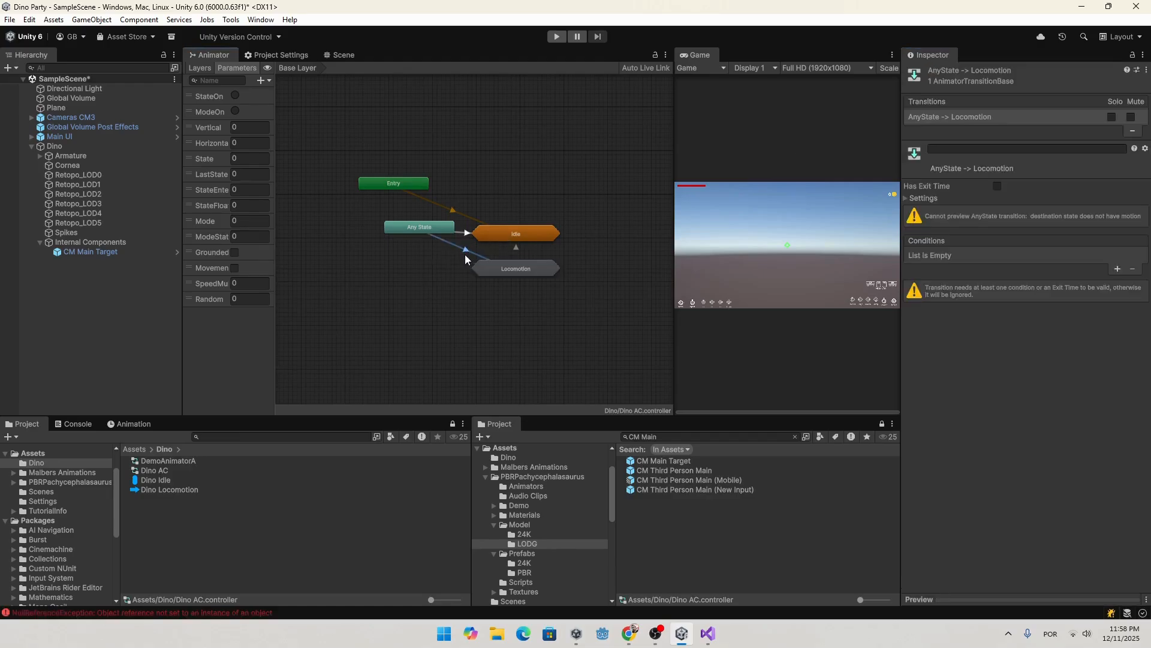
{"action": "left_click", "coordinate": [1118, 268]}
{"action": "left_click", "coordinate": [1117, 269]}
{"action": "left_click", "coordinate": [1015, 269]}
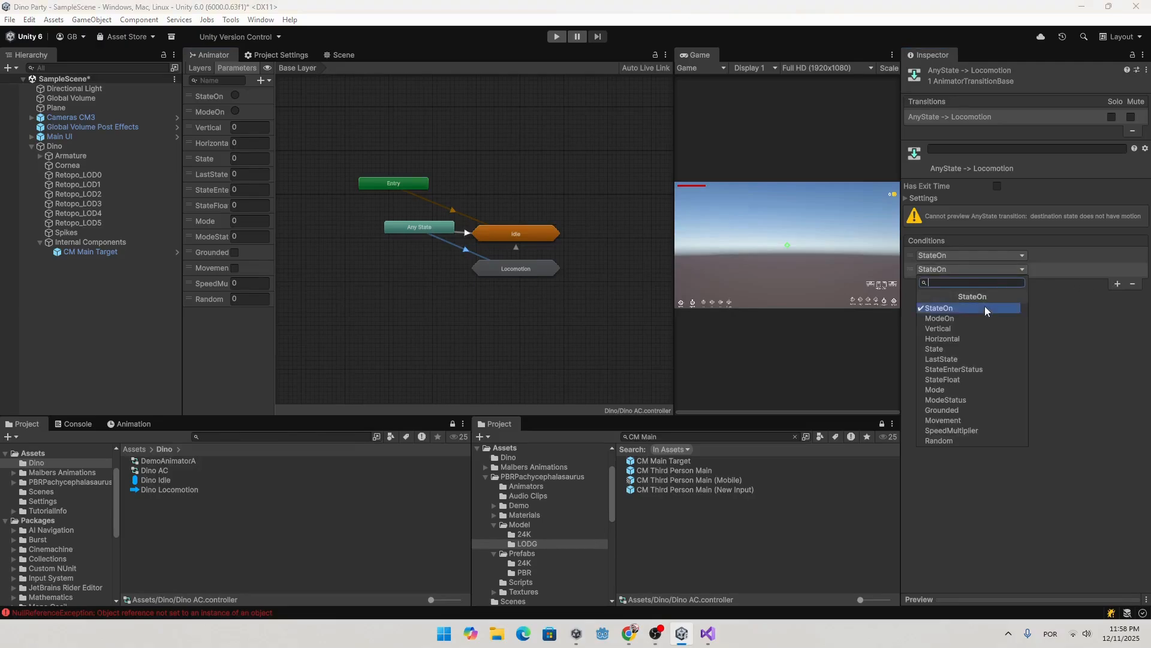
{"action": "left_click", "coordinate": [962, 348]}
{"action": "left_click", "coordinate": [1073, 270]}
{"action": "left_click", "coordinate": [1066, 309]}
{"action": "left_click", "coordinate": [1105, 271]}
{"action": "left_click", "coordinate": [466, 234]}
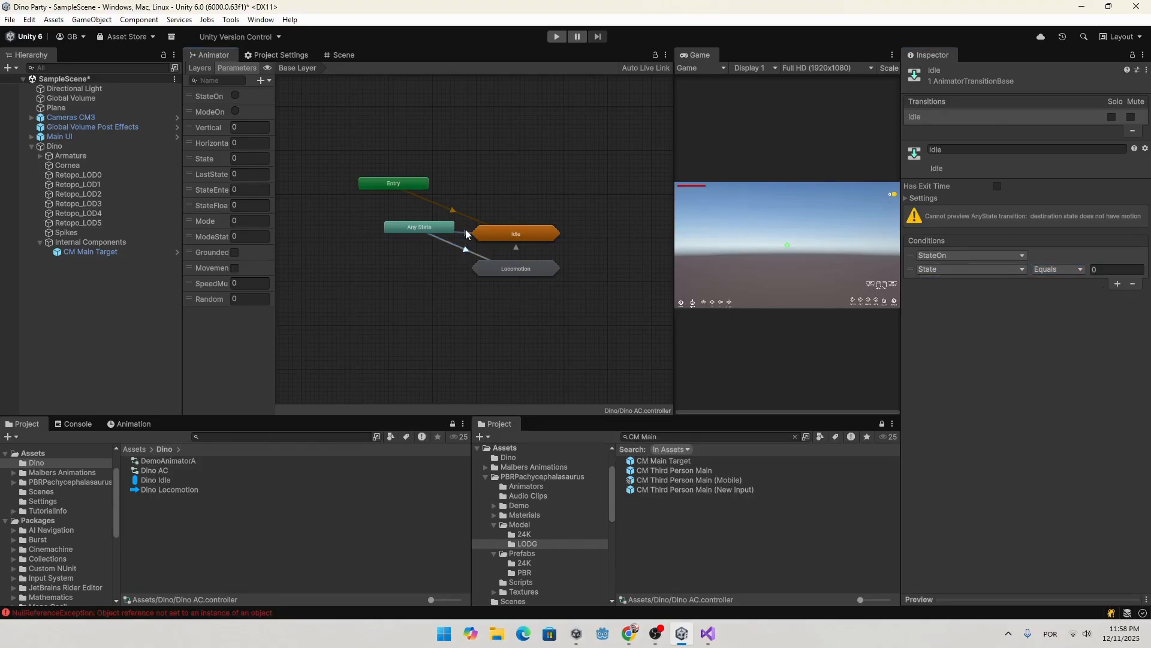
{"action": "left_click", "coordinate": [465, 246]}
{"action": "left_click", "coordinate": [459, 282]}
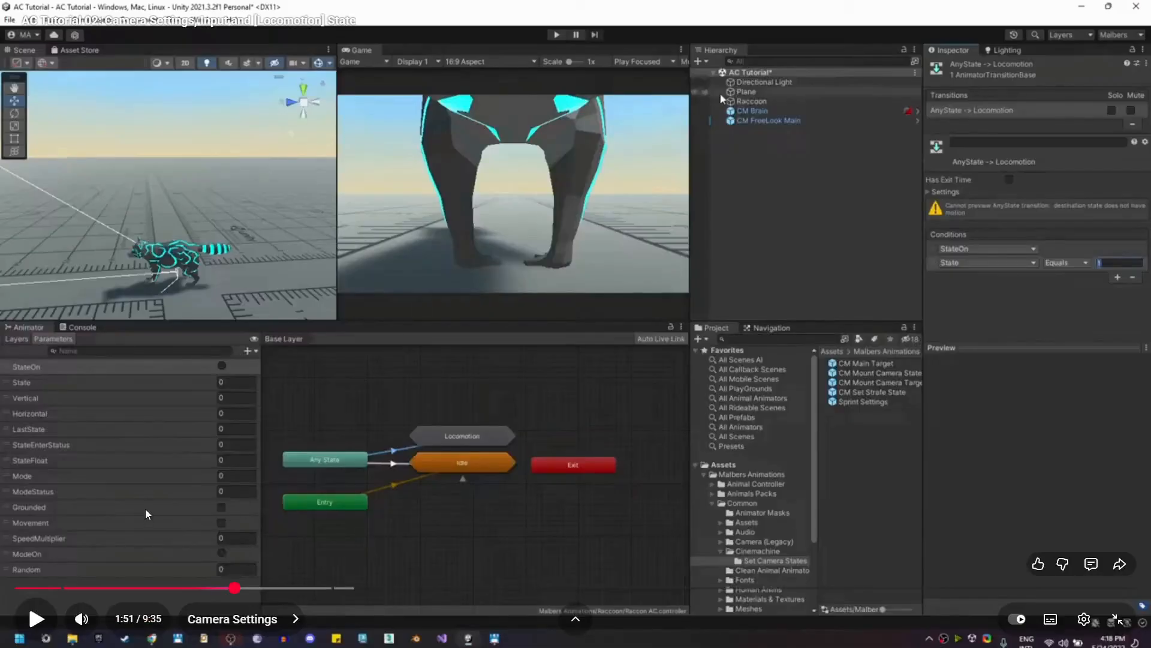
Step: In Chrome, watch how the tutorial builds and tags the Locomotion blend tree, pausing at 2:23
{"action": "left_click", "coordinate": [256, 434]}
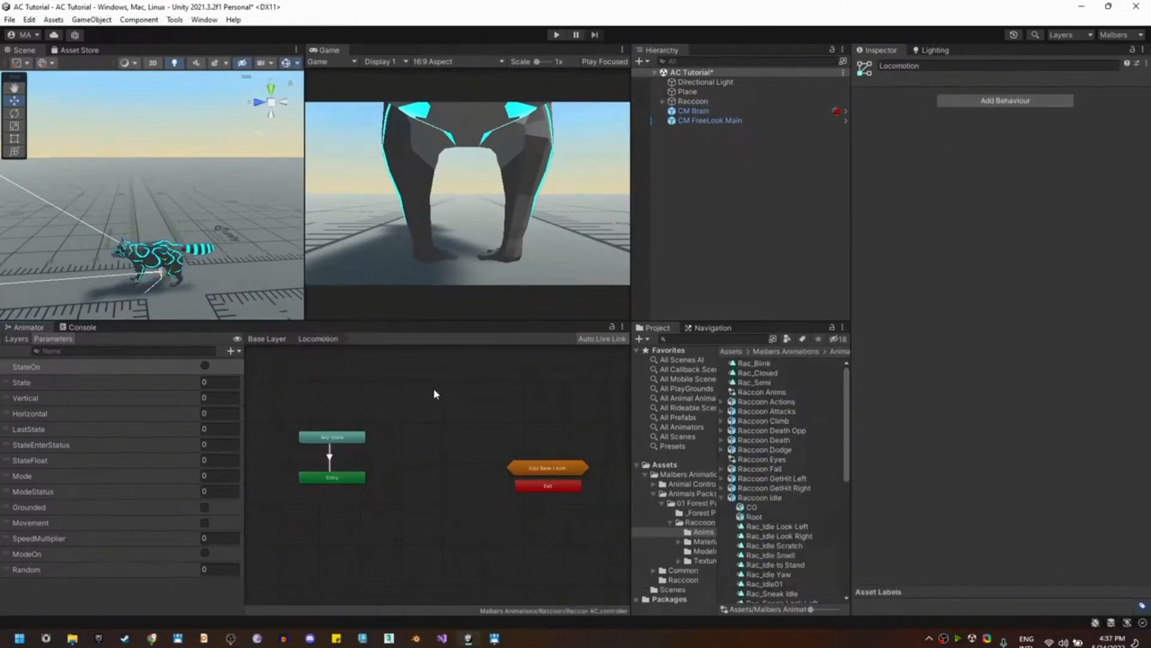
{"action": "left_click", "coordinate": [580, 448]}
{"action": "left_click", "coordinate": [927, 70]}
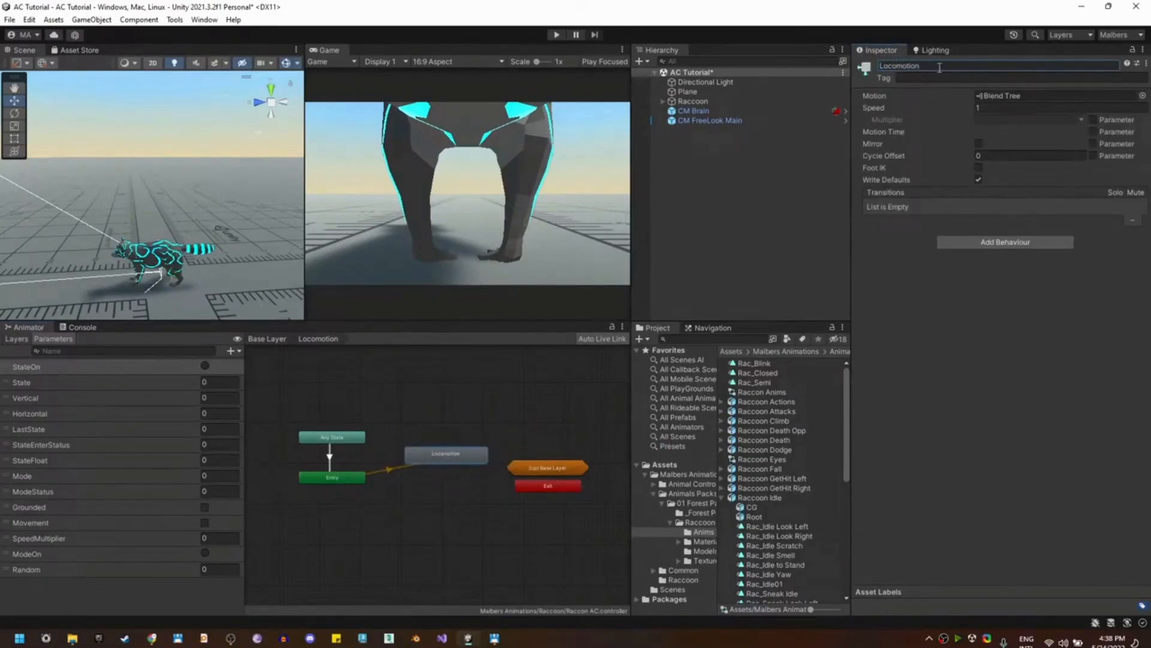
{"action": "left_click", "coordinate": [693, 101]}
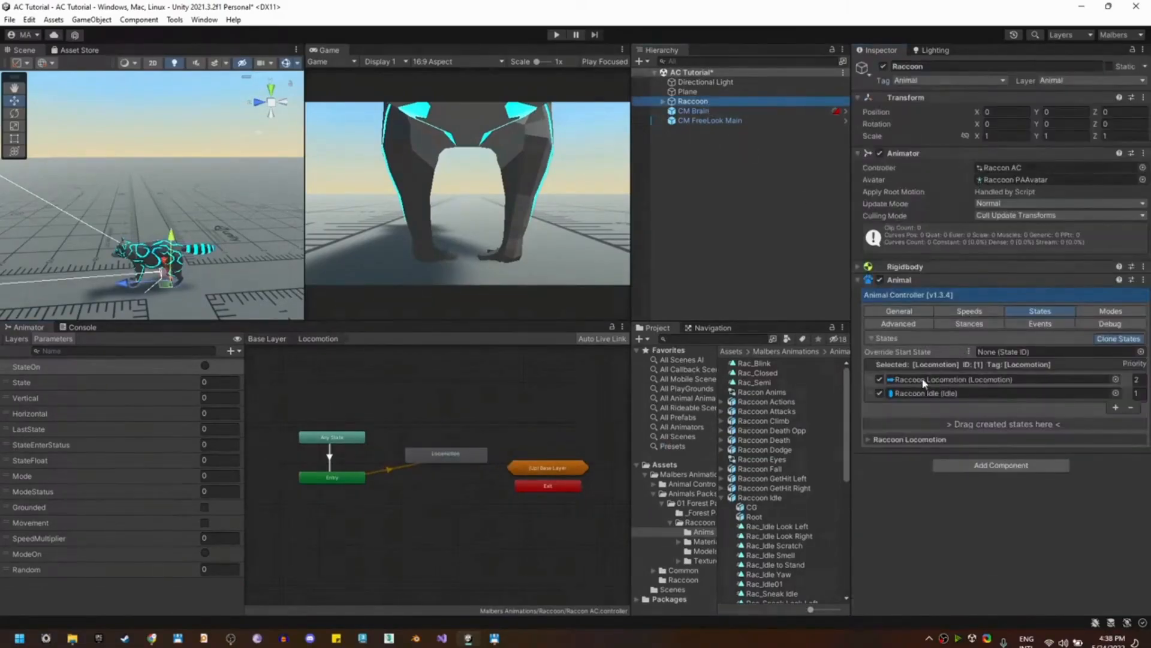
{"action": "double_click", "coordinate": [432, 454]}
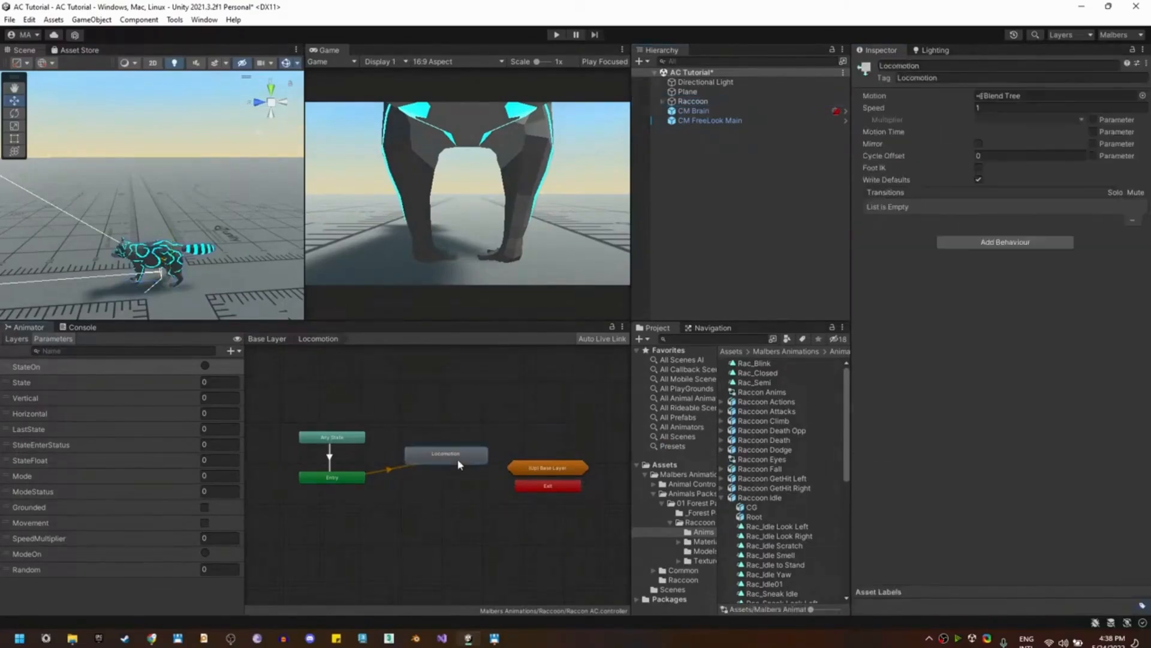
{"action": "left_click", "coordinate": [1118, 136]}
{"action": "left_click", "coordinate": [1080, 149]}
{"action": "left_click", "coordinate": [1117, 151]}
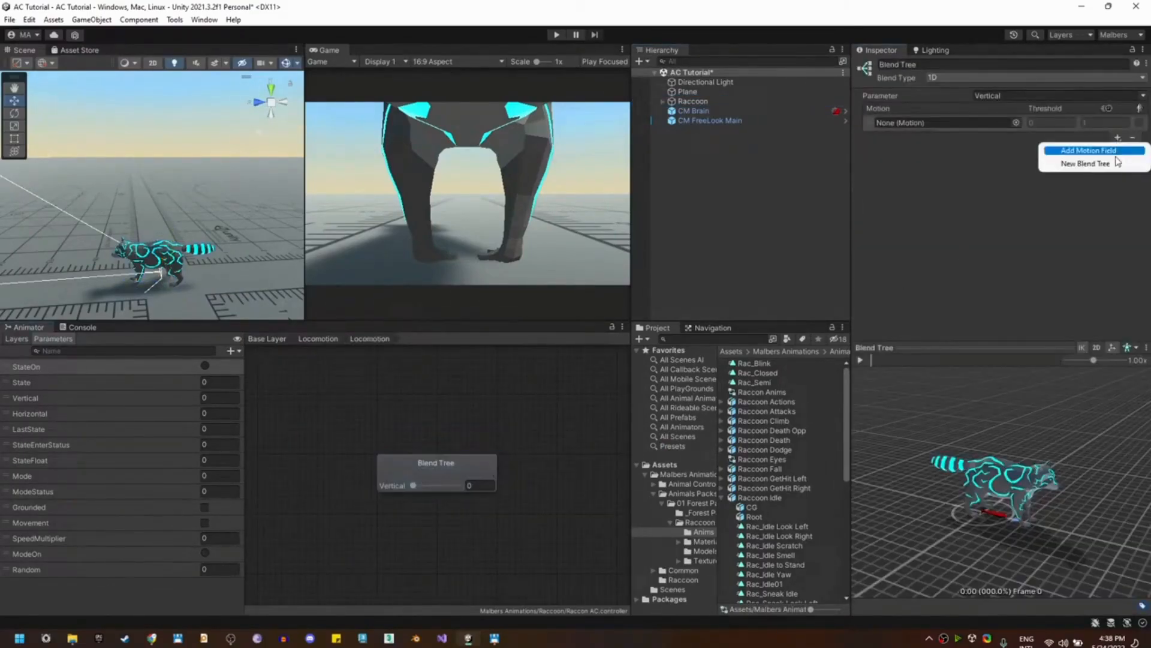
{"action": "left_click", "coordinate": [1079, 162]}
{"action": "left_click", "coordinate": [976, 212]}
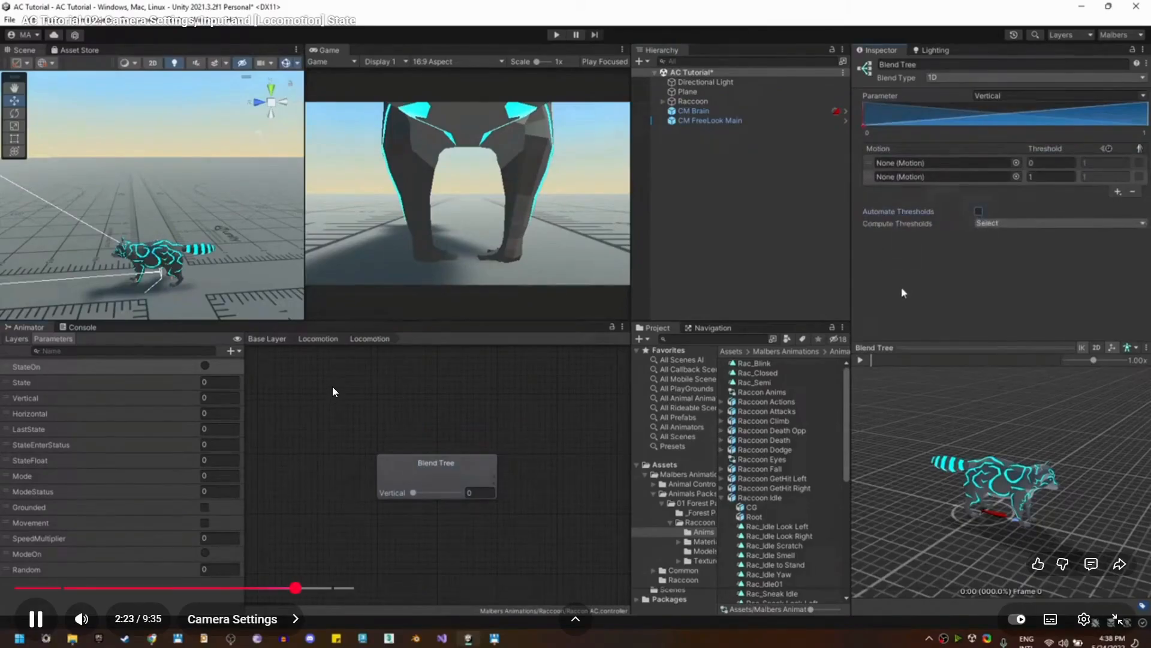
{"action": "left_click", "coordinate": [412, 359]}
Step: Return to Unity and create a blend tree state inside the Locomotion sub-state machine, placed between Entry and Exit
{"action": "key", "text": "alt+Tab"}
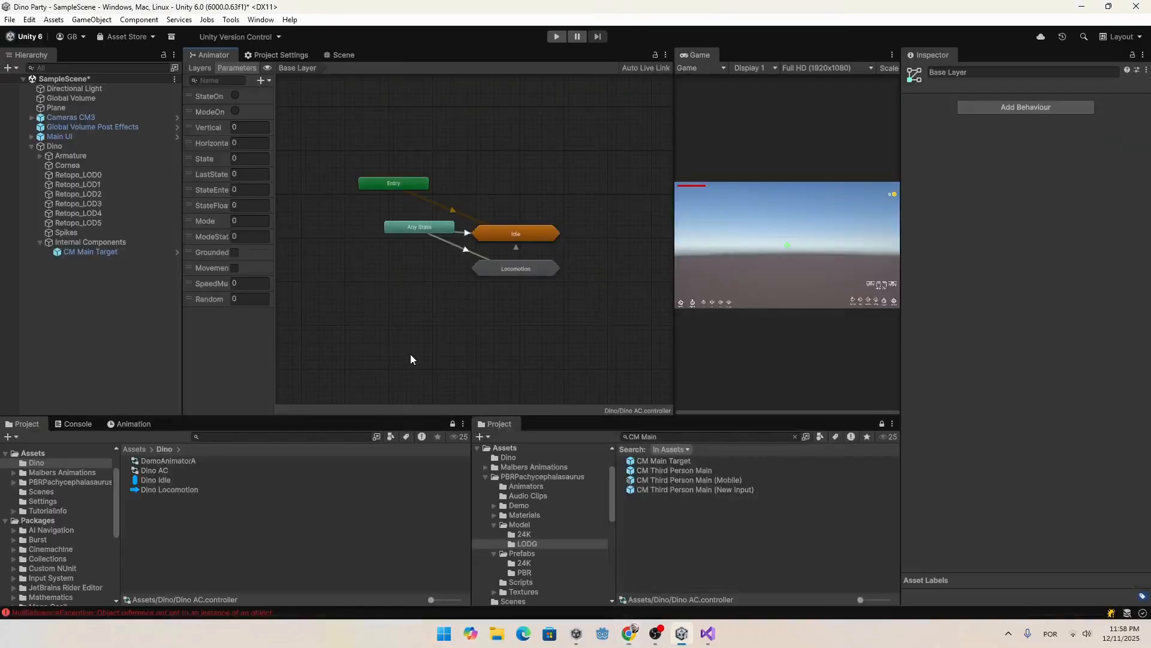
{"action": "double_click", "coordinate": [502, 279]}
{"action": "right_click", "coordinate": [407, 271]}
{"action": "mouse_move", "coordinate": [478, 278]}
{"action": "key", "text": "Escape"}
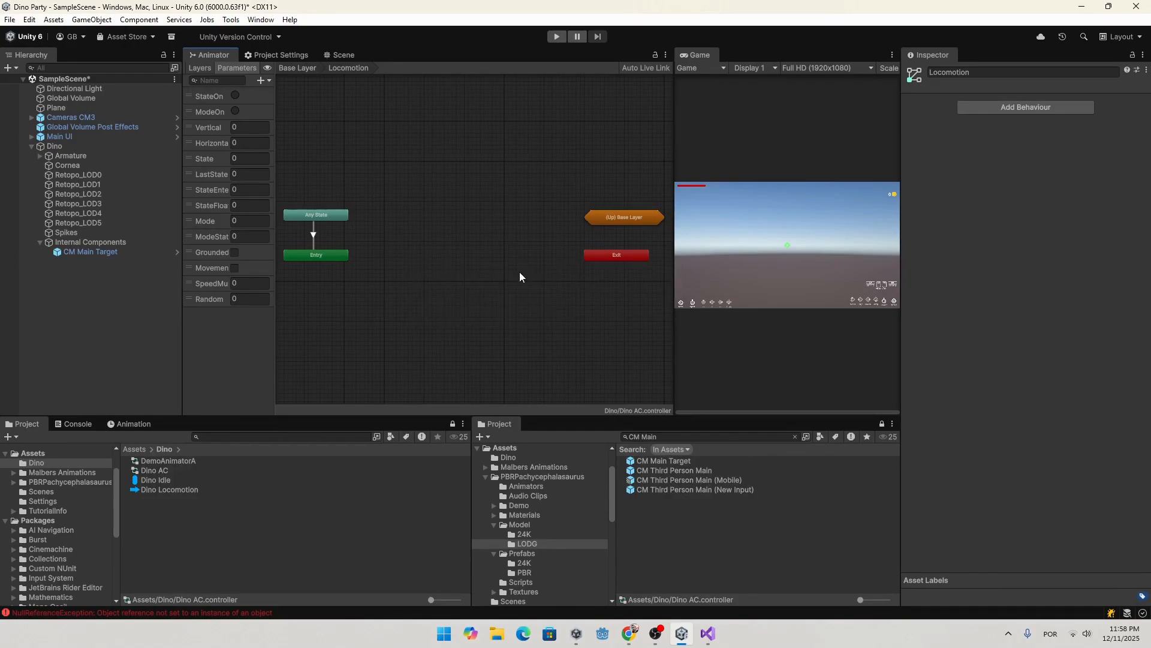
{"action": "right_click", "coordinate": [497, 274]}
{"action": "mouse_move", "coordinate": [623, 280]}
{"action": "left_click", "coordinate": [693, 307]}
{"action": "left_click_drag", "start_coordinate": [499, 283], "coordinate": [437, 276]}
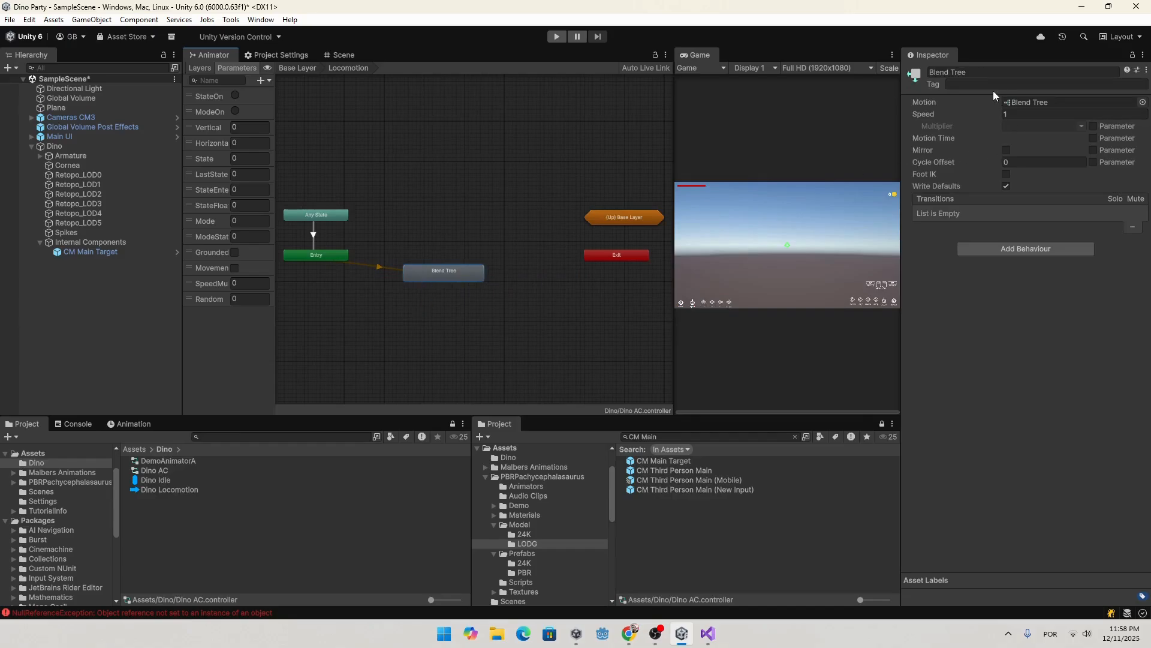
Step: Rename the new blend tree state Locomotion and give it the tag Locomotion
{"action": "left_click", "coordinate": [982, 71]}
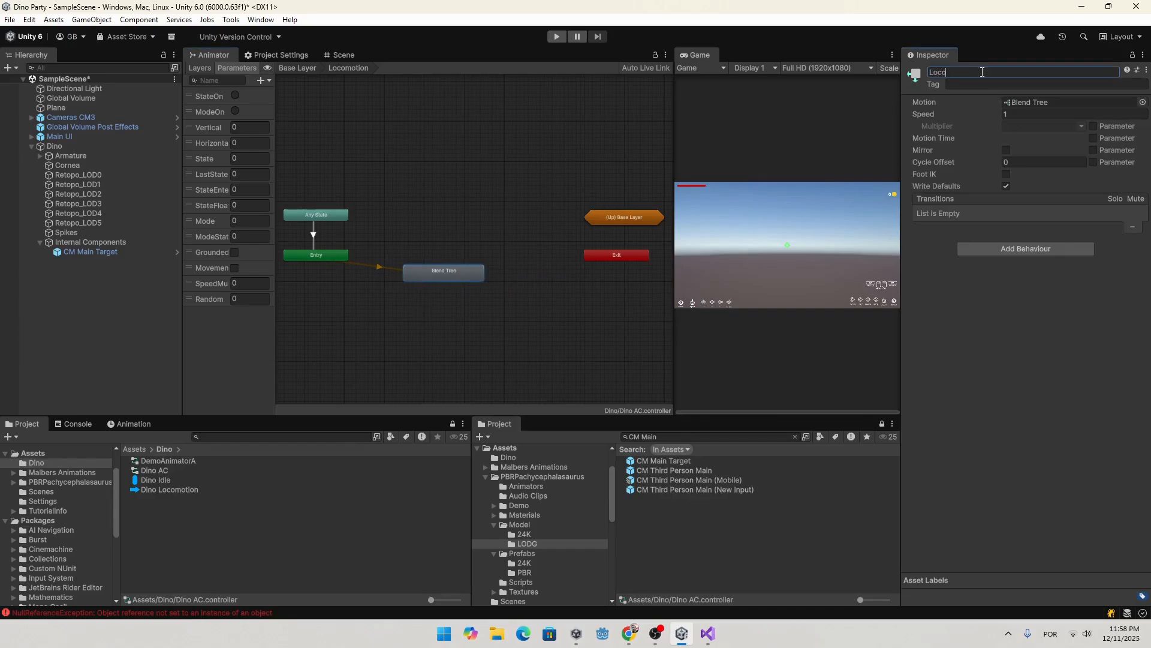
{"action": "left_click", "coordinate": [972, 85]}
{"action": "type", "text": "Locomotion"}
{"action": "left_click", "coordinate": [444, 275]}
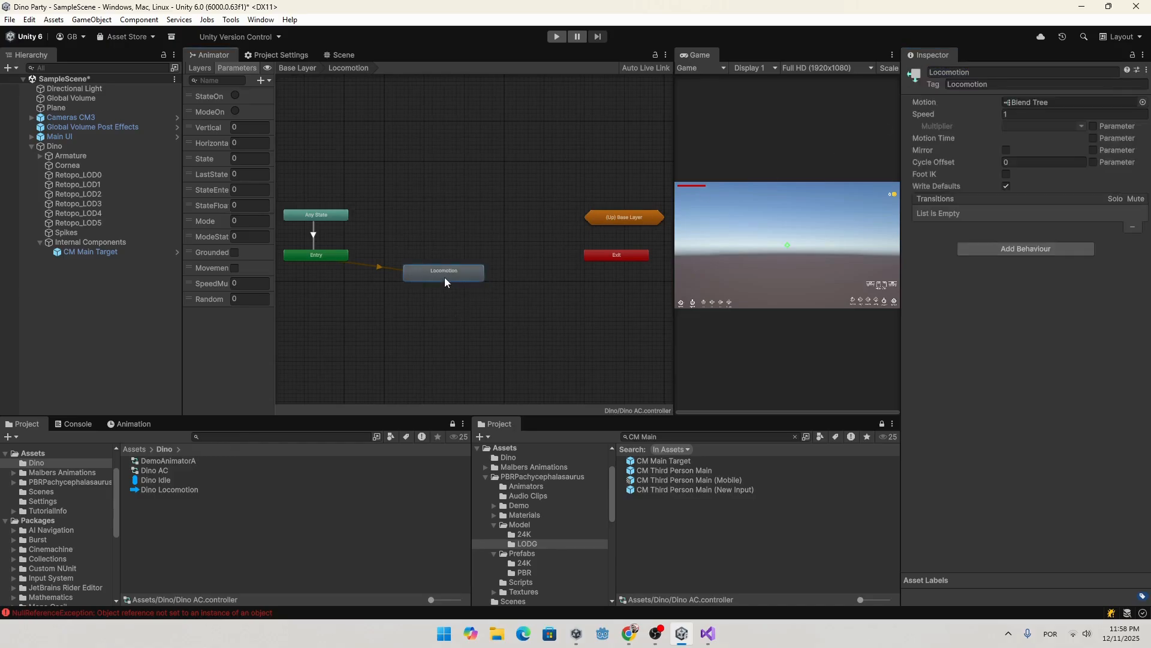
Step: Open the Locomotion state's blend tree and add two empty motion fields to it
{"action": "double_click", "coordinate": [444, 275]}
{"action": "left_click", "coordinate": [1118, 144]}
{"action": "left_click", "coordinate": [1110, 153]}
{"action": "left_click", "coordinate": [1116, 144]}
{"action": "left_click", "coordinate": [1111, 155]}
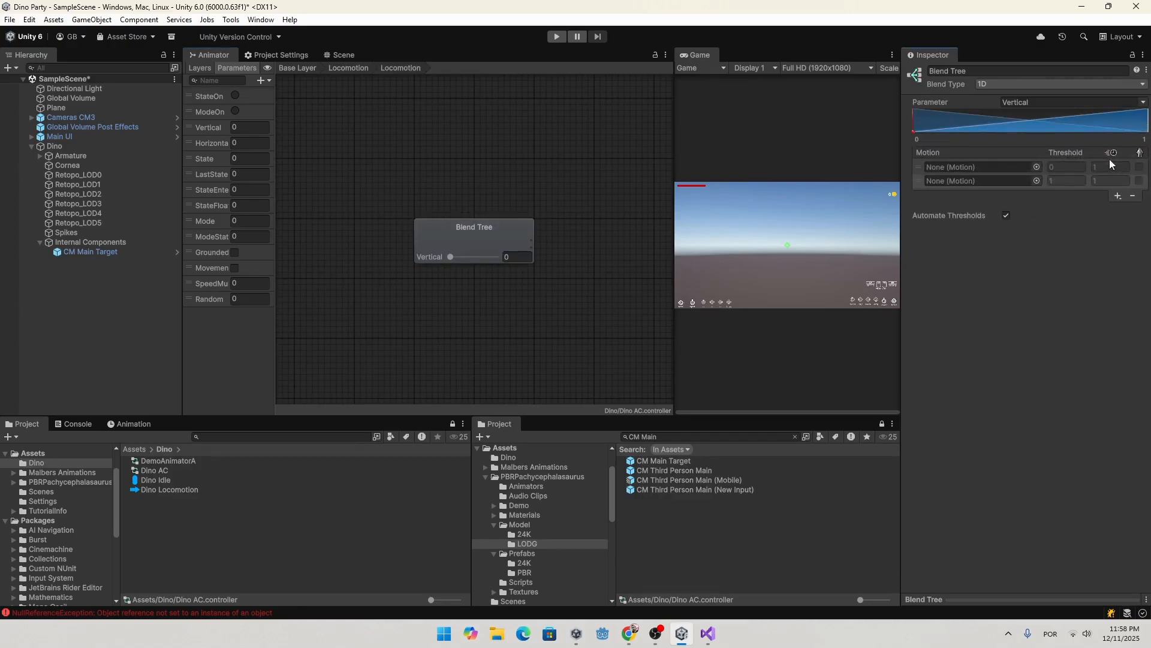
Step: Switch to Chrome and watch how the tutorial assigns idle and walk motions to the blend tree, up to 2:44
{"action": "key", "text": "alt+Tab"}
{"action": "left_click", "coordinate": [631, 287]}
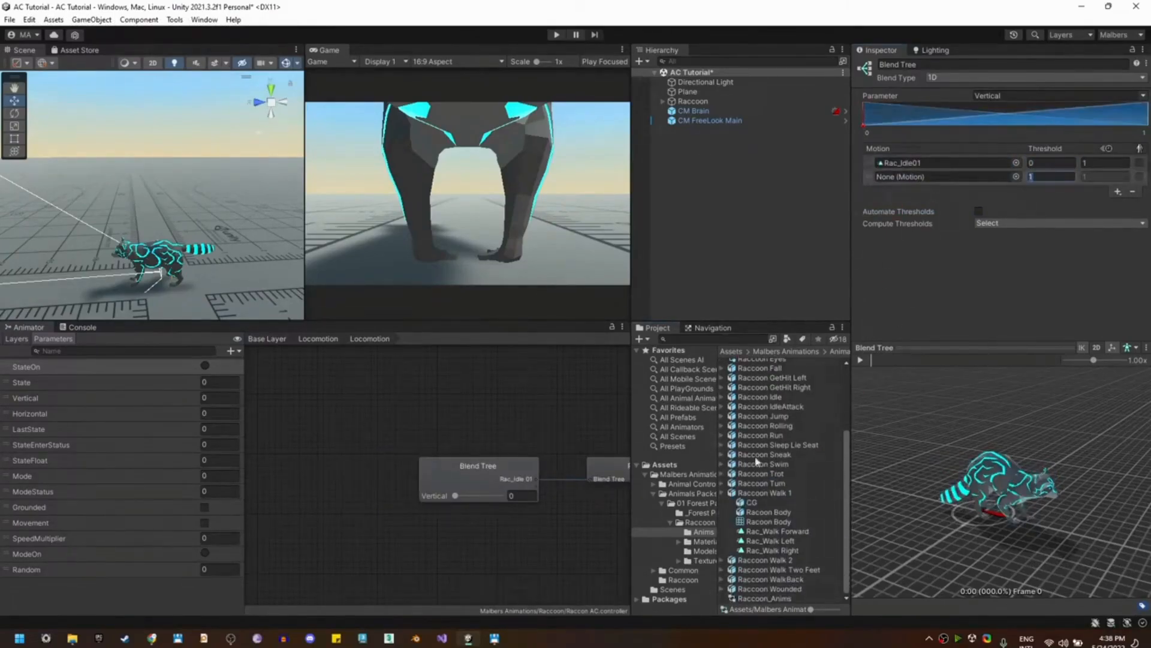
{"action": "left_click", "coordinate": [631, 286]}
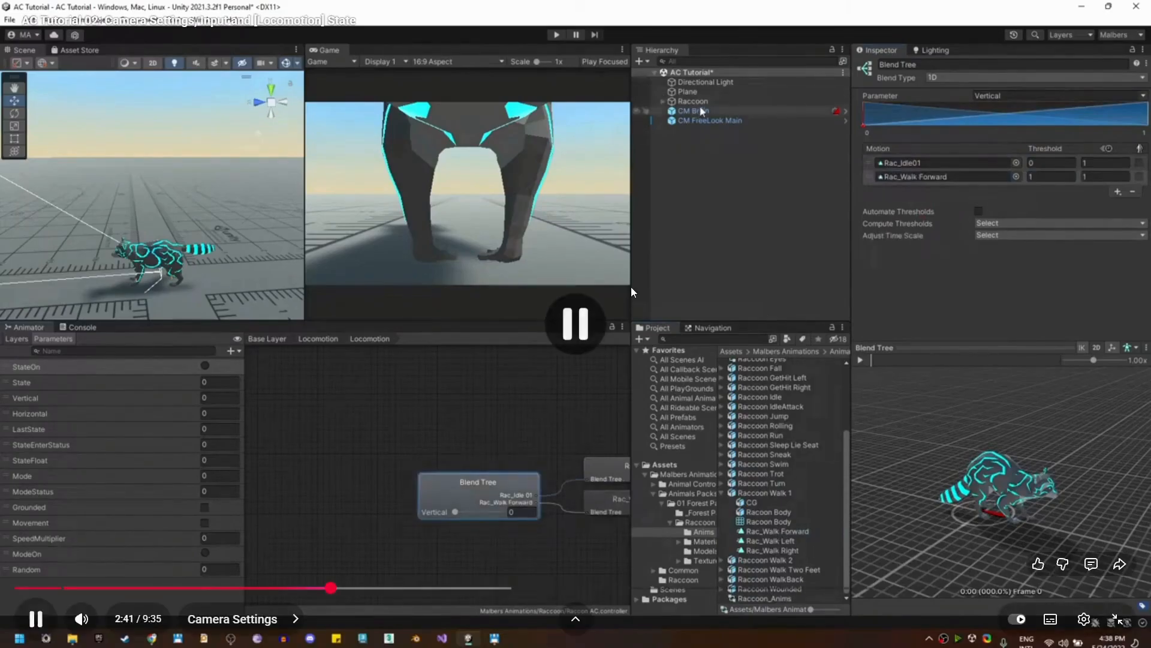
{"action": "left_click", "coordinate": [630, 287]}
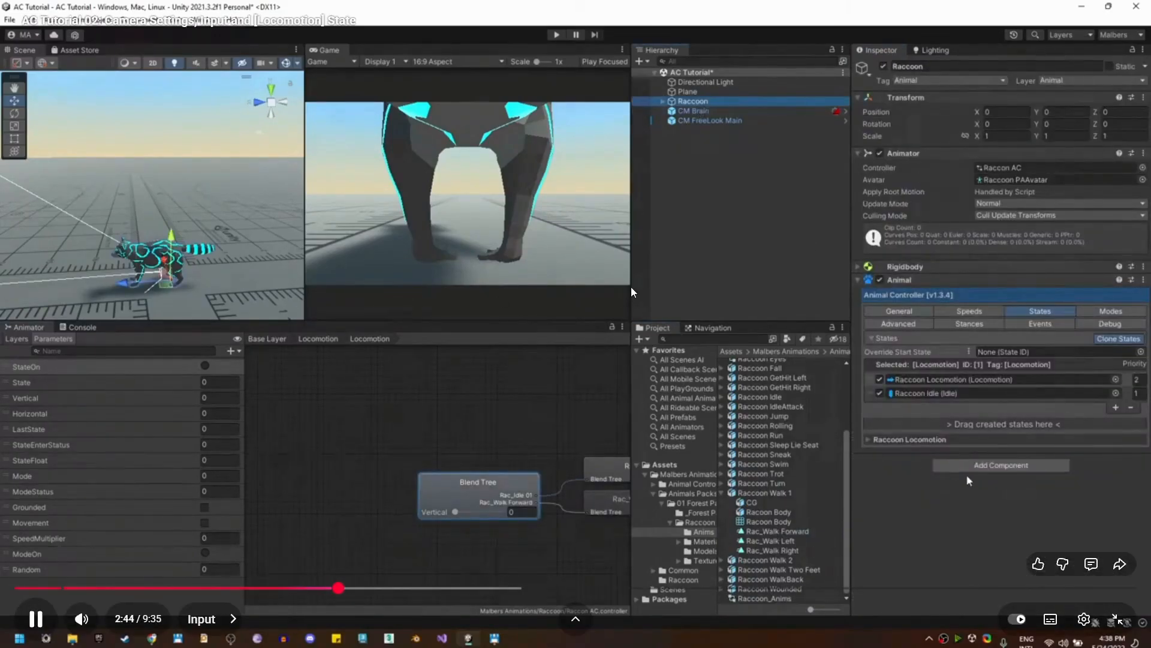
Step: Return to Unity, go back to the Base Layer and open the Idle sub-state machine
{"action": "key", "text": "alt+Tab"}
{"action": "left_click", "coordinate": [473, 237]}
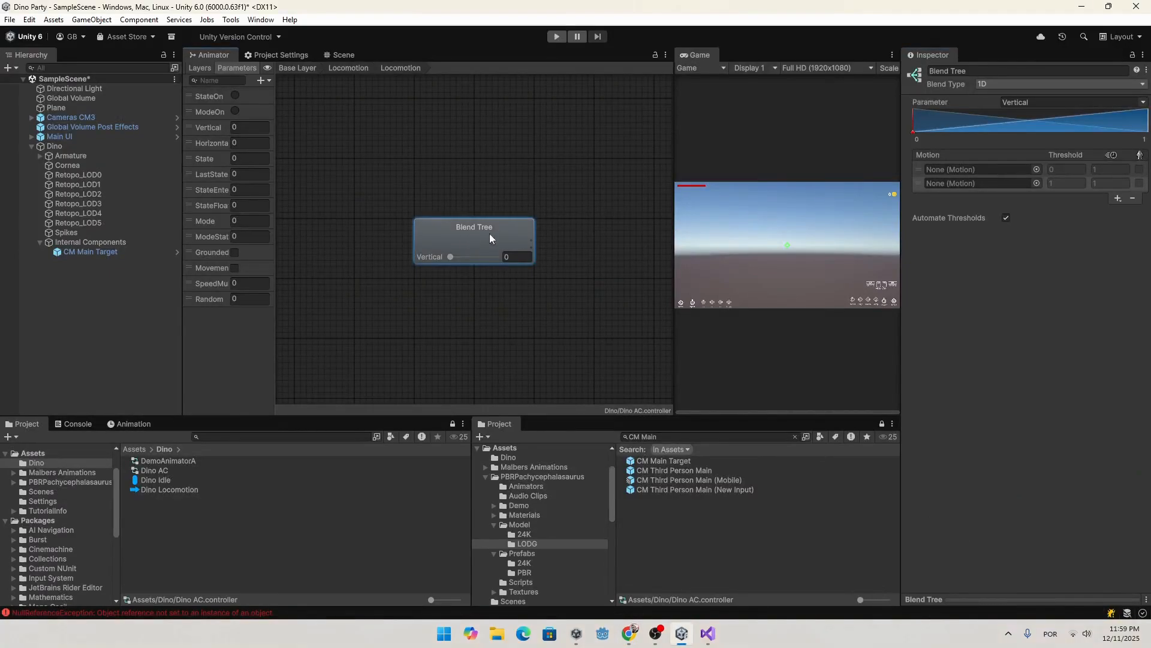
{"action": "left_click", "coordinate": [311, 65]}
{"action": "double_click", "coordinate": [516, 232]}
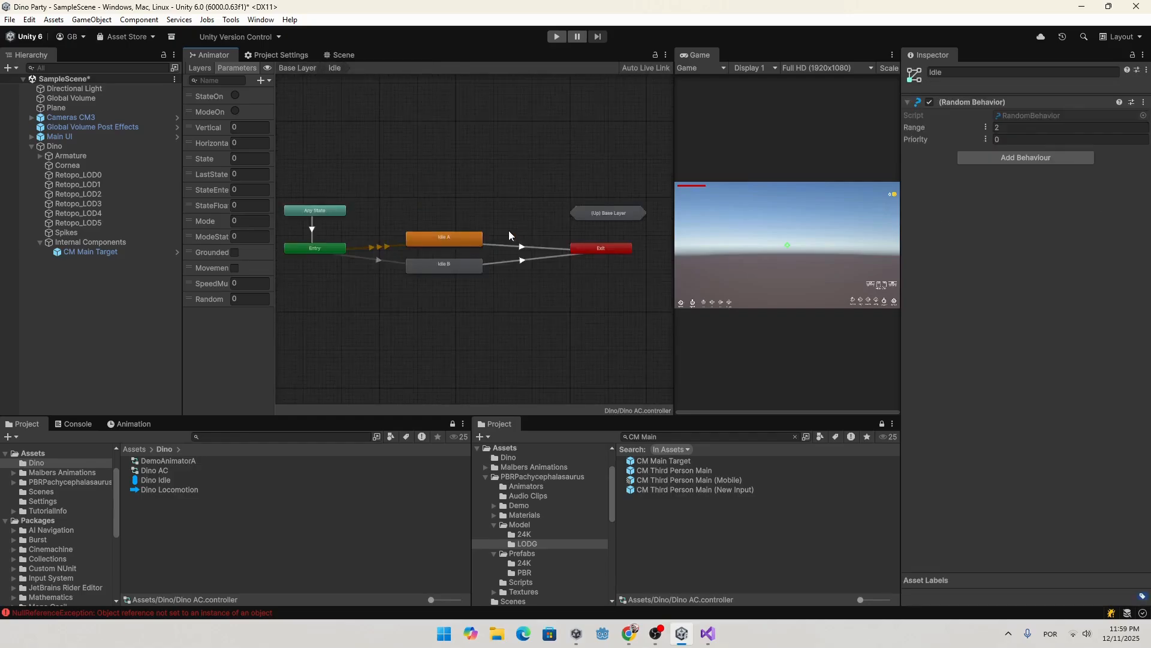
Step: Locate Idle A's motion clip, Armature|Pachycephalasaurus_IdleA, and assign it to the first motion slot of the Locomotion blend tree
{"action": "left_click", "coordinate": [457, 236]}
{"action": "left_click", "coordinate": [1052, 103]}
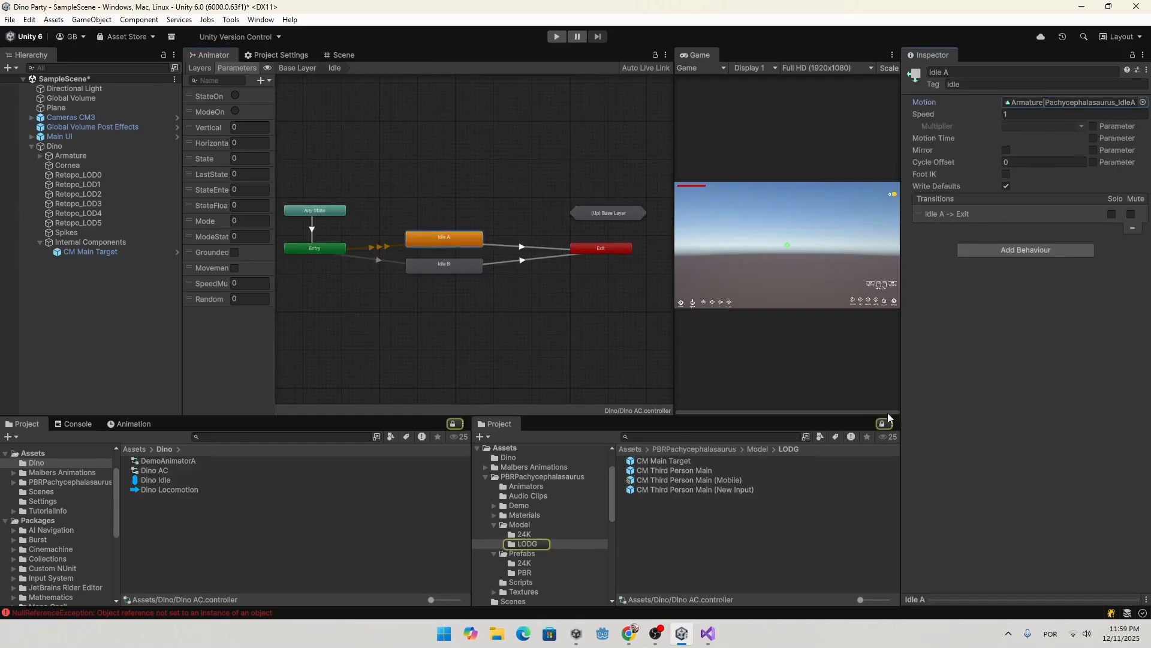
{"action": "left_click", "coordinate": [1055, 103]}
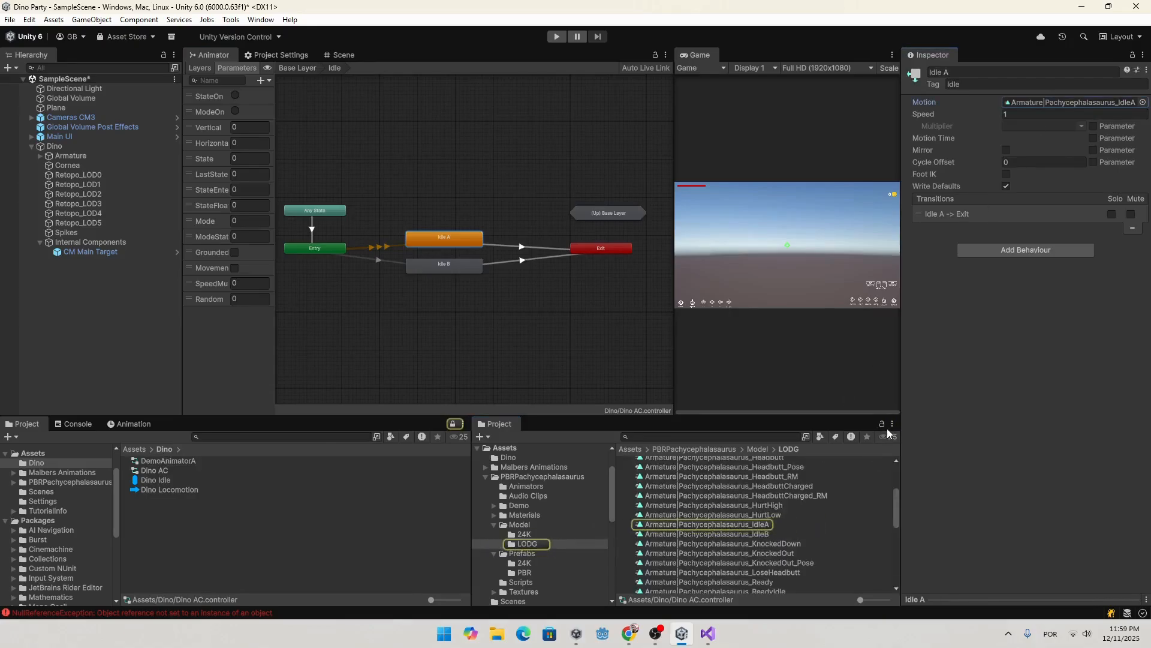
{"action": "left_click", "coordinate": [291, 67]}
{"action": "double_click", "coordinate": [513, 262]}
{"action": "left_click", "coordinate": [462, 271]}
{"action": "double_click", "coordinate": [461, 273]}
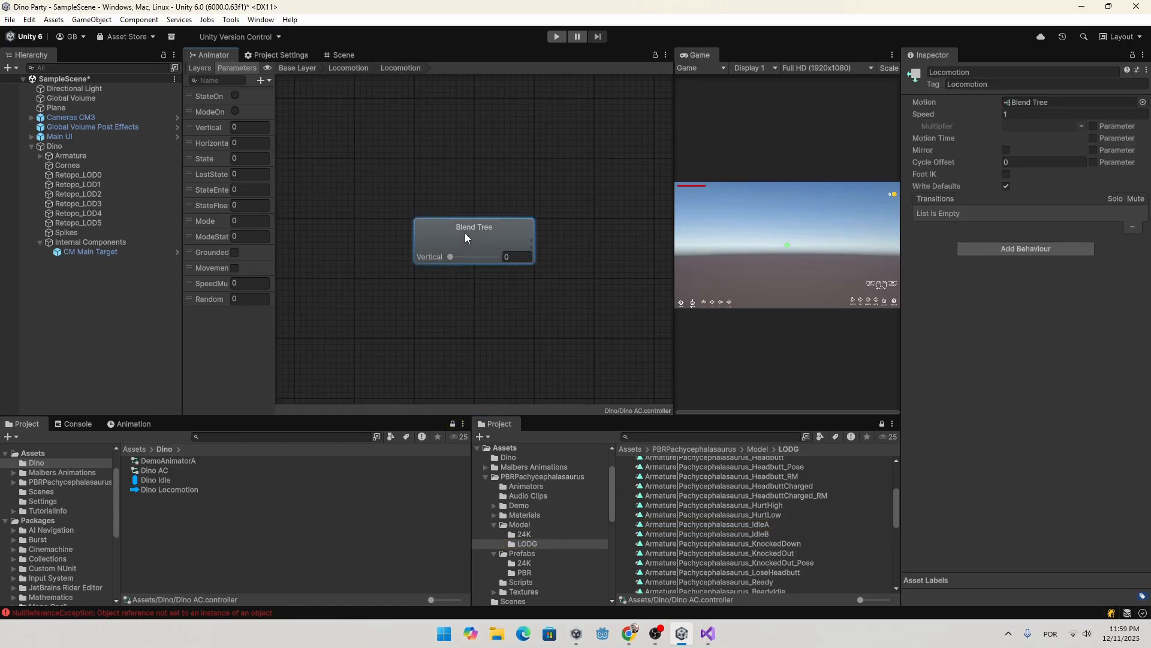
{"action": "left_click_drag", "start_coordinate": [767, 526], "coordinate": [1007, 171]}
Step: Enlarge the clip list and assign Armature|Pachycephalasaurus_Walk_RM to the blend tree's second motion slot
{"action": "left_click_drag", "start_coordinate": [704, 416], "coordinate": [704, 275]}
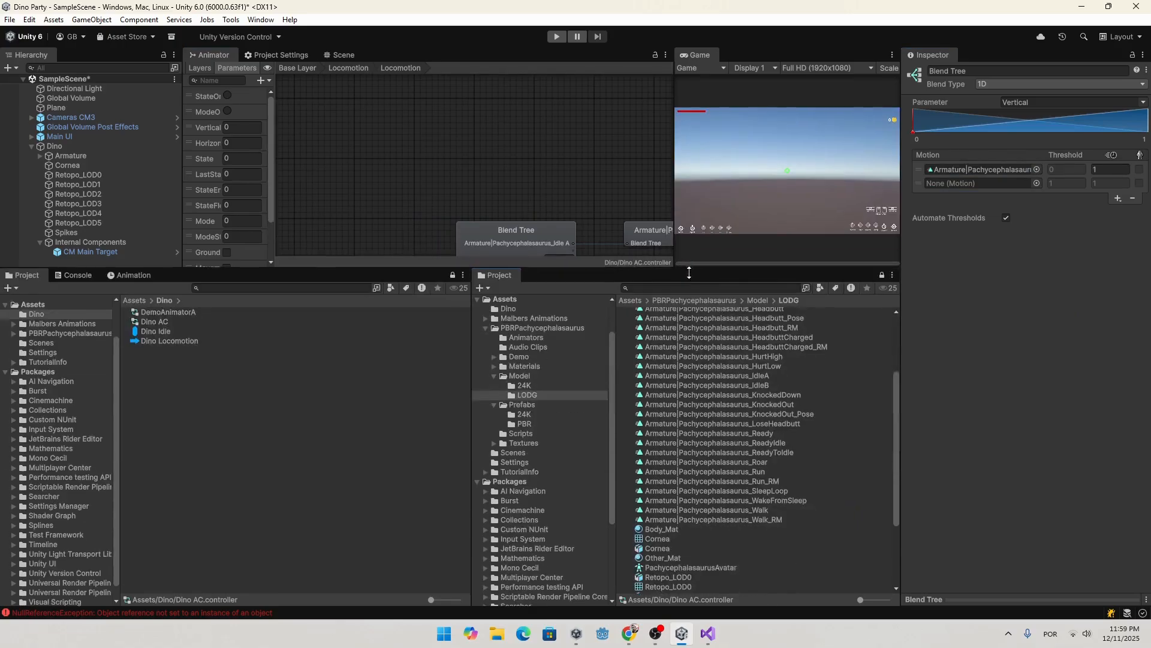
{"action": "scroll", "coordinate": [814, 449], "scroll_direction": "up", "scroll_amount": 2}
{"action": "left_click", "coordinate": [520, 234]}
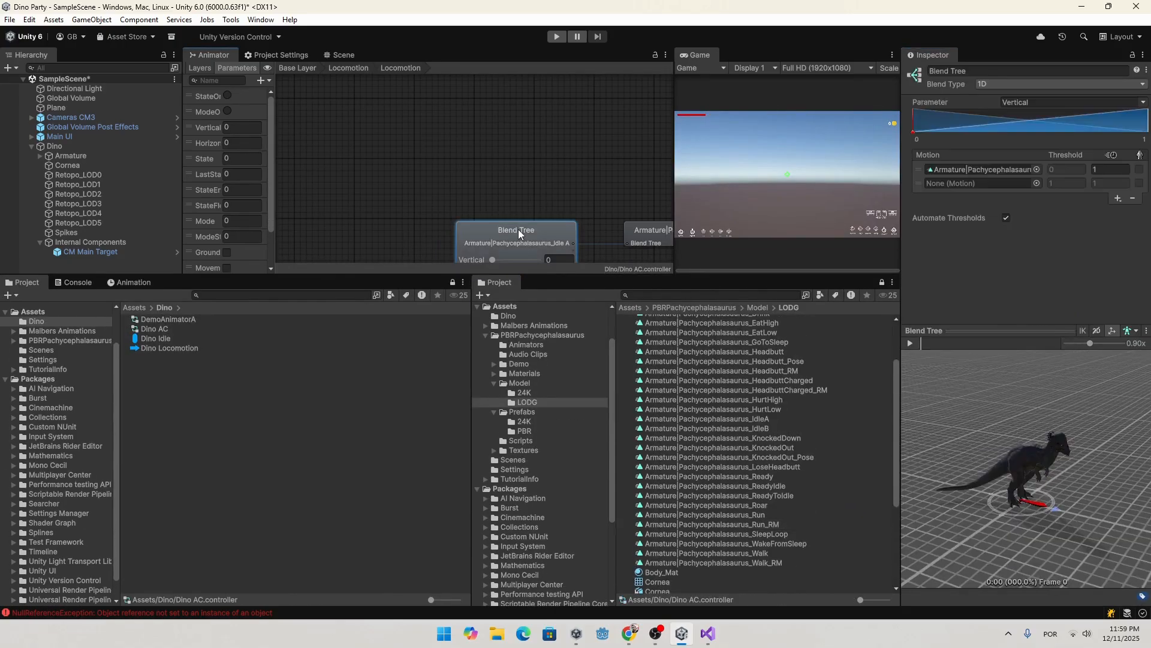
{"action": "left_click_drag", "start_coordinate": [739, 563], "coordinate": [1048, 276]}
{"action": "left_click_drag", "start_coordinate": [971, 186], "coordinate": [970, 184]}
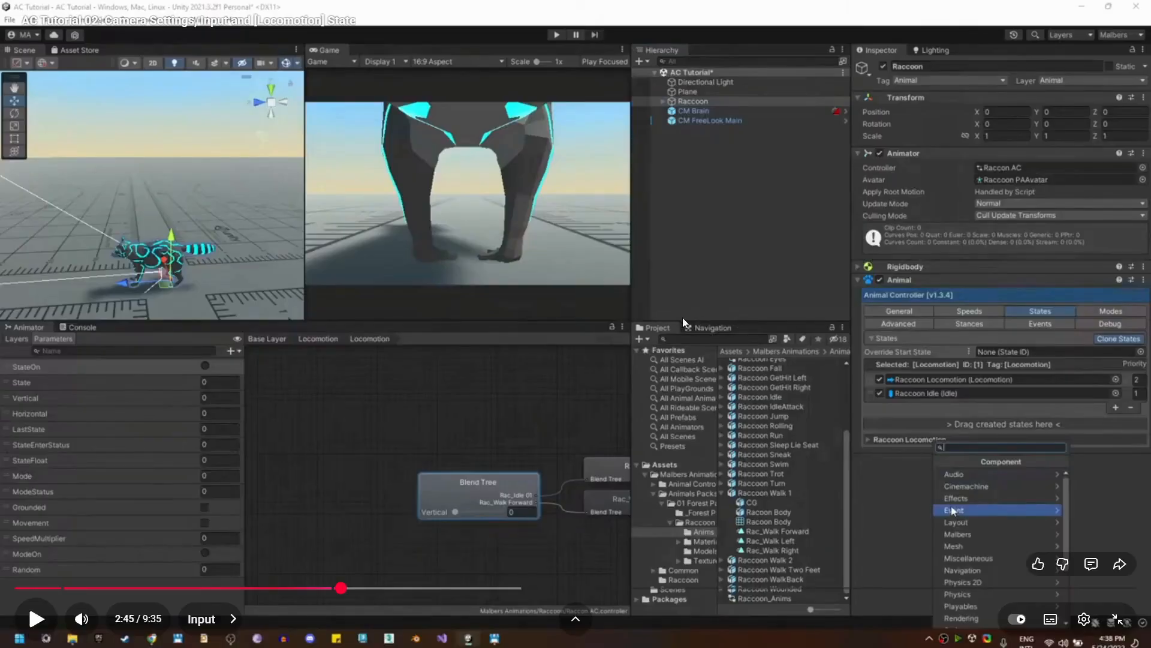
Step: Watch in Chrome how the tutorial adds the Malbers Input component, up to 2:49, and return to Unity
{"action": "left_click", "coordinate": [618, 328]}
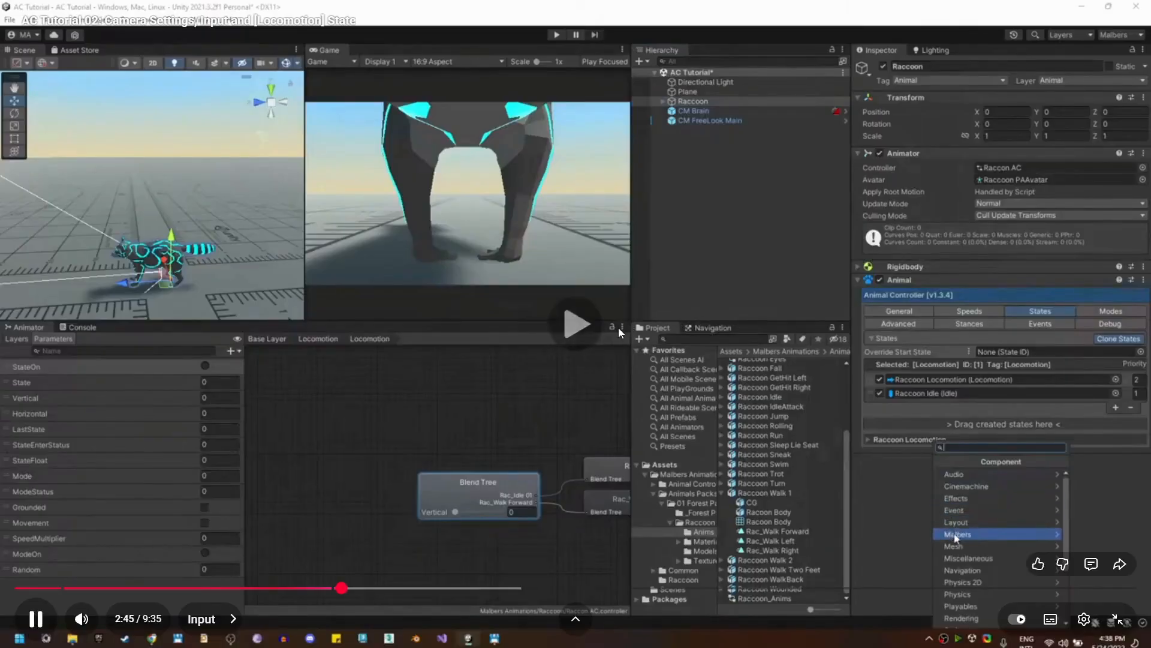
{"action": "left_click", "coordinate": [617, 327]}
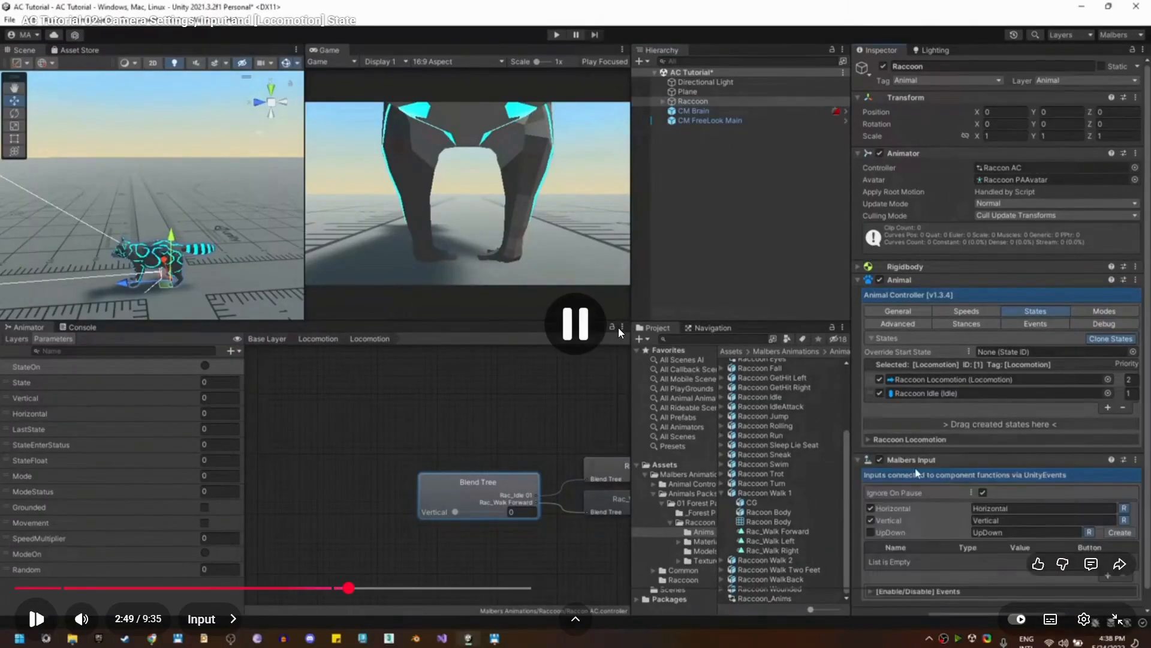
{"action": "key", "text": "alt+Tab"}
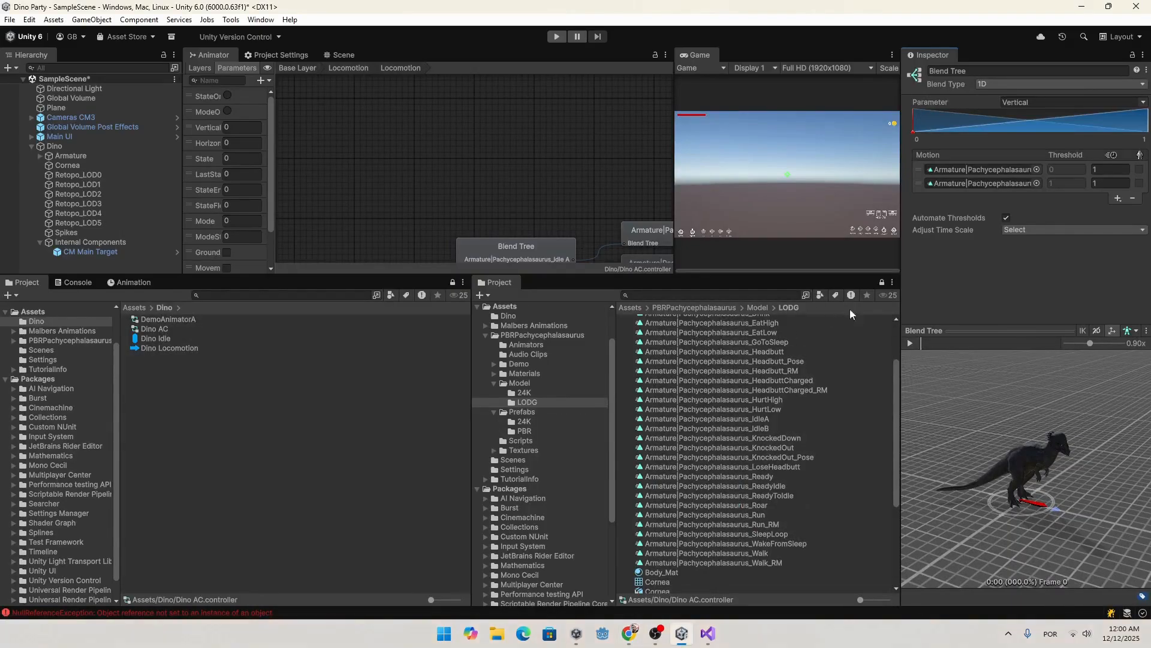
Step: Show the Scene view with more height, select Dino and clear the Console
{"action": "left_click", "coordinate": [339, 54]}
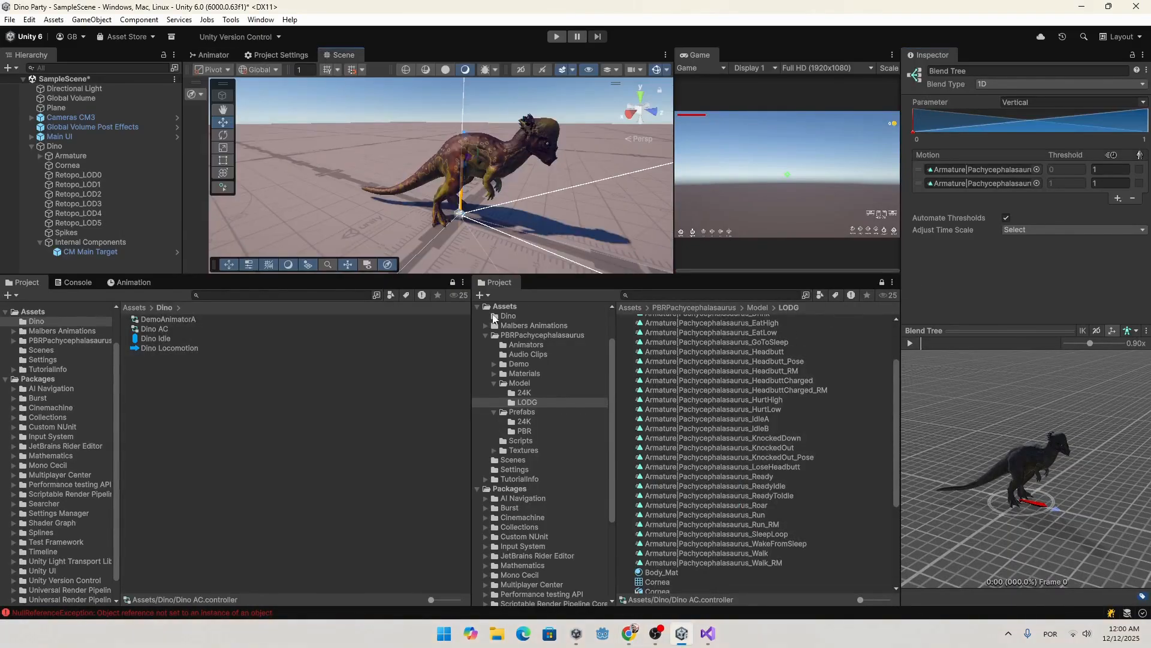
{"action": "left_click_drag", "start_coordinate": [531, 277], "coordinate": [466, 393]}
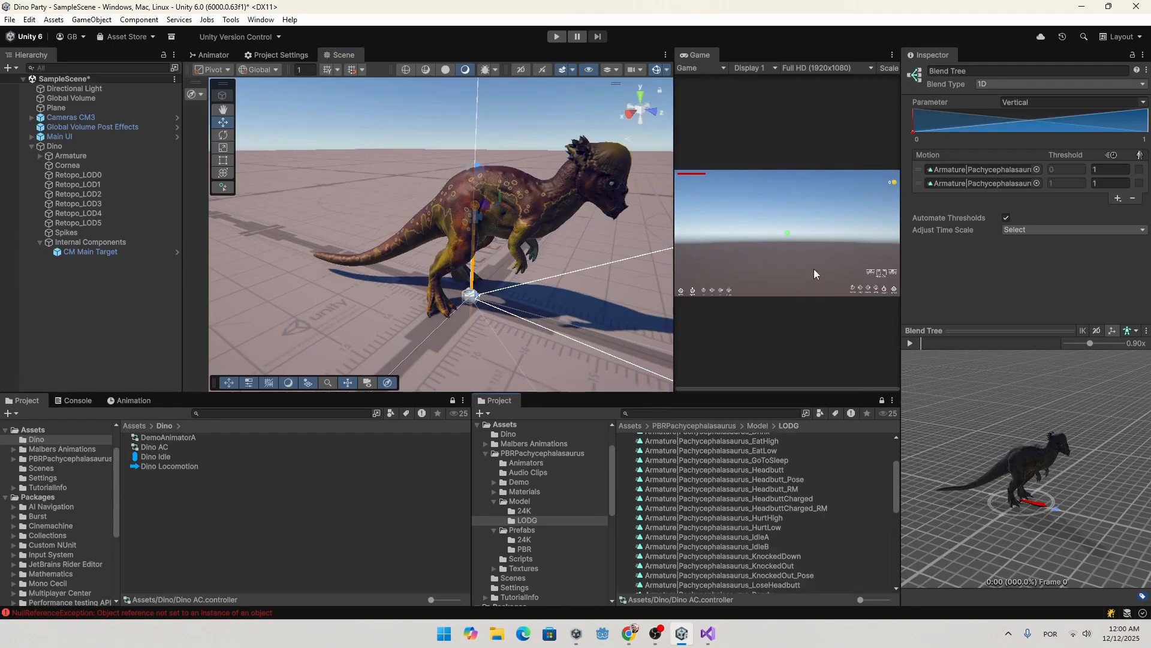
{"action": "left_click", "coordinate": [74, 147]}
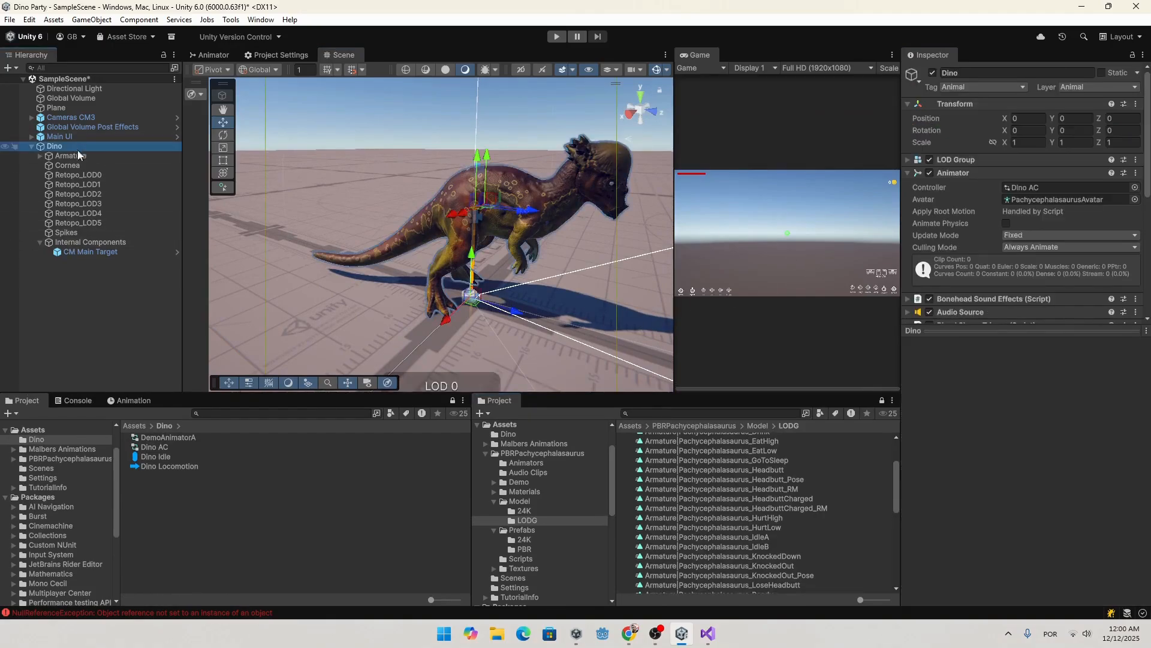
{"action": "left_click", "coordinate": [73, 400]}
{"action": "left_click", "coordinate": [11, 413]}
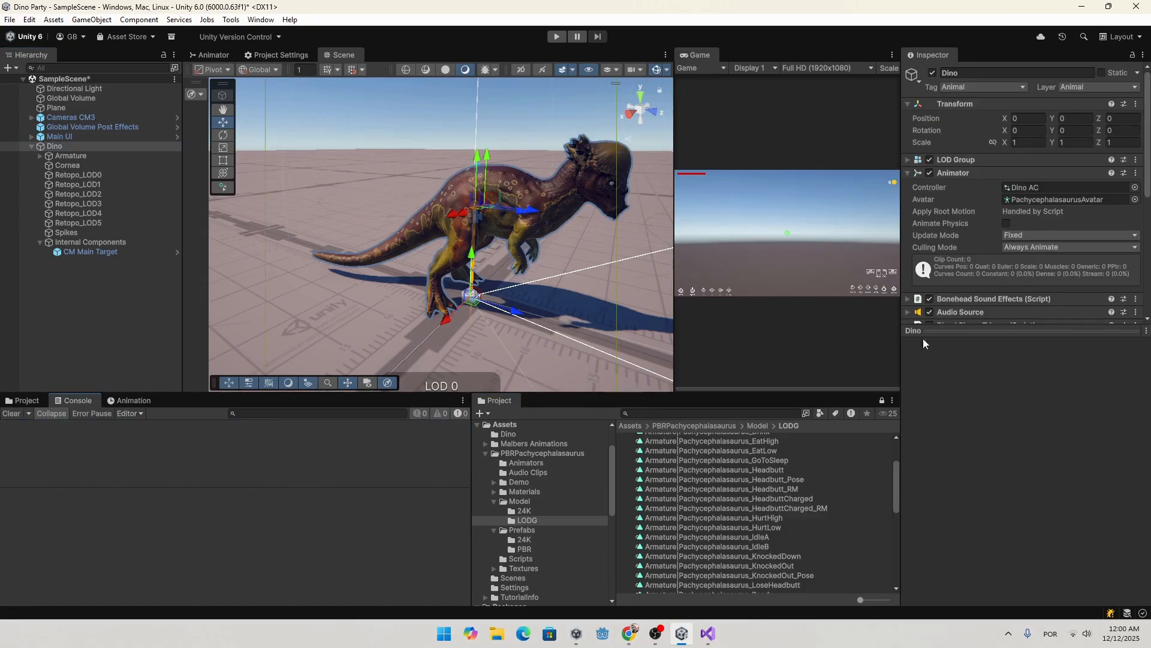
Step: Add the Malbers Input component to Dino from the Malbers Input category
{"action": "left_click", "coordinate": [949, 331]}
{"action": "left_click", "coordinate": [952, 174]}
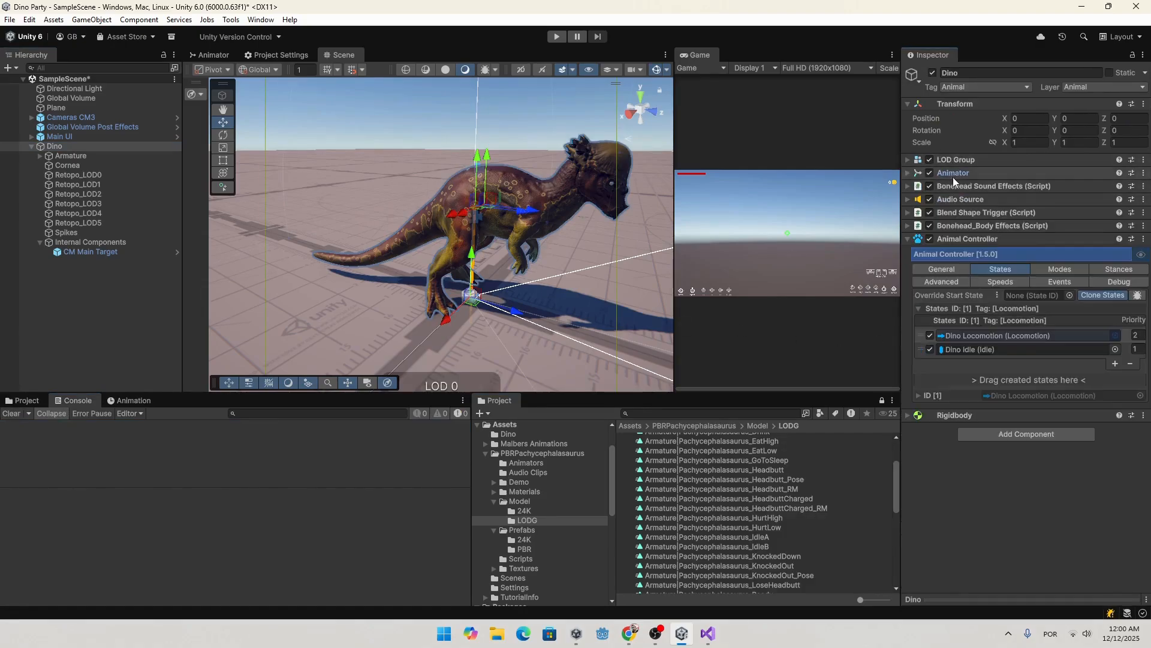
{"action": "left_click", "coordinate": [982, 437]}
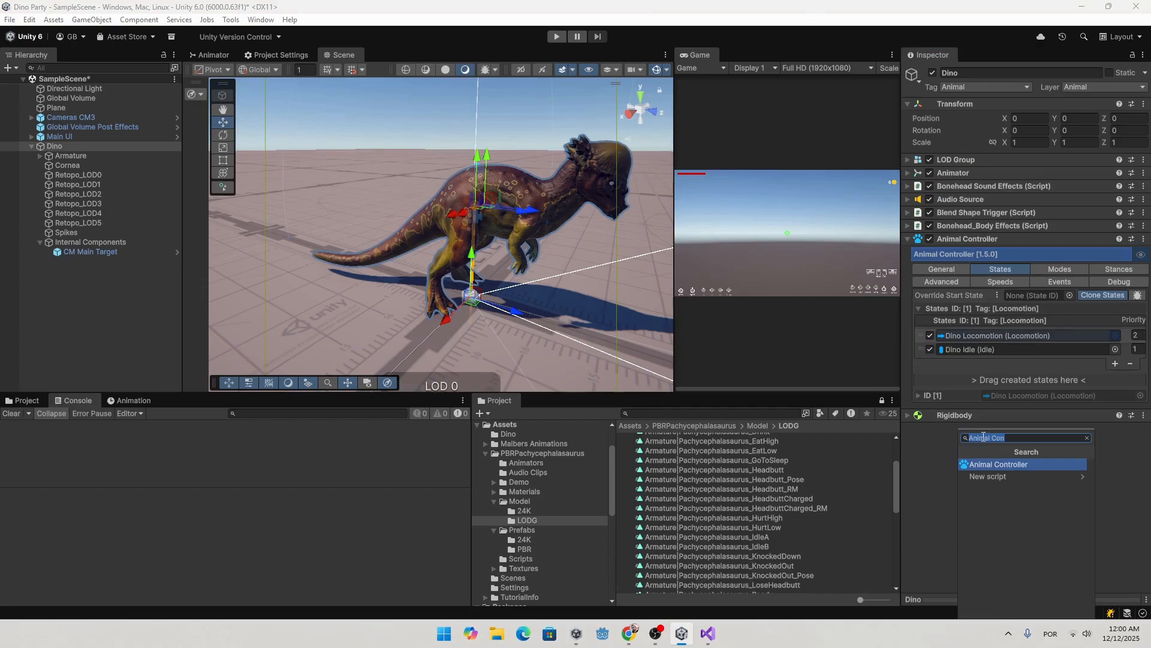
{"action": "key", "text": "BackSpace"}
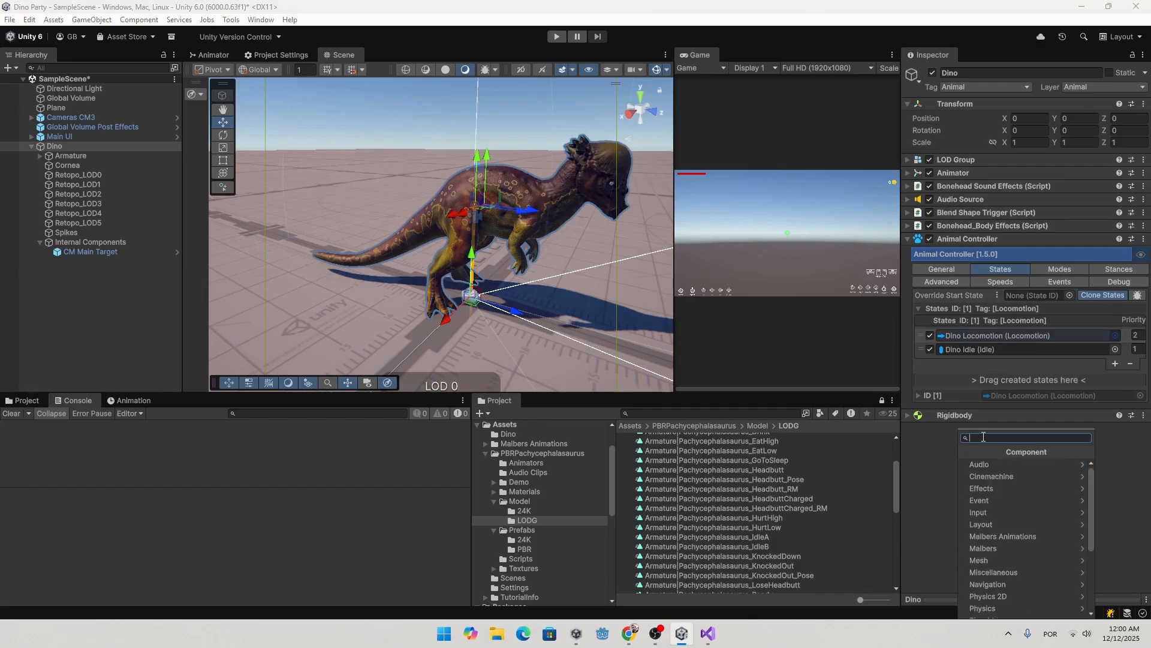
{"action": "left_click", "coordinate": [1014, 547]}
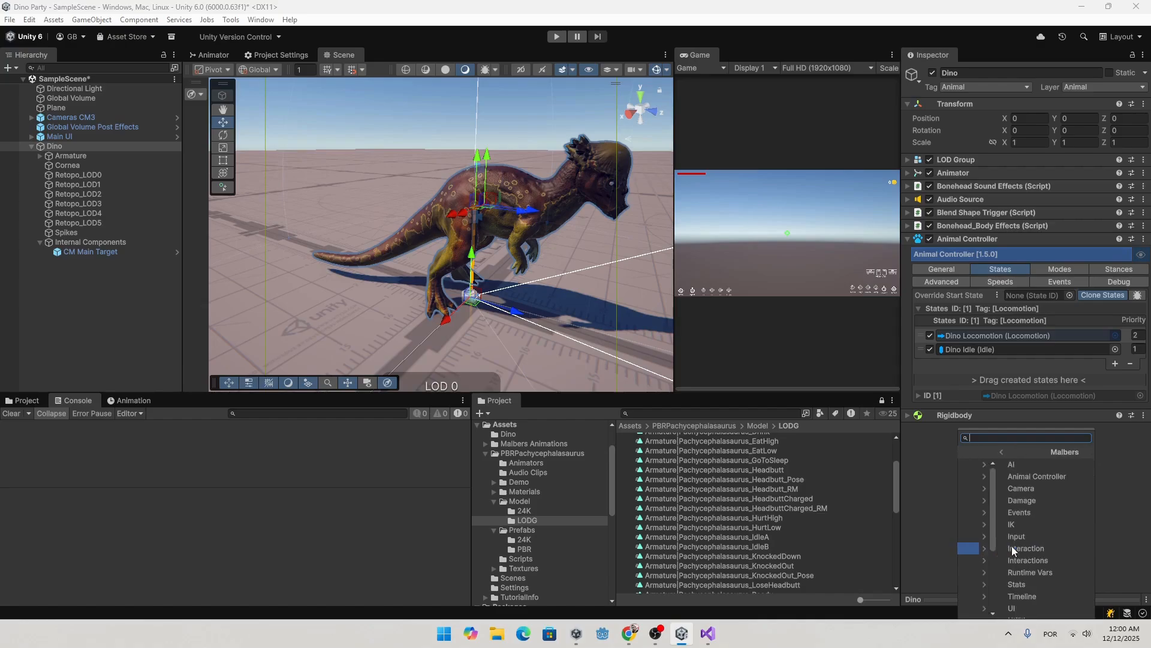
{"action": "left_click", "coordinate": [1005, 536]}
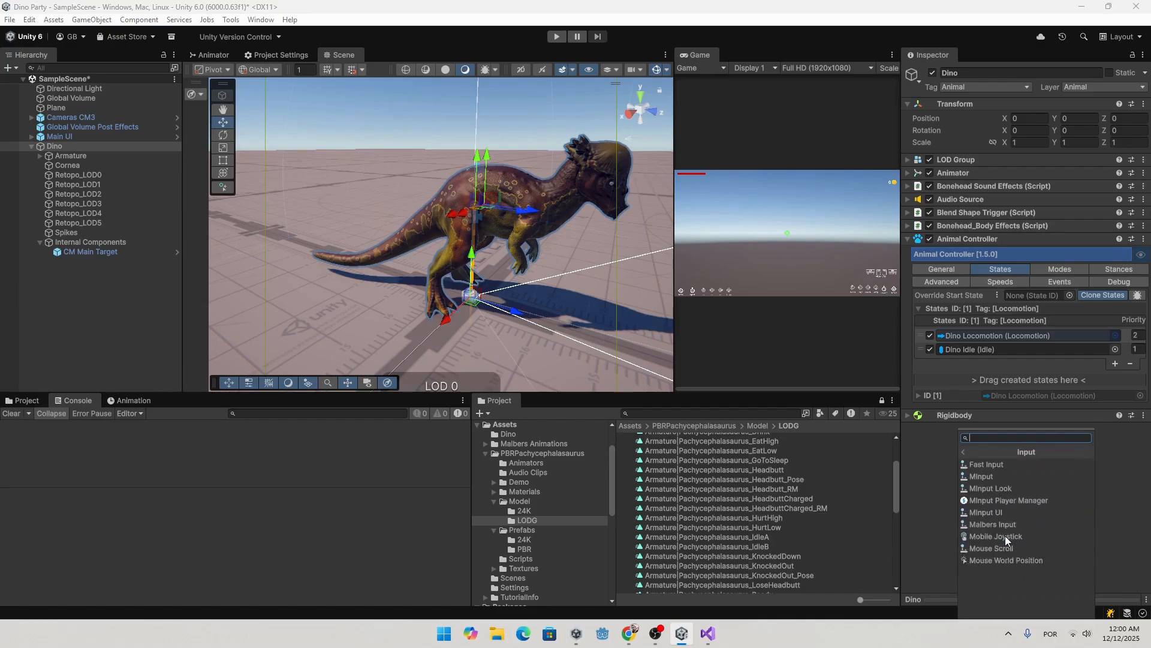
{"action": "left_click", "coordinate": [1009, 526]}
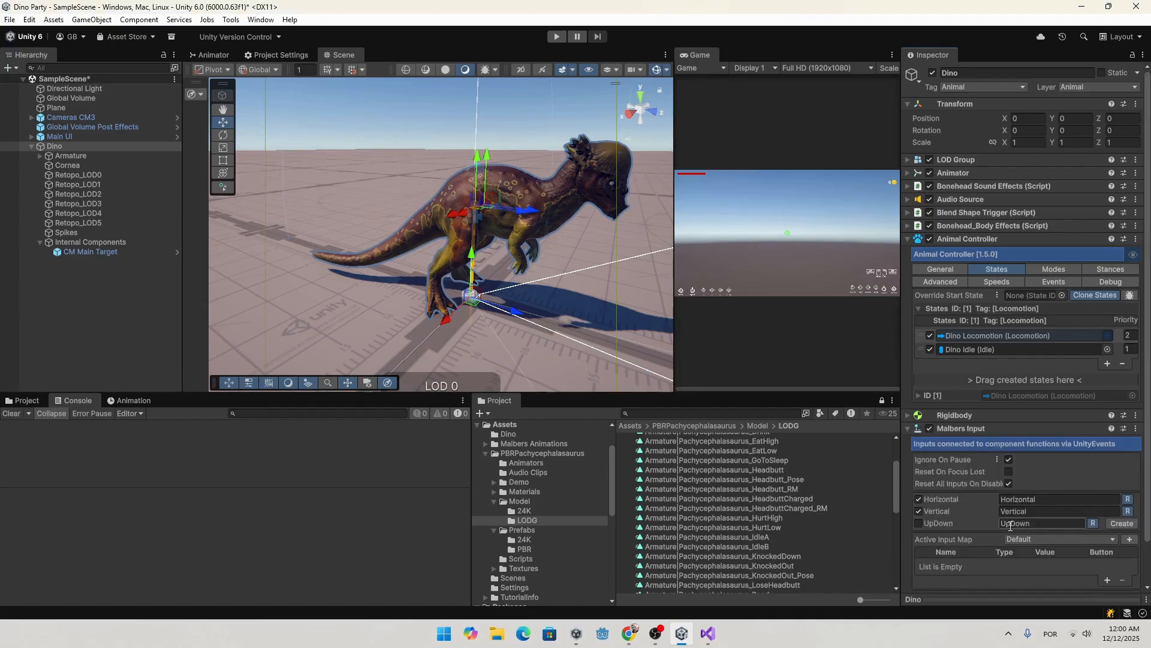
{"action": "scroll", "coordinate": [1016, 451], "scroll_direction": "down", "scroll_amount": 2}
Step: Switch to Chrome and watch the tutorial test the raccoon's movement, up to 3:05, and return to Unity
{"action": "key", "text": "alt+Tab"}
{"action": "left_click", "coordinate": [718, 362]}
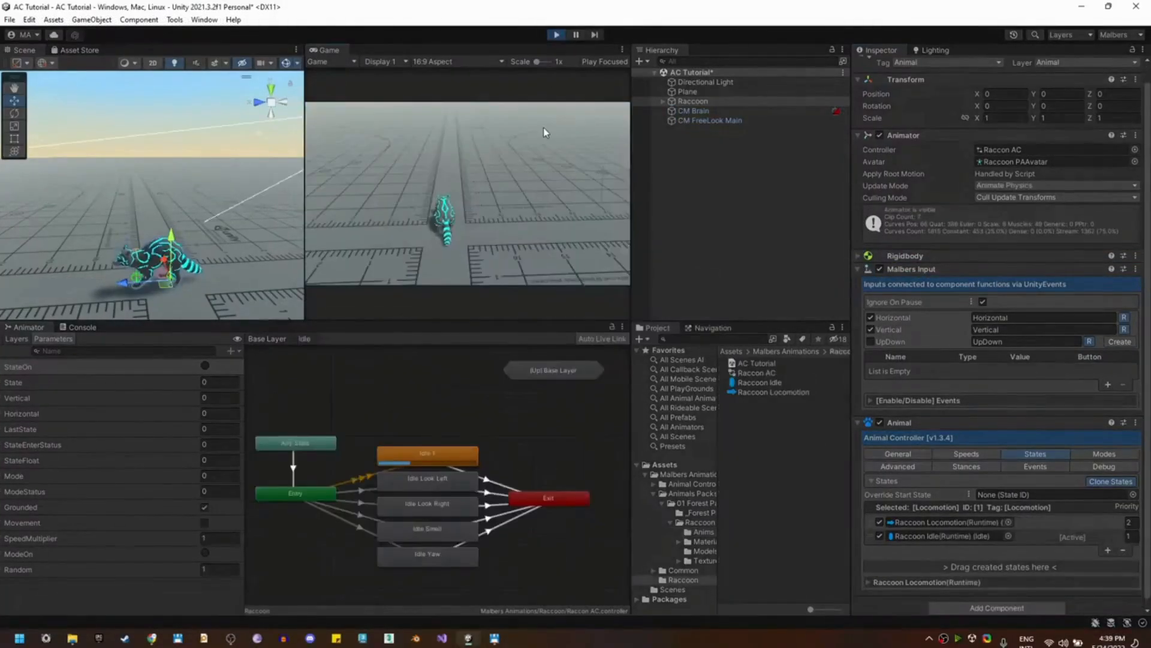
{"action": "left_click", "coordinate": [710, 309]}
{"action": "left_click", "coordinate": [710, 308]}
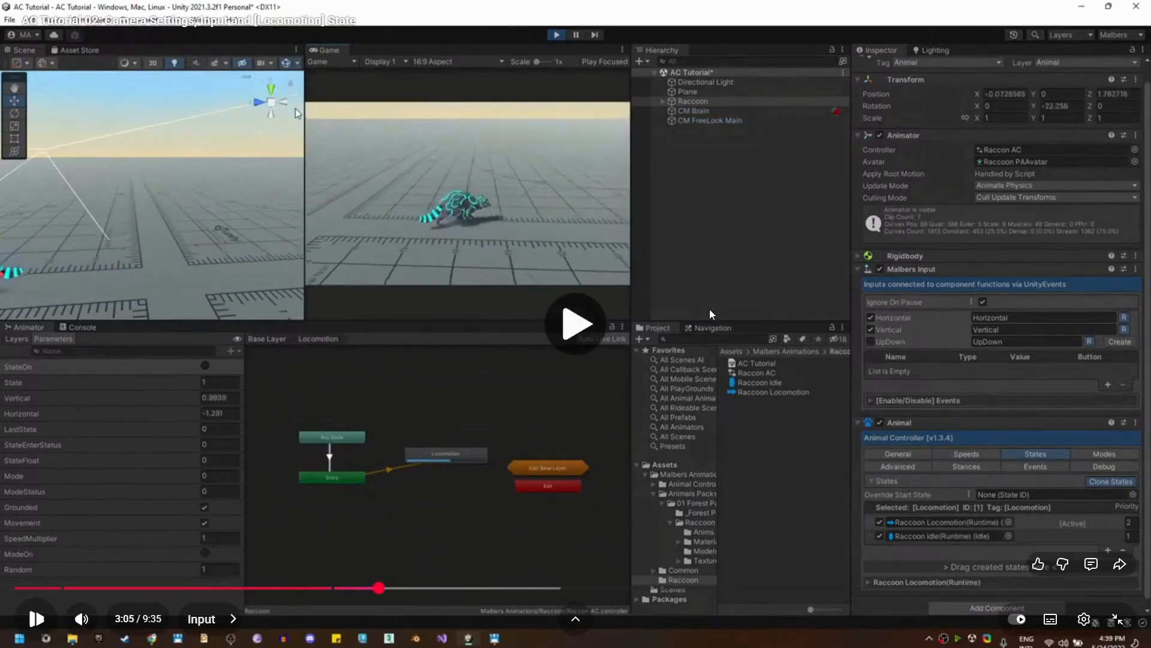
{"action": "left_click", "coordinate": [710, 309]}
{"action": "key", "text": "alt+Tab"}
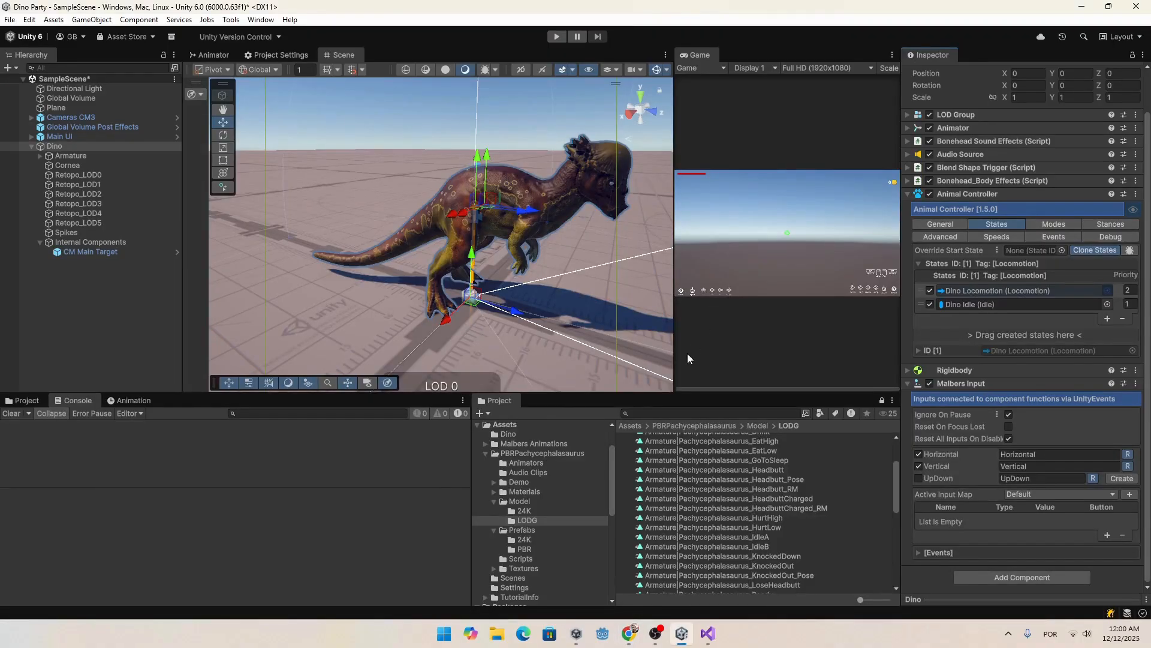
Step: Play-test the scene with a wider Game view and Console to check Dino's movement and the errors, and stop playing
{"action": "key", "text": "ctrl+p"}
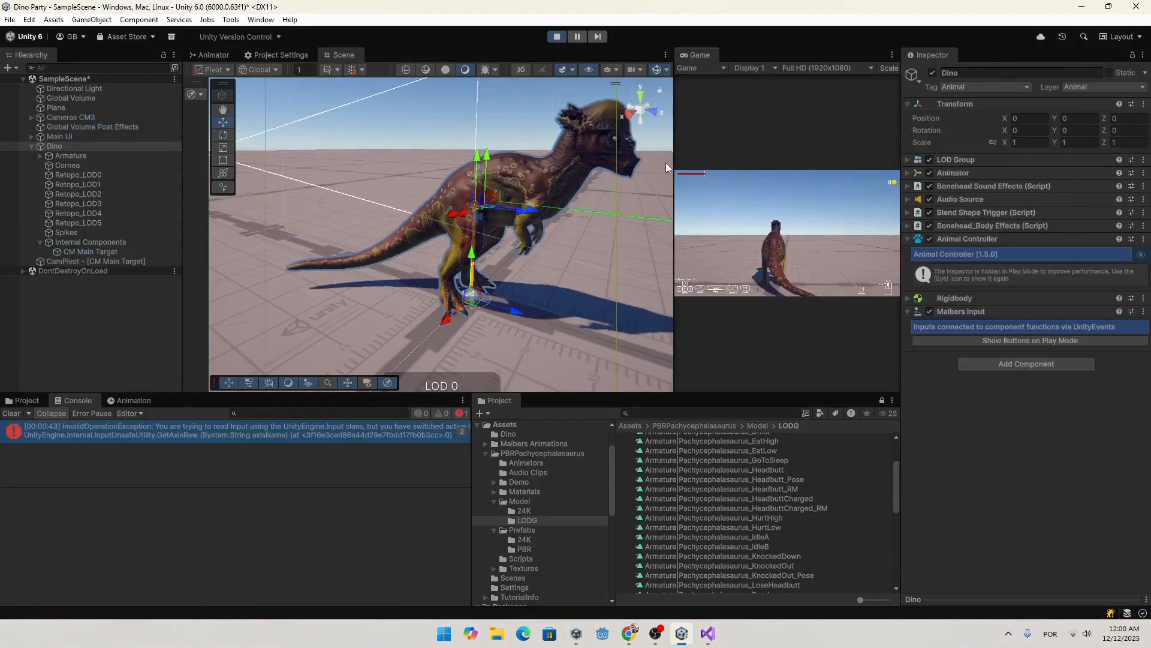
{"action": "left_click_drag", "start_coordinate": [675, 180], "coordinate": [495, 192]}
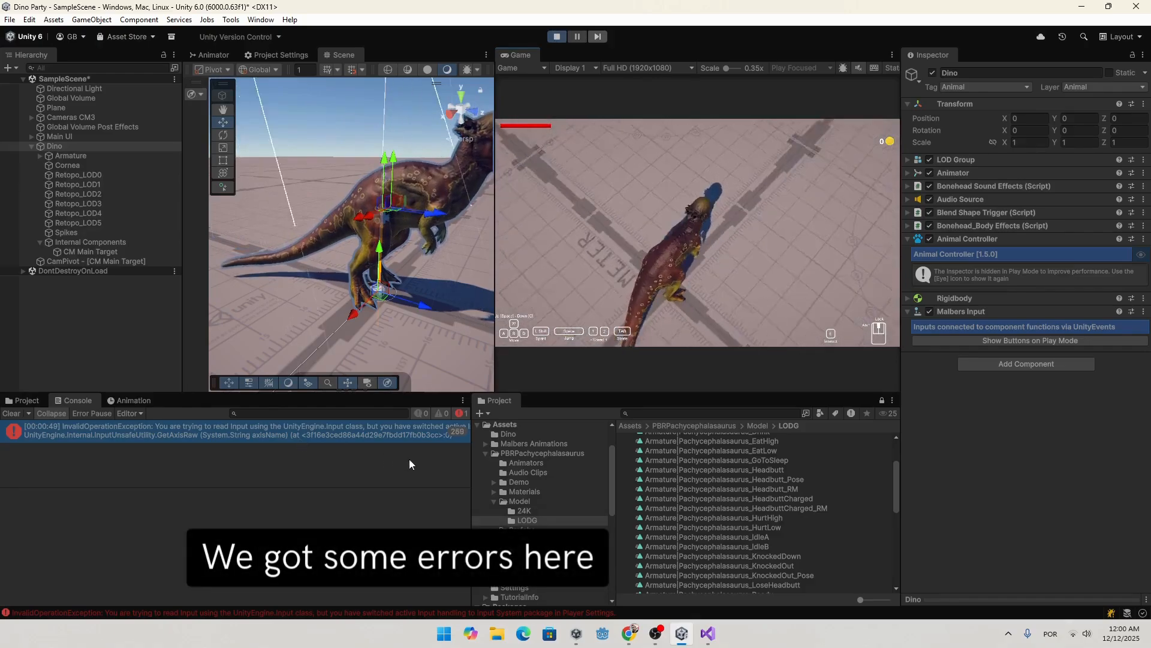
{"action": "left_click_drag", "start_coordinate": [471, 465], "coordinate": [555, 465]}
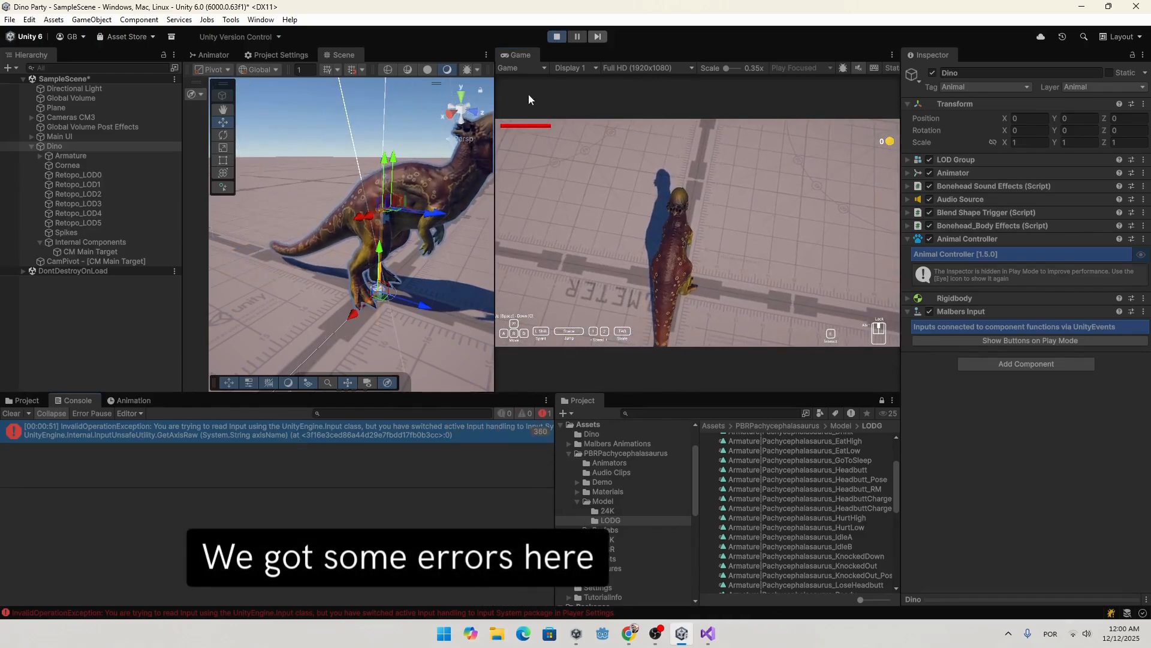
{"action": "left_click", "coordinate": [557, 37]}
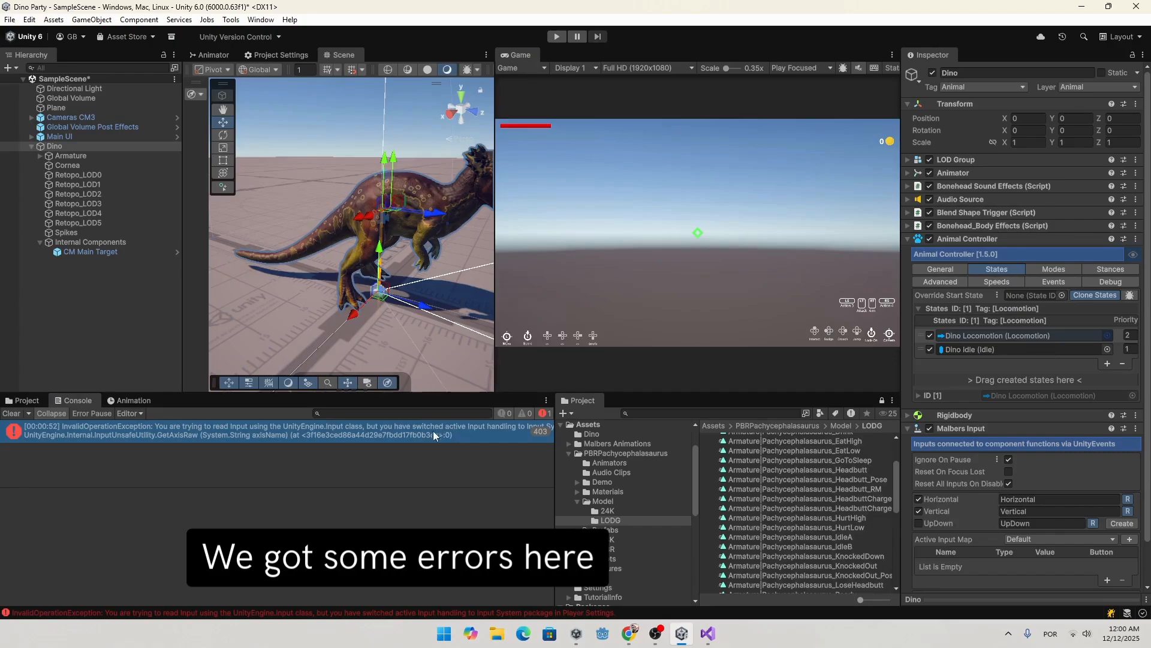
Step: Remove the Malbers Input component from Dino and clear the selection
{"action": "left_click", "coordinate": [949, 238]}
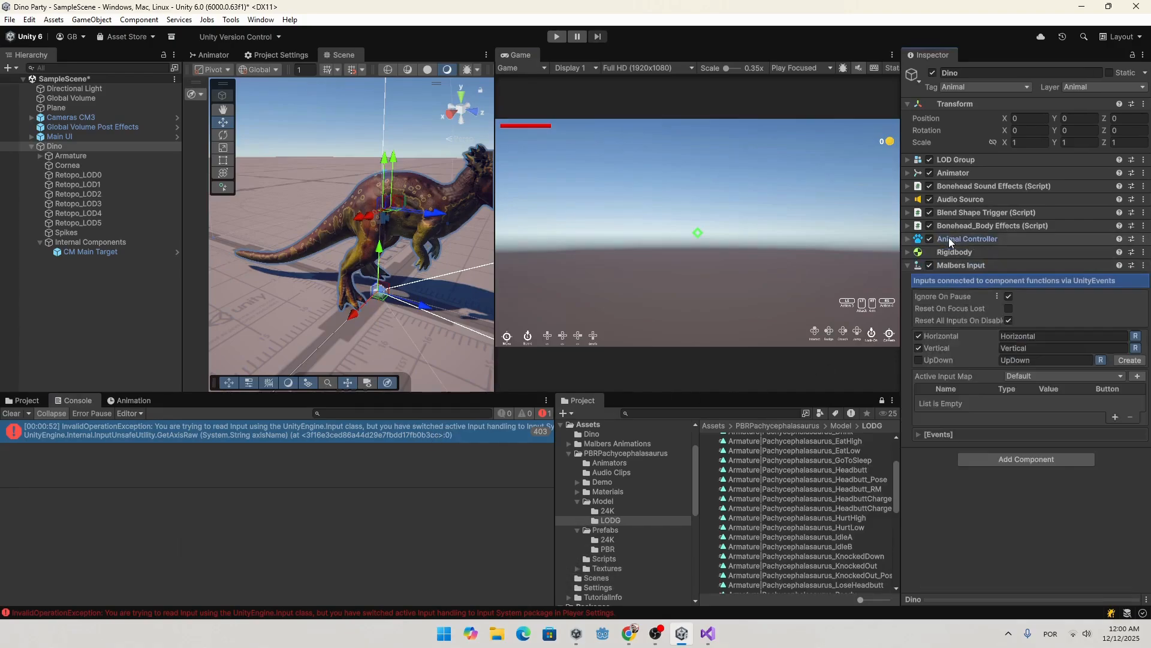
{"action": "right_click", "coordinate": [951, 265]}
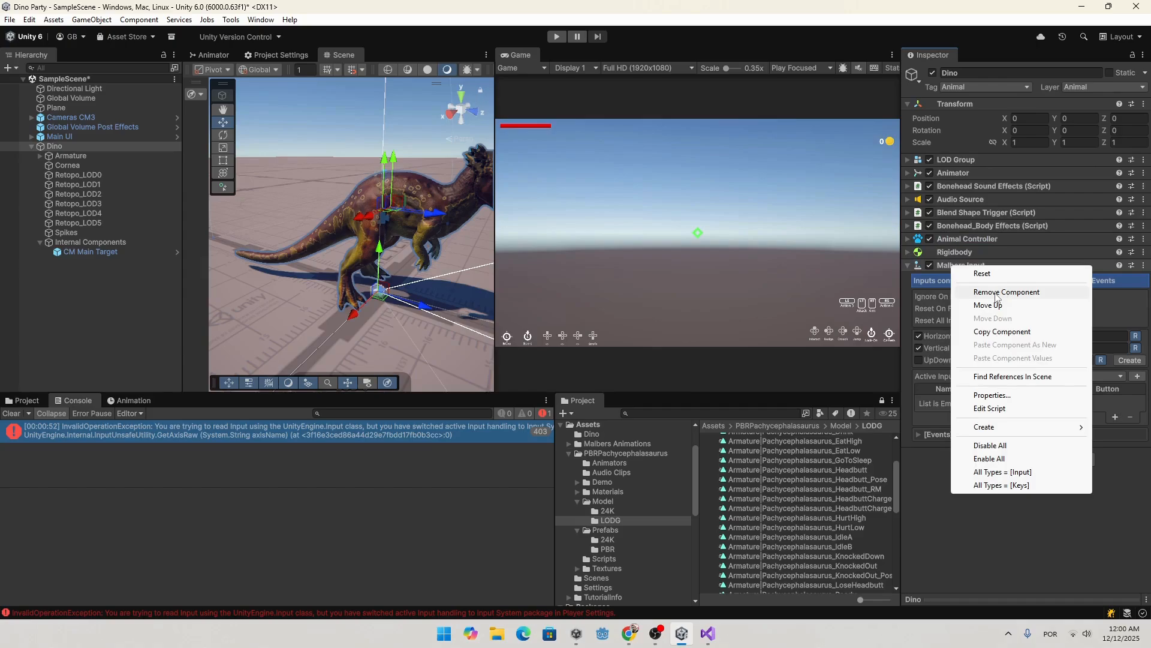
{"action": "left_click", "coordinate": [130, 302]}
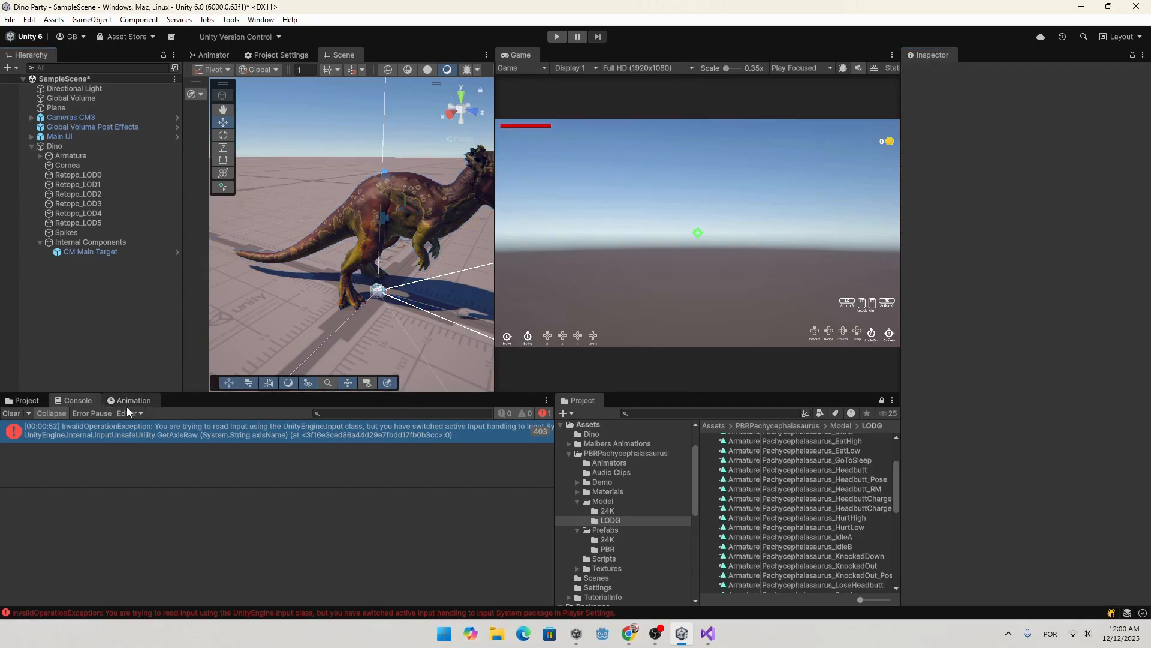
Step: Search the project for Wolf Lite, review the prefab's input components and add the prefab to the scene hierarchy
{"action": "left_click", "coordinate": [649, 411]}
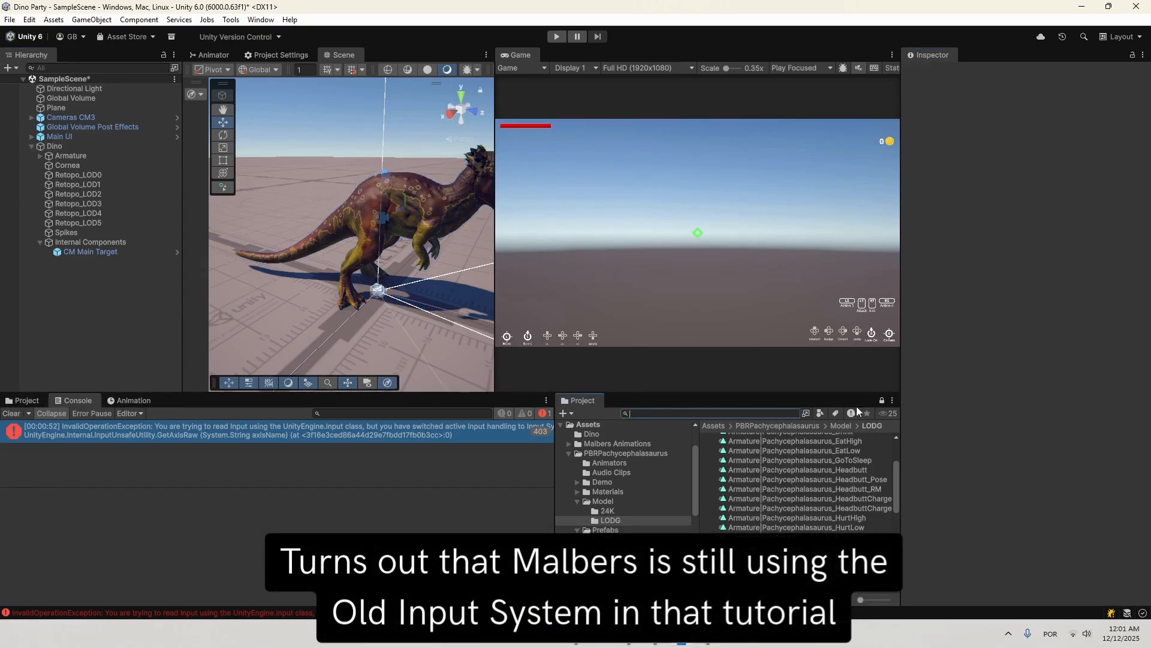
{"action": "type", "text": "Wolf Lite"}
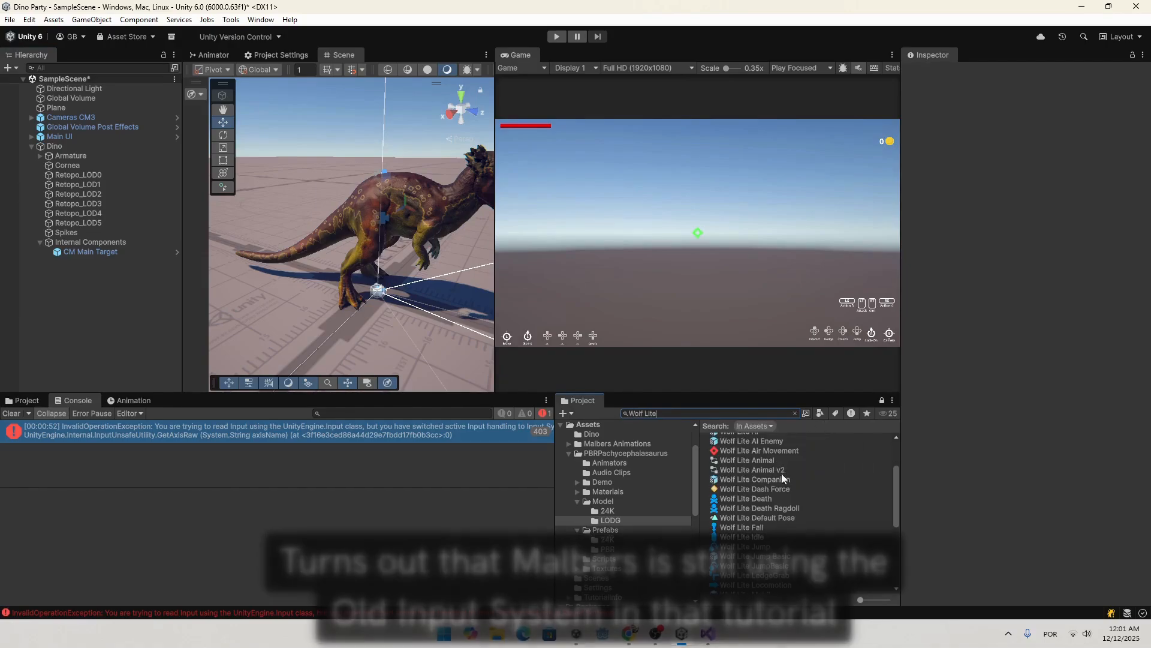
{"action": "scroll", "coordinate": [778, 483], "scroll_direction": "up", "scroll_amount": 2}
{"action": "left_click", "coordinate": [746, 449]}
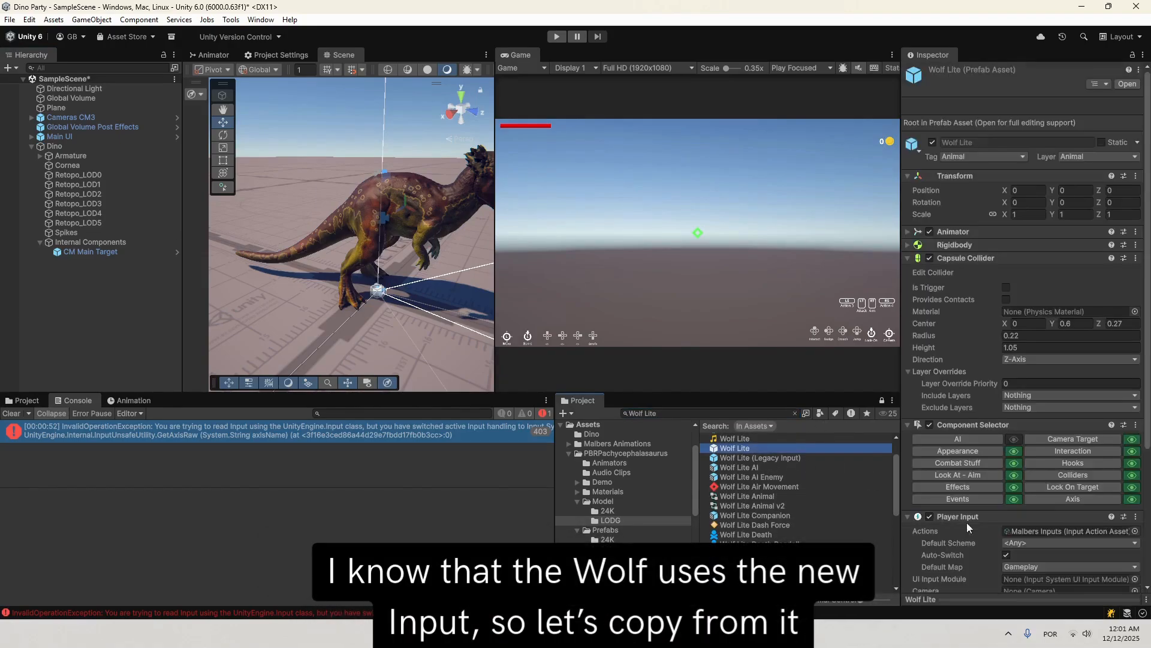
{"action": "left_click", "coordinate": [967, 258]}
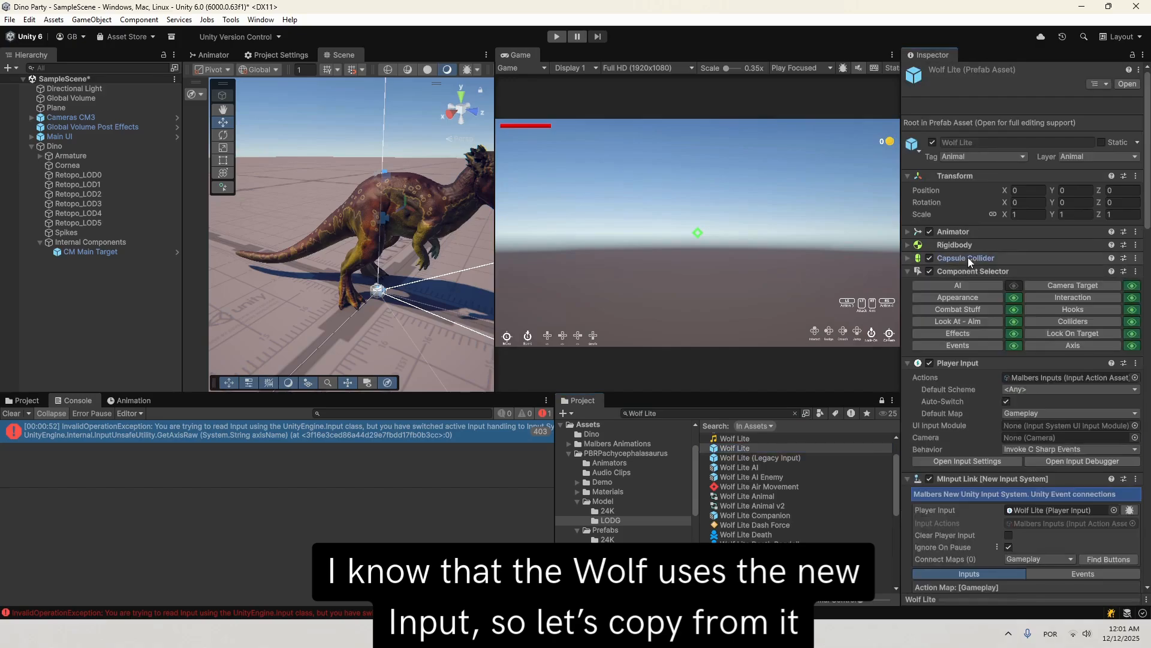
{"action": "left_click", "coordinate": [969, 271]}
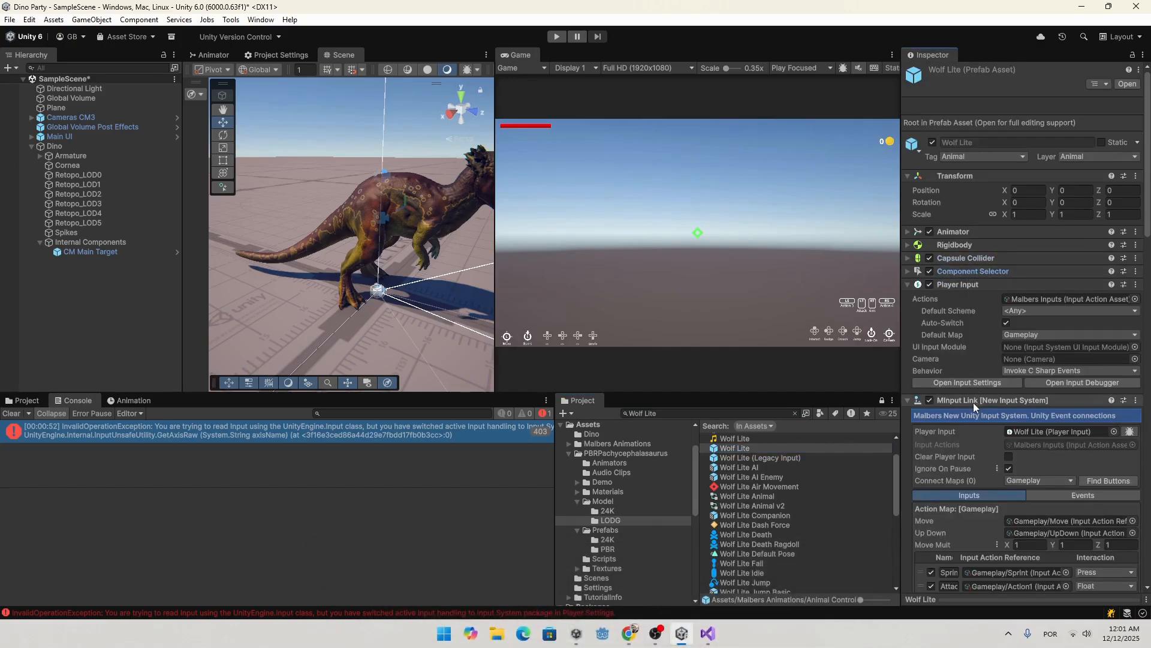
{"action": "left_click_drag", "start_coordinate": [740, 454], "coordinate": [263, 329]}
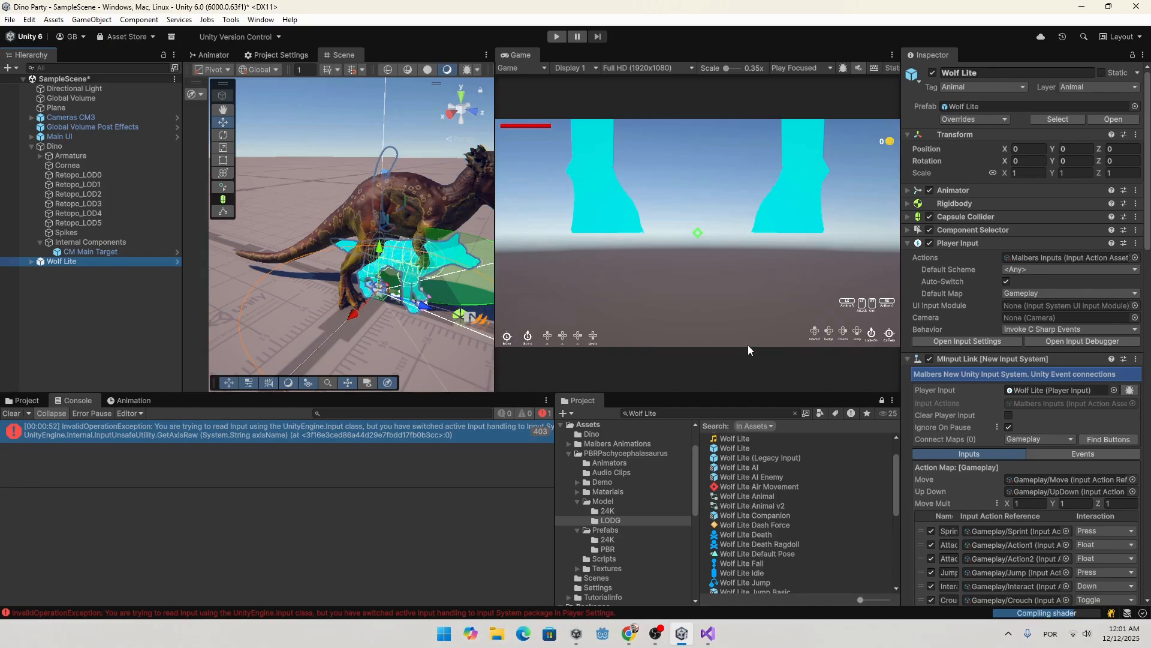
Step: Copy the Player Input component from Wolf Lite and paste it onto Dino as a new component
{"action": "right_click", "coordinate": [953, 242]}
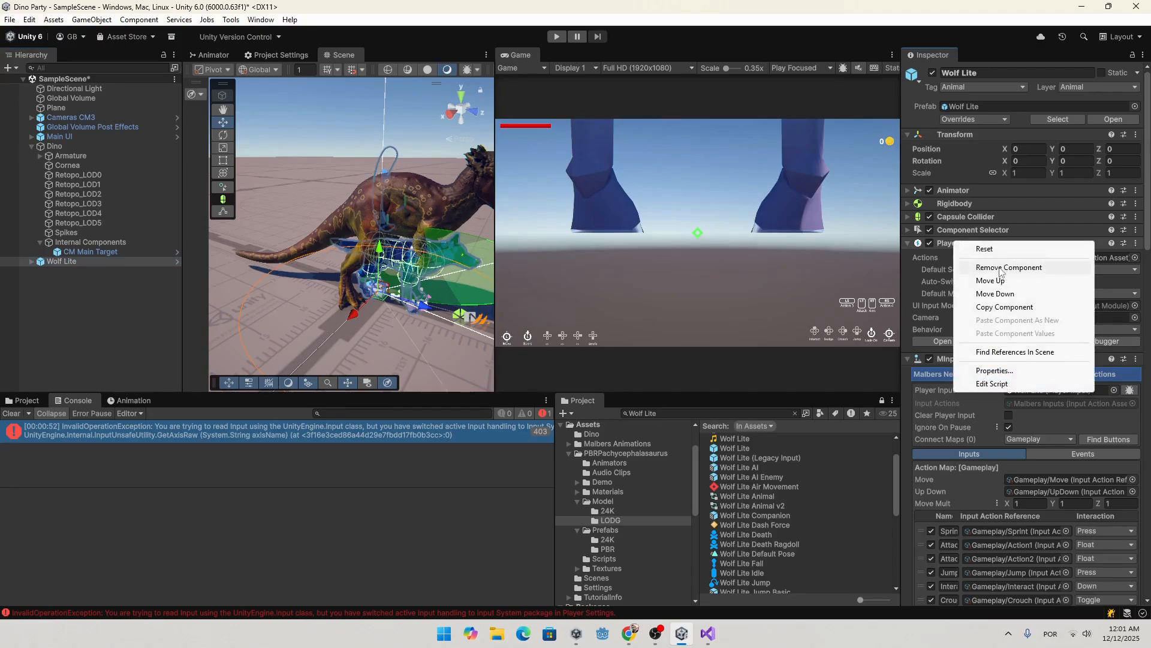
{"action": "left_click", "coordinate": [1003, 307]}
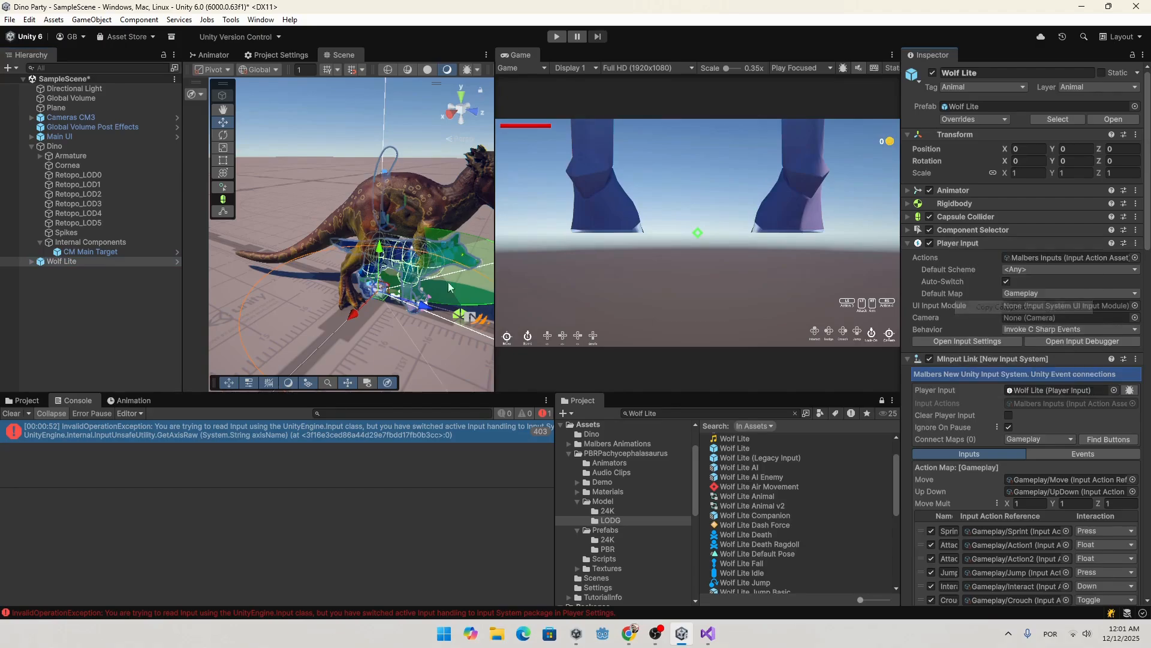
{"action": "left_click", "coordinate": [76, 147]}
{"action": "right_click", "coordinate": [971, 265]}
{"action": "left_click", "coordinate": [1007, 292]}
{"action": "right_click", "coordinate": [962, 253]}
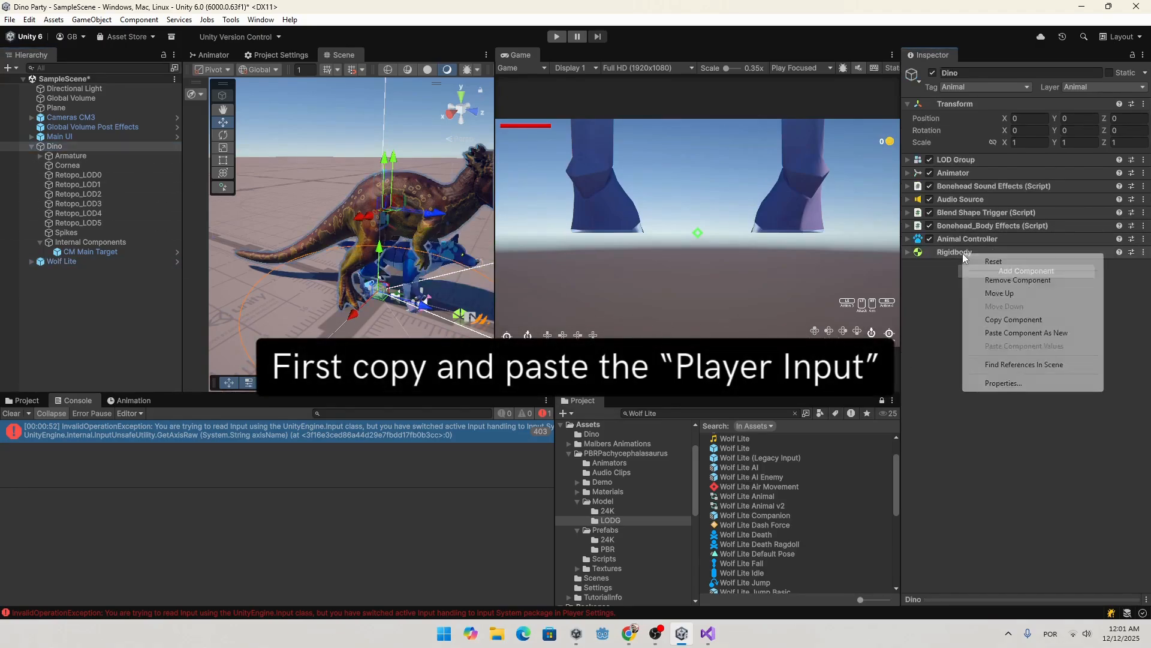
{"action": "left_click", "coordinate": [1007, 333]}
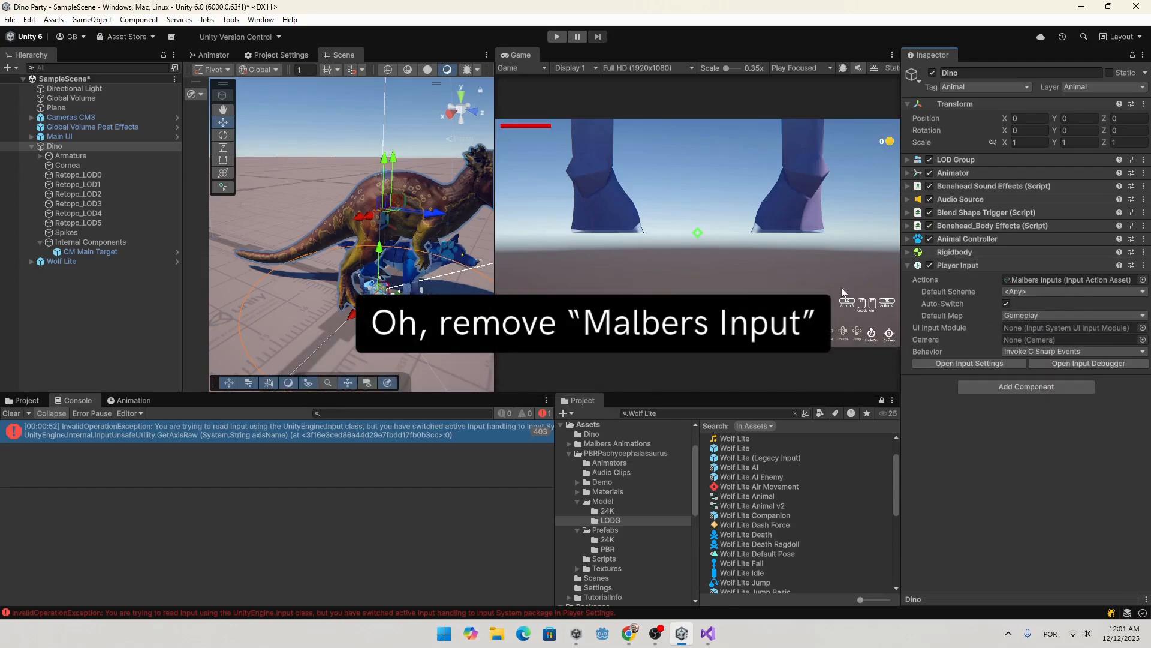
Step: Copy Wolf Lite's MInput Link component and paste it onto Dino as a new component
{"action": "left_click", "coordinate": [106, 263]}
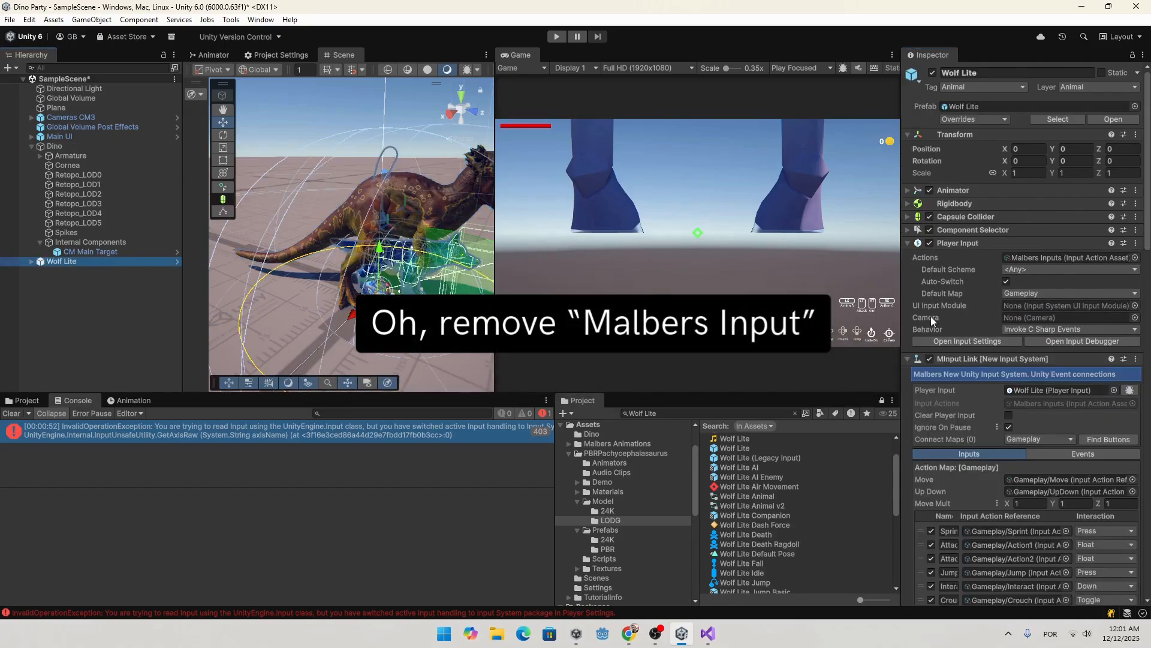
{"action": "left_click", "coordinate": [958, 243]}
{"action": "right_click", "coordinate": [966, 257]}
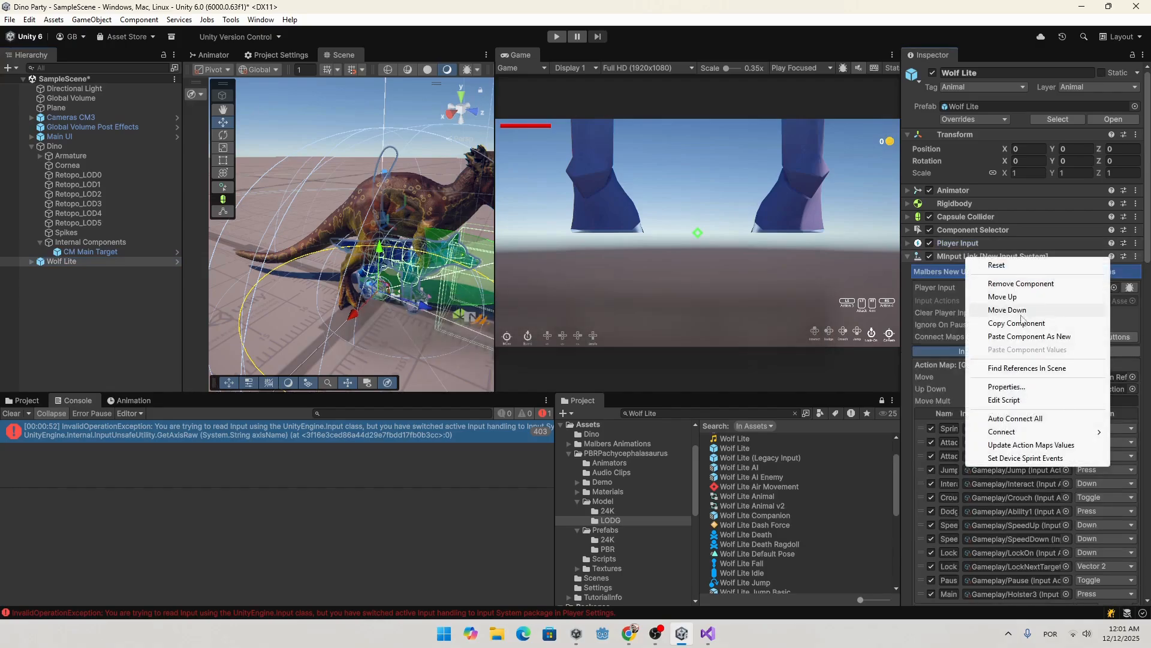
{"action": "key", "text": "Escape"}
{"action": "left_click", "coordinate": [71, 146]}
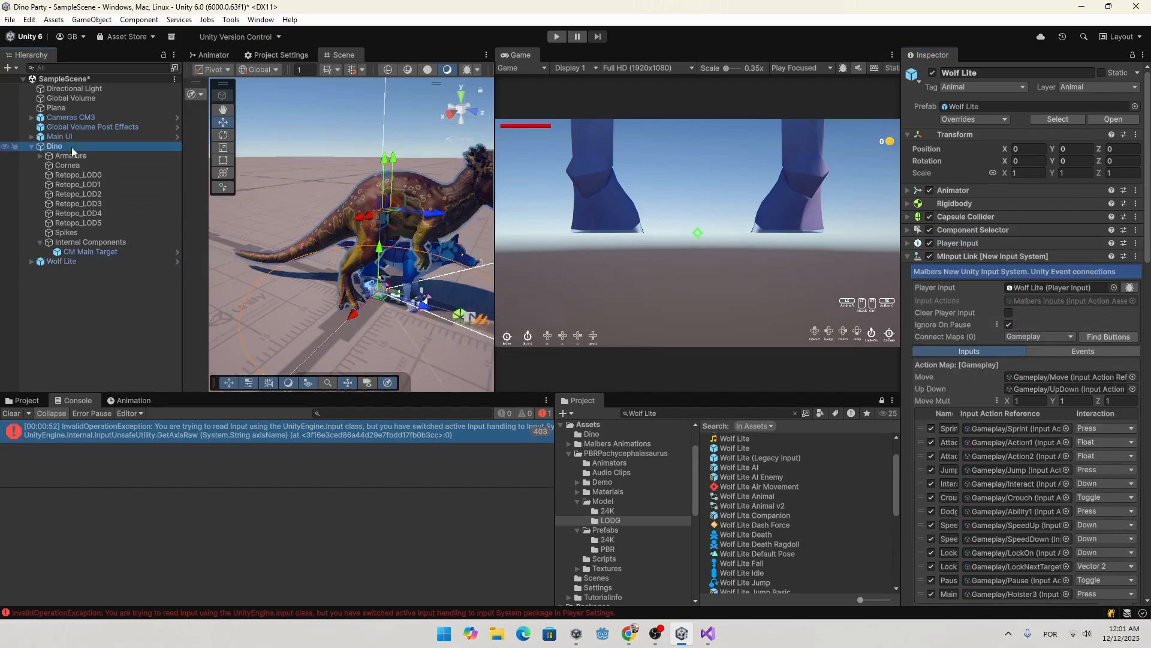
{"action": "right_click", "coordinate": [952, 264]}
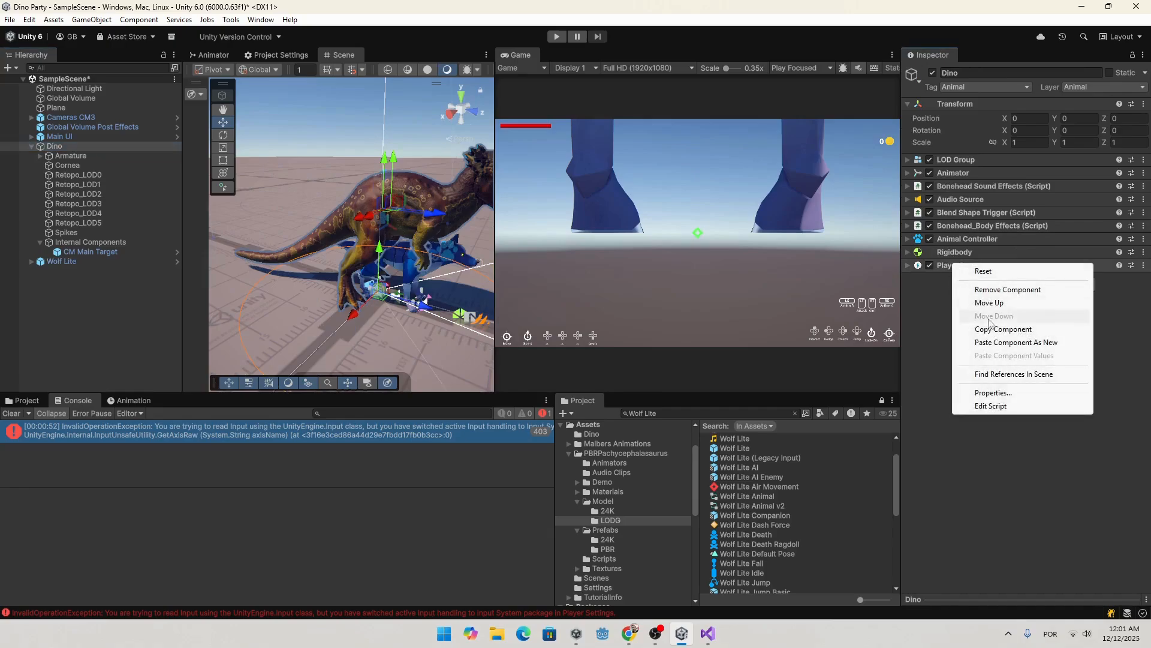
{"action": "left_click", "coordinate": [1016, 342]}
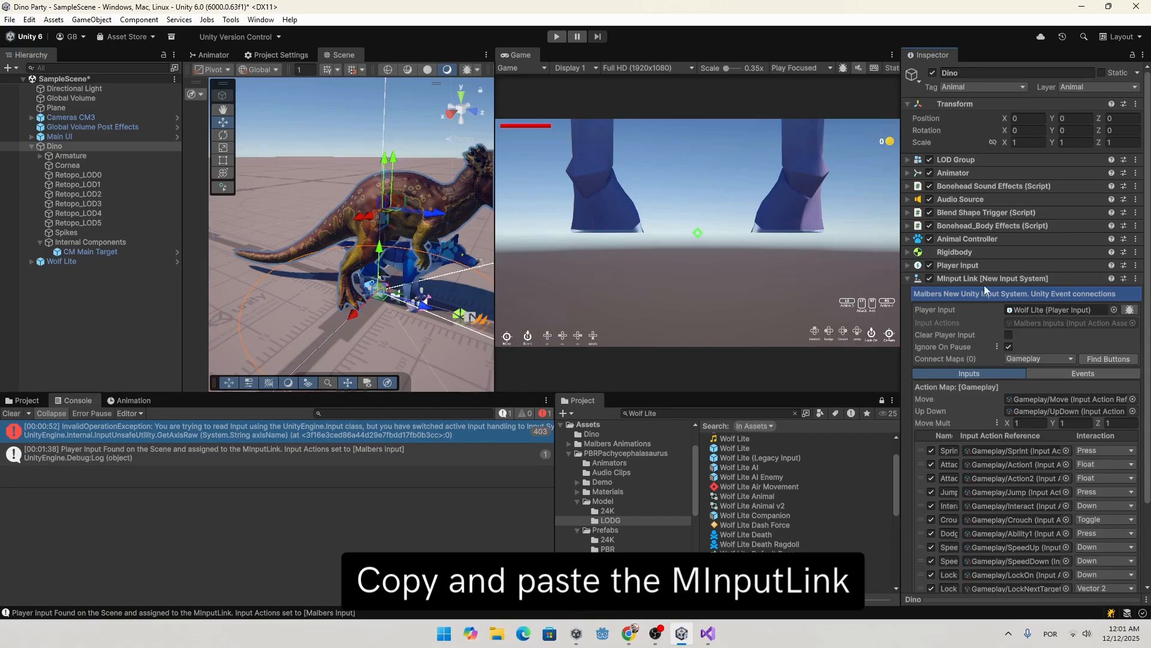
Step: Assign Dino's own Player Input component to its MInput Link and delete Wolf Lite from the scene
{"action": "left_click_drag", "start_coordinate": [962, 266], "coordinate": [1034, 308]}
{"action": "left_click", "coordinate": [60, 263]}
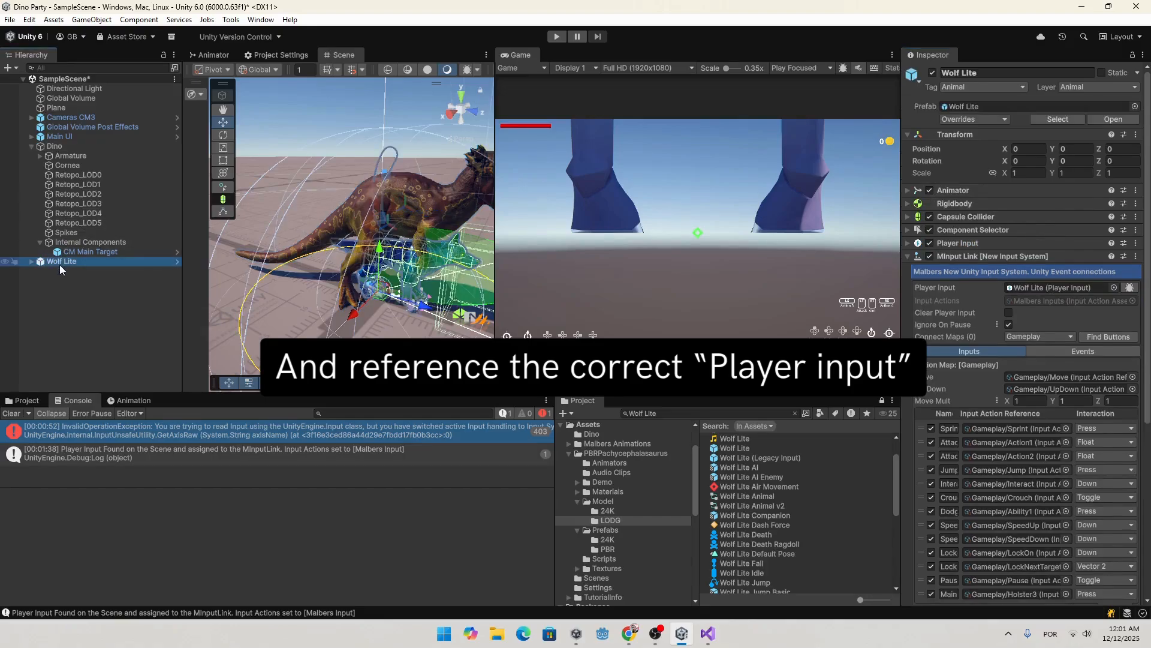
{"action": "key", "text": "Delete"}
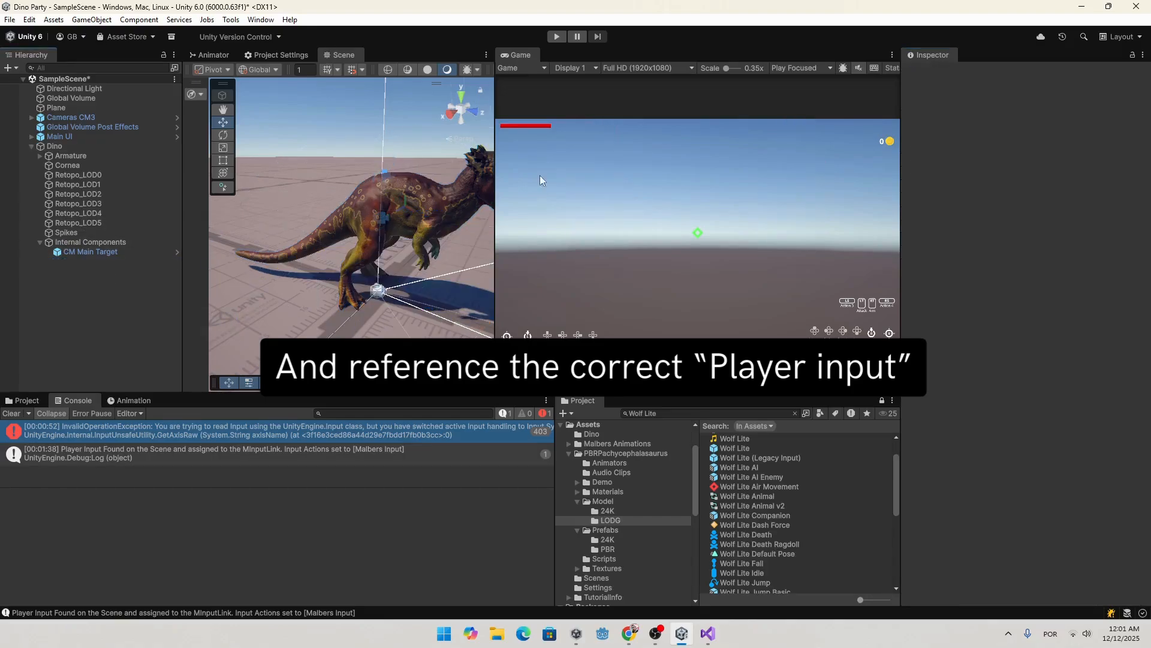
Step: Play-test the scene to check Dino's forward movement with the new input components
{"action": "left_click", "coordinate": [563, 37]}
{"action": "key", "text": "w"}
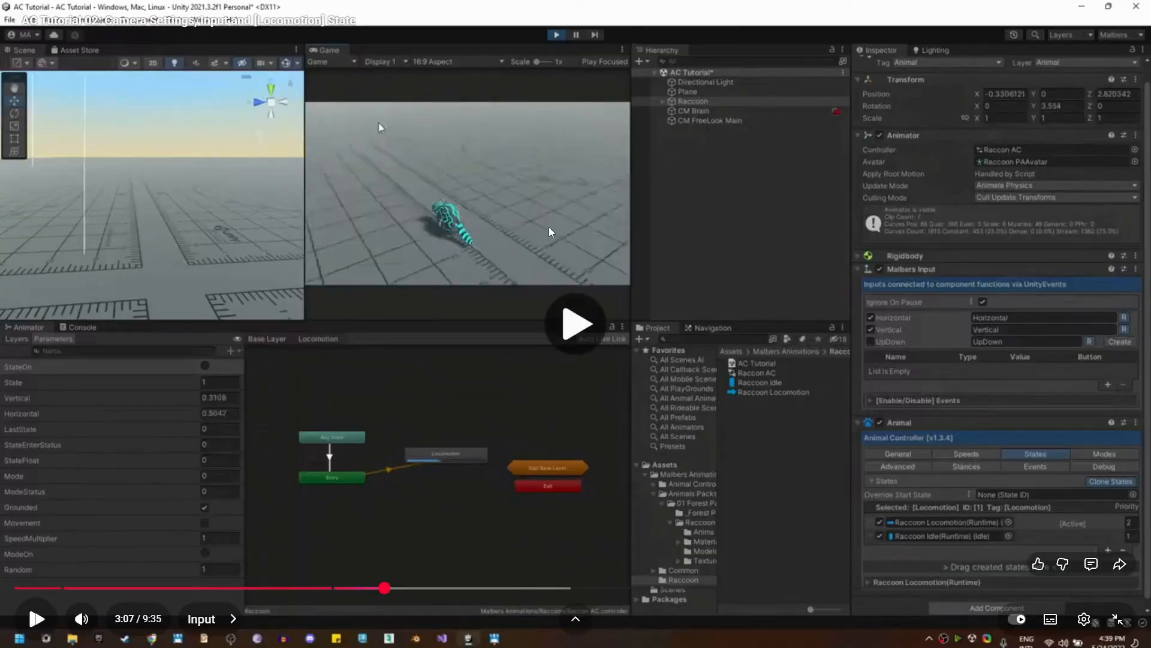
Step: Resume the Chrome tutorial at 3:07, watch the Ground speed set explanation up to 3:37, and return to Unity
{"action": "left_click", "coordinate": [550, 232]}
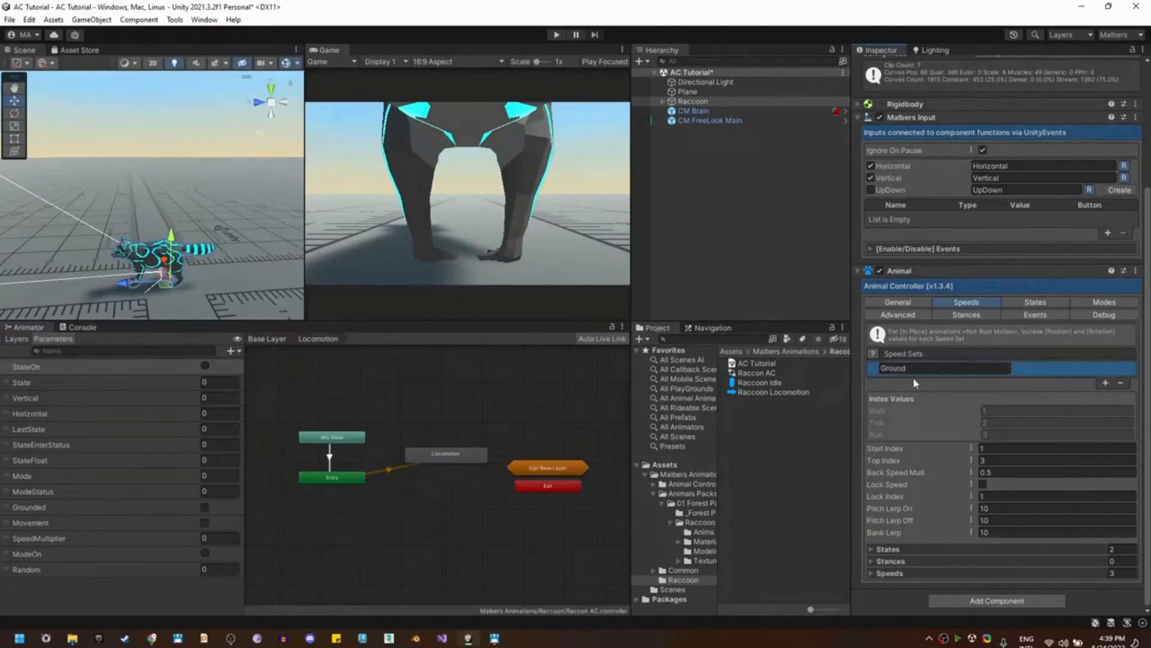
{"action": "left_click", "coordinate": [887, 549]}
{"action": "scroll", "coordinate": [887, 549], "scroll_direction": "down", "scroll_amount": 2}
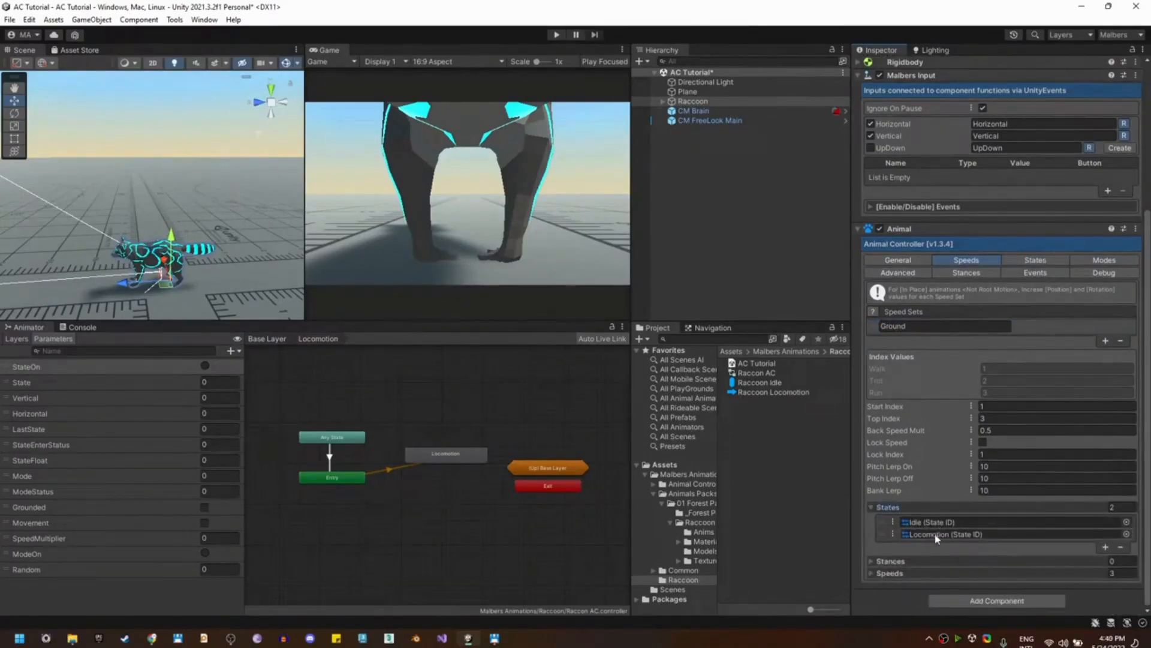
{"action": "left_click", "coordinate": [873, 573]}
{"action": "scroll", "coordinate": [878, 558], "scroll_direction": "down", "scroll_amount": 4}
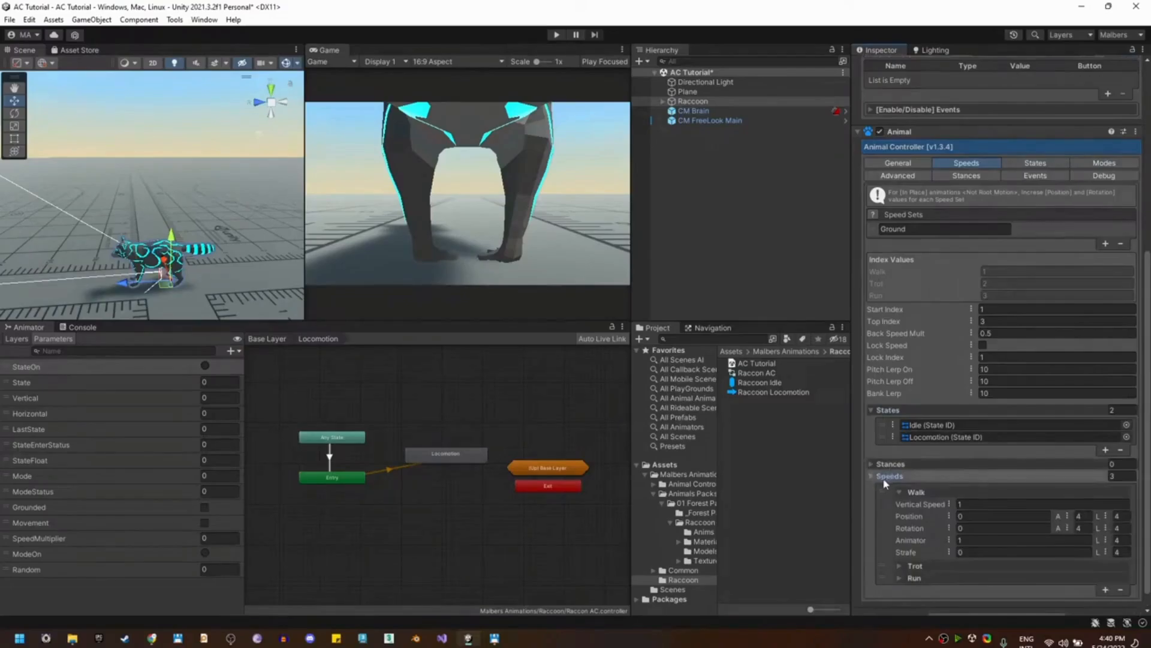
{"action": "left_click", "coordinate": [902, 567]}
{"action": "scroll", "coordinate": [909, 441], "scroll_direction": "down", "scroll_amount": 5}
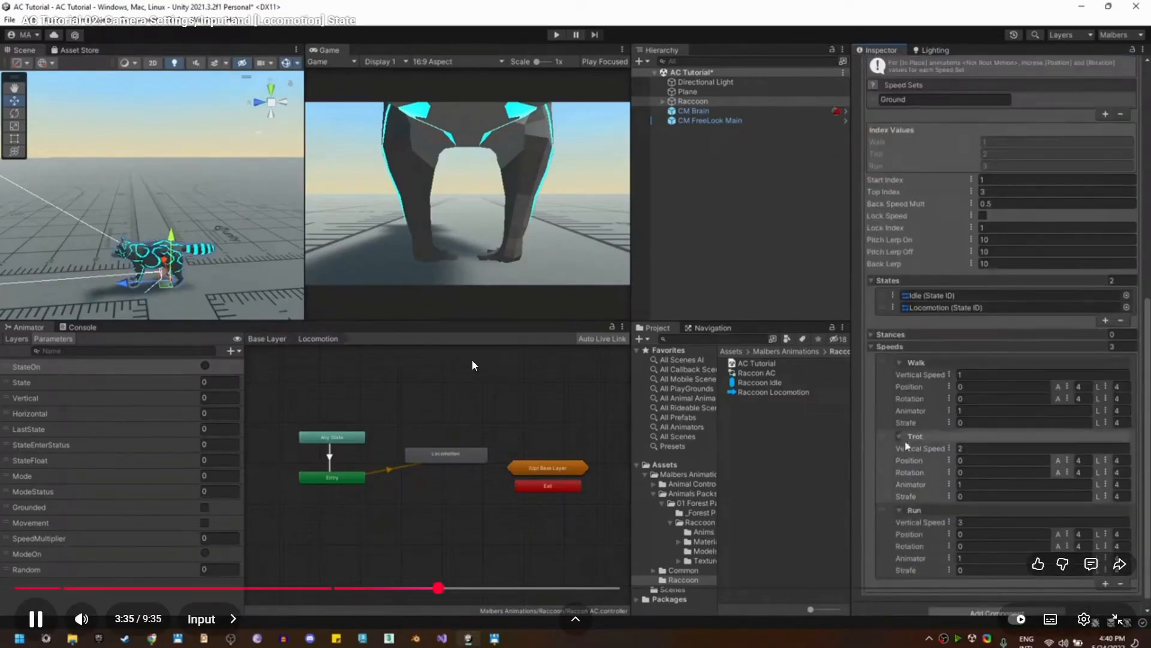
{"action": "left_click", "coordinate": [493, 345]}
{"action": "key", "text": "alt+Tab"}
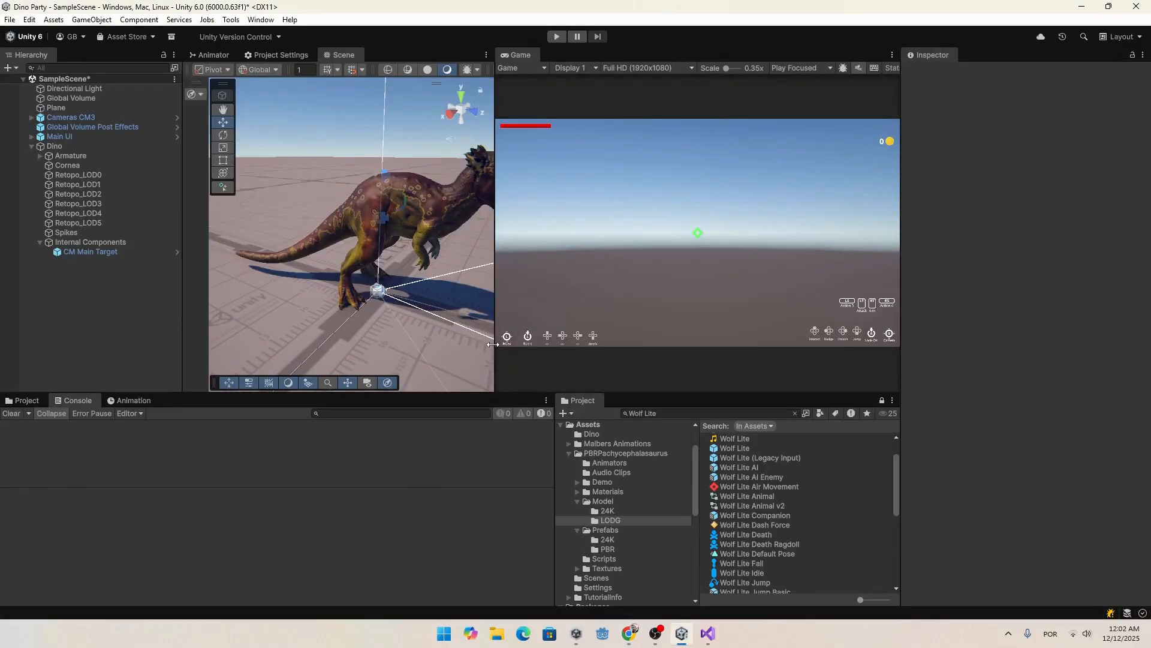
Step: Examine the state limits of the Ground speed set in Dino's Animal Controller
{"action": "left_click", "coordinate": [107, 146]}
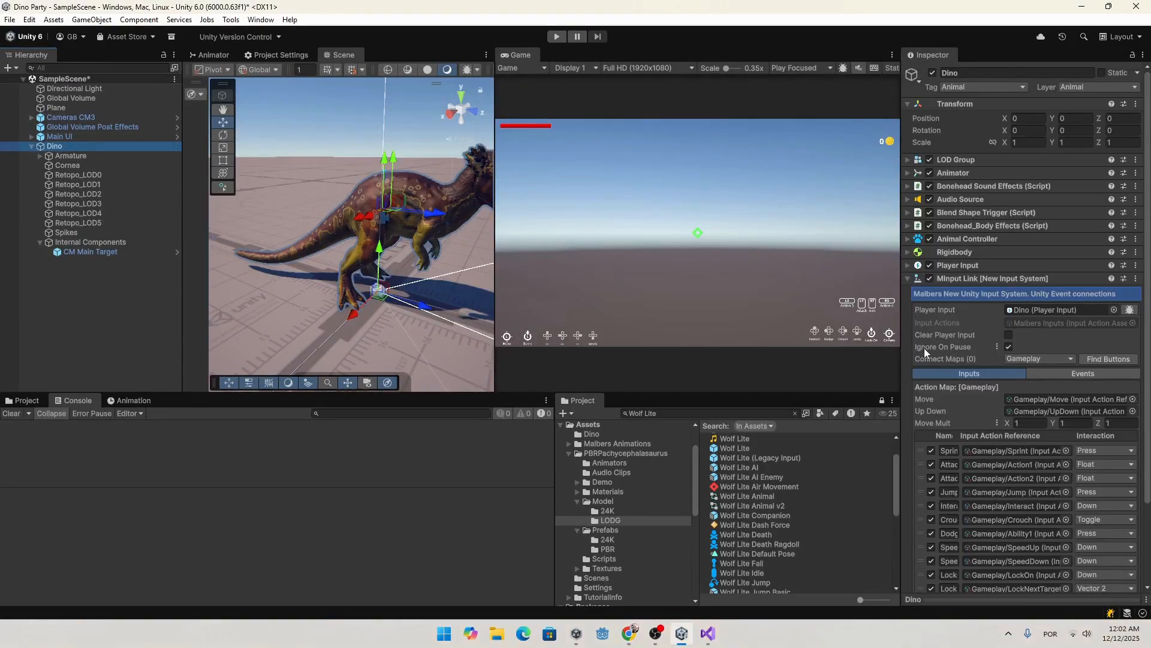
{"action": "left_click", "coordinate": [961, 278]}
{"action": "left_click", "coordinate": [955, 239]}
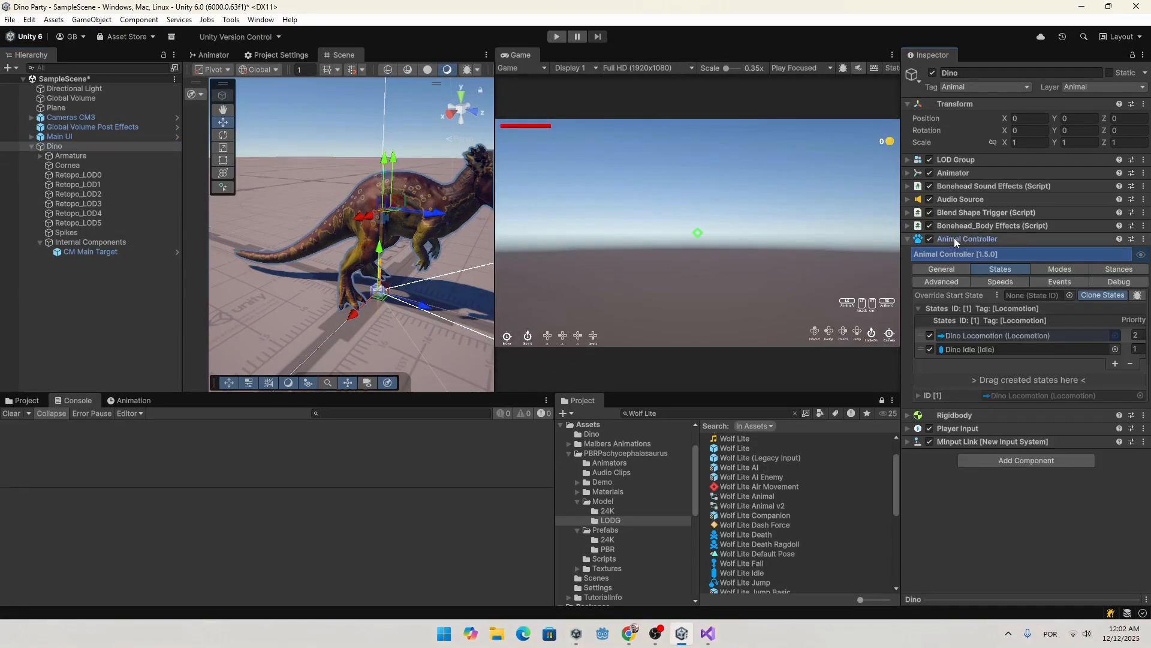
{"action": "left_click", "coordinate": [987, 279]}
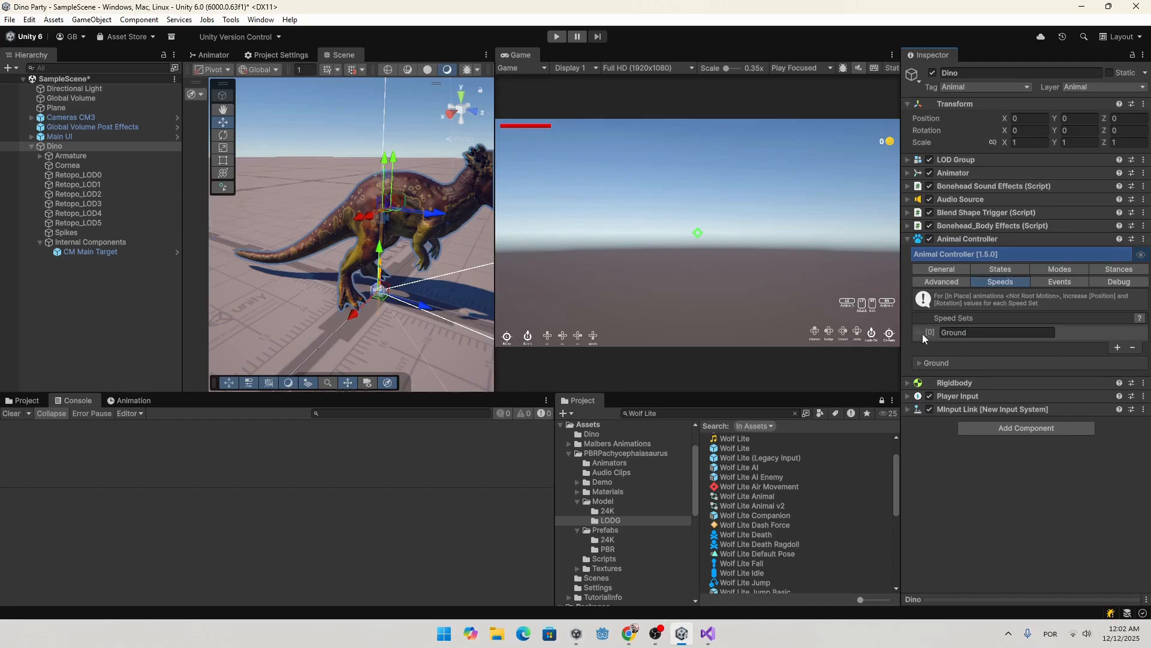
{"action": "left_click", "coordinate": [926, 363]}
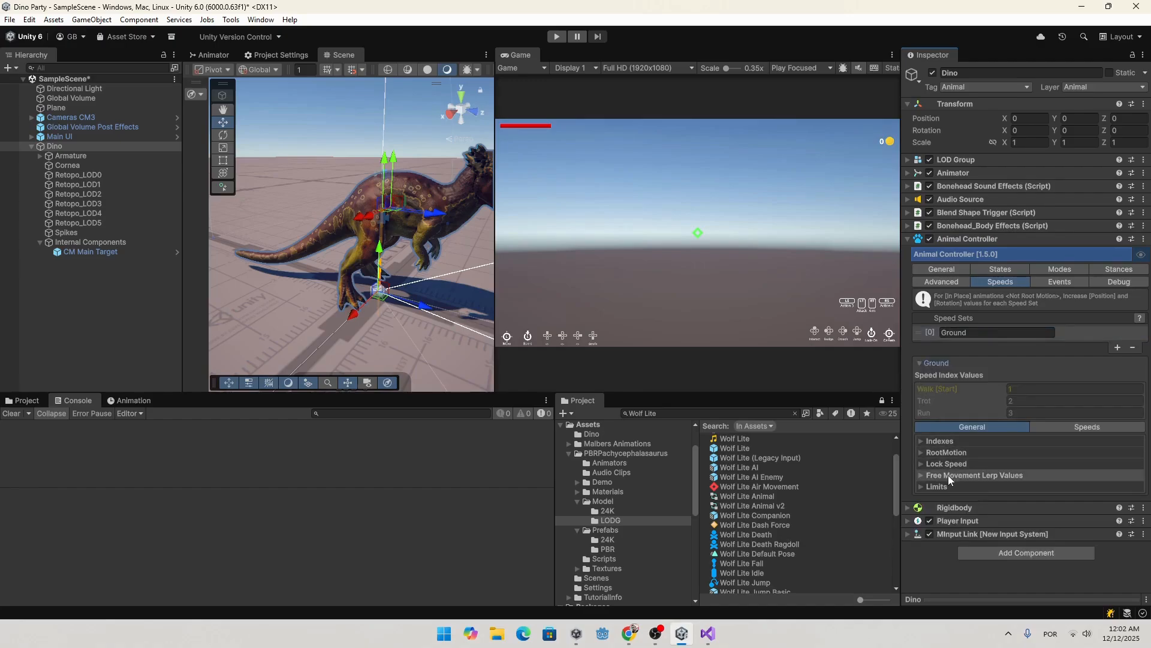
{"action": "left_click", "coordinate": [934, 487]}
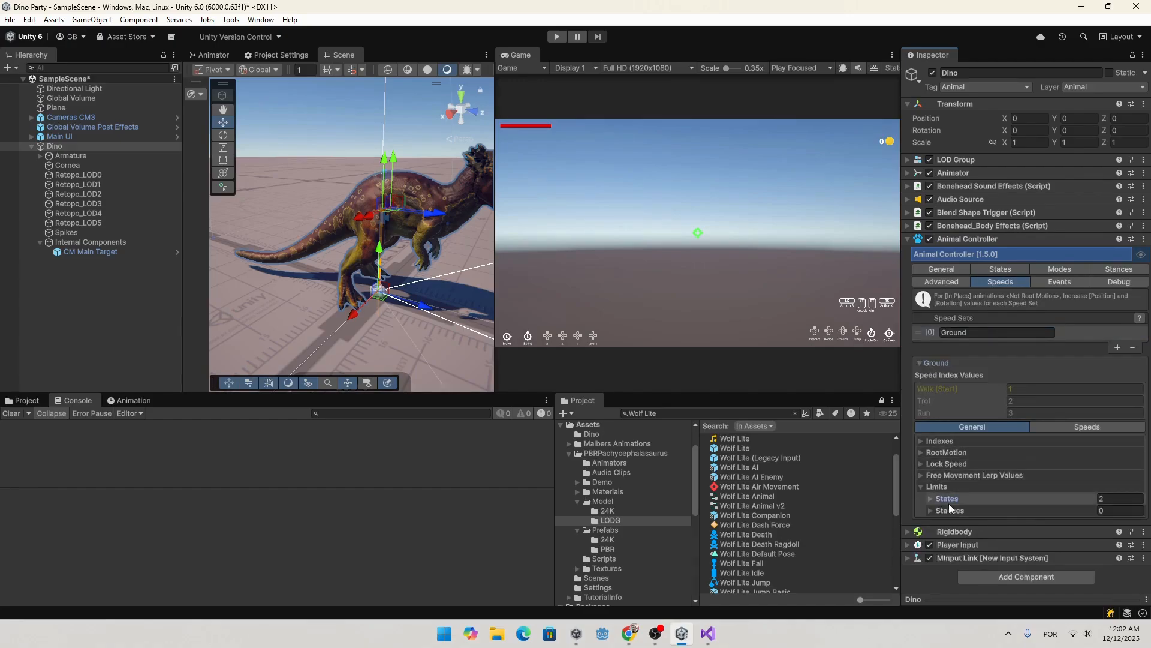
{"action": "left_click", "coordinate": [949, 500]}
{"action": "scroll", "coordinate": [989, 477], "scroll_direction": "down", "scroll_amount": 2}
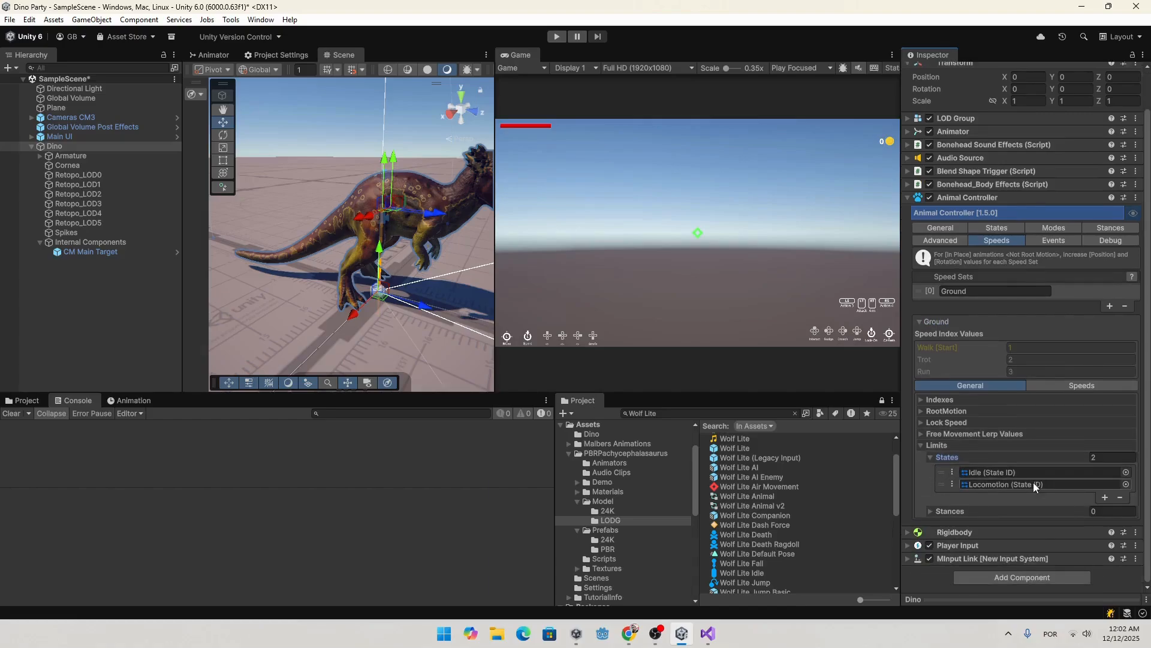
Step: Expand the Walk, Trot and Run entries of Dino's Ground speed set to review their values
{"action": "left_click", "coordinate": [1065, 389]}
{"action": "left_click", "coordinate": [947, 442]}
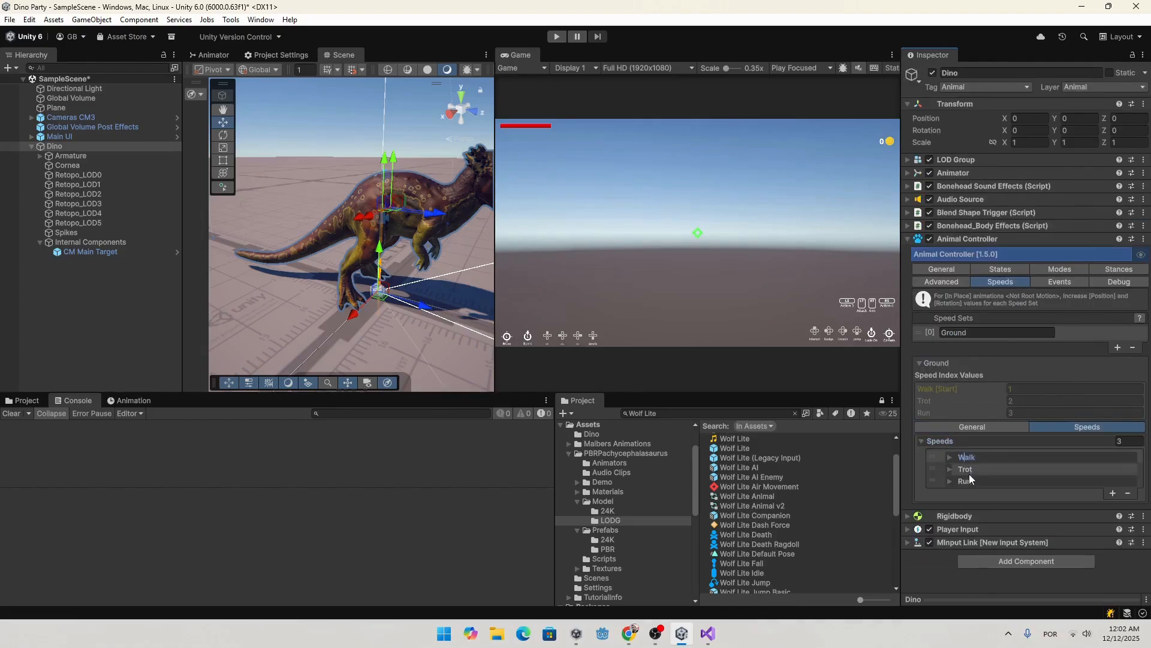
{"action": "left_click", "coordinate": [947, 460]}
{"action": "scroll", "coordinate": [951, 494], "scroll_direction": "down", "scroll_amount": 2}
{"action": "left_click", "coordinate": [948, 486]}
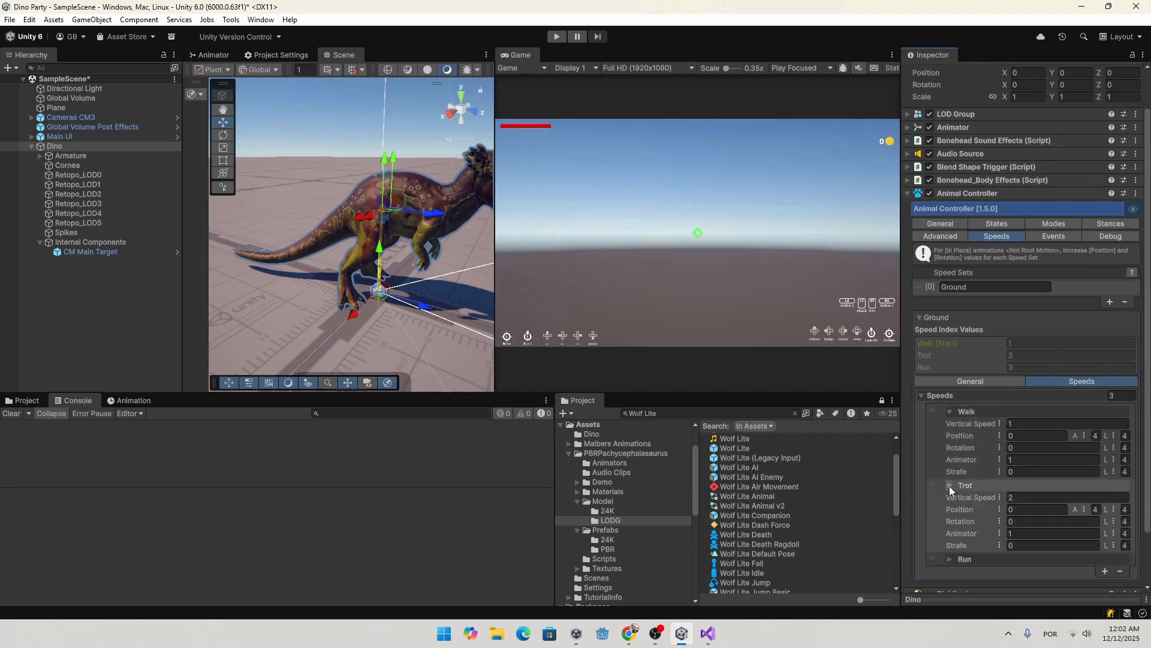
{"action": "scroll", "coordinate": [949, 489], "scroll_direction": "down", "scroll_amount": 3}
{"action": "left_click", "coordinate": [950, 497]}
{"action": "scroll", "coordinate": [936, 472], "scroll_direction": "down", "scroll_amount": 3}
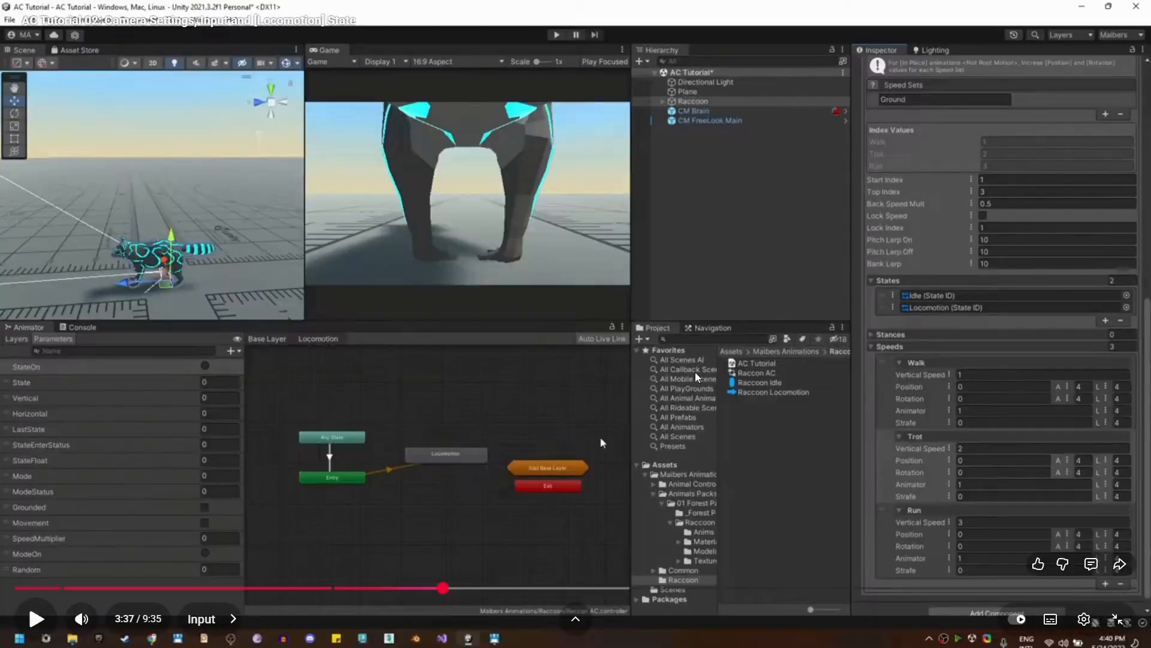
Step: Watch the tutorial in Chrome from 3:37 through its start index and rotation speed tests, and return to Unity
{"action": "left_click", "coordinate": [696, 372]}
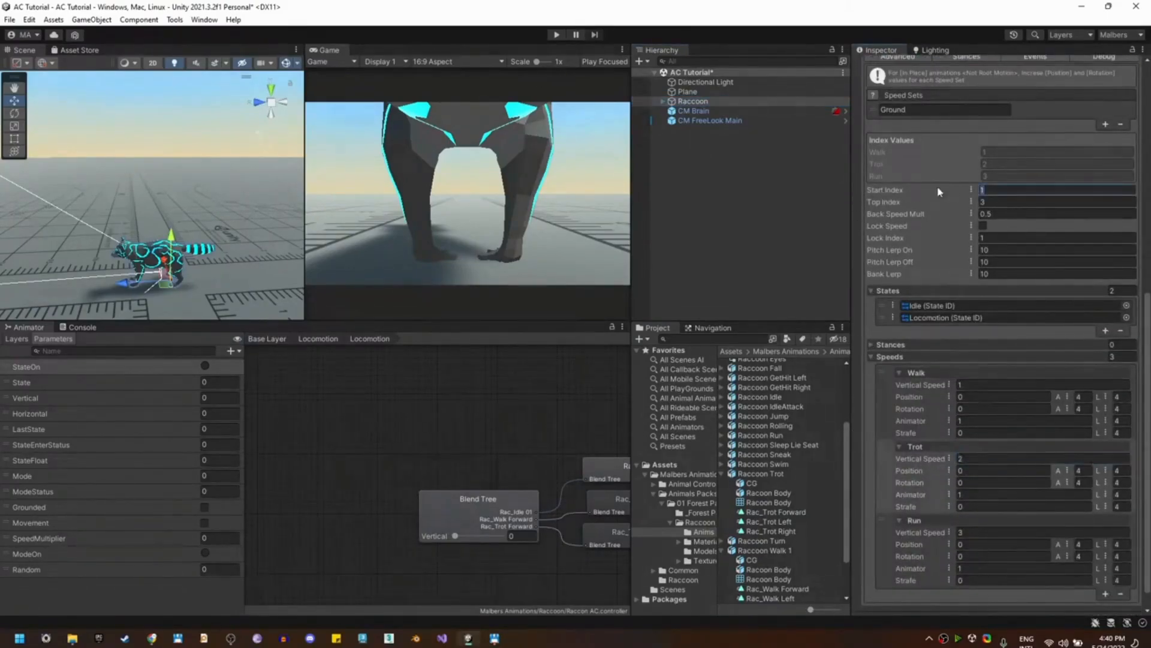
{"action": "left_click", "coordinate": [555, 35]}
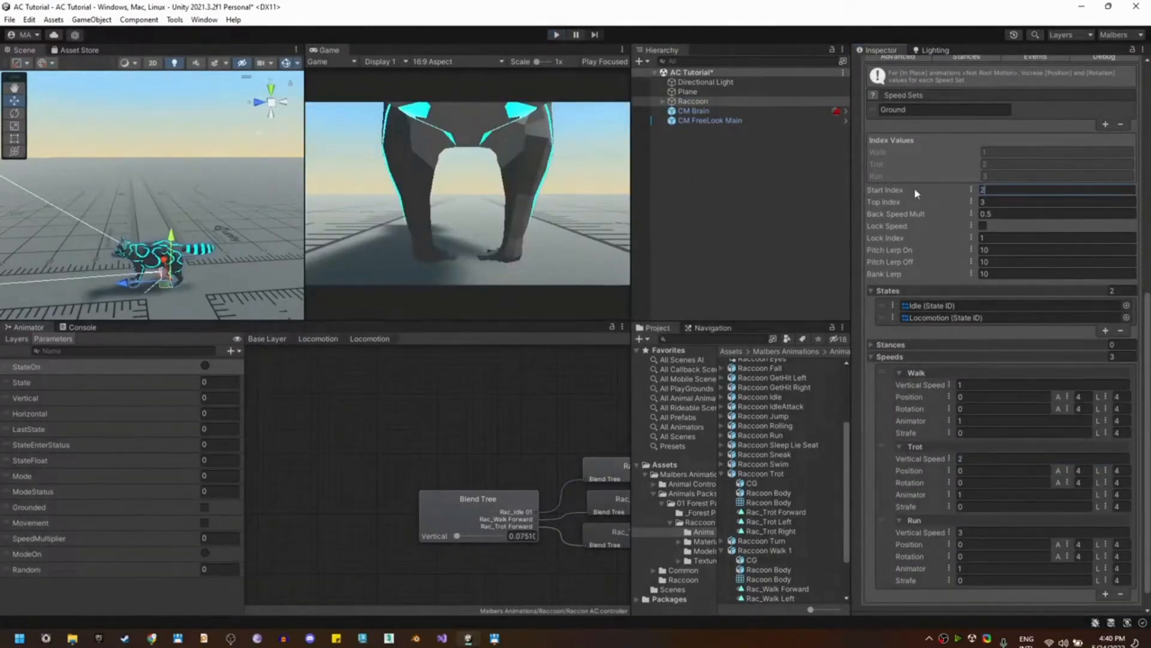
{"action": "left_click", "coordinate": [556, 34]}
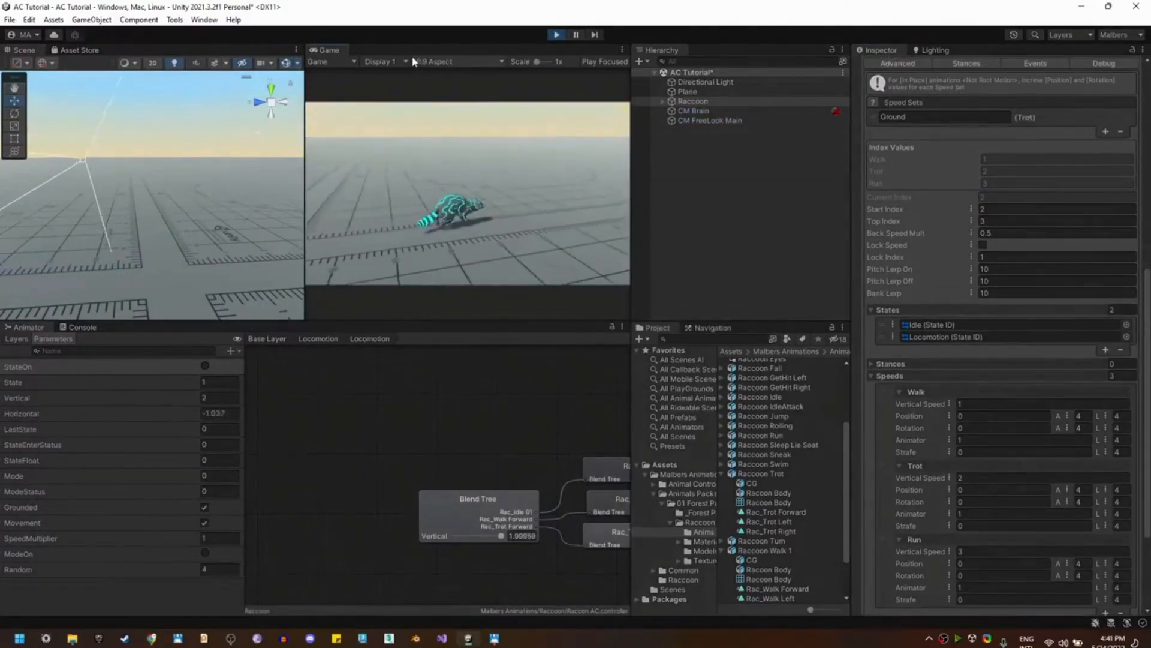
{"action": "left_click", "coordinate": [556, 36]}
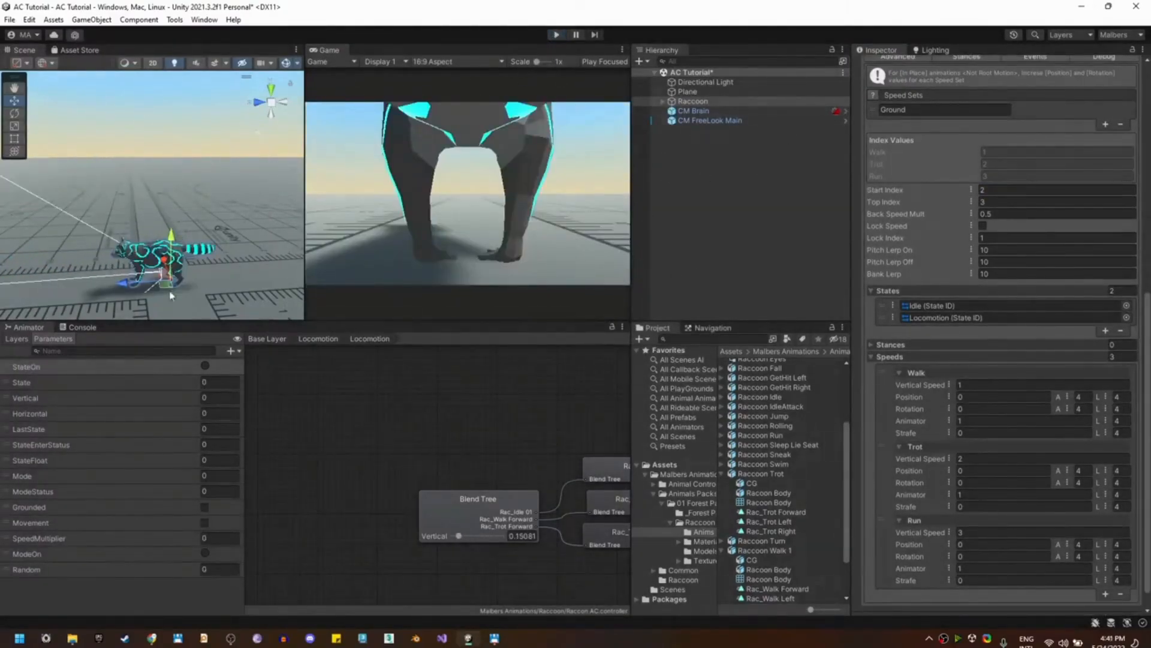
{"action": "left_click", "coordinate": [909, 409]}
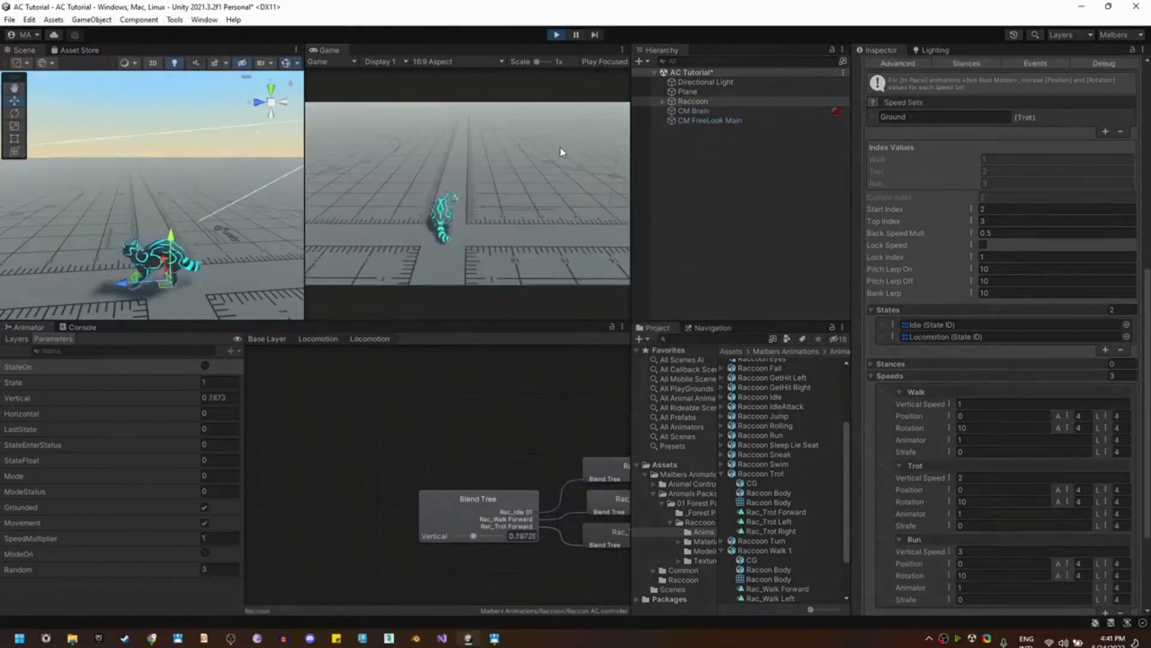
{"action": "left_click", "coordinate": [603, 293]}
{"action": "key", "text": "alt+Tab"}
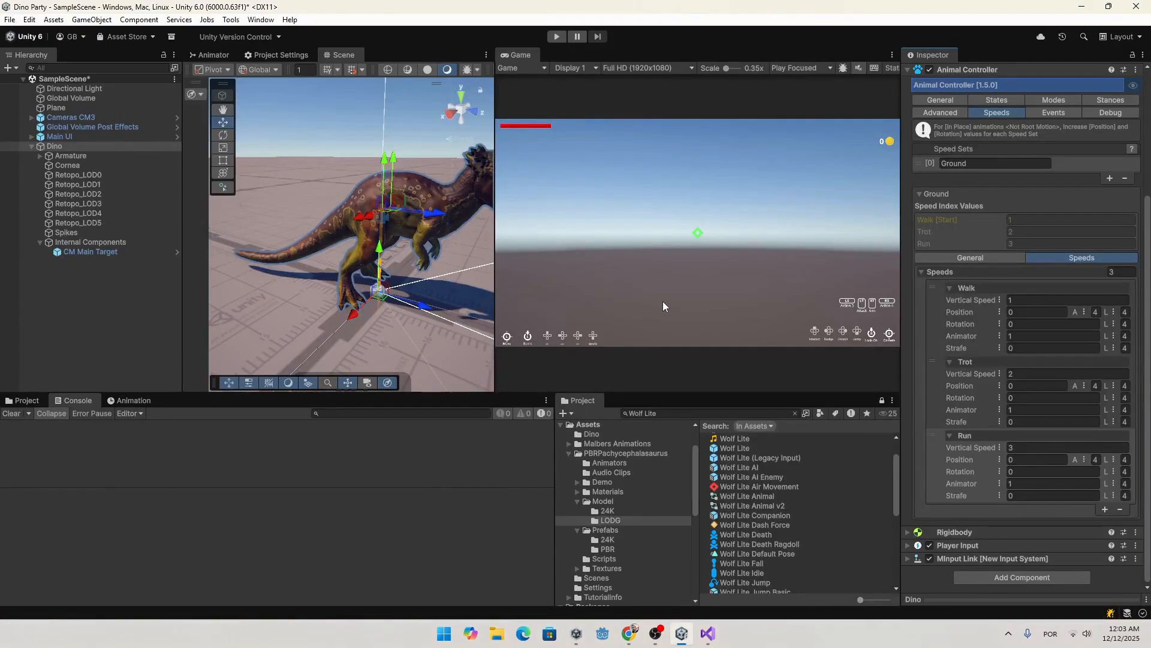
Step: Set Rotation to 10 for the Trot, Run and Walk speeds of Dino's Ground speed set
{"action": "left_click", "coordinate": [1028, 398]}
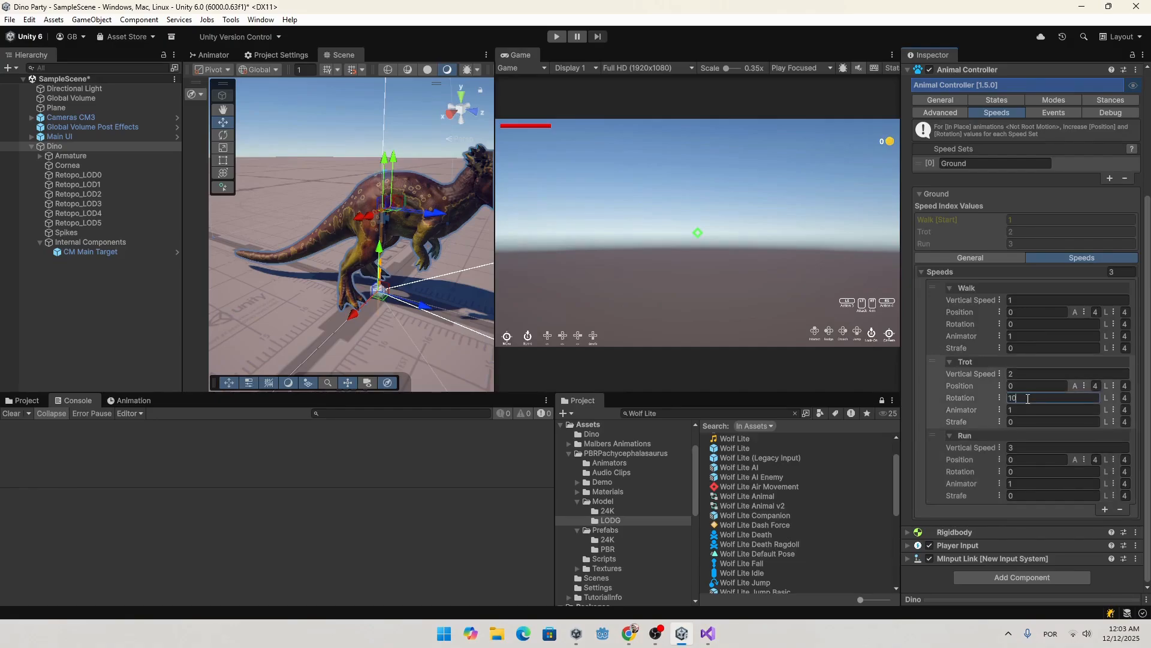
{"action": "left_click", "coordinate": [1028, 471]}
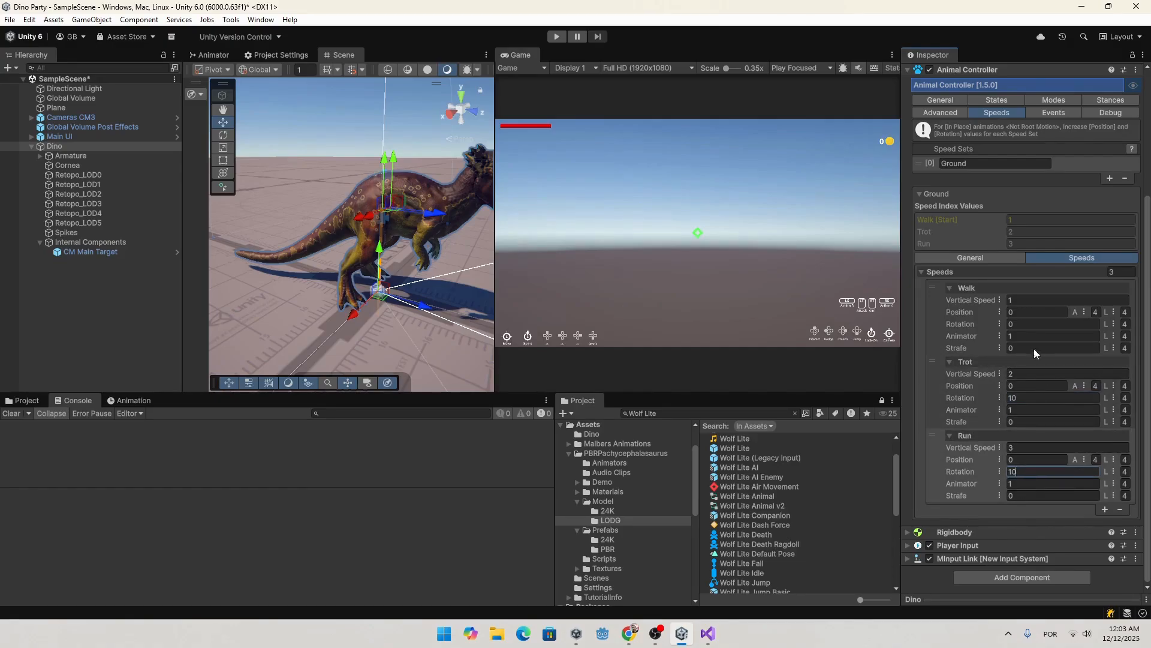
{"action": "left_click", "coordinate": [1024, 320]}
{"action": "type", "text": "10"}
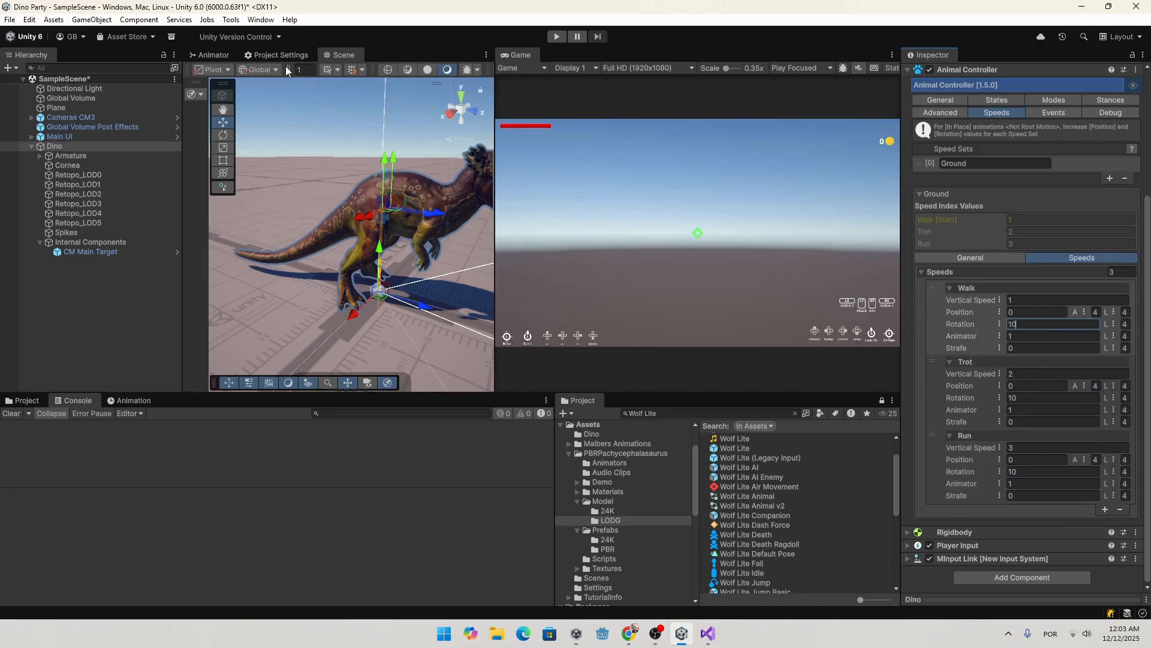
Step: Add a third motion to the Locomotion blend tree and assign the Pachycephalasaurus_Run_RM animation to it
{"action": "left_click", "coordinate": [213, 55]}
{"action": "left_click_drag", "start_coordinate": [492, 212], "coordinate": [671, 213]}
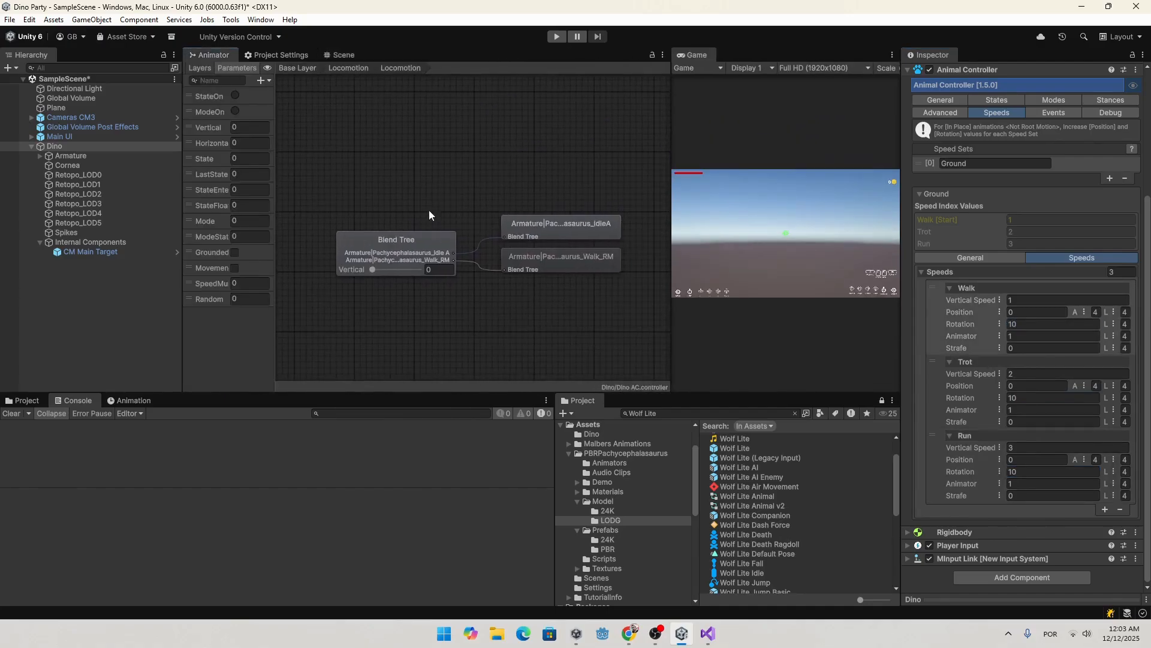
{"action": "left_click", "coordinate": [398, 241]}
{"action": "left_click", "coordinate": [1119, 199]}
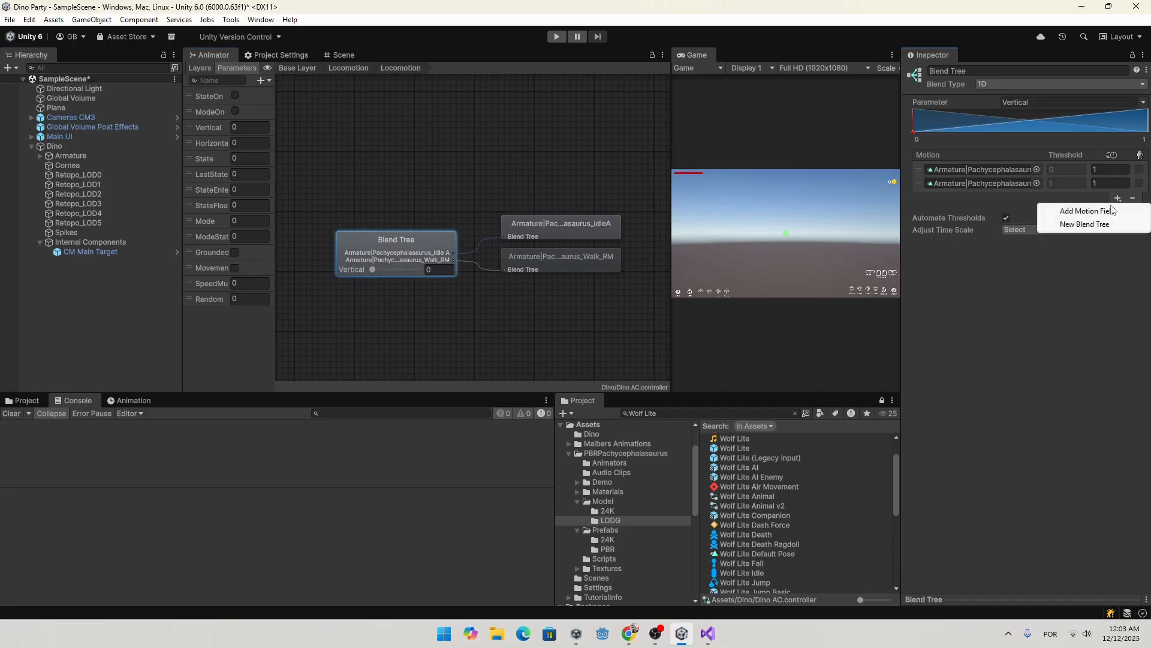
{"action": "left_click", "coordinate": [1099, 210]}
{"action": "left_click", "coordinate": [990, 184]}
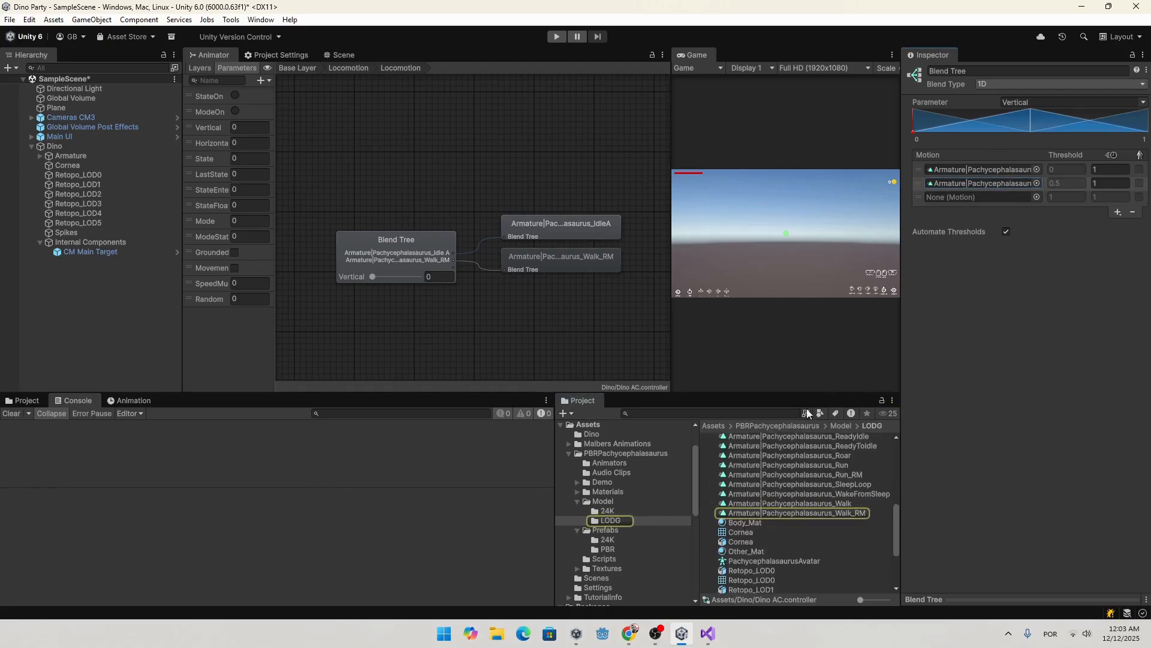
{"action": "left_click_drag", "start_coordinate": [780, 395], "coordinate": [764, 308]}
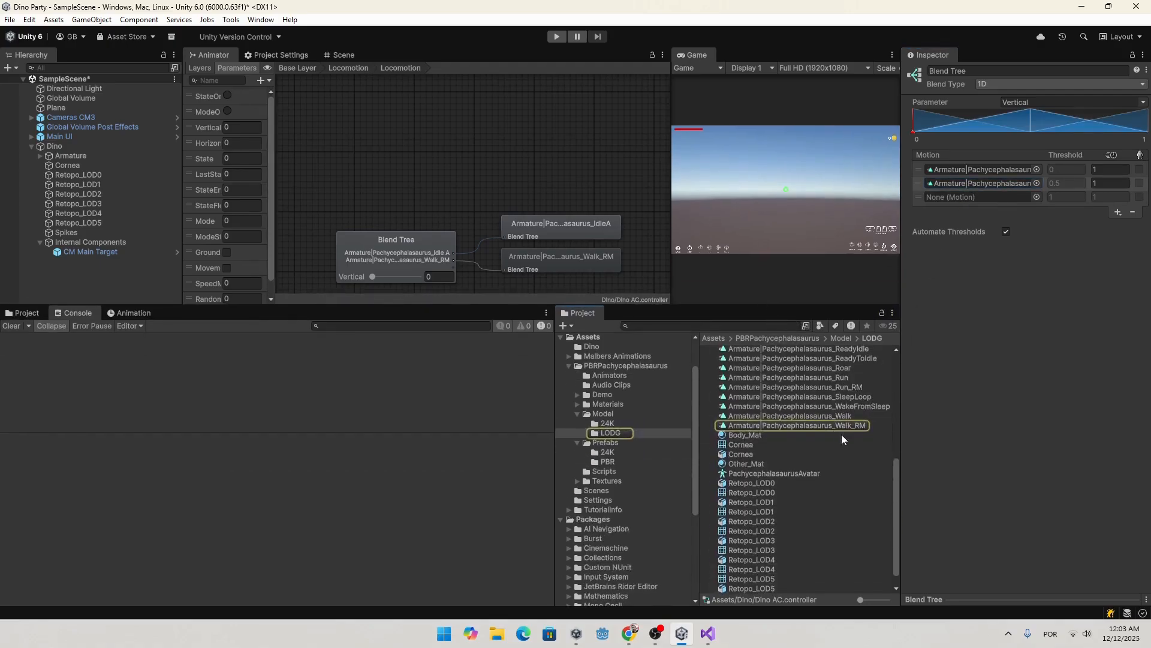
{"action": "scroll", "coordinate": [839, 433], "scroll_direction": "up", "scroll_amount": 1}
{"action": "left_click_drag", "start_coordinate": [846, 461], "coordinate": [977, 199]}
Step: Turn off Automate Thresholds in the blend tree and set the walk threshold to 1 and the run threshold to 2
{"action": "left_click", "coordinate": [1006, 232]}
{"action": "type", "text": "1"}
{"action": "left_click", "coordinate": [1071, 196]}
{"action": "type", "text": "2"}
{"action": "key", "text": "Return"}
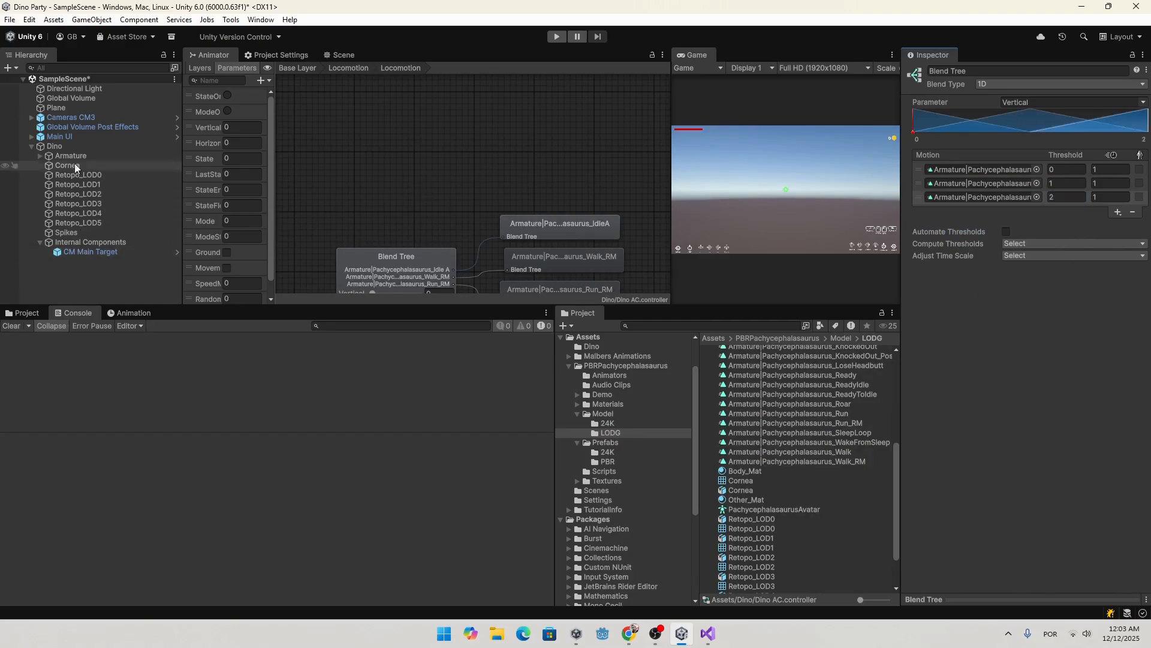
Step: Set Start Index to 2 in the Indexes of Dino's Ground speed set so it starts at Trot
{"action": "left_click", "coordinate": [54, 146]}
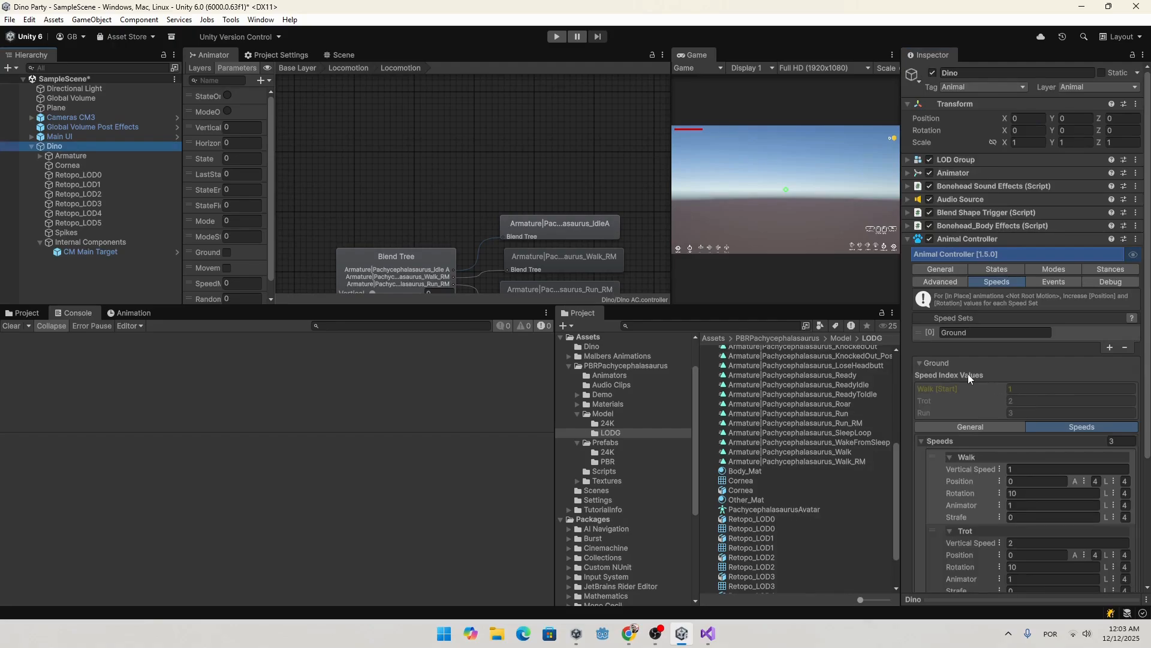
{"action": "scroll", "coordinate": [989, 389], "scroll_direction": "down", "scroll_amount": 3}
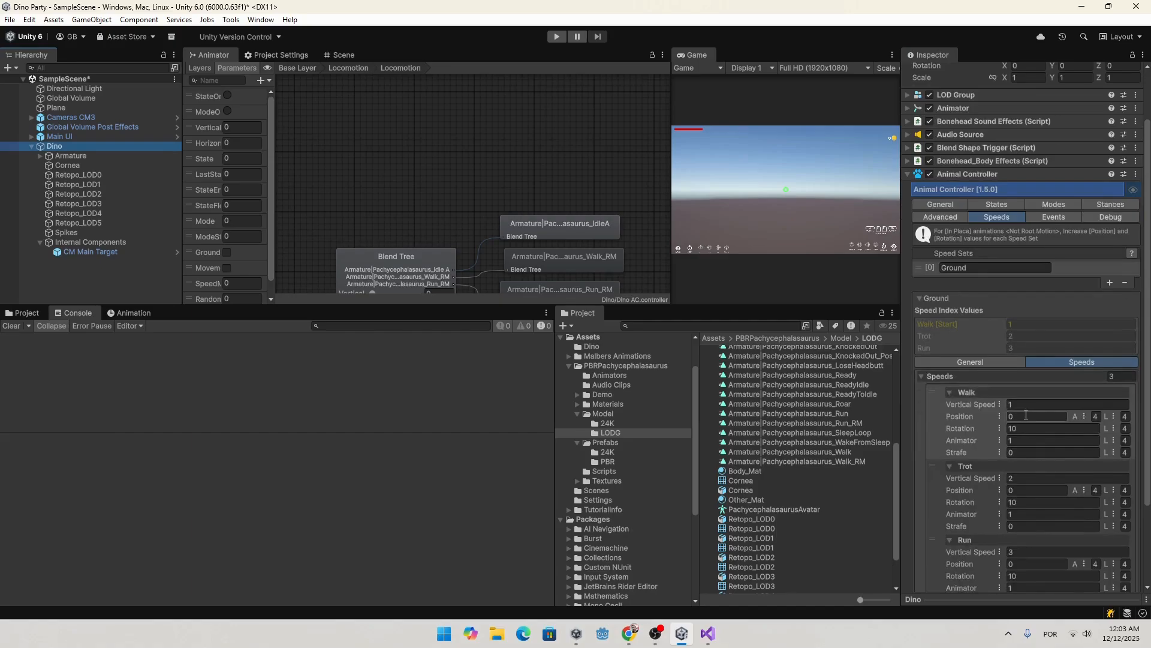
{"action": "scroll", "coordinate": [1026, 415], "scroll_direction": "down", "scroll_amount": 2}
{"action": "left_click", "coordinate": [990, 329]}
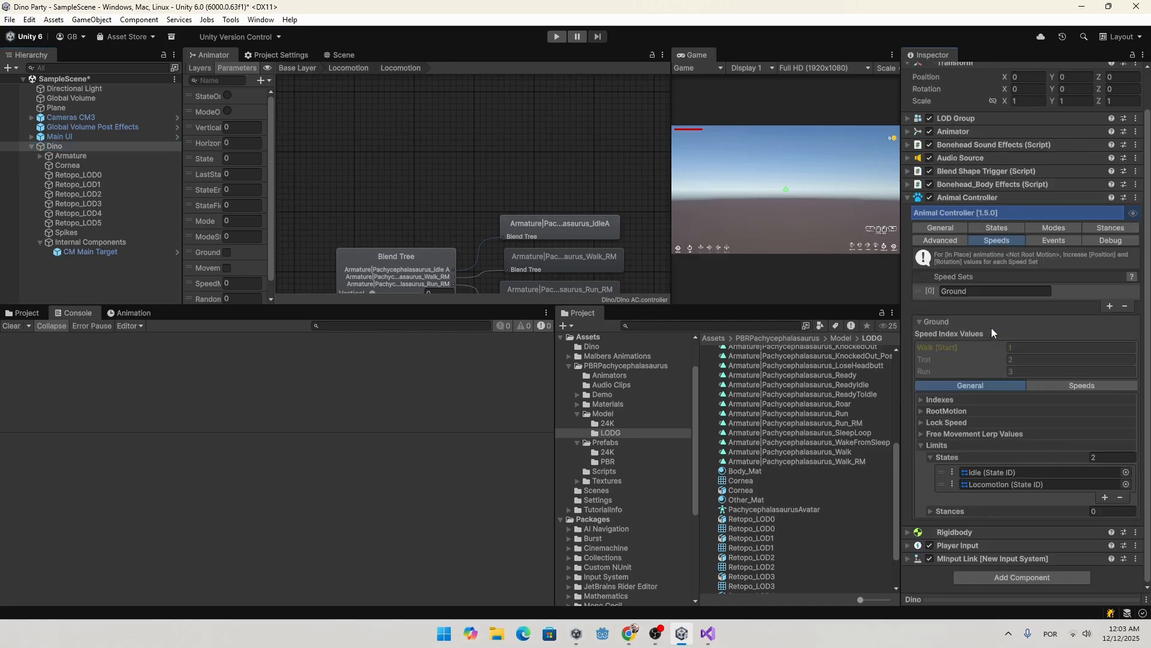
{"action": "left_click", "coordinate": [1057, 386]}
{"action": "scroll", "coordinate": [1059, 384], "scroll_direction": "down", "scroll_amount": 5}
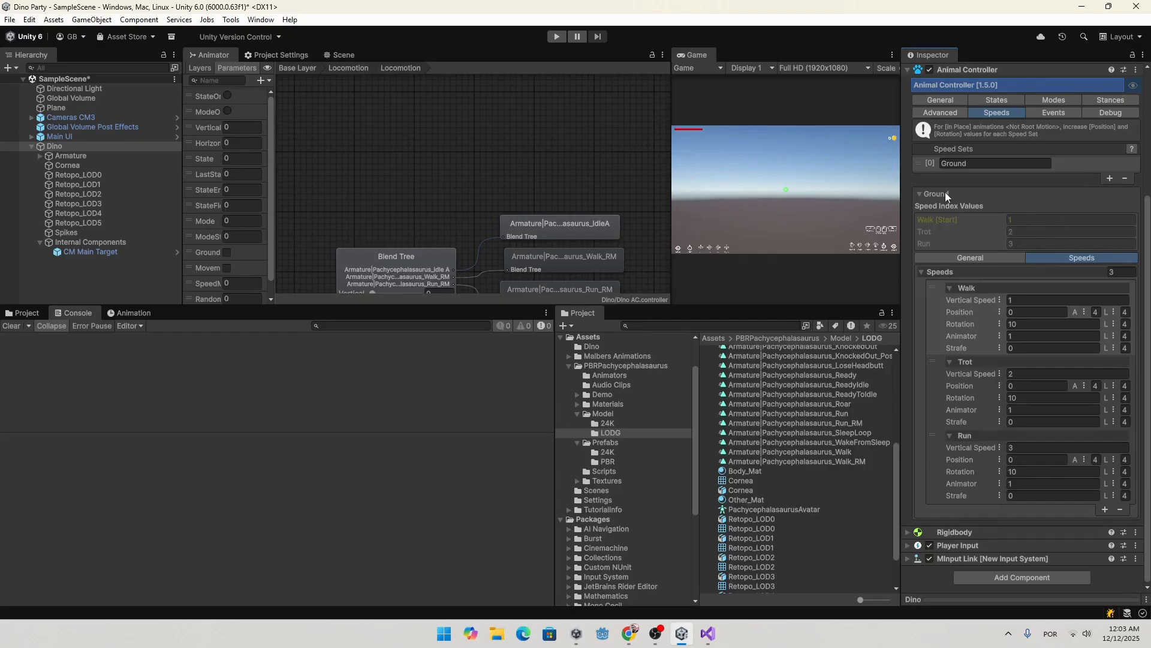
{"action": "left_click", "coordinate": [918, 163]}
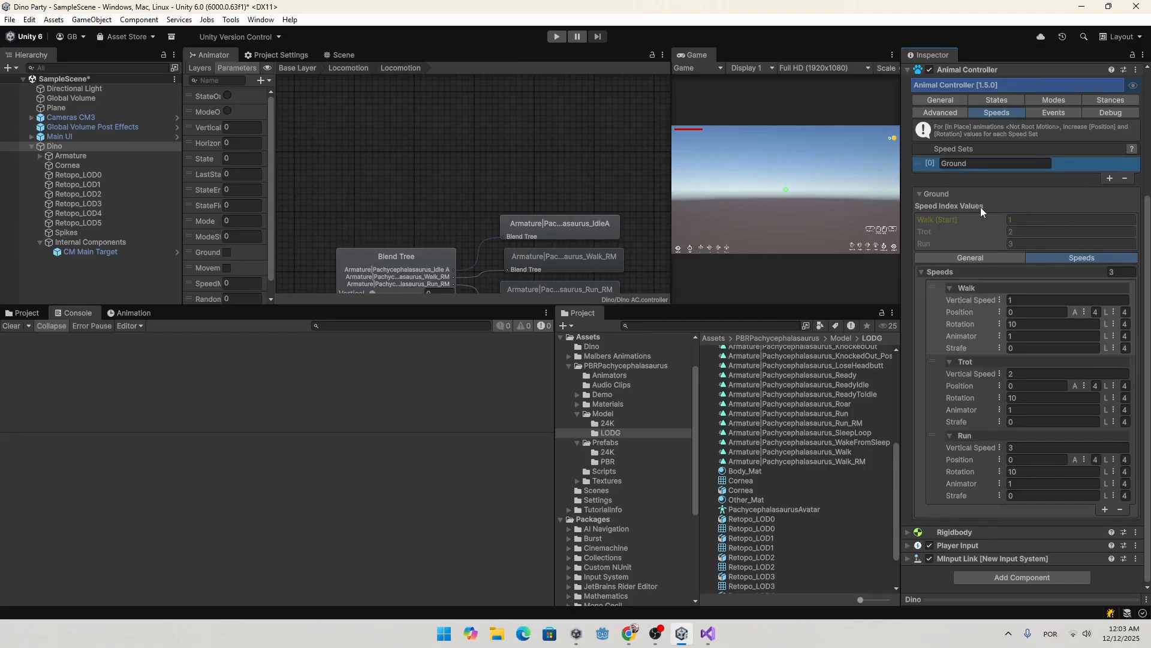
{"action": "left_click", "coordinate": [948, 255]}
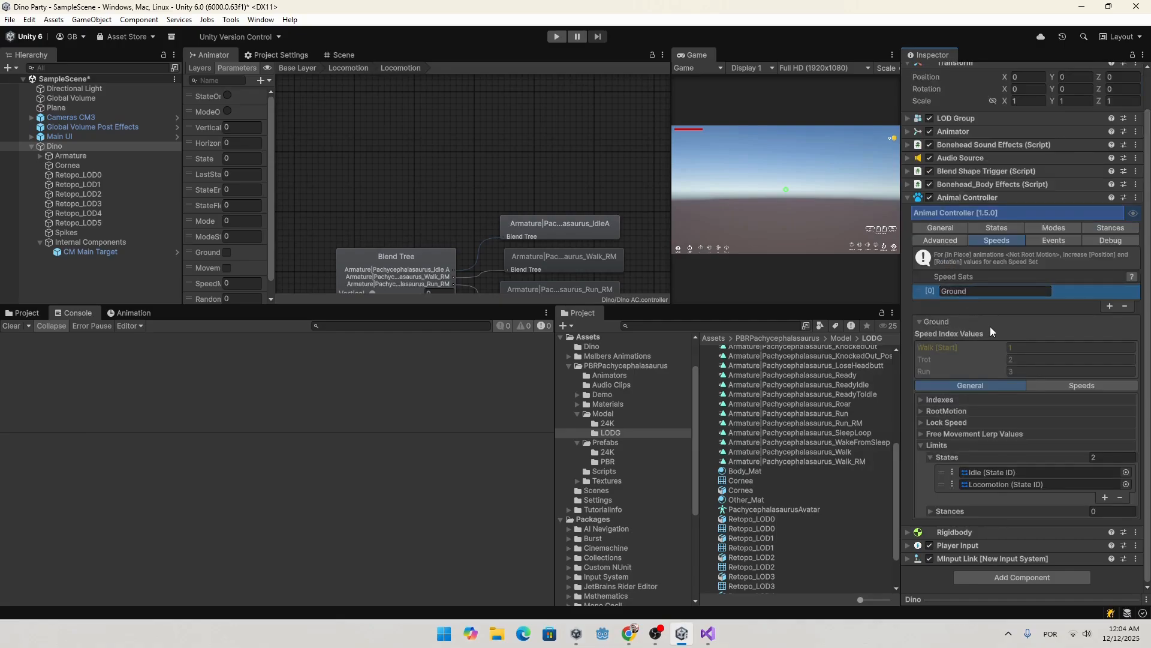
{"action": "left_click", "coordinate": [948, 400]}
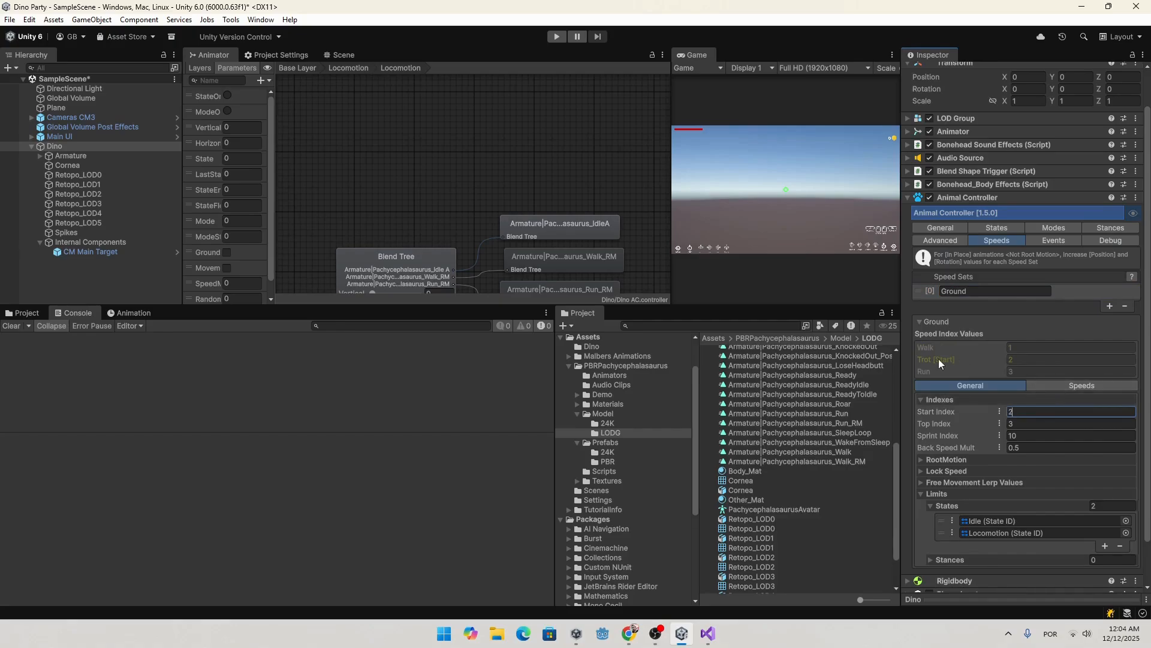
Step: Play the scene and steer Dino in several directions to test the trotting movement and turning
{"action": "left_click", "coordinate": [345, 54]}
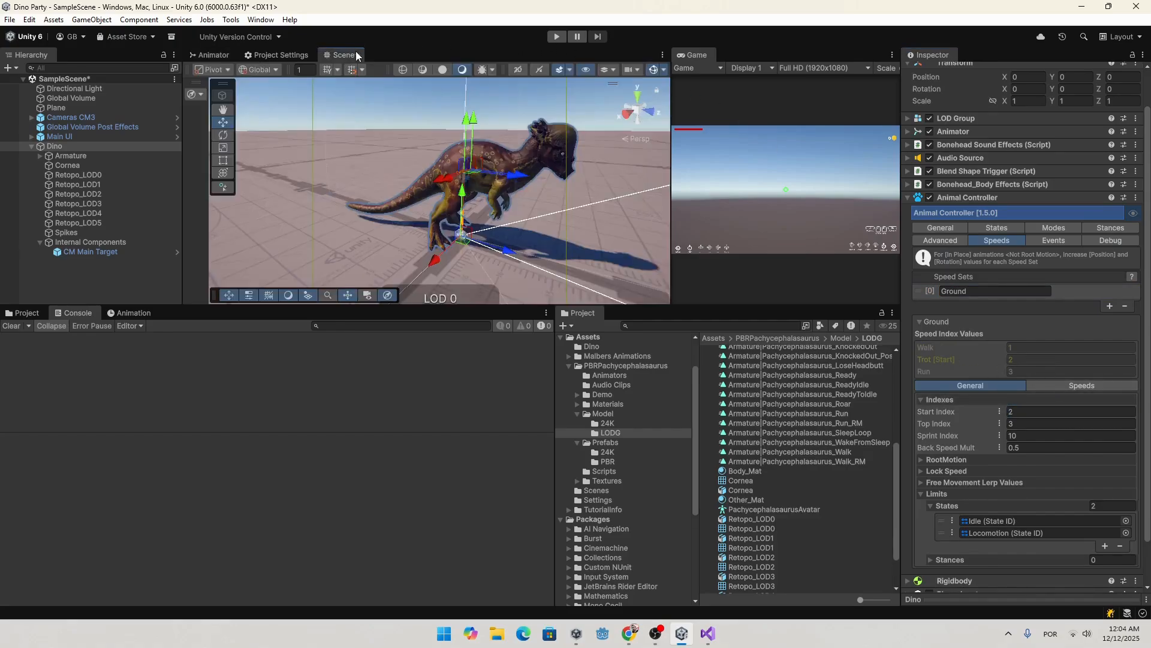
{"action": "left_click", "coordinate": [555, 37]}
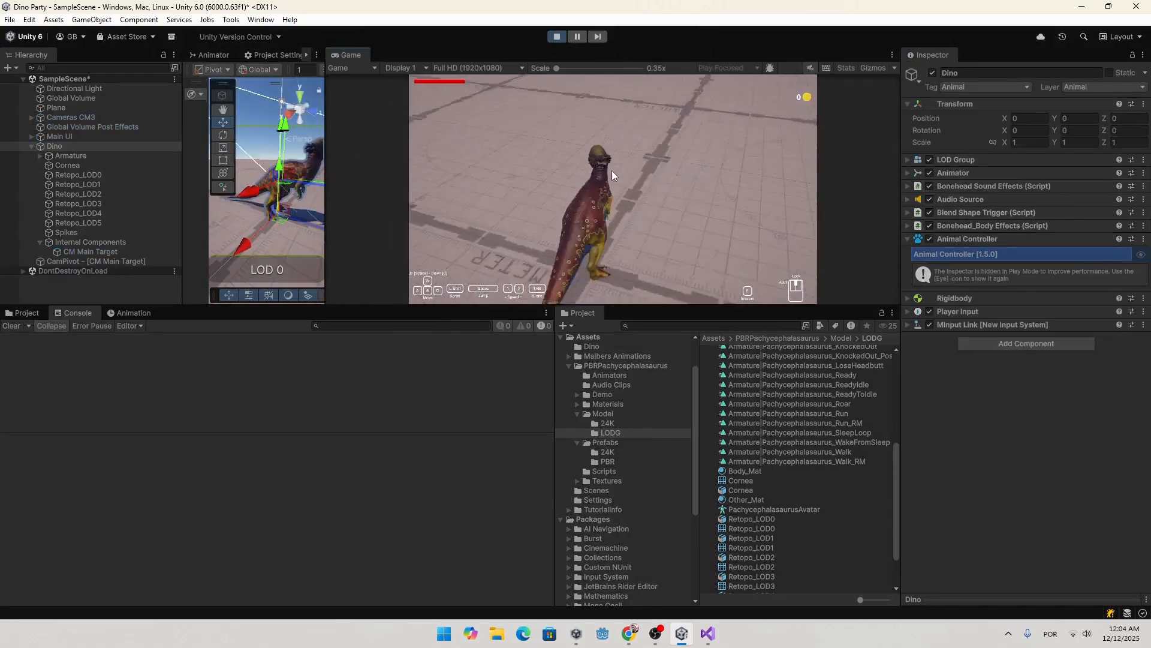
{"action": "key", "text": "w"}
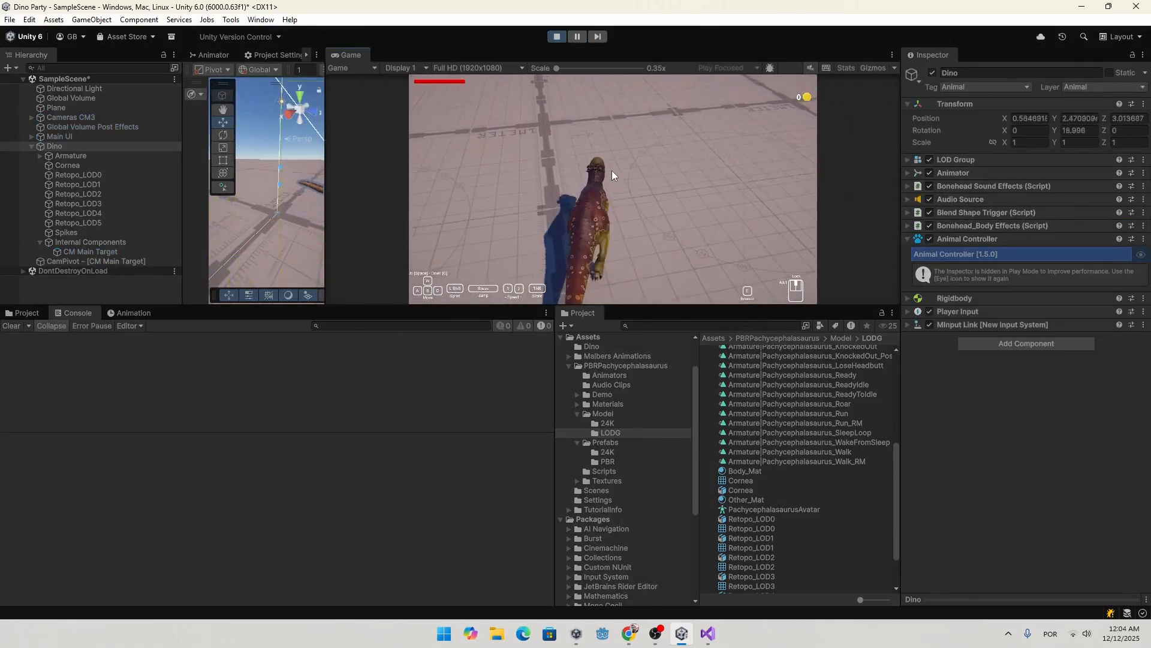
{"action": "key", "text": "d"}
{"action": "key", "text": "s"}
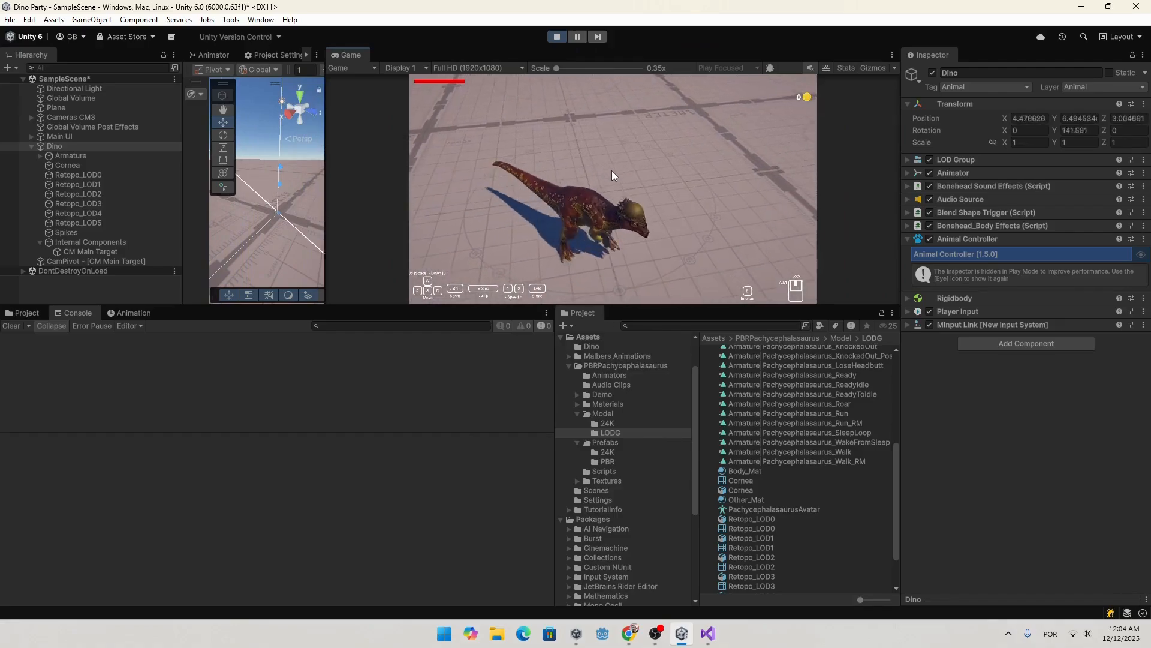
{"action": "key", "text": "d"}
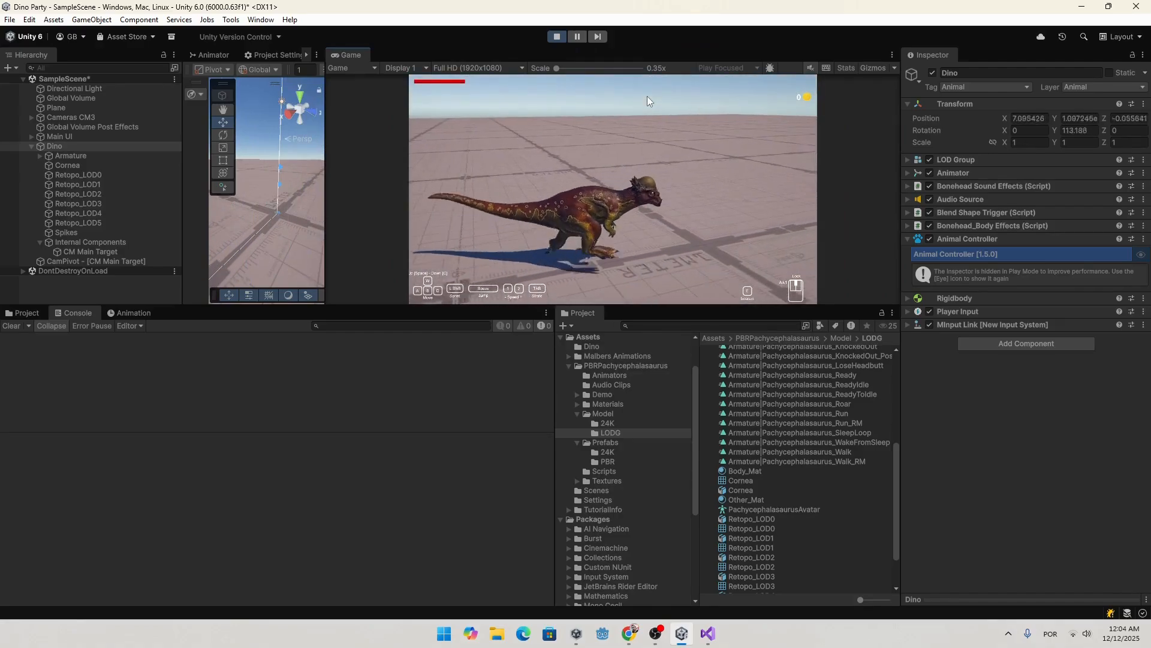
Step: Watch the tutorial in Chrome from 4:44 to 4:55, up to the Raccoon Locomotion tags, and return to Unity
{"action": "key", "text": "alt+Tab"}
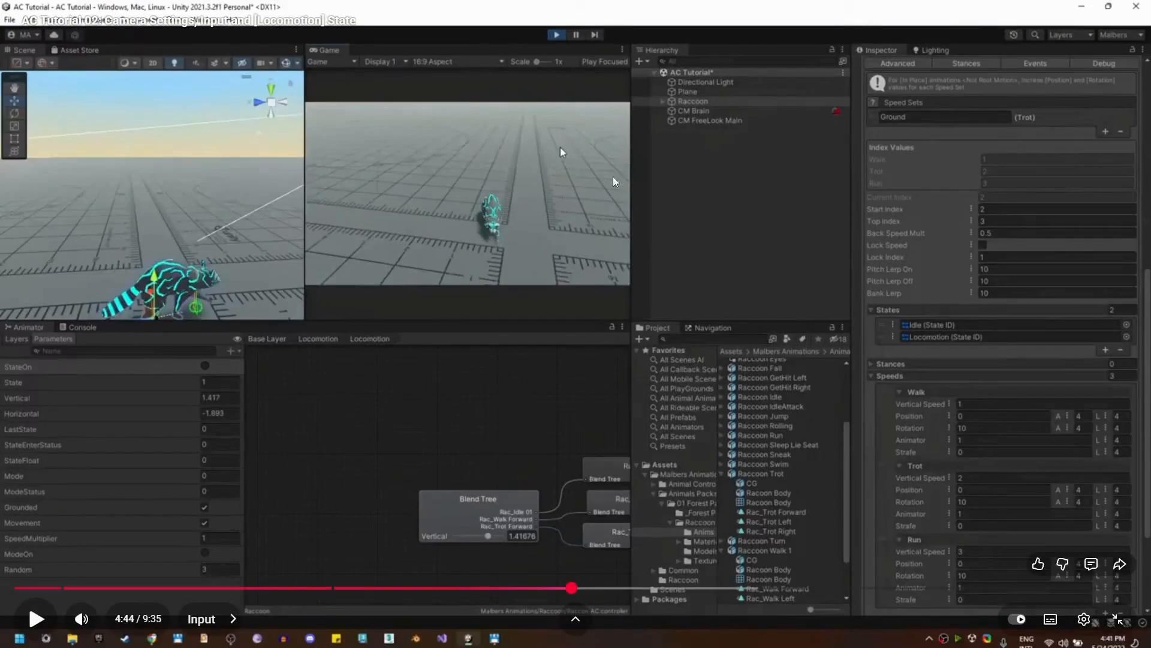
{"action": "key", "text": "space"}
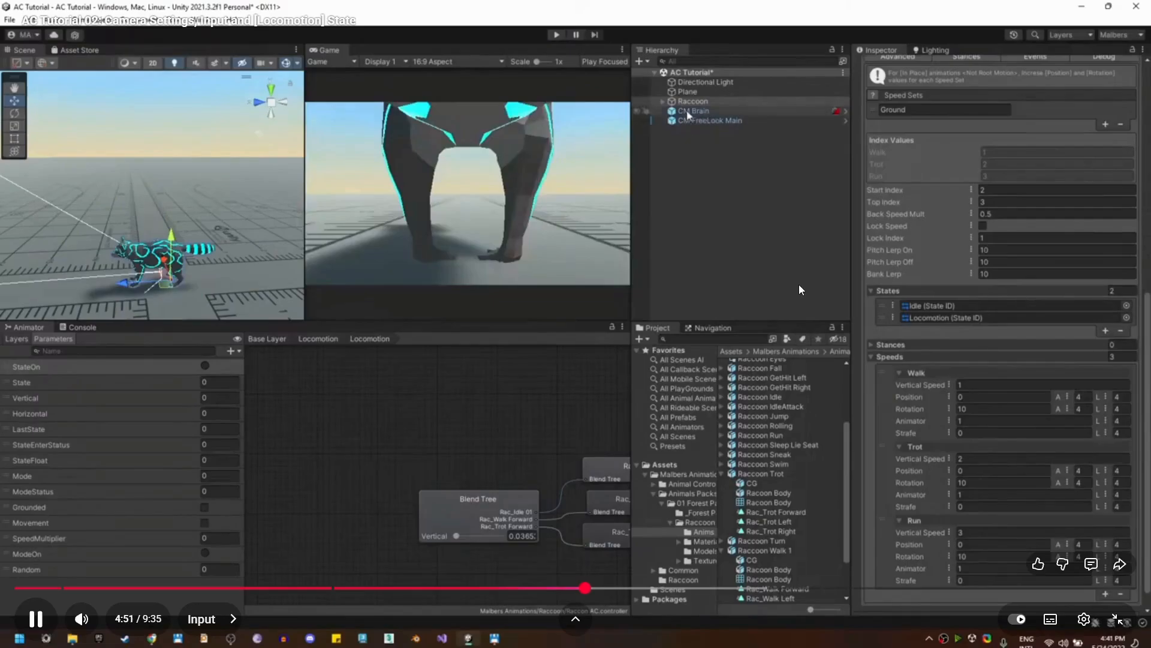
{"action": "left_click", "coordinate": [715, 297]}
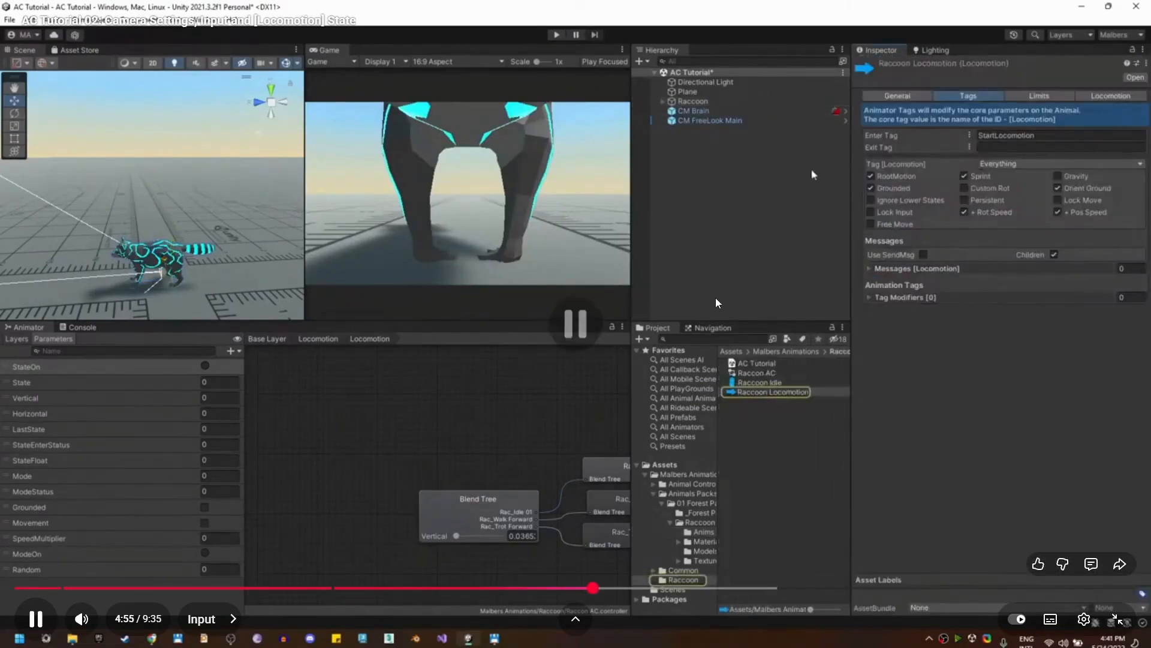
{"action": "key", "text": "alt+Tab"}
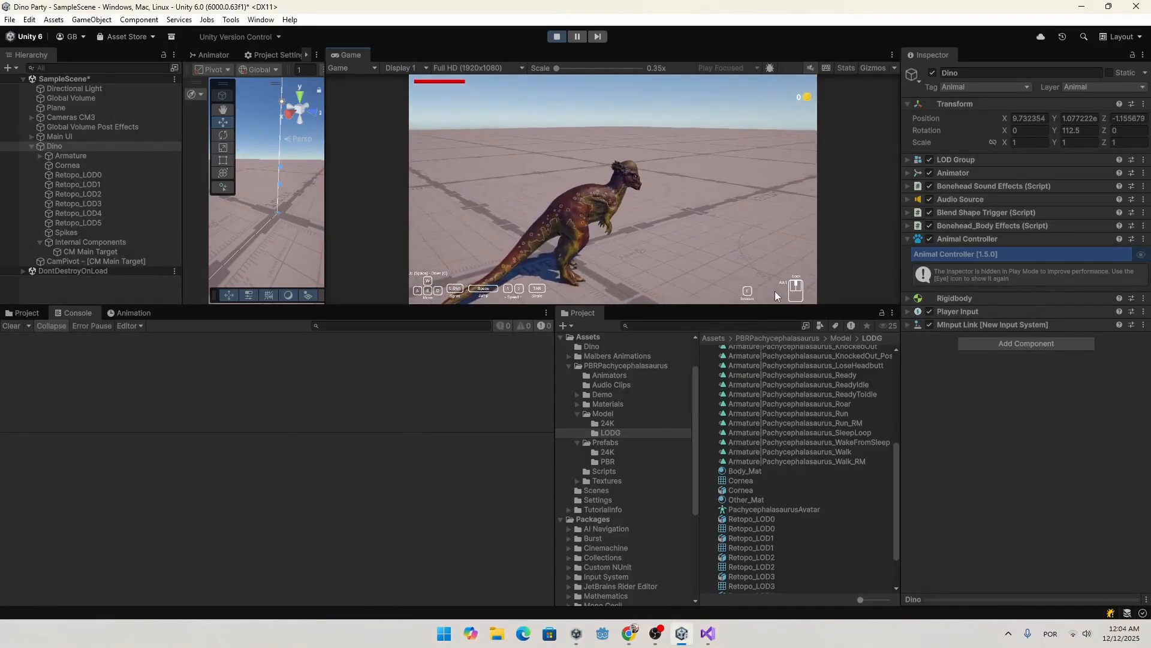
Step: Reveal the Ground speed entries in Dino's Animal Controller during play, widen the Inspector, and test Dino's movement
{"action": "left_click", "coordinate": [1139, 255]}
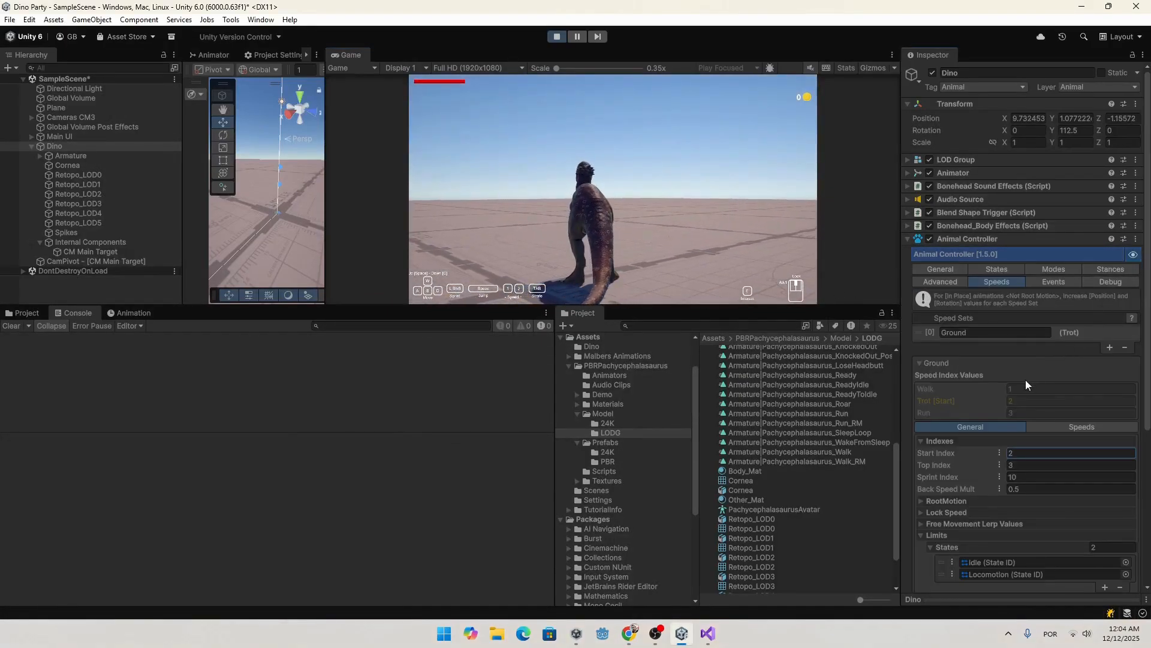
{"action": "scroll", "coordinate": [1044, 352], "scroll_direction": "down", "scroll_amount": 3}
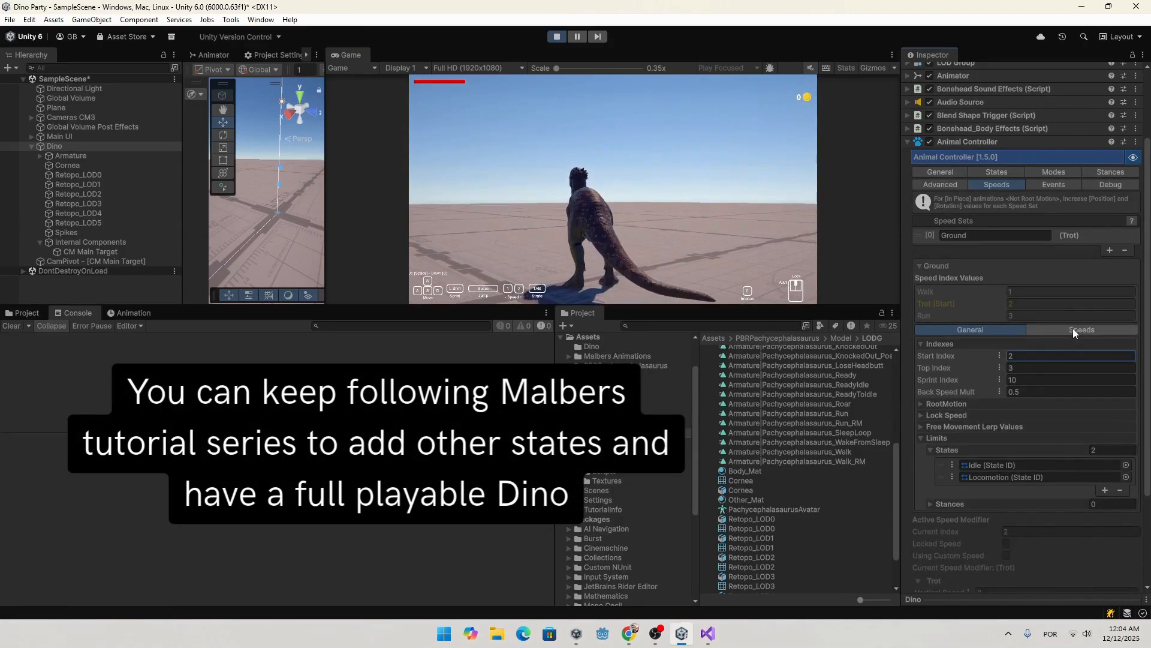
{"action": "left_click", "coordinate": [1073, 329]}
{"action": "scroll", "coordinate": [1077, 387], "scroll_direction": "down", "scroll_amount": 2}
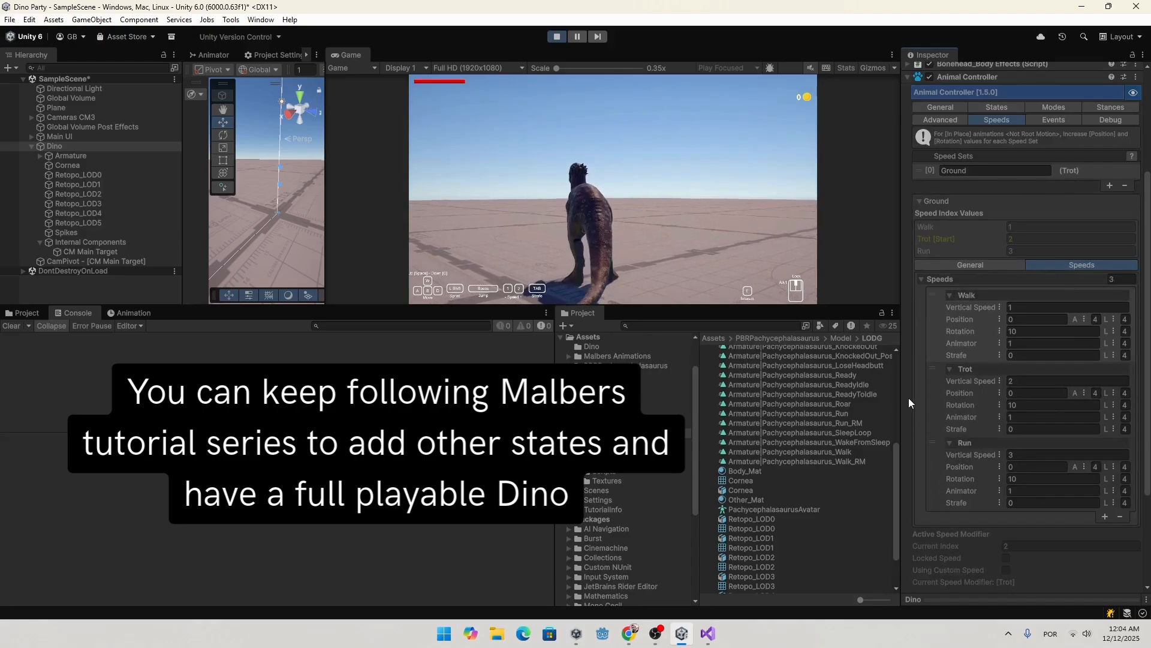
{"action": "left_click_drag", "start_coordinate": [893, 298], "coordinate": [718, 300]}
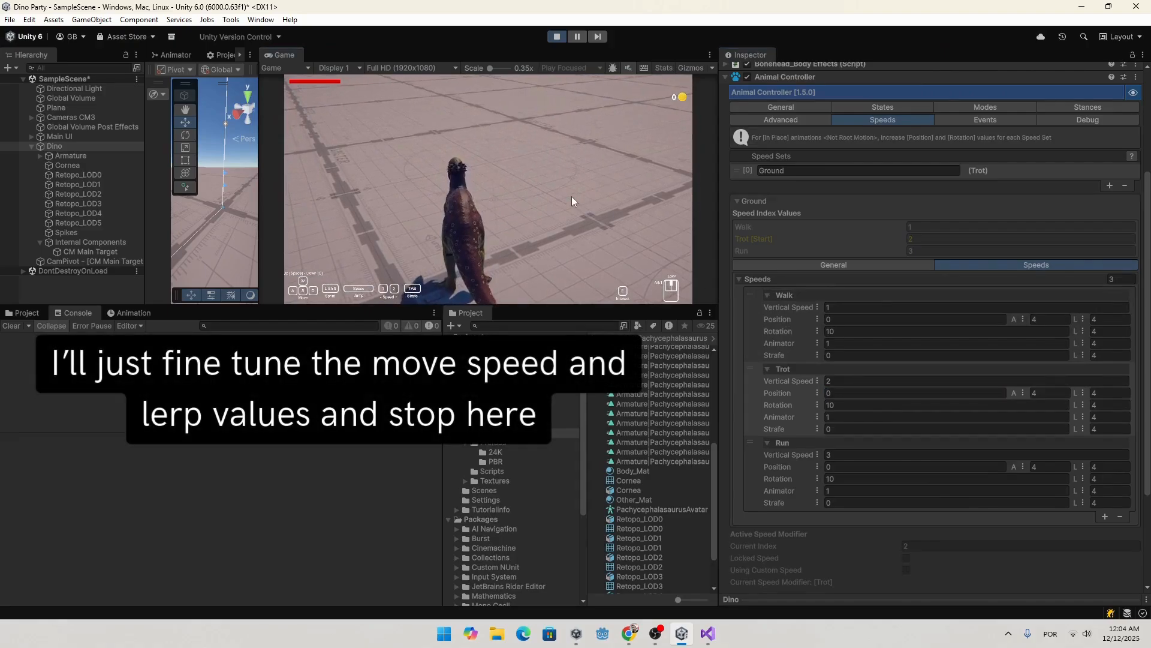
{"action": "key", "text": "w"}
{"action": "key", "text": "d"}
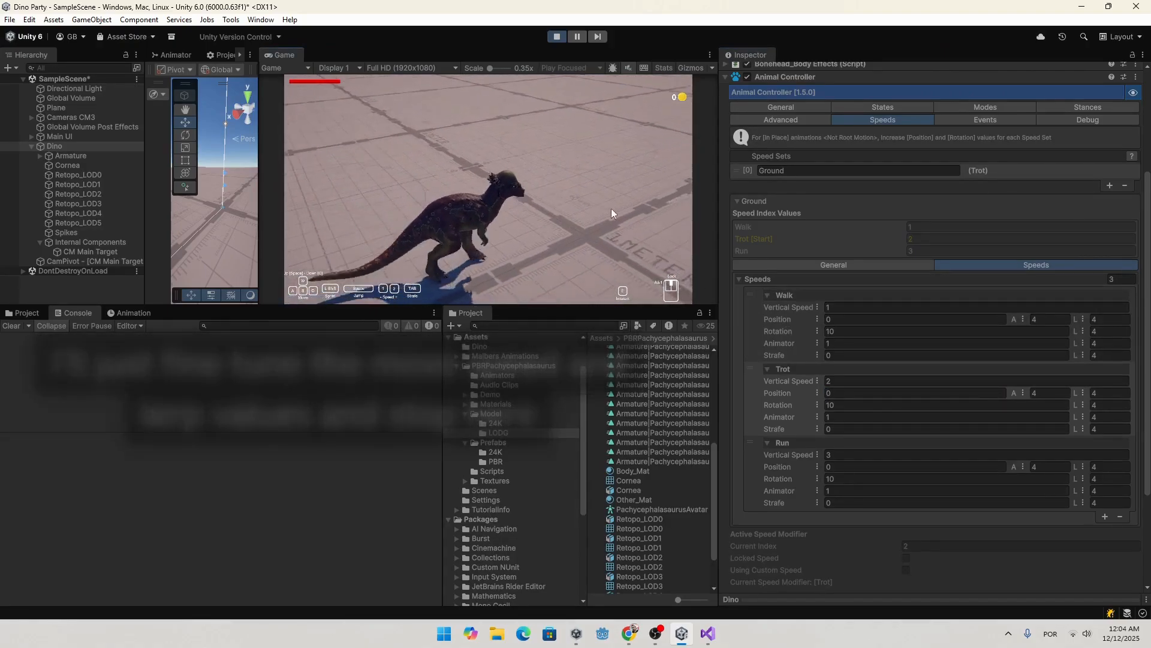
Step: Try a position lerp of 10 for the Trot speed while the game is running
{"action": "left_click", "coordinate": [1046, 393]}
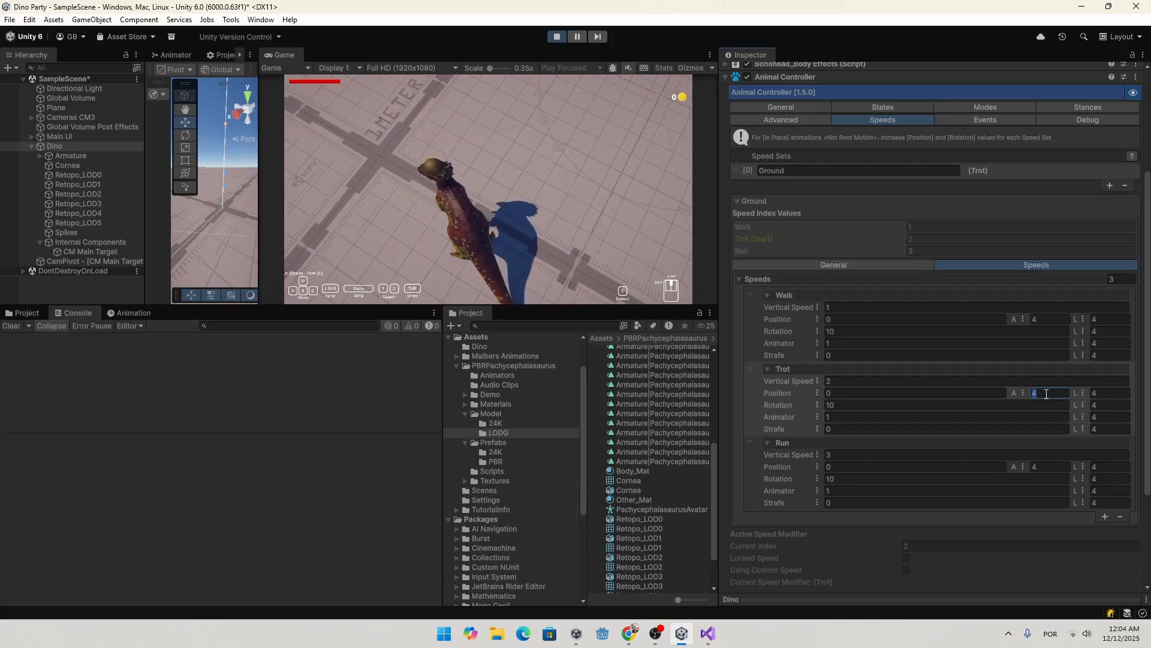
{"action": "left_click", "coordinate": [1104, 394]}
{"action": "type", "text": "10"}
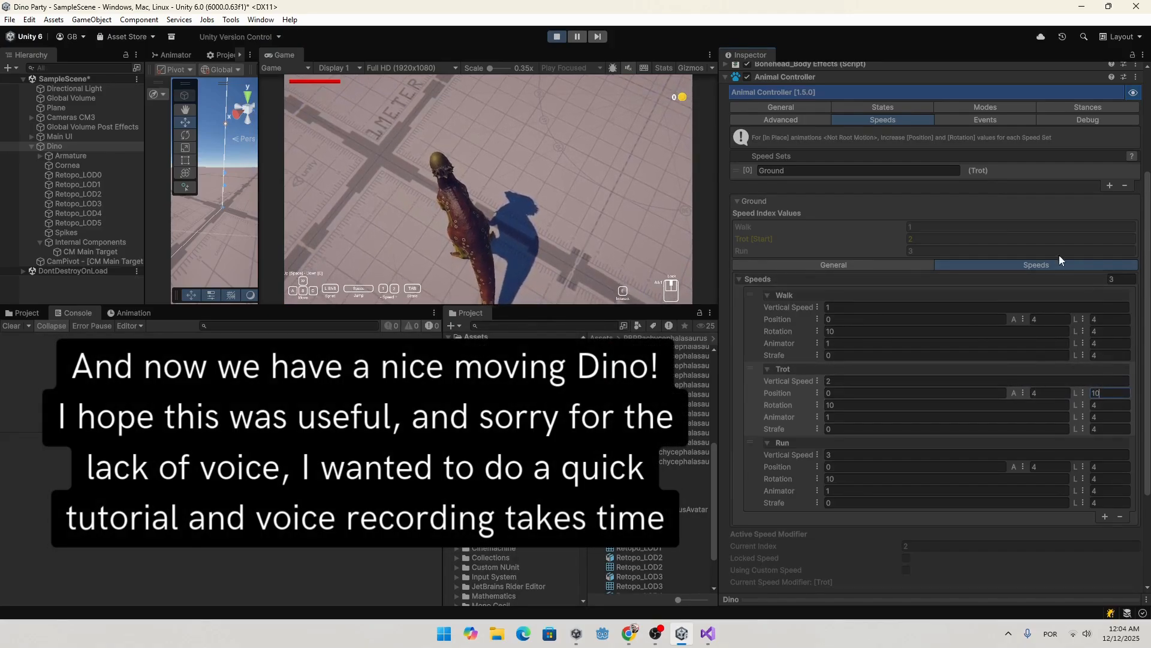
Step: Stop the game and set the Trot speed's Position to 2 with its acceleration (A) and lerp (L) at 6
{"action": "left_click", "coordinate": [560, 37]}
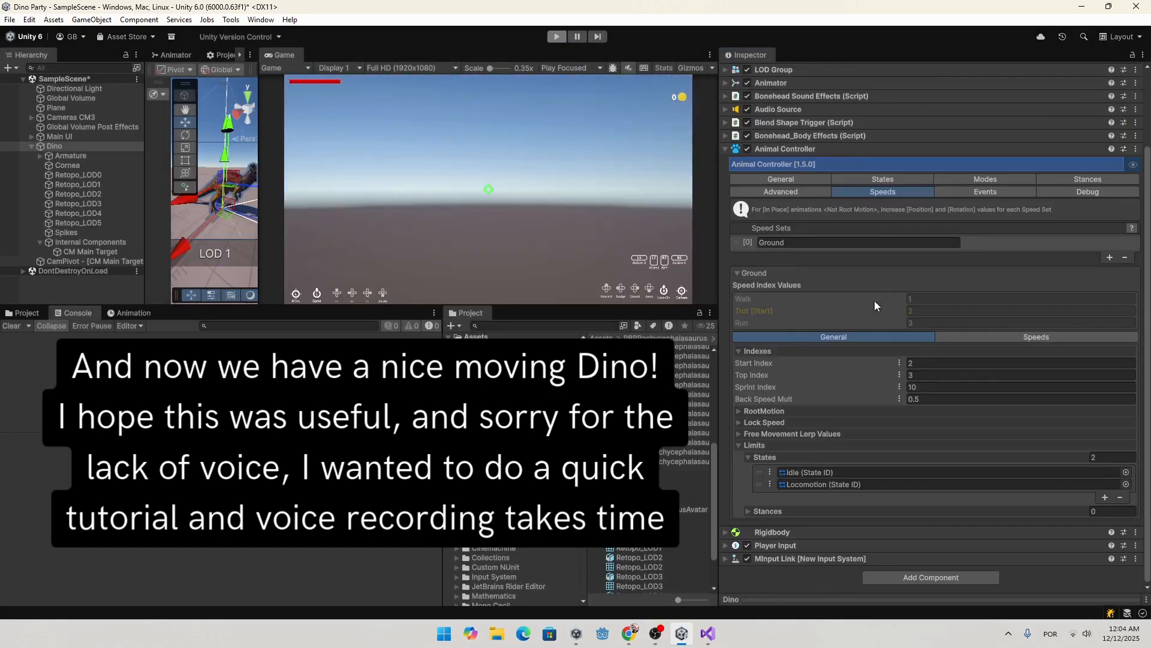
{"action": "scroll", "coordinate": [958, 396], "scroll_direction": "down", "scroll_amount": 1}
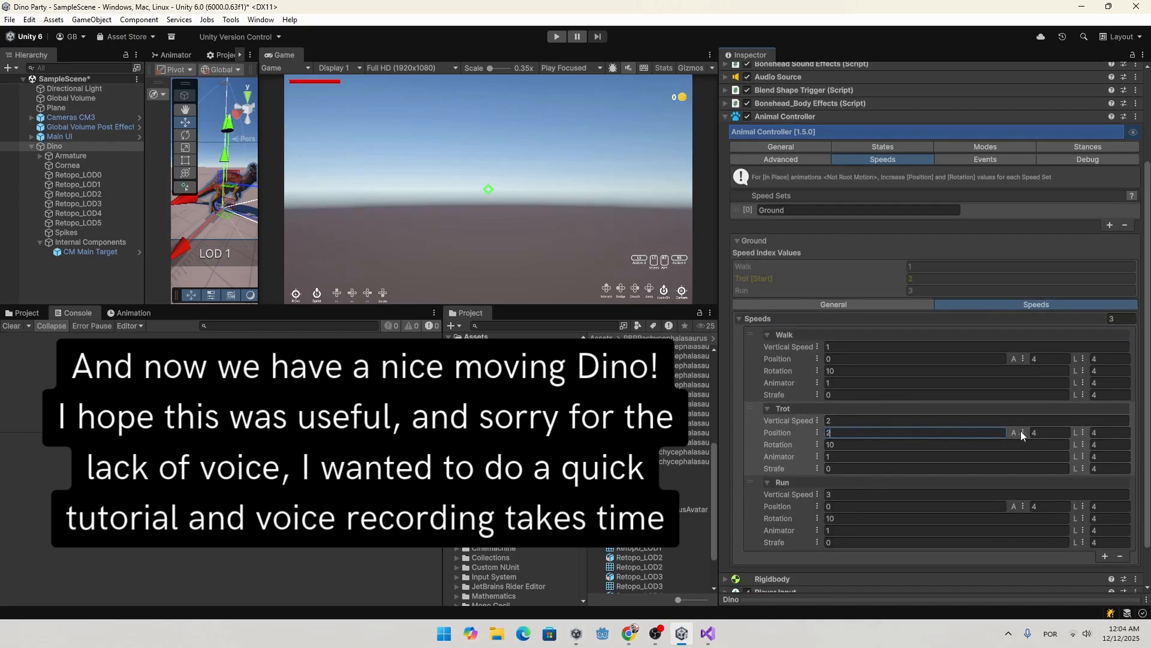
{"action": "left_click", "coordinate": [1048, 432]}
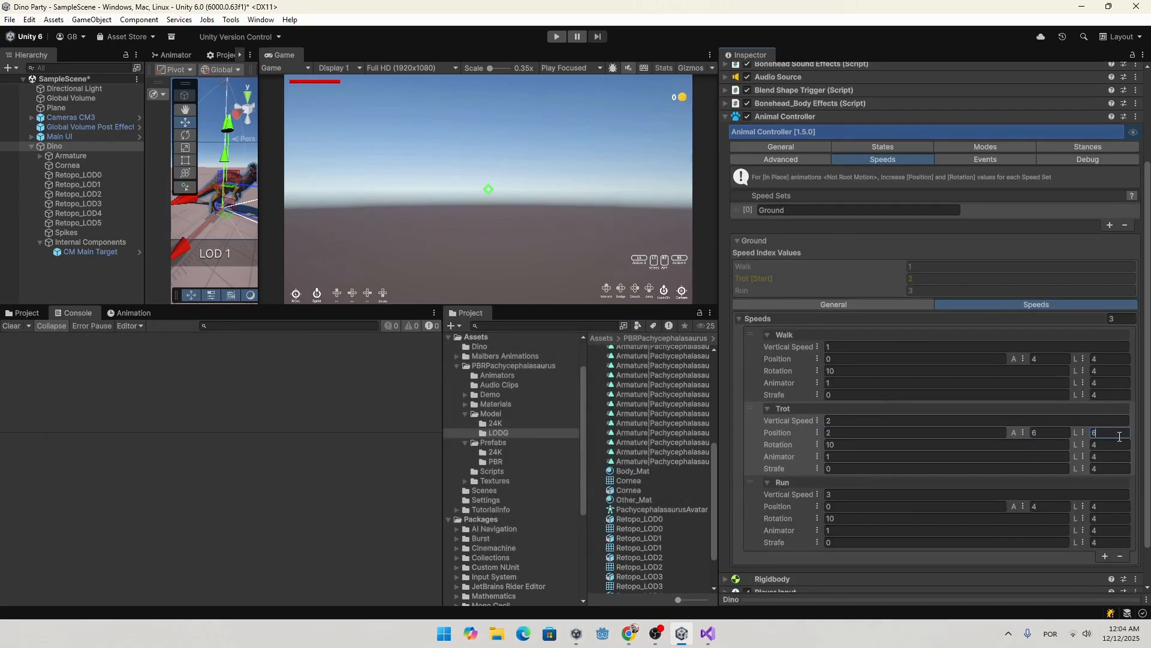
Step: Maximize the Game view, play the scene, and run Dino in all directions to test the tuned Trot speed
{"action": "double_click", "coordinate": [286, 55]}
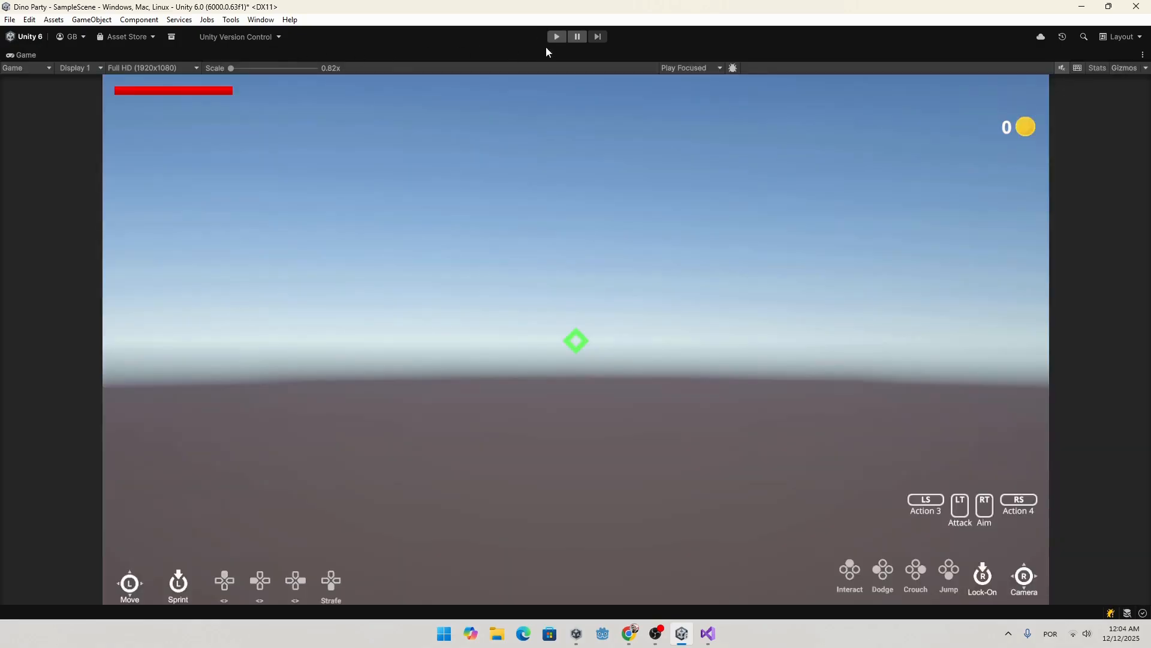
{"action": "left_click", "coordinate": [555, 38]}
{"action": "key", "text": "d"}
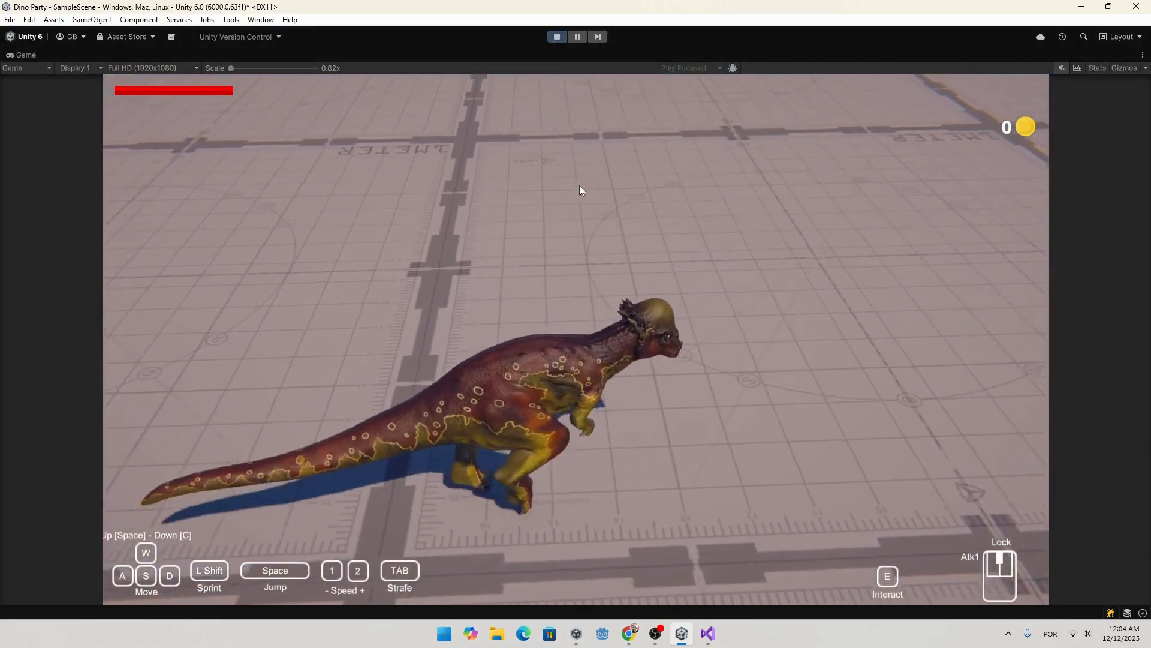
{"action": "key", "text": "w"}
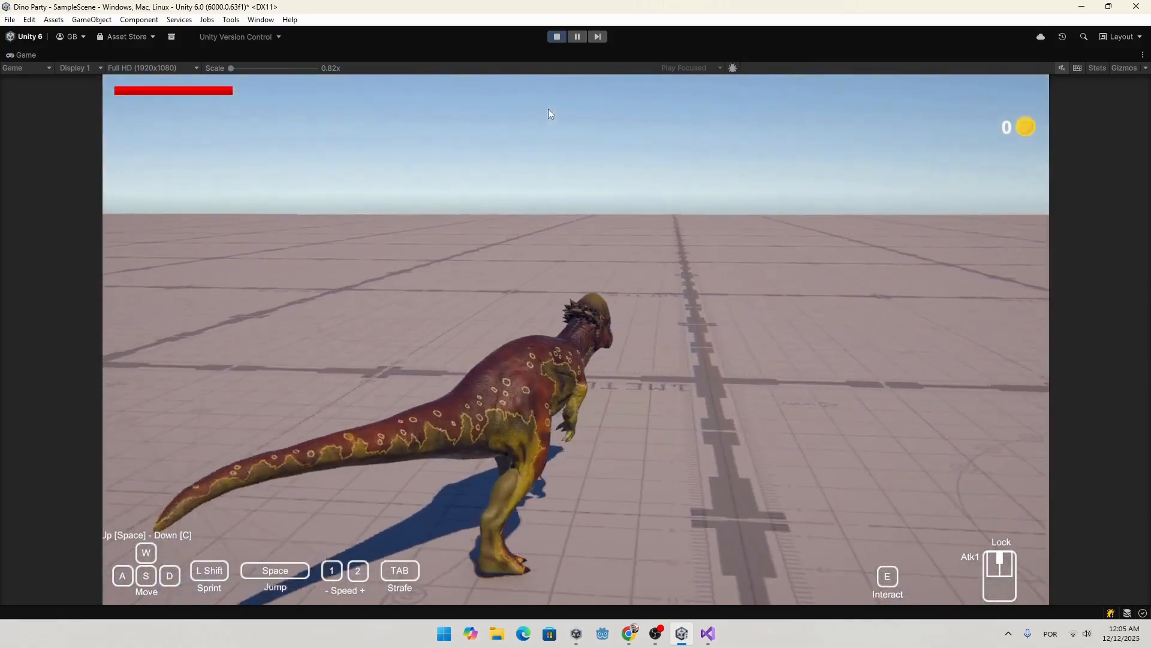
{"action": "key", "text": "a"}
{"action": "key", "text": "s"}
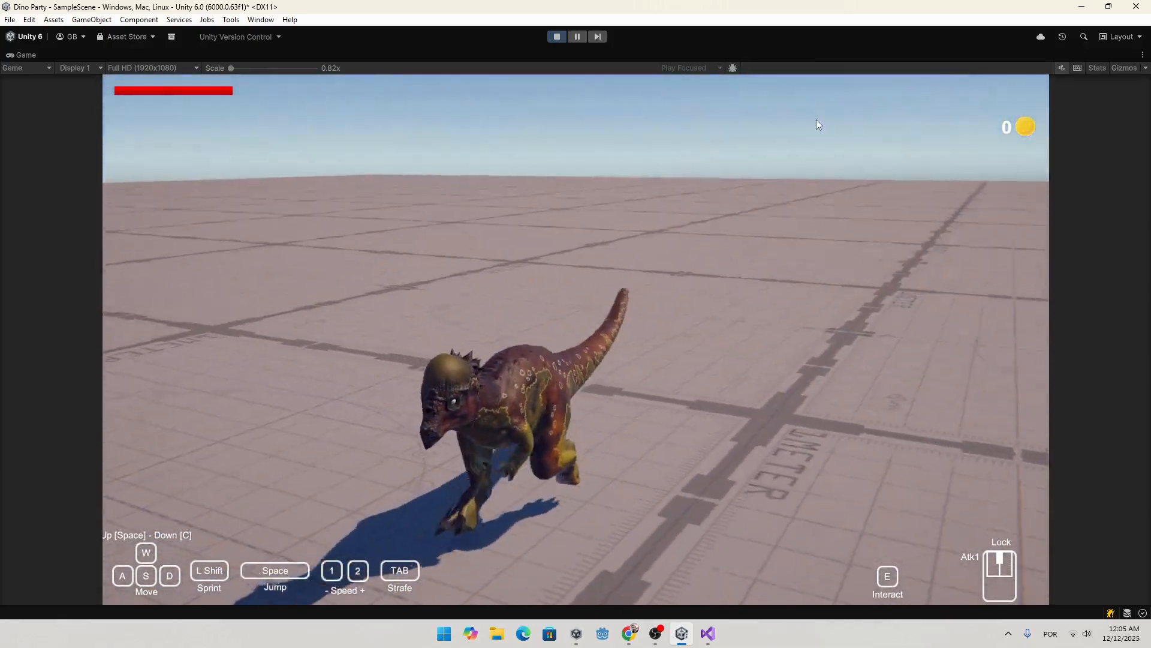
{"action": "key", "text": "d"}
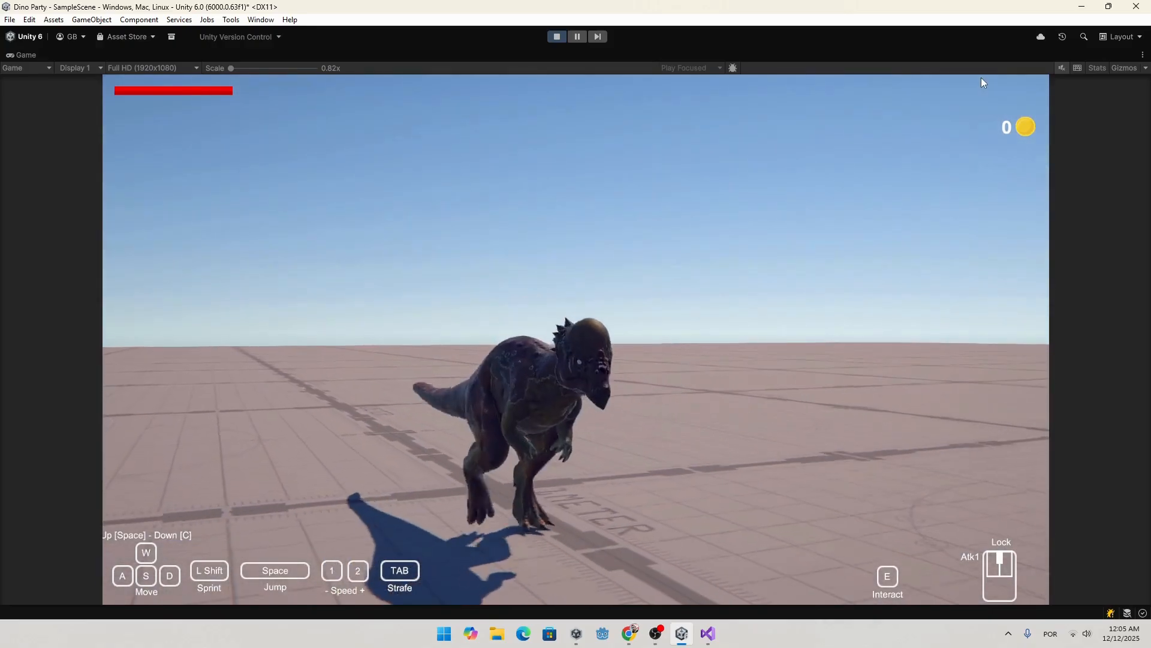